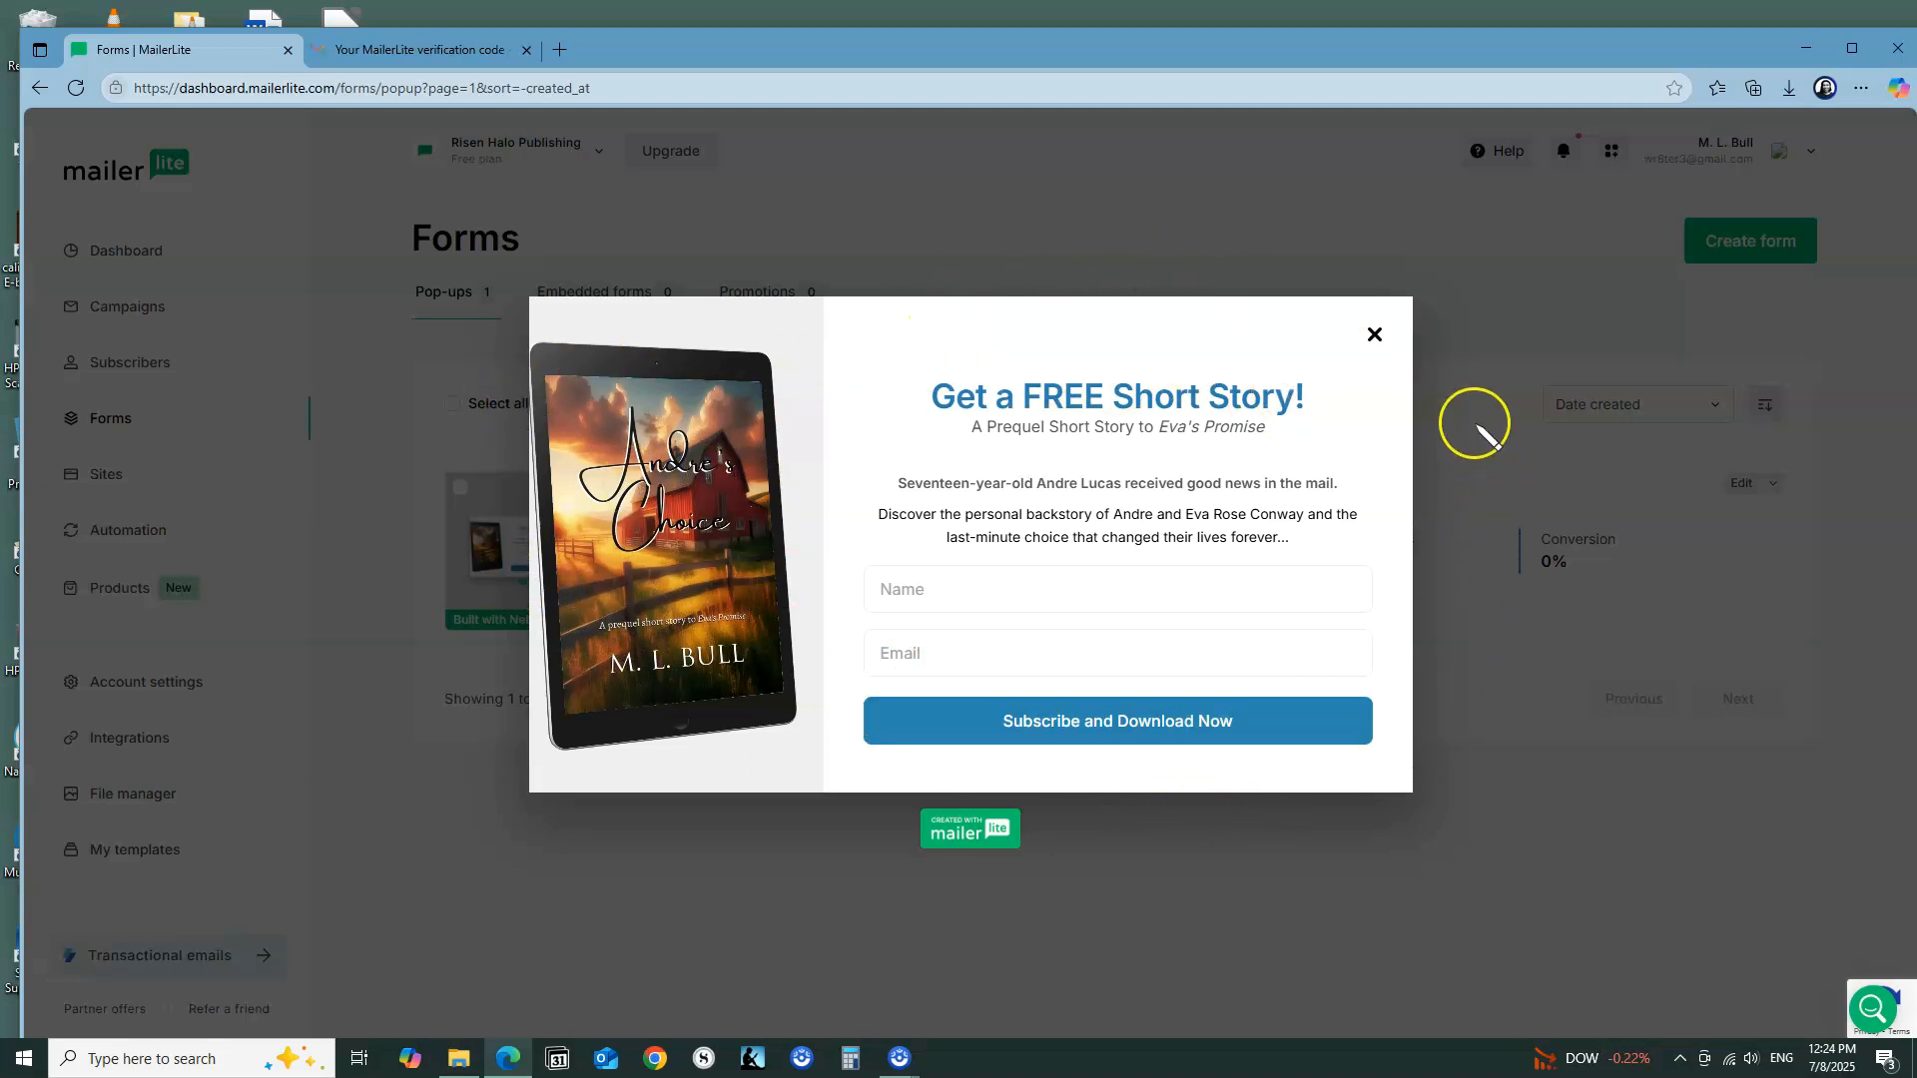
Step: Close the pop-up form preview and start creating a new form
click(1376, 338)
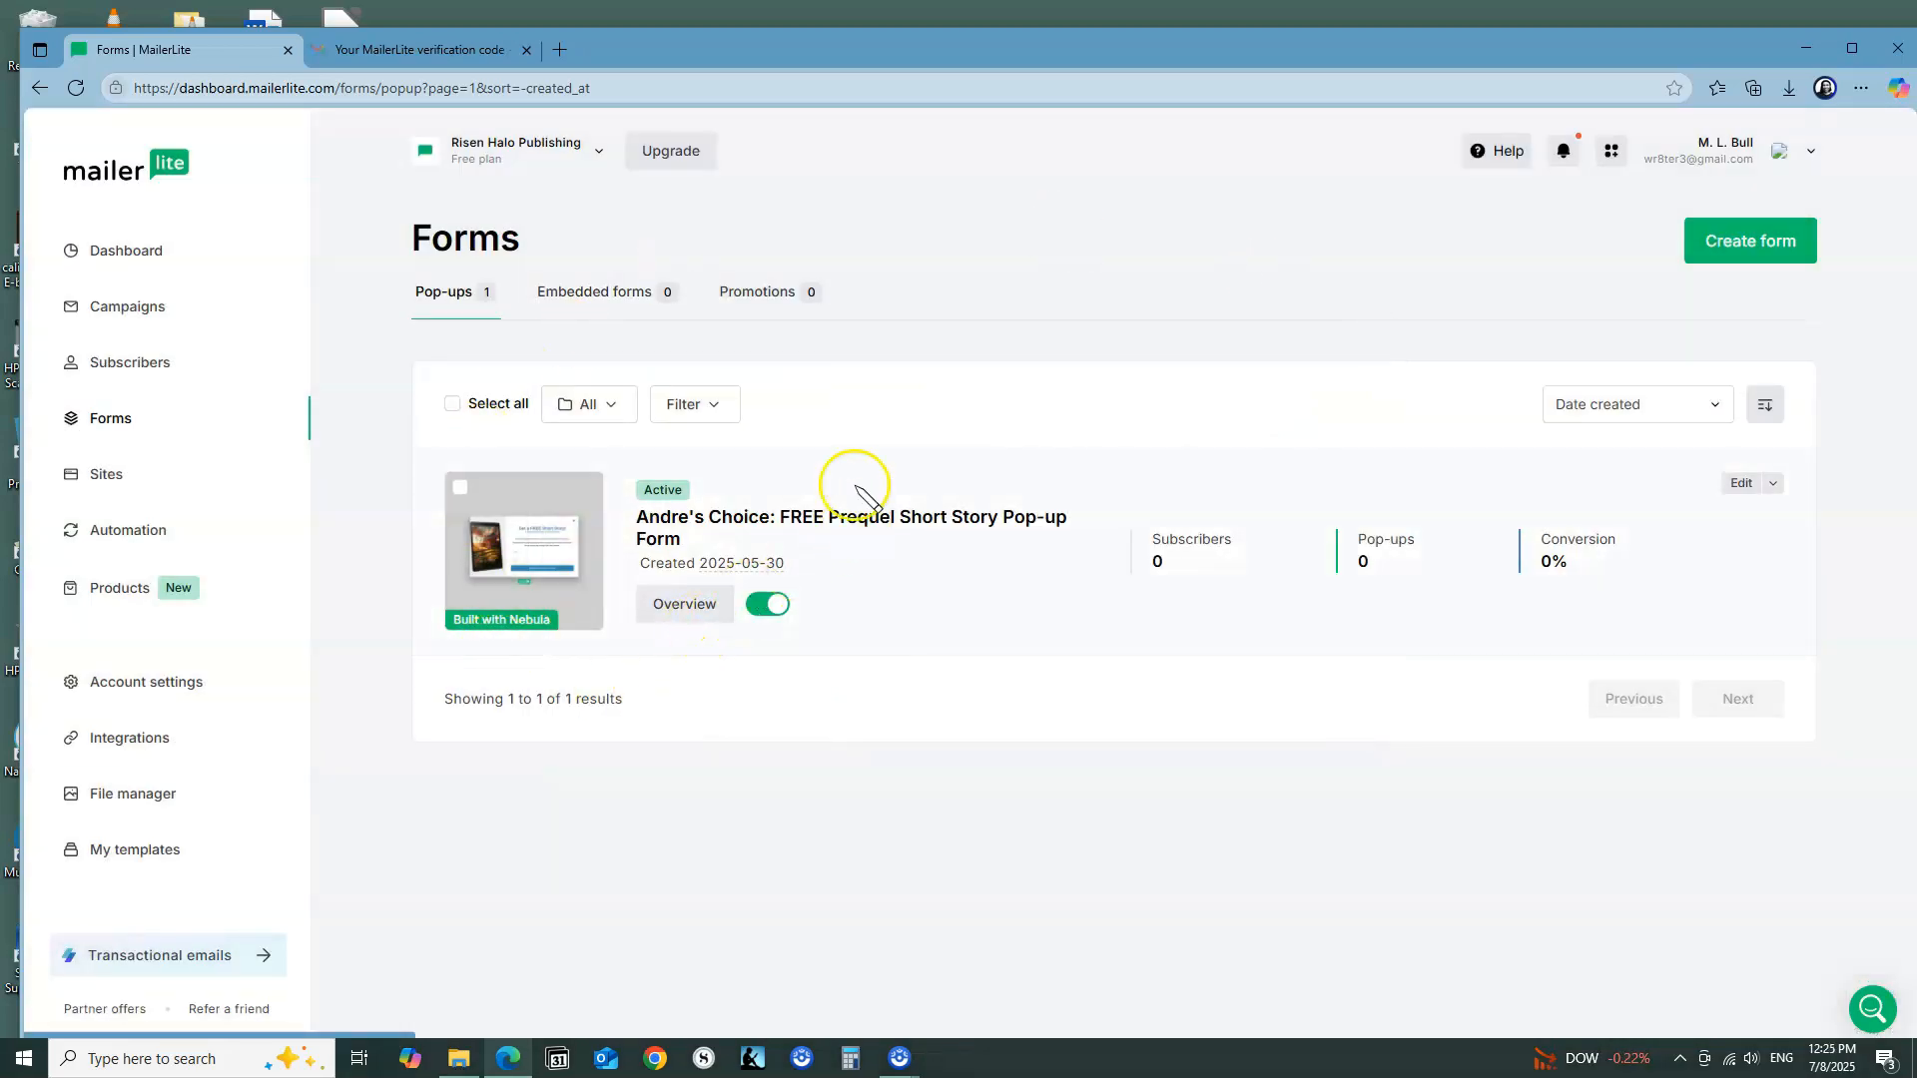
click(726, 616)
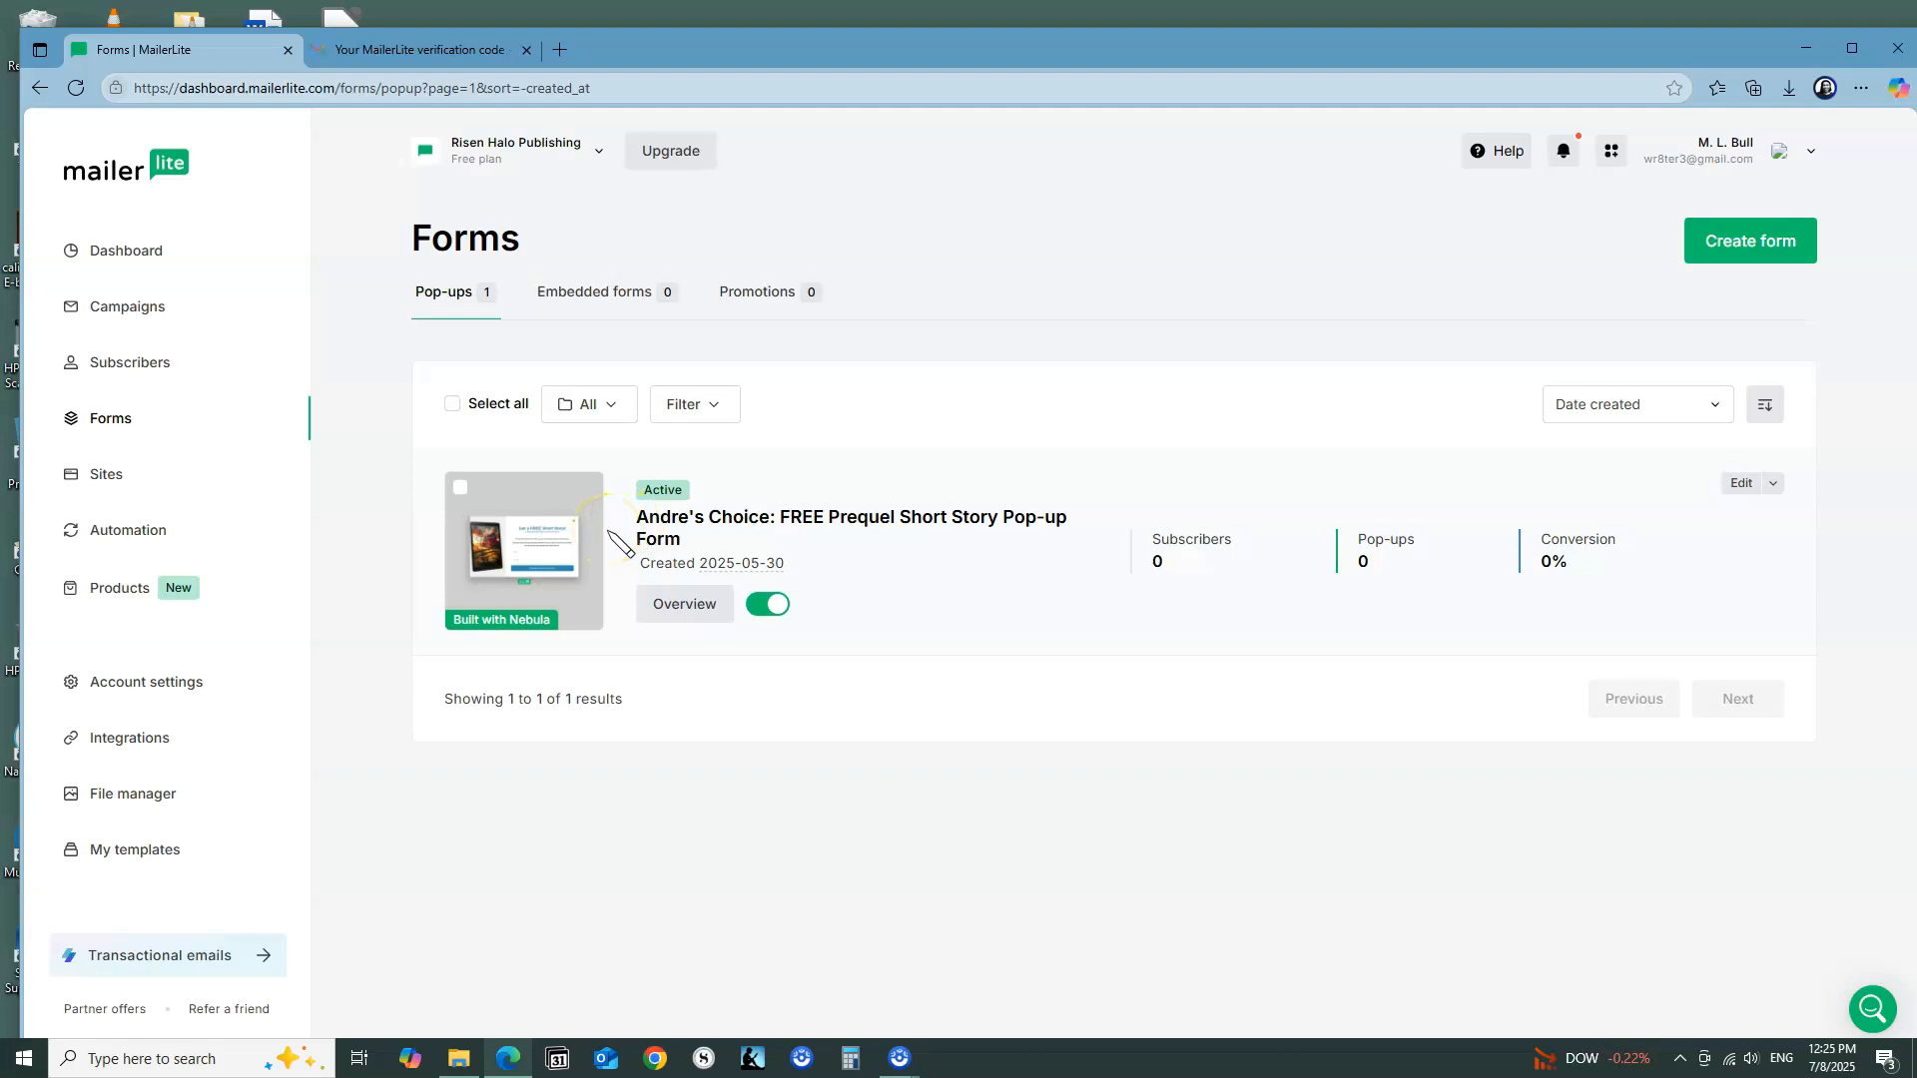
mouse_move(543, 538)
click(1750, 254)
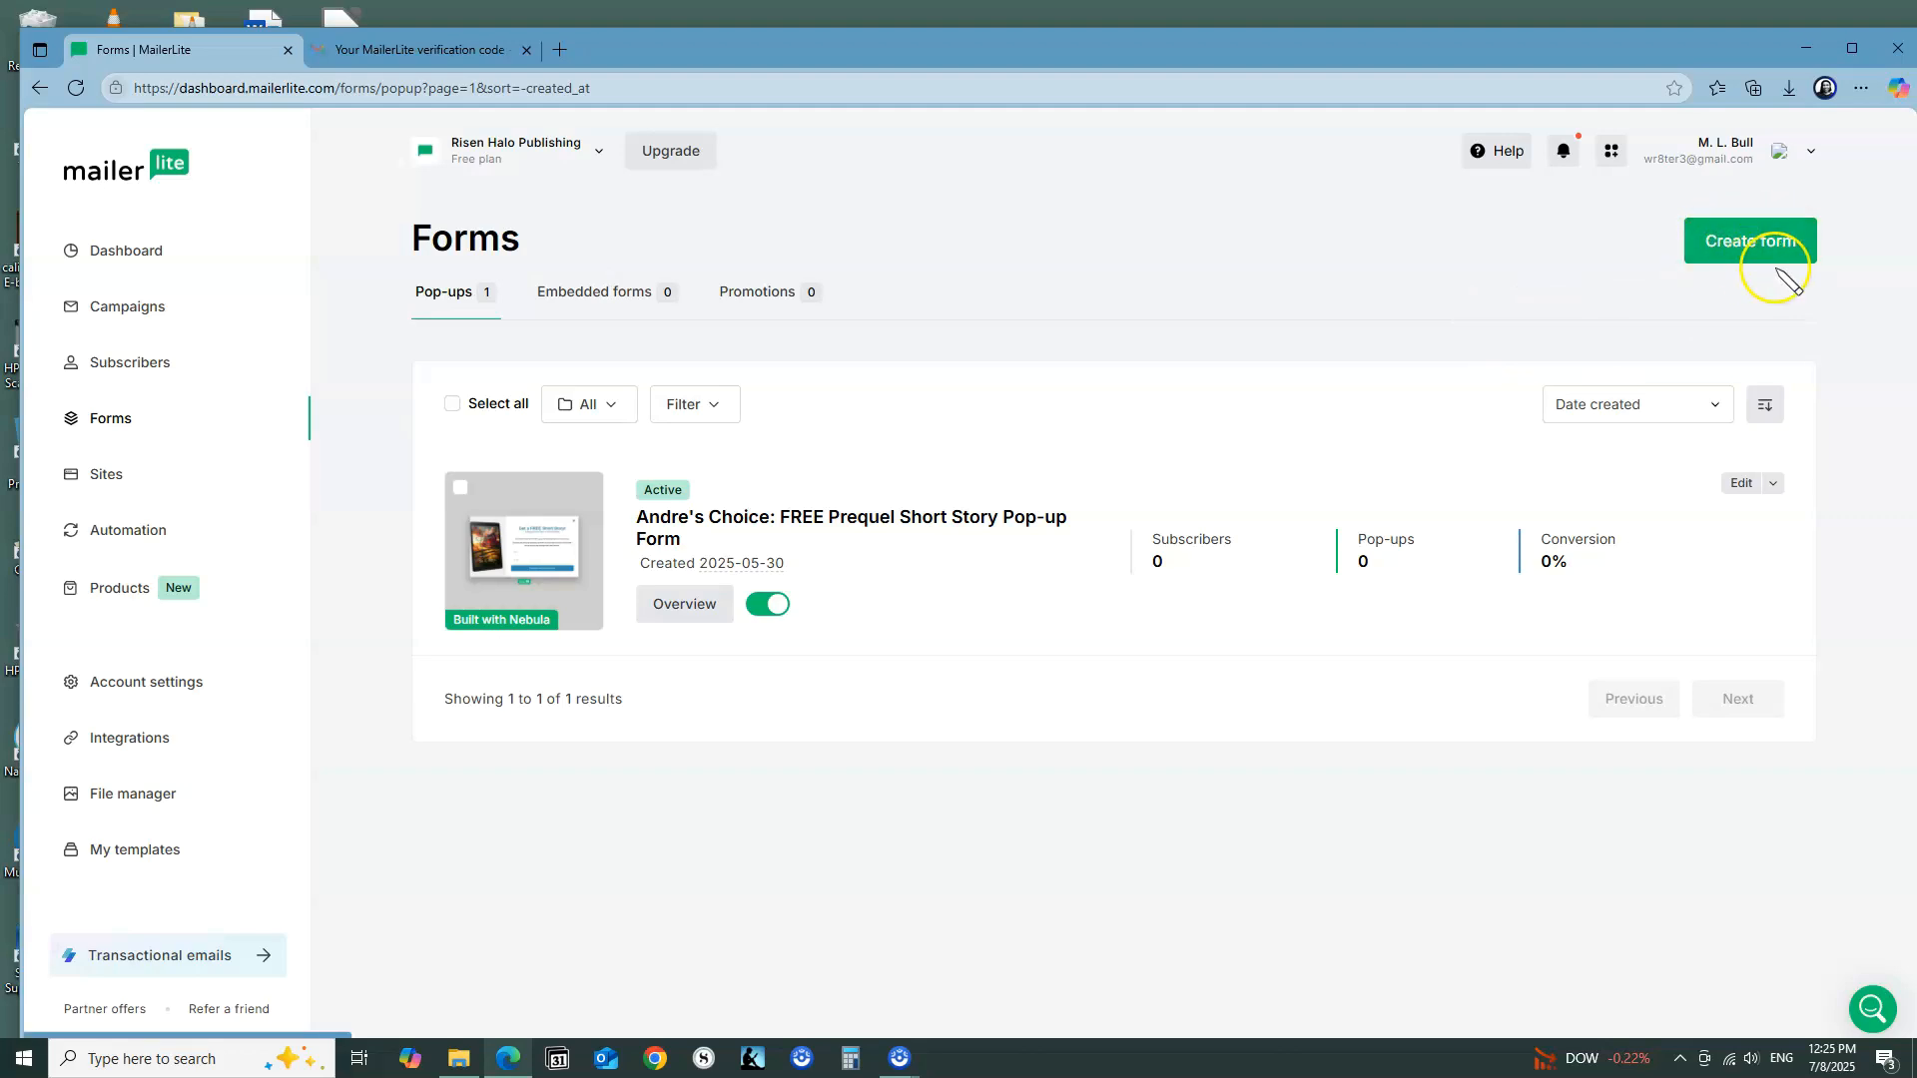
click(1786, 250)
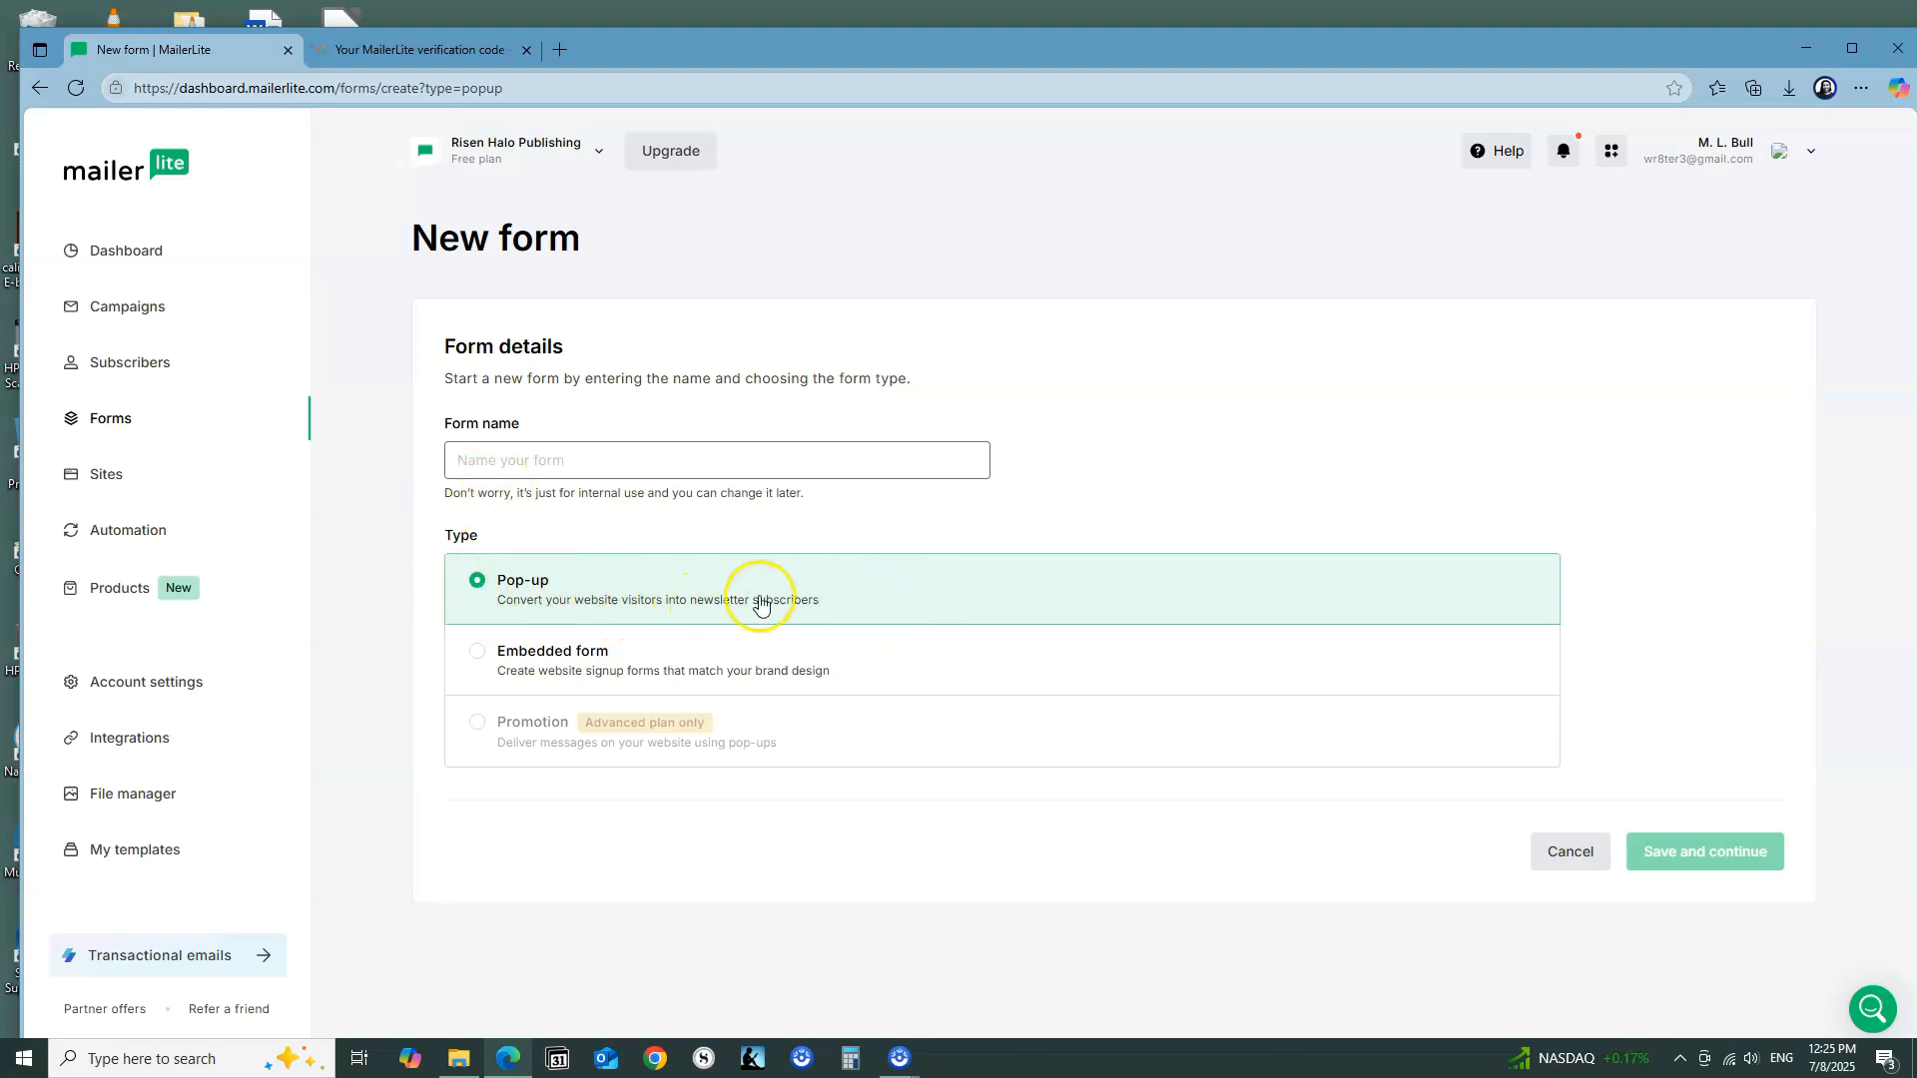
Step: Name the new form Demo, keep the Pop-up type, and save the form details
click(535, 461)
text(Tes)
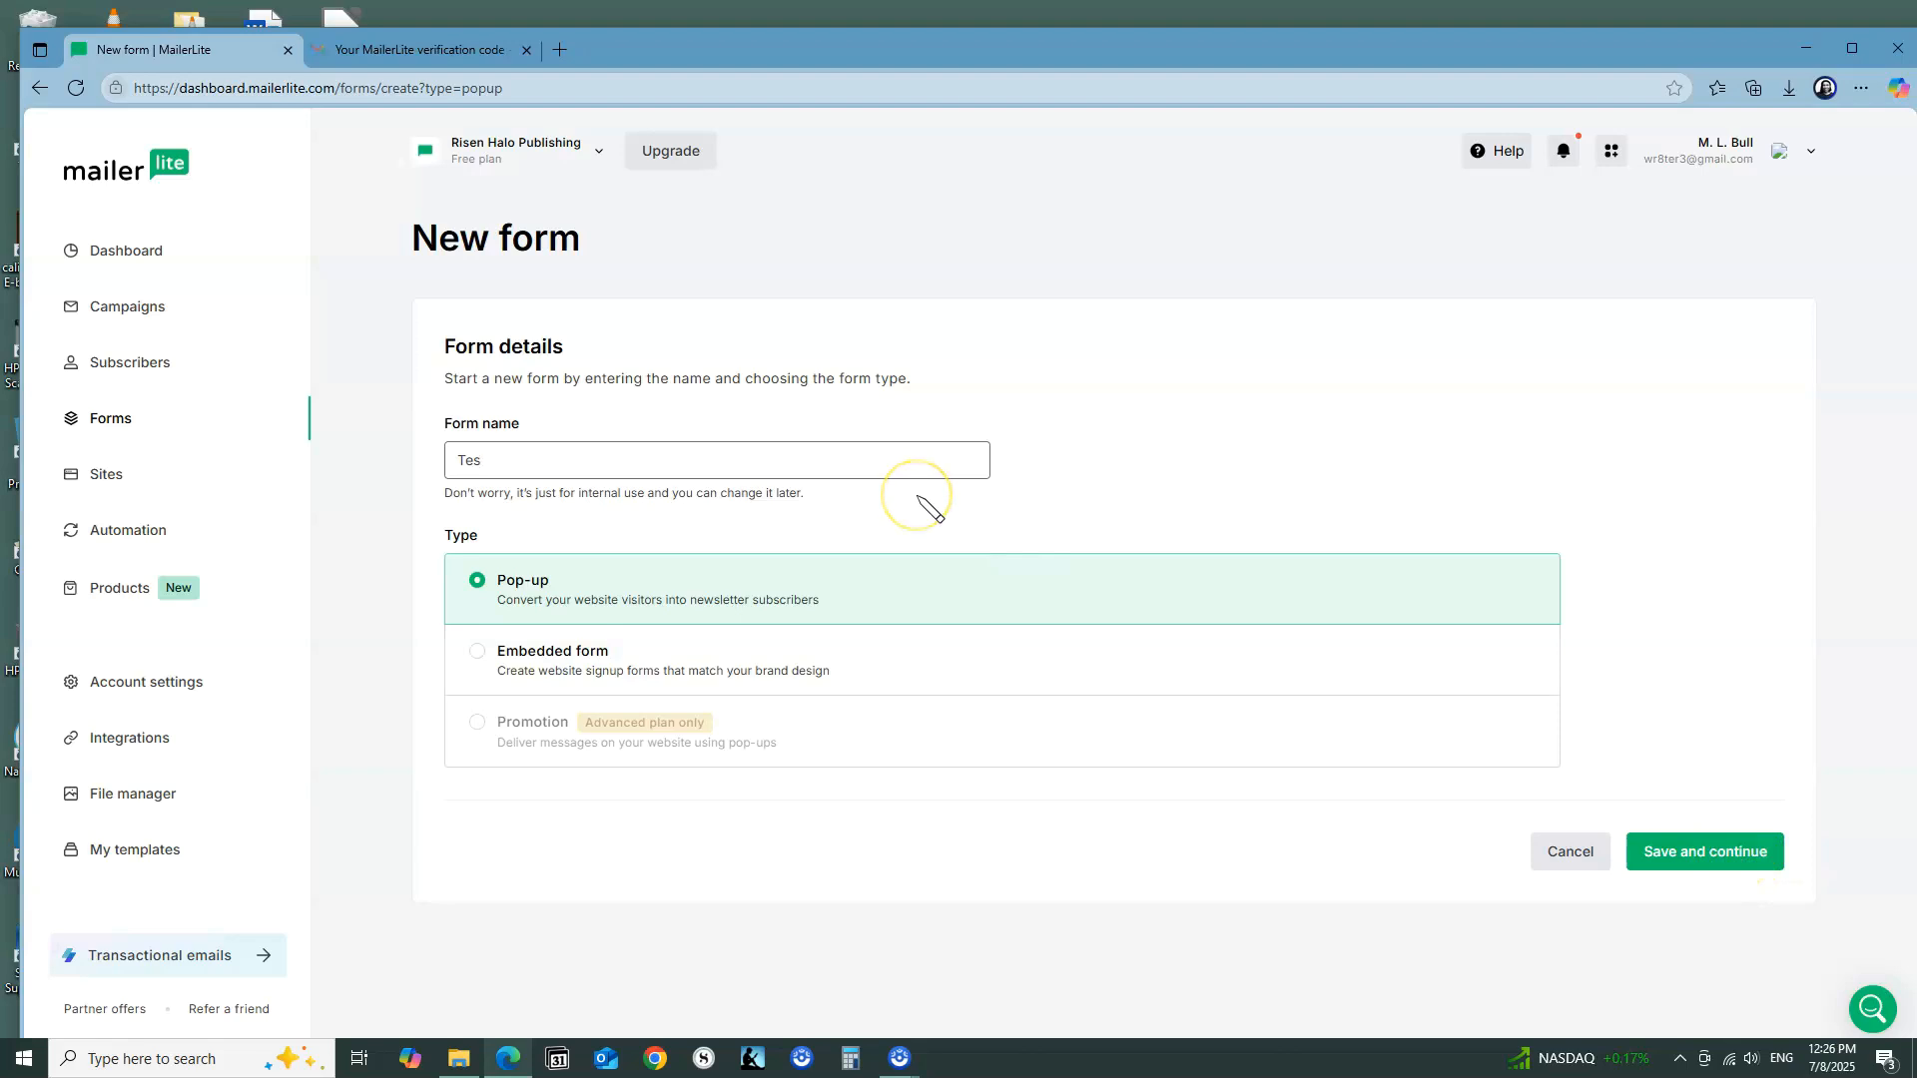
key(BackSpace)
key(BackSpace)
key(BackSpace)
text(Demo)
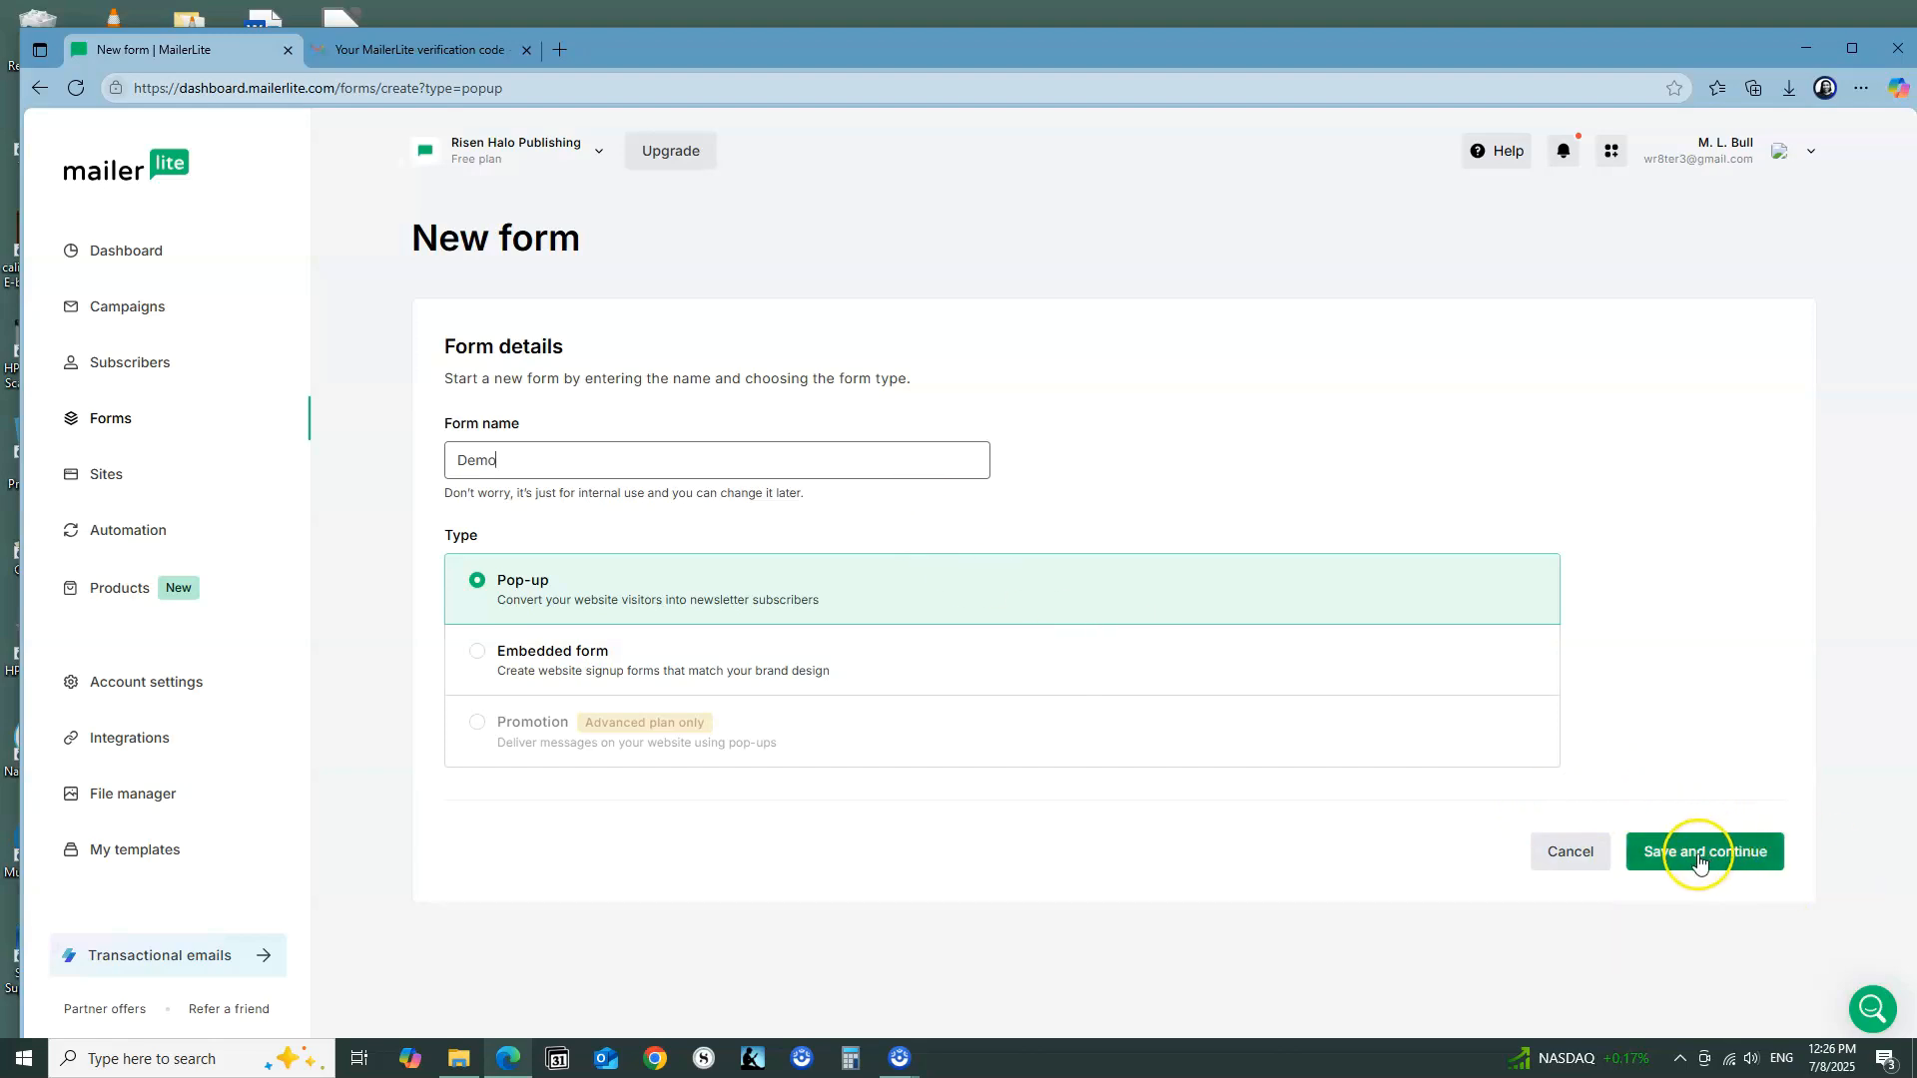
click(1760, 863)
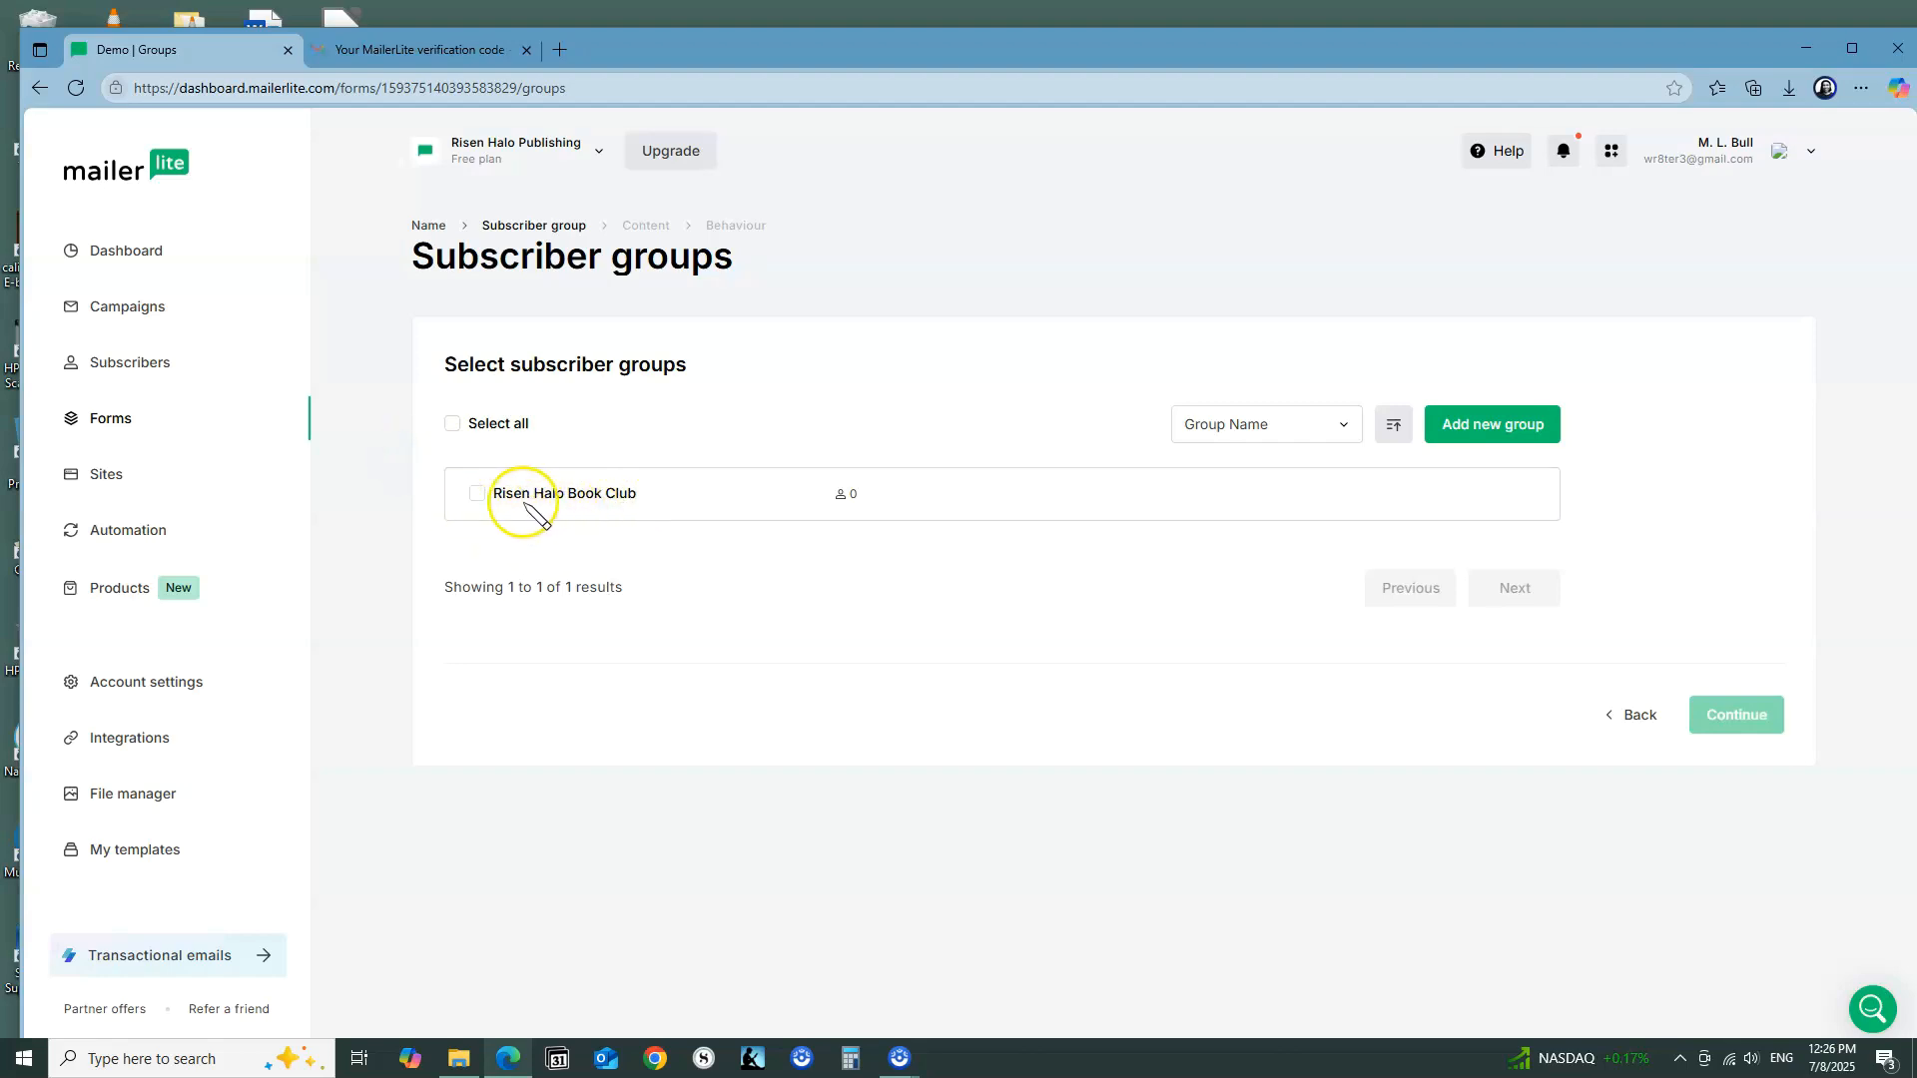
Step: Assign the Risen Halo Book Club subscriber group and choose the Daily tips template from the Resource sharing designs
click(477, 493)
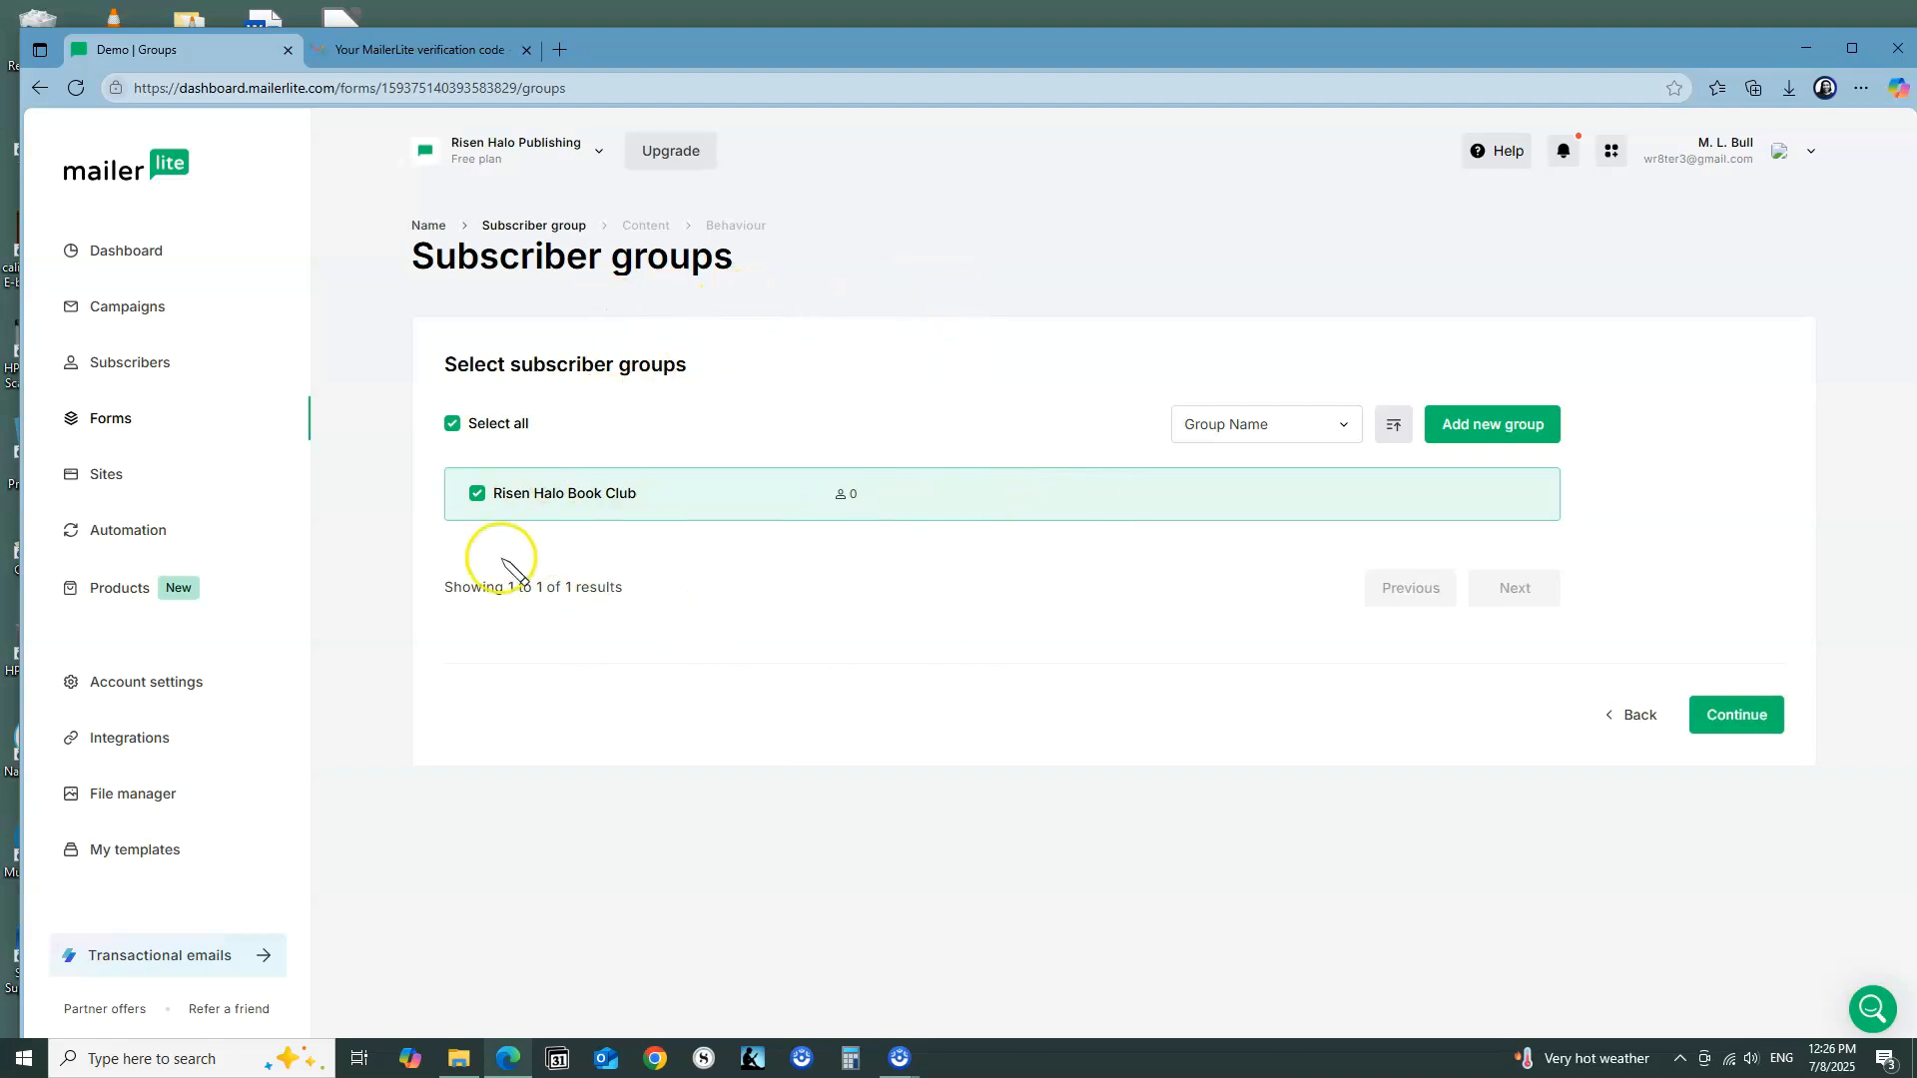
click(1753, 721)
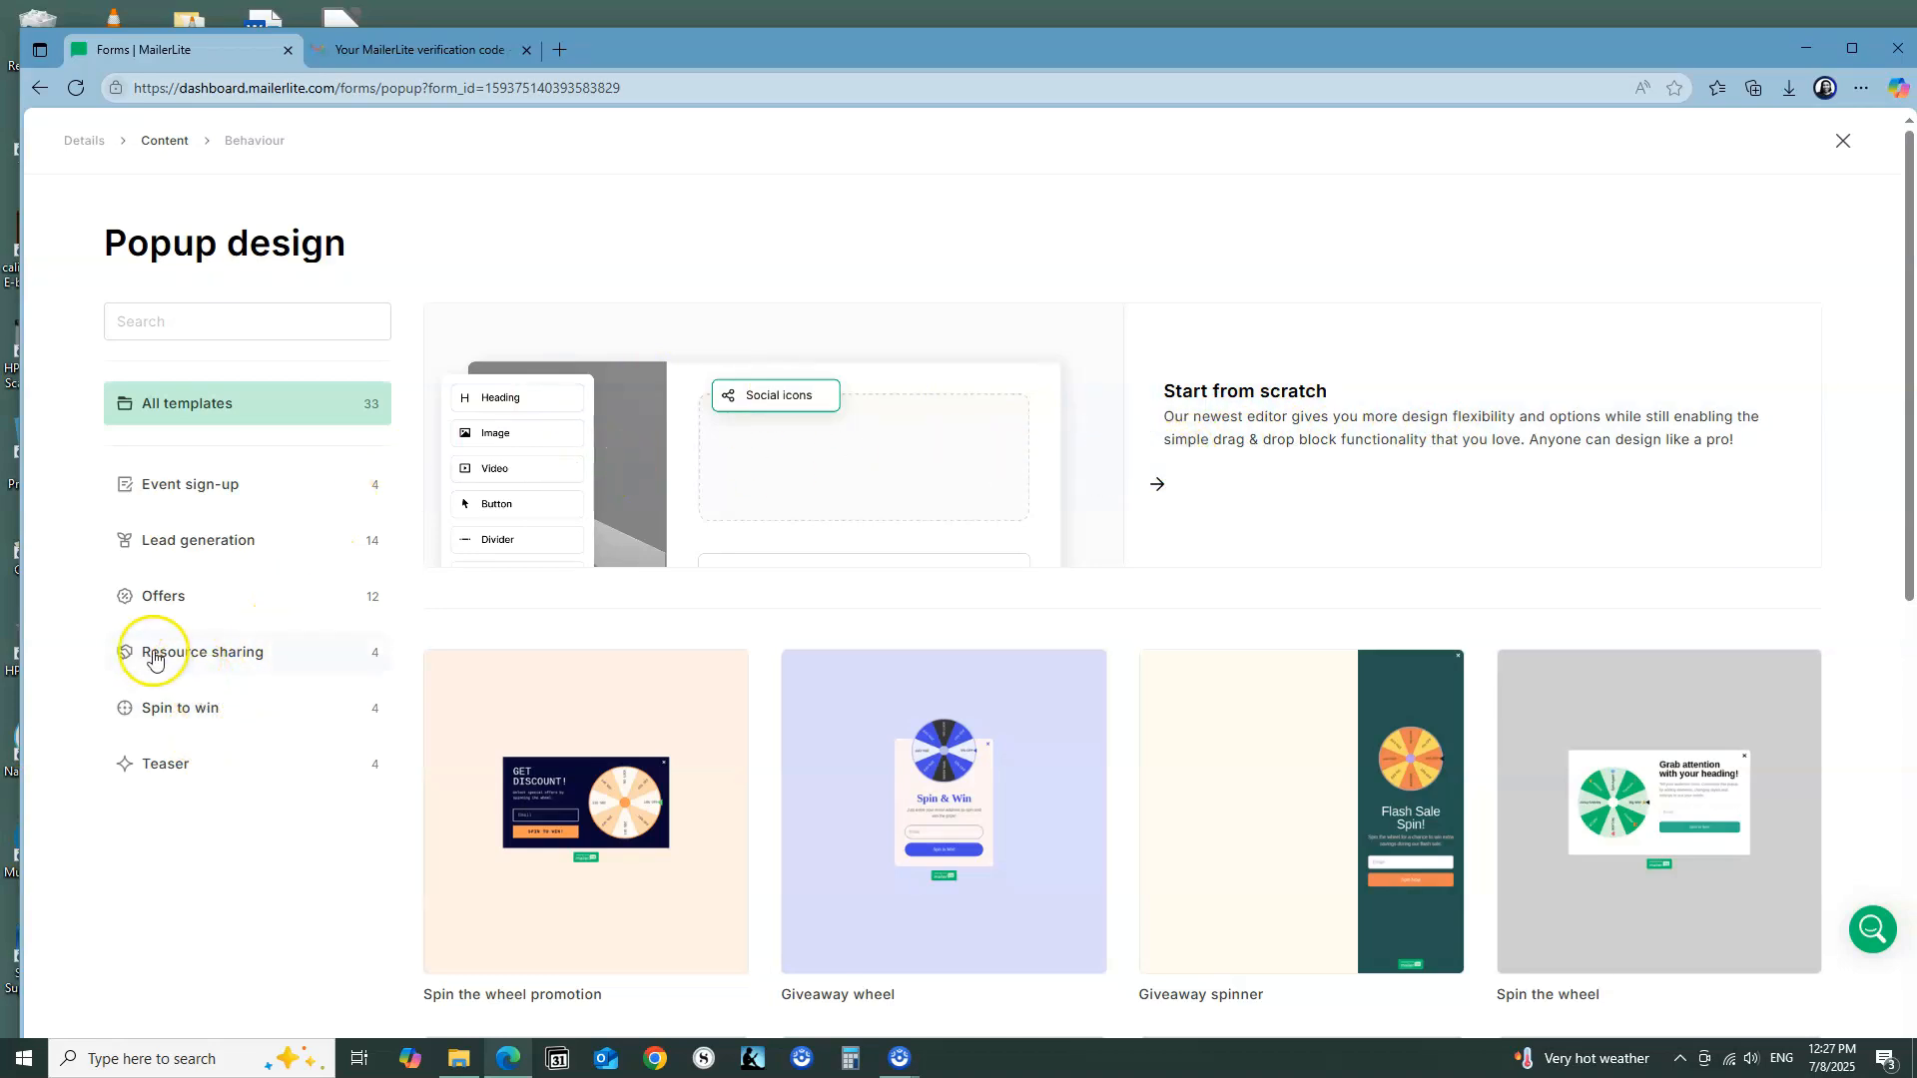
click(290, 657)
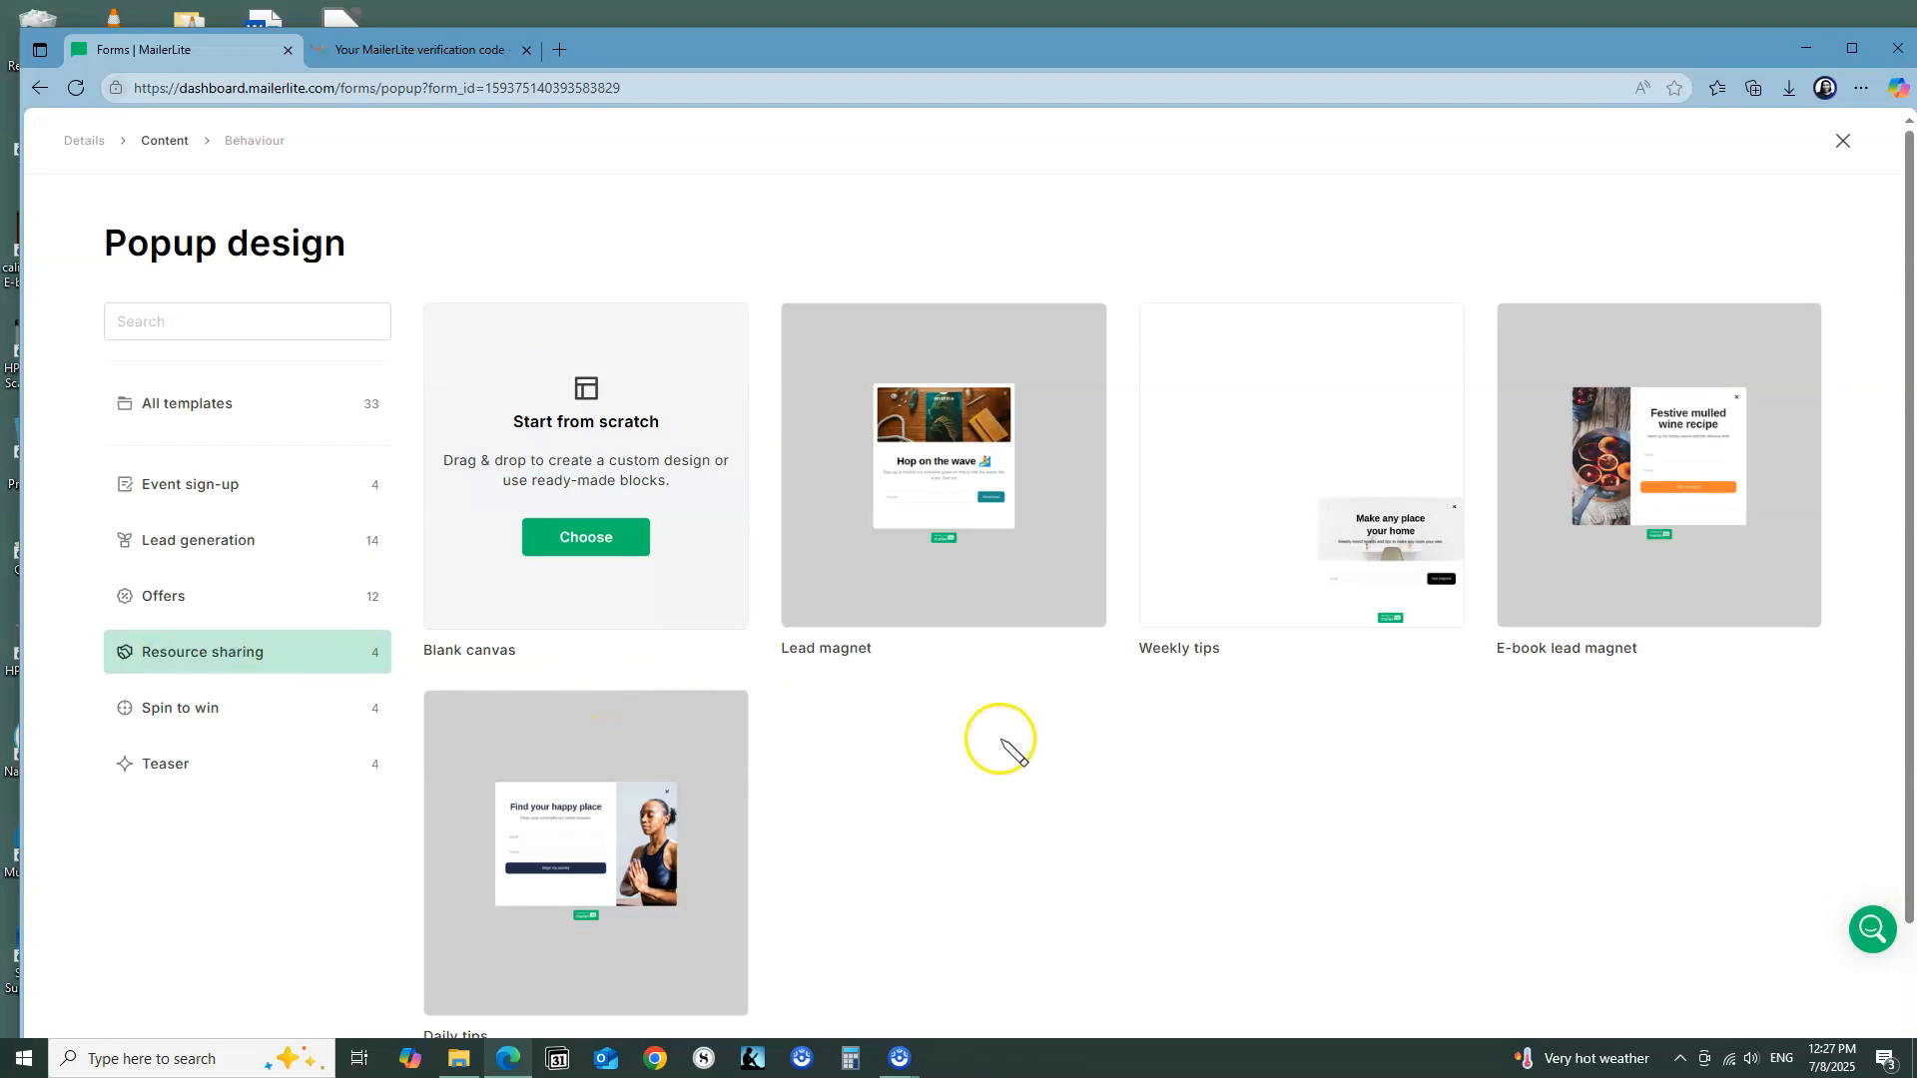
scroll(999, 743, down, 2)
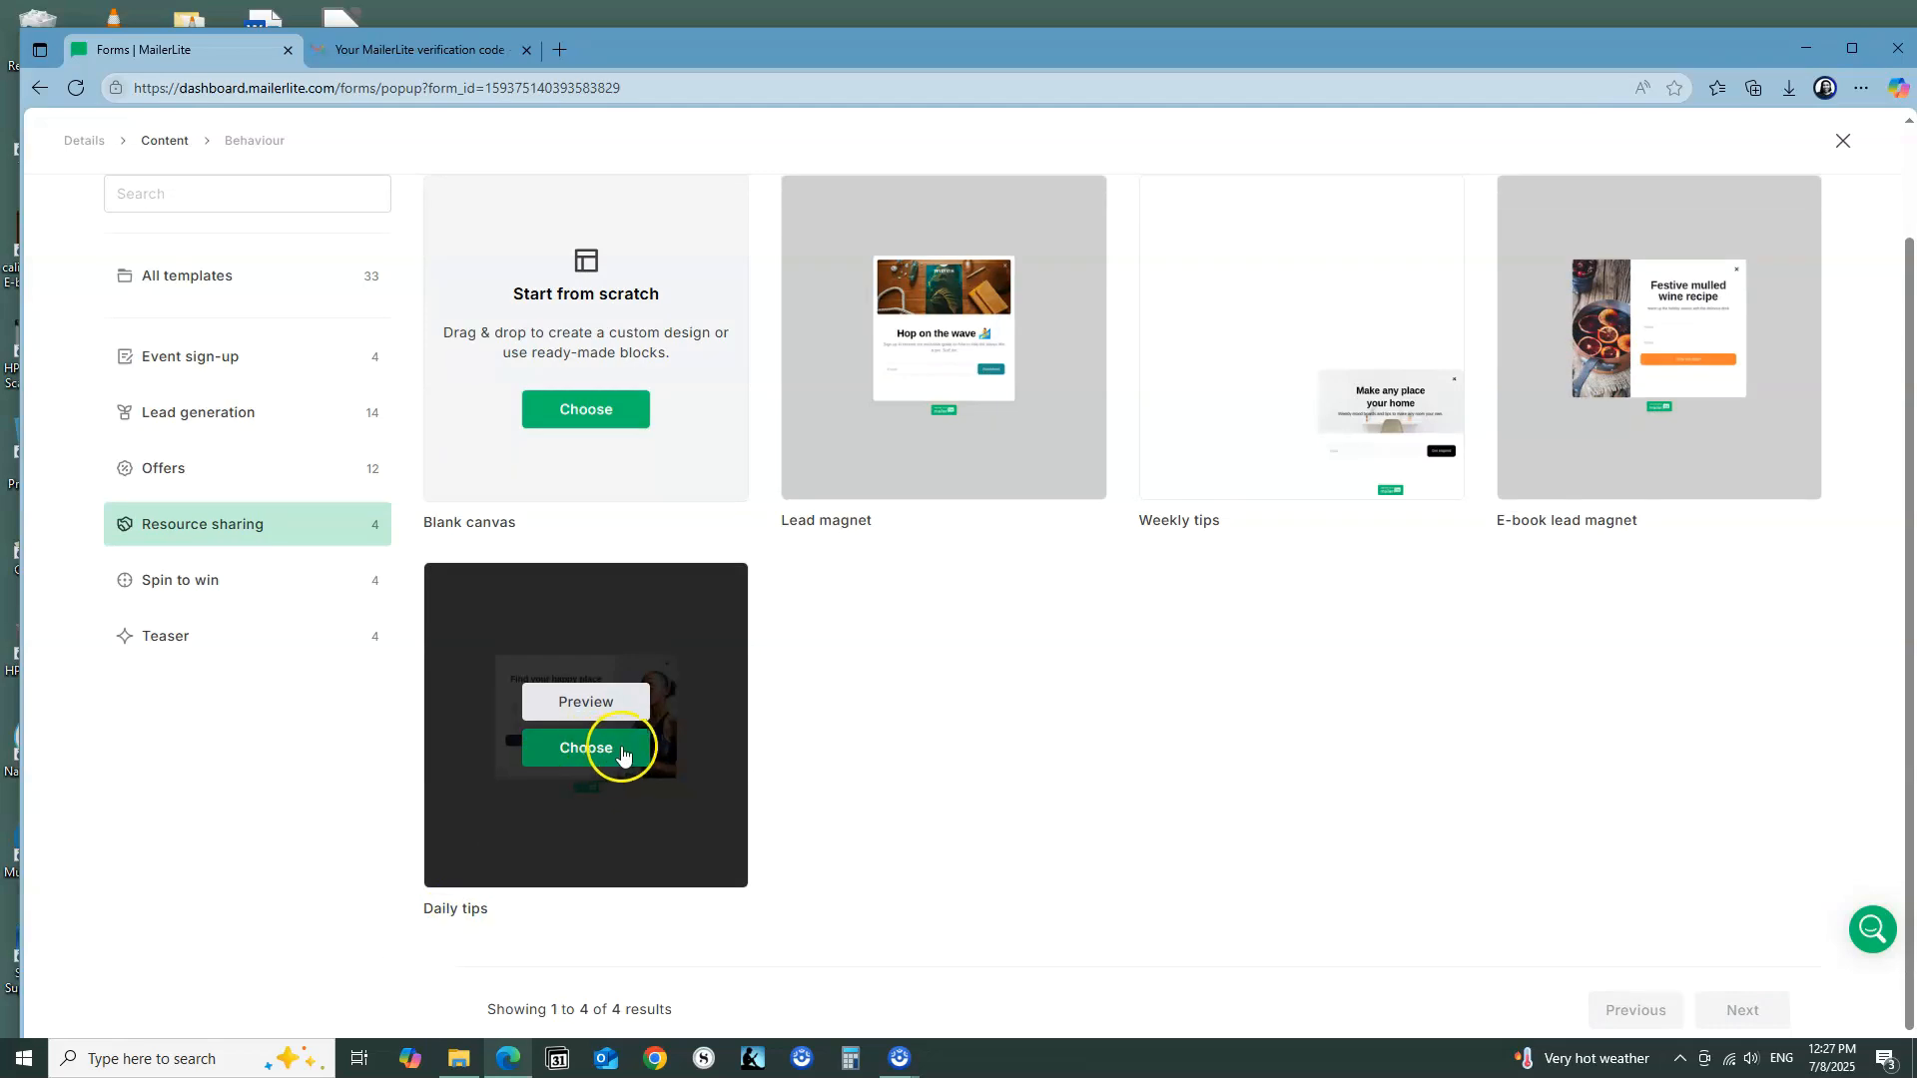
click(589, 757)
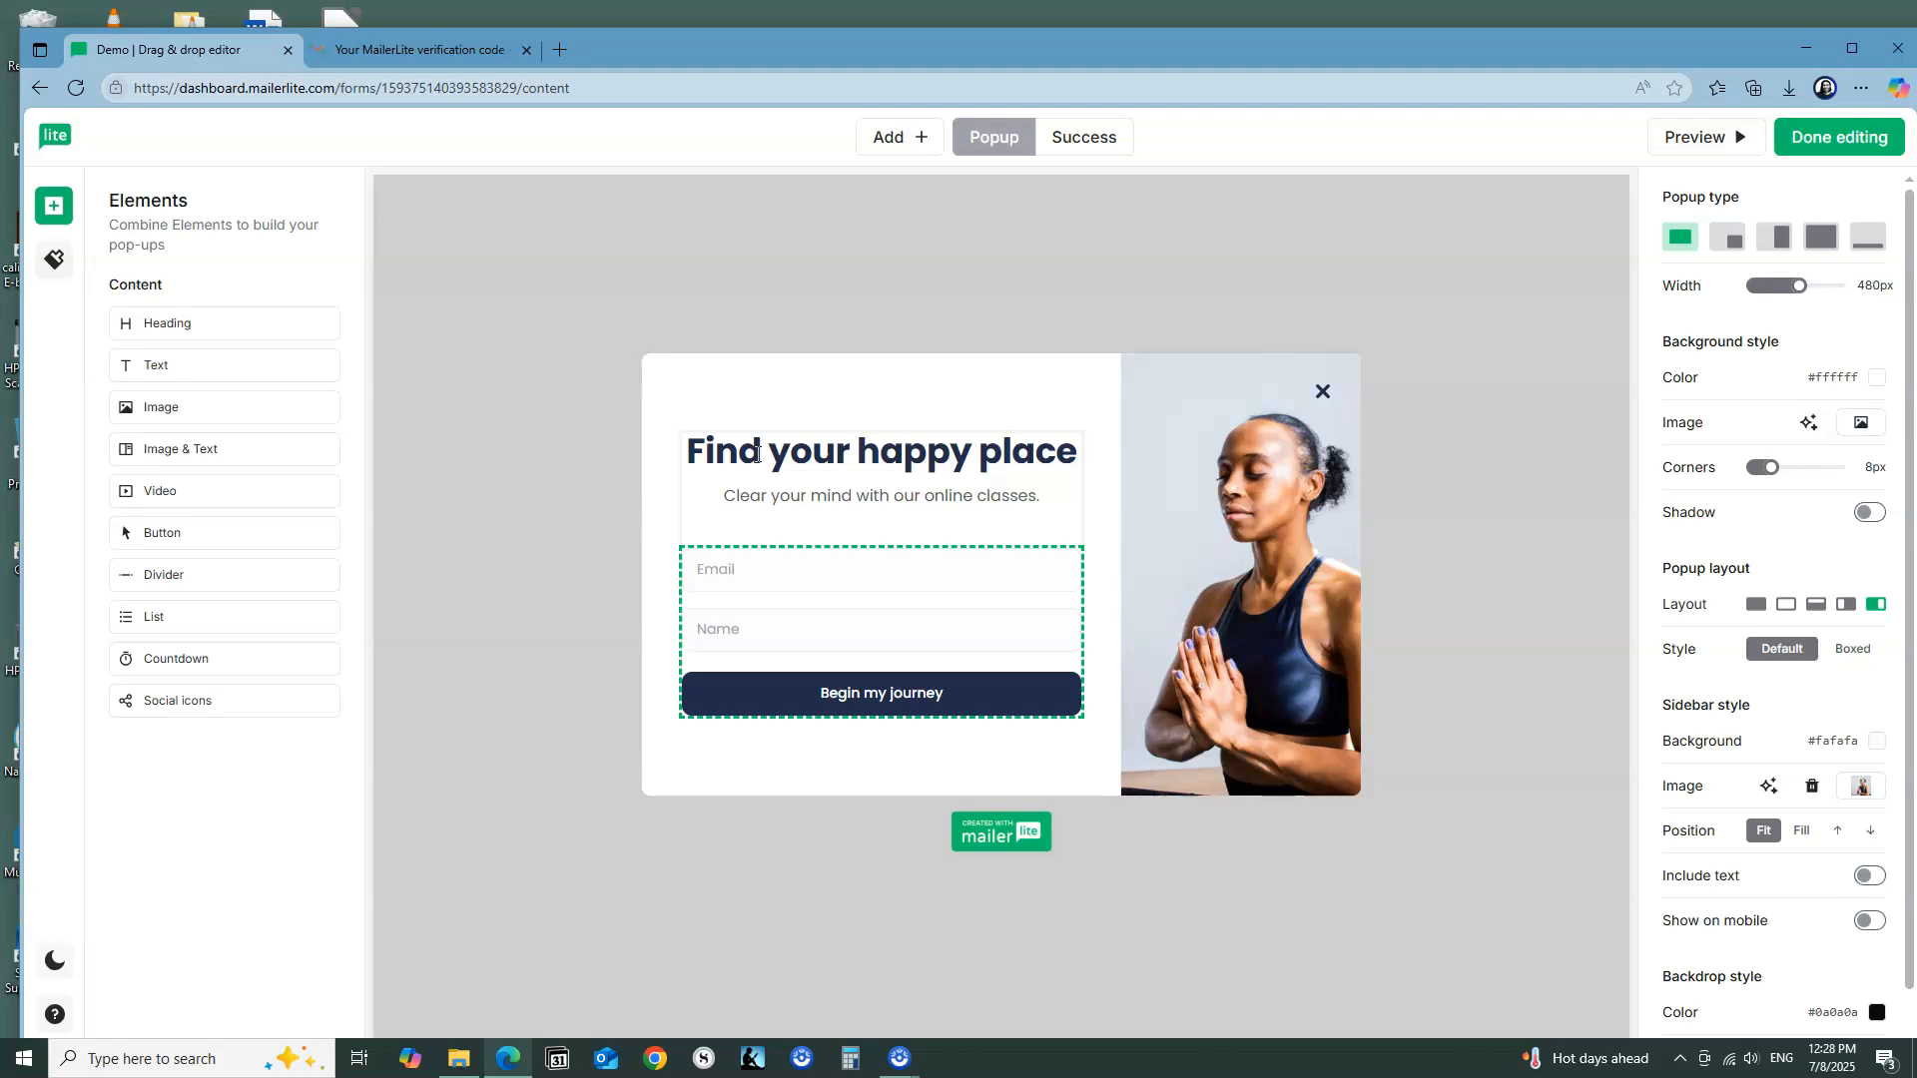
Step: Add a text block between the subtitle and the email field, and look through the pop-up's style settings
drag(153, 366, 798, 521)
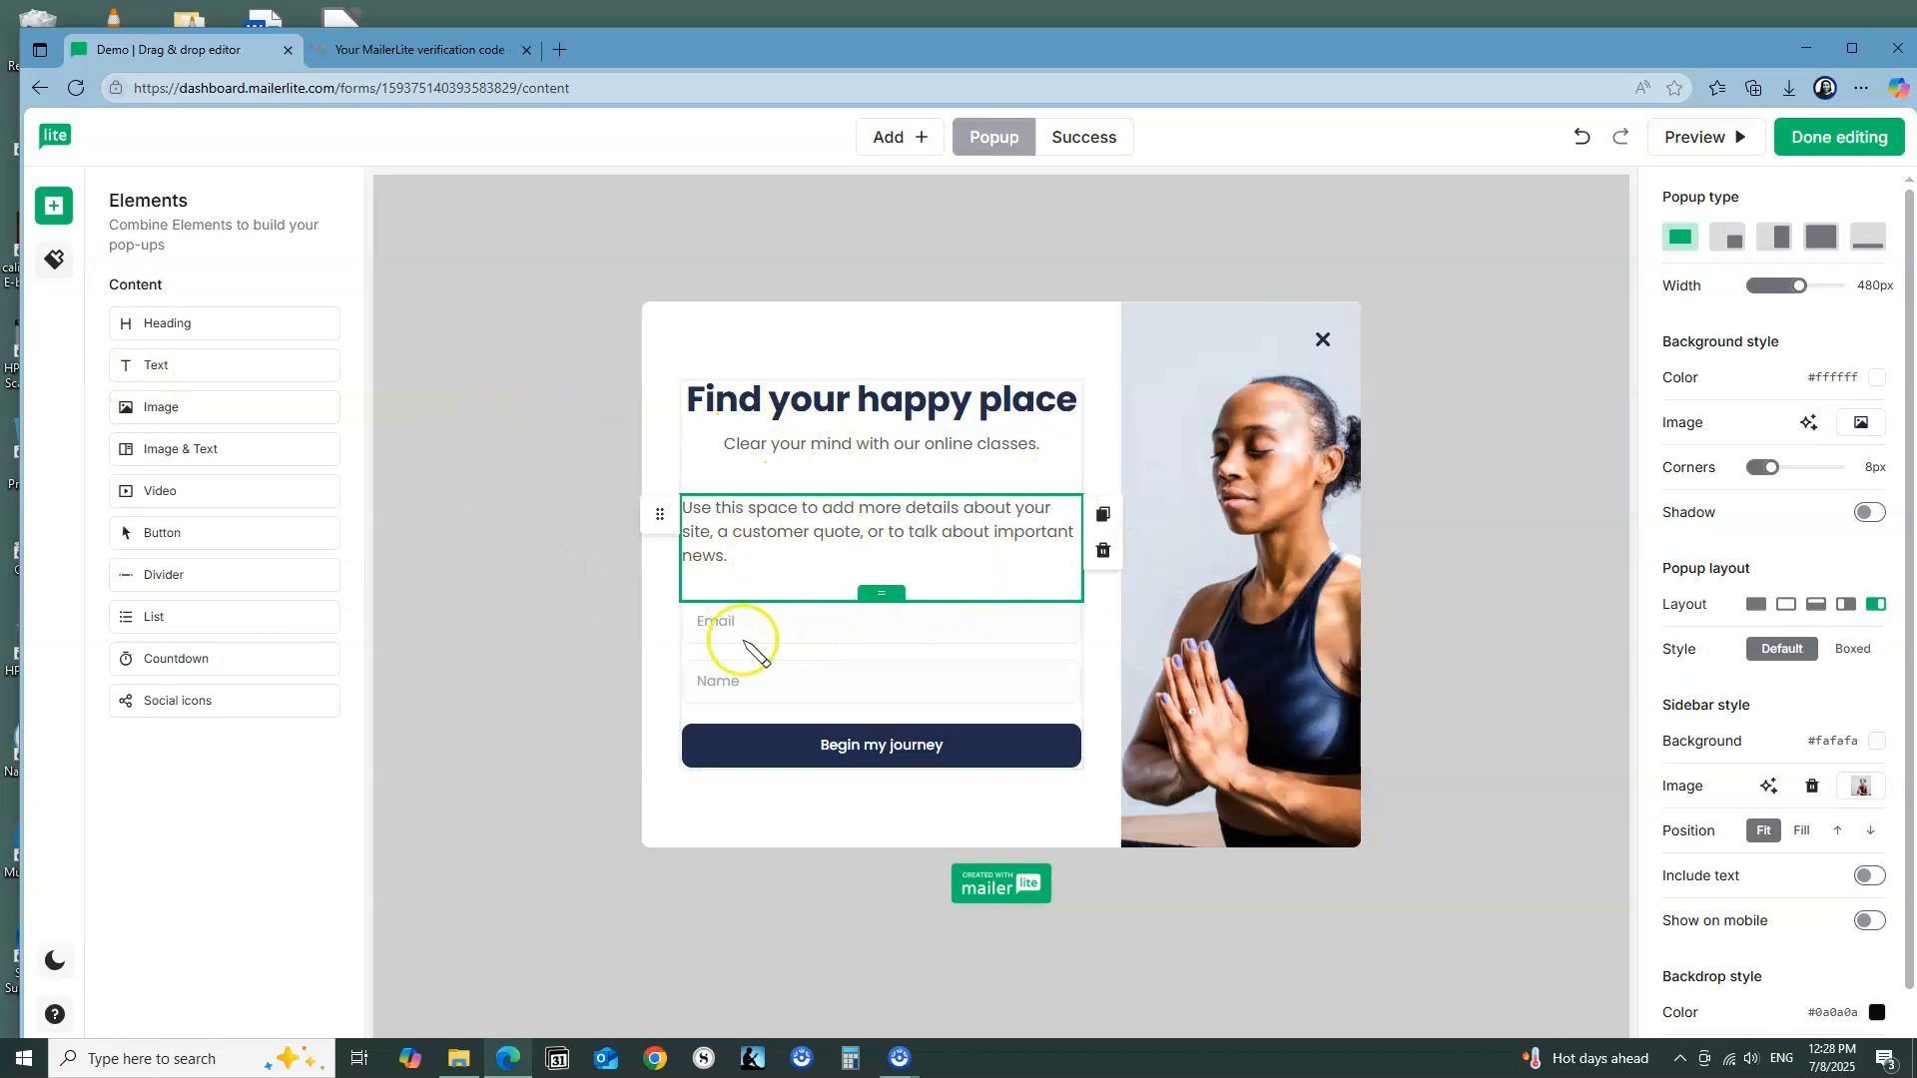
click(50, 264)
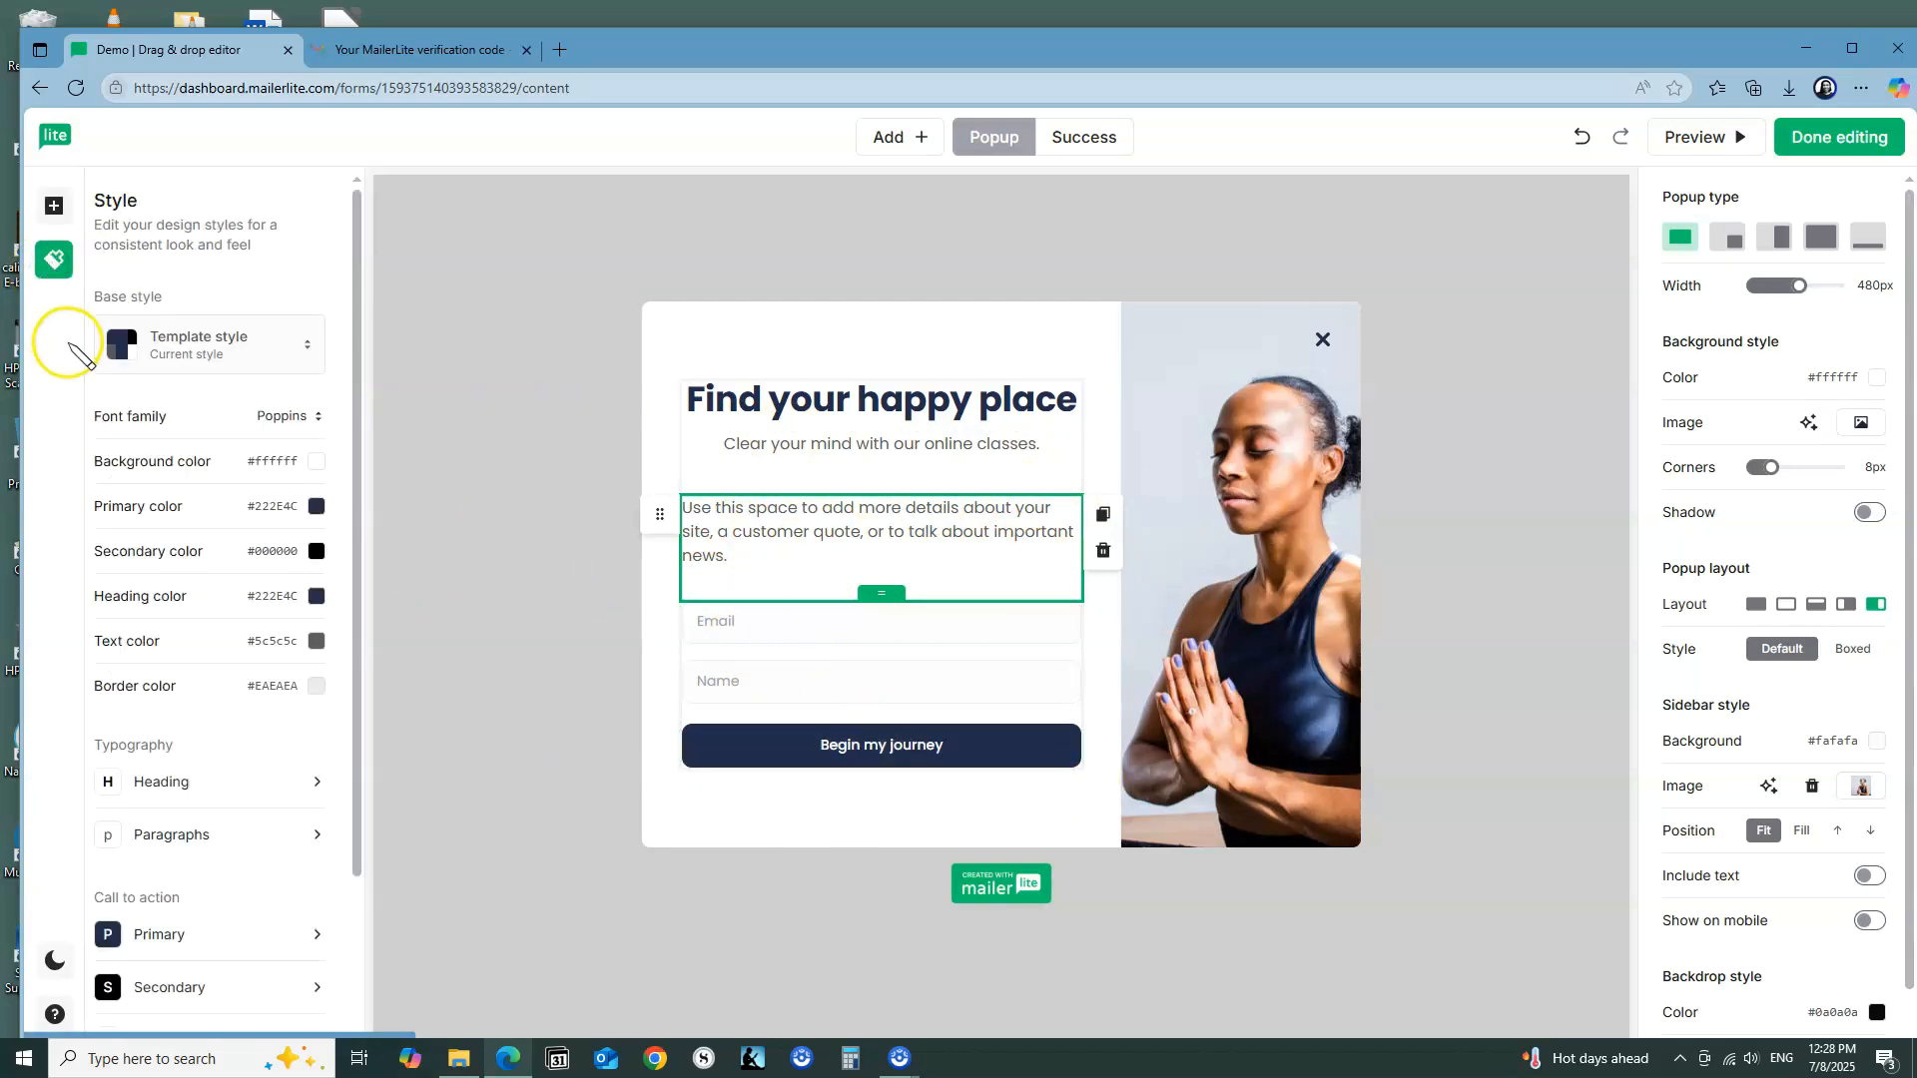
scroll(203, 584, down, 2)
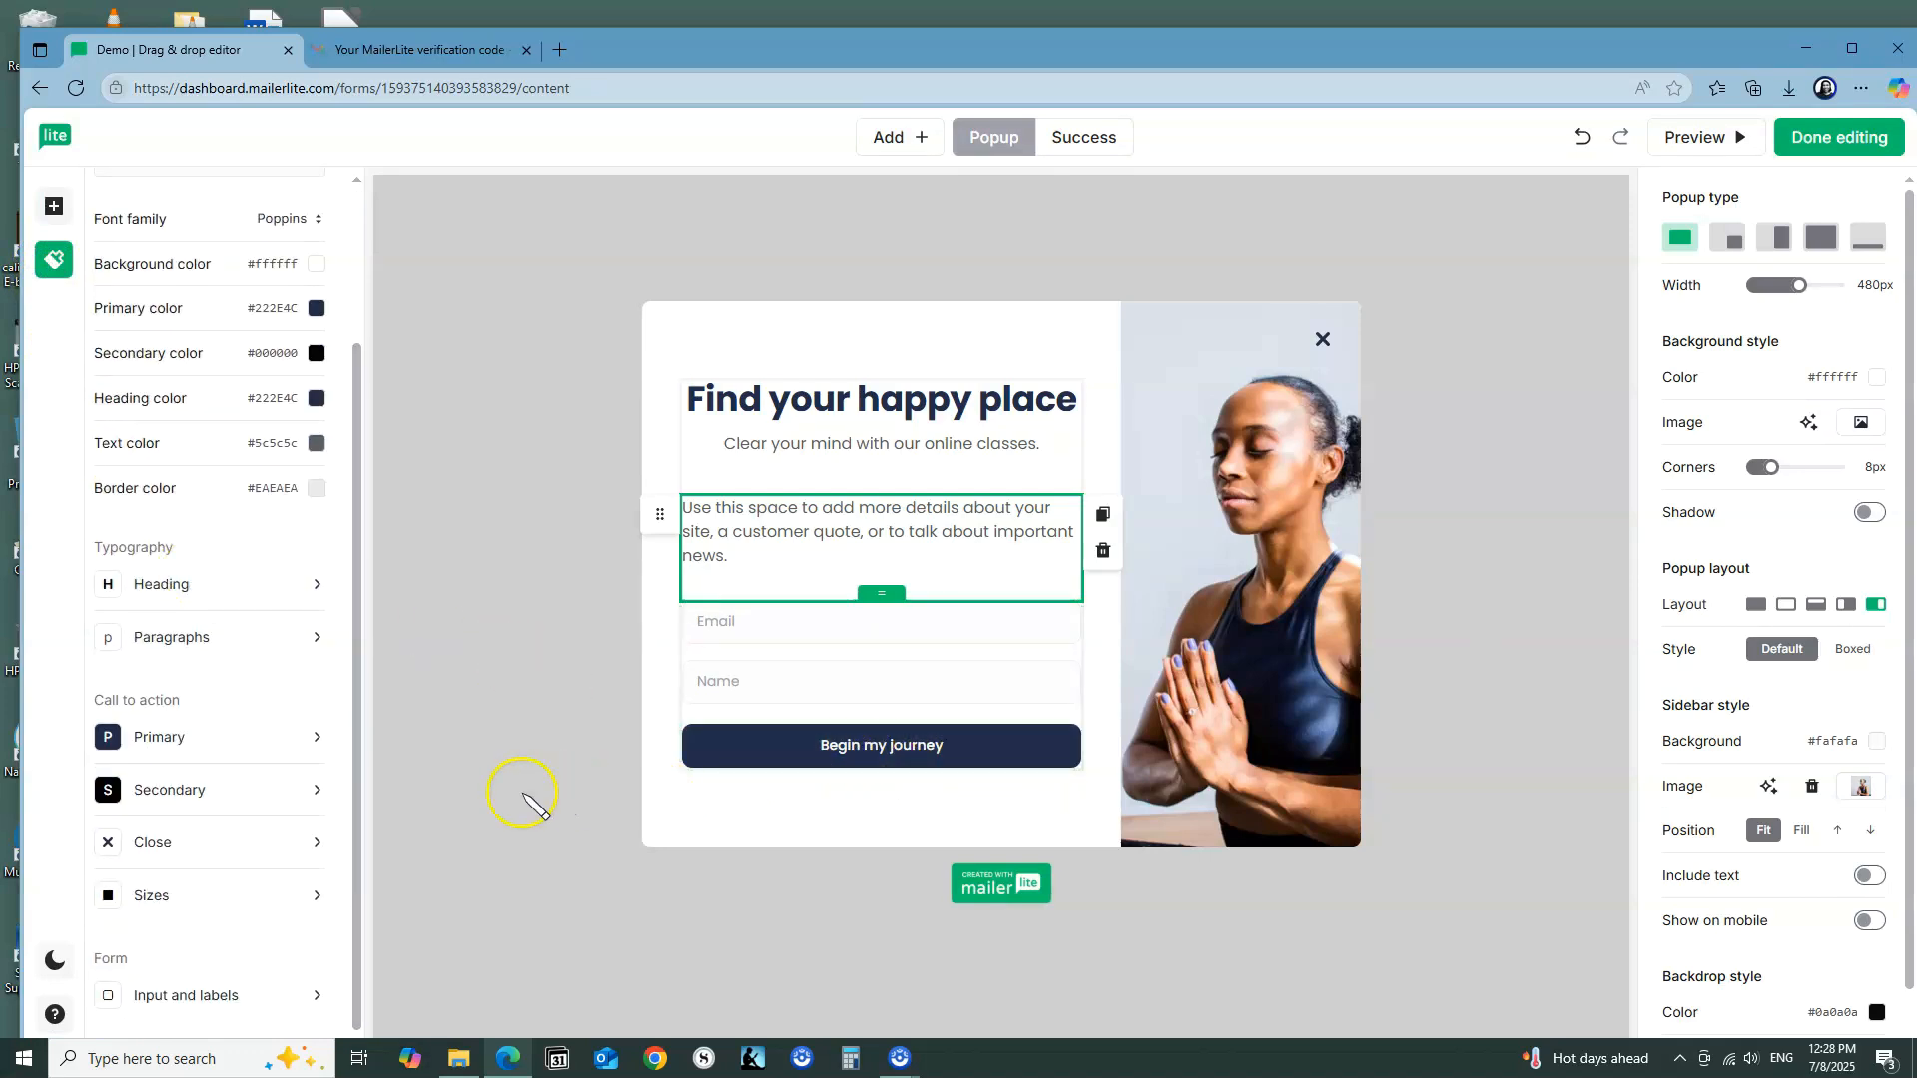
scroll(314, 793, up, 1)
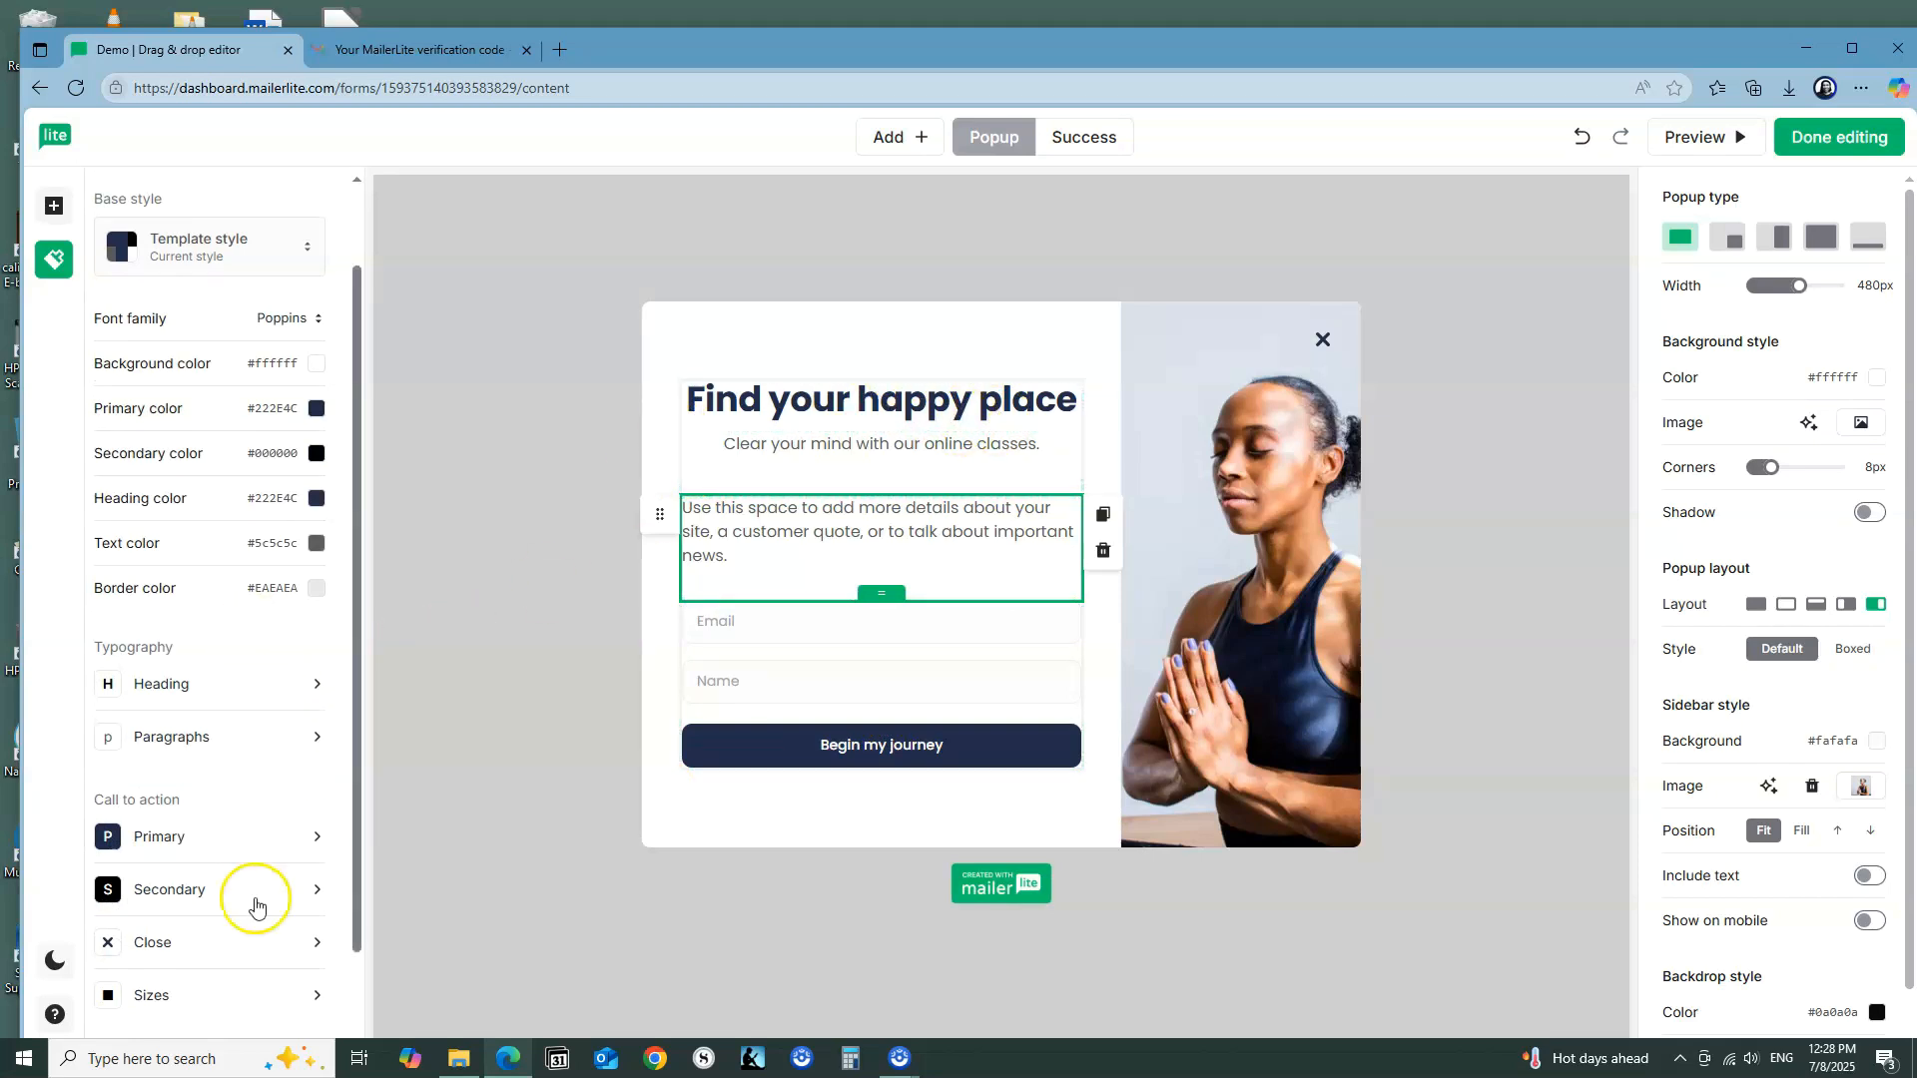
scroll(235, 912, down, 1)
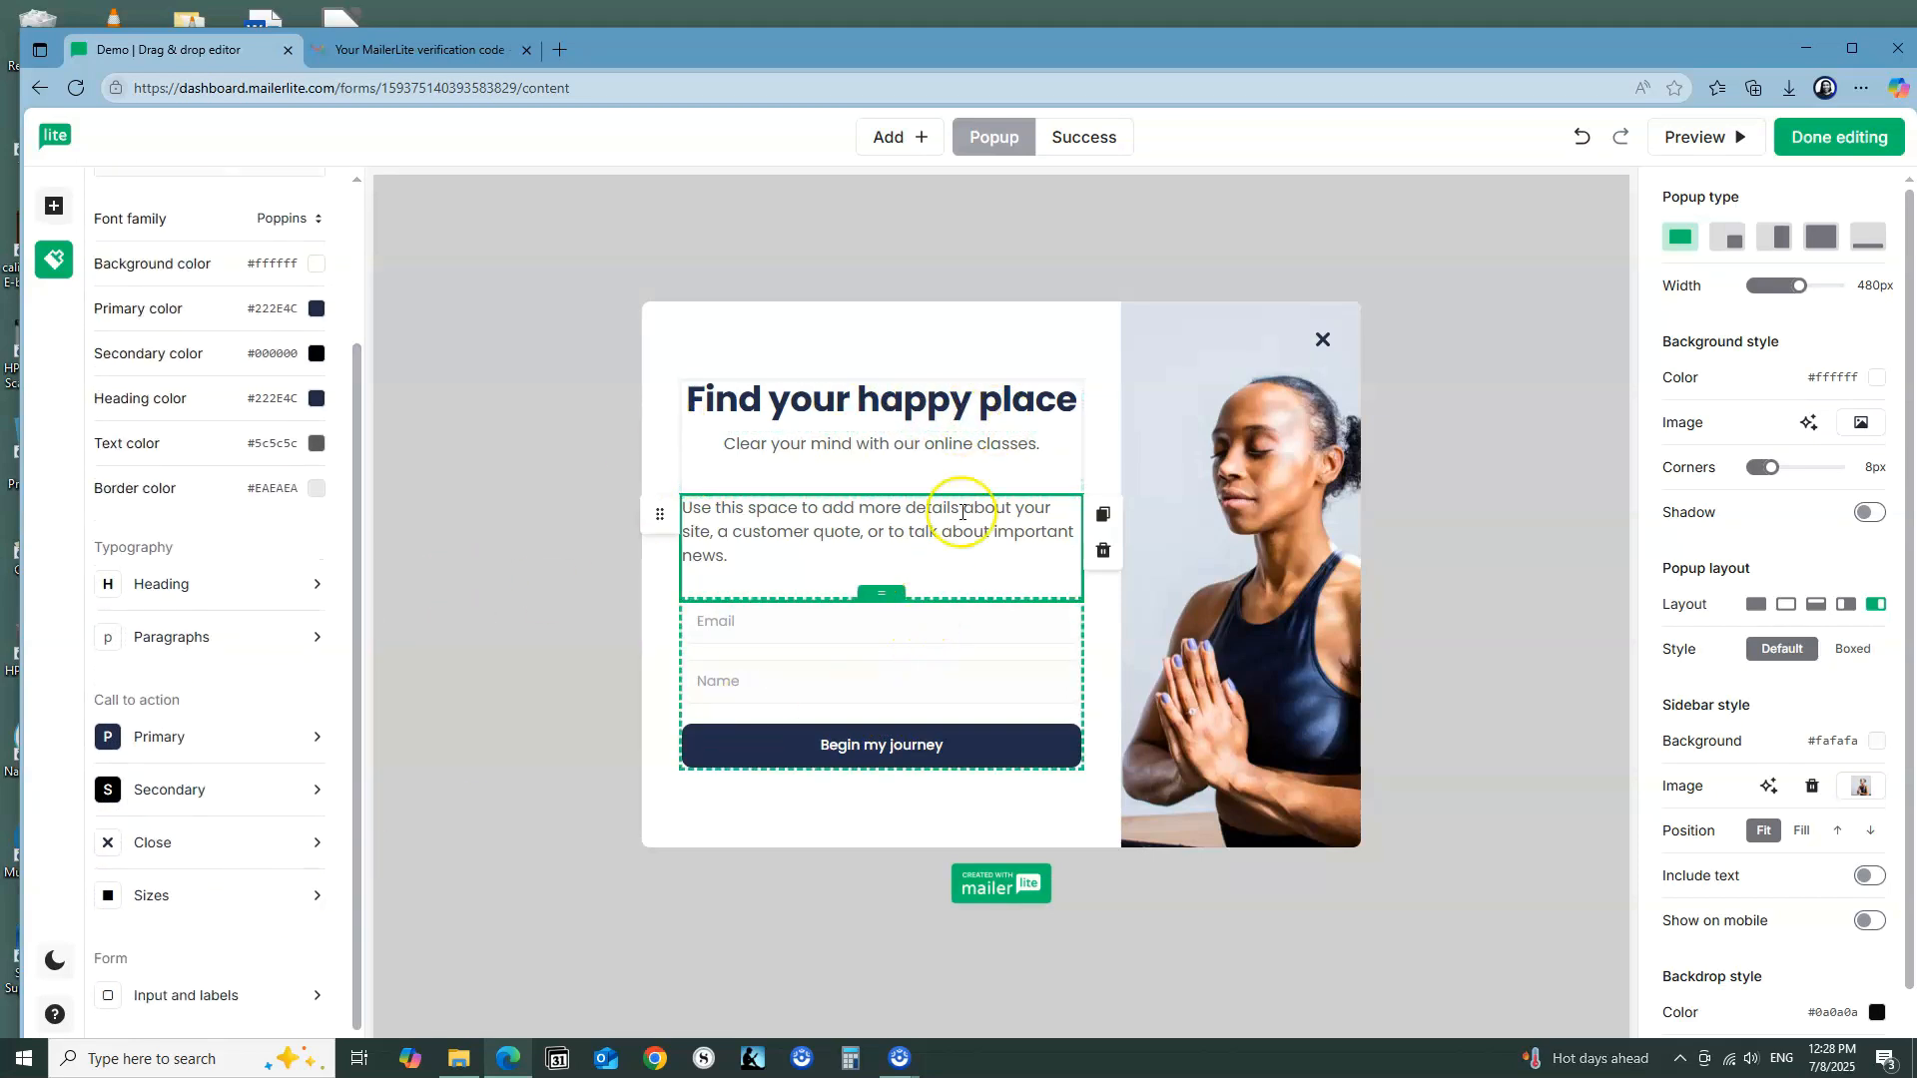
Step: Recolor the "Find your happy place" heading to the custom blue #179ae0
drag(1082, 403, 685, 405)
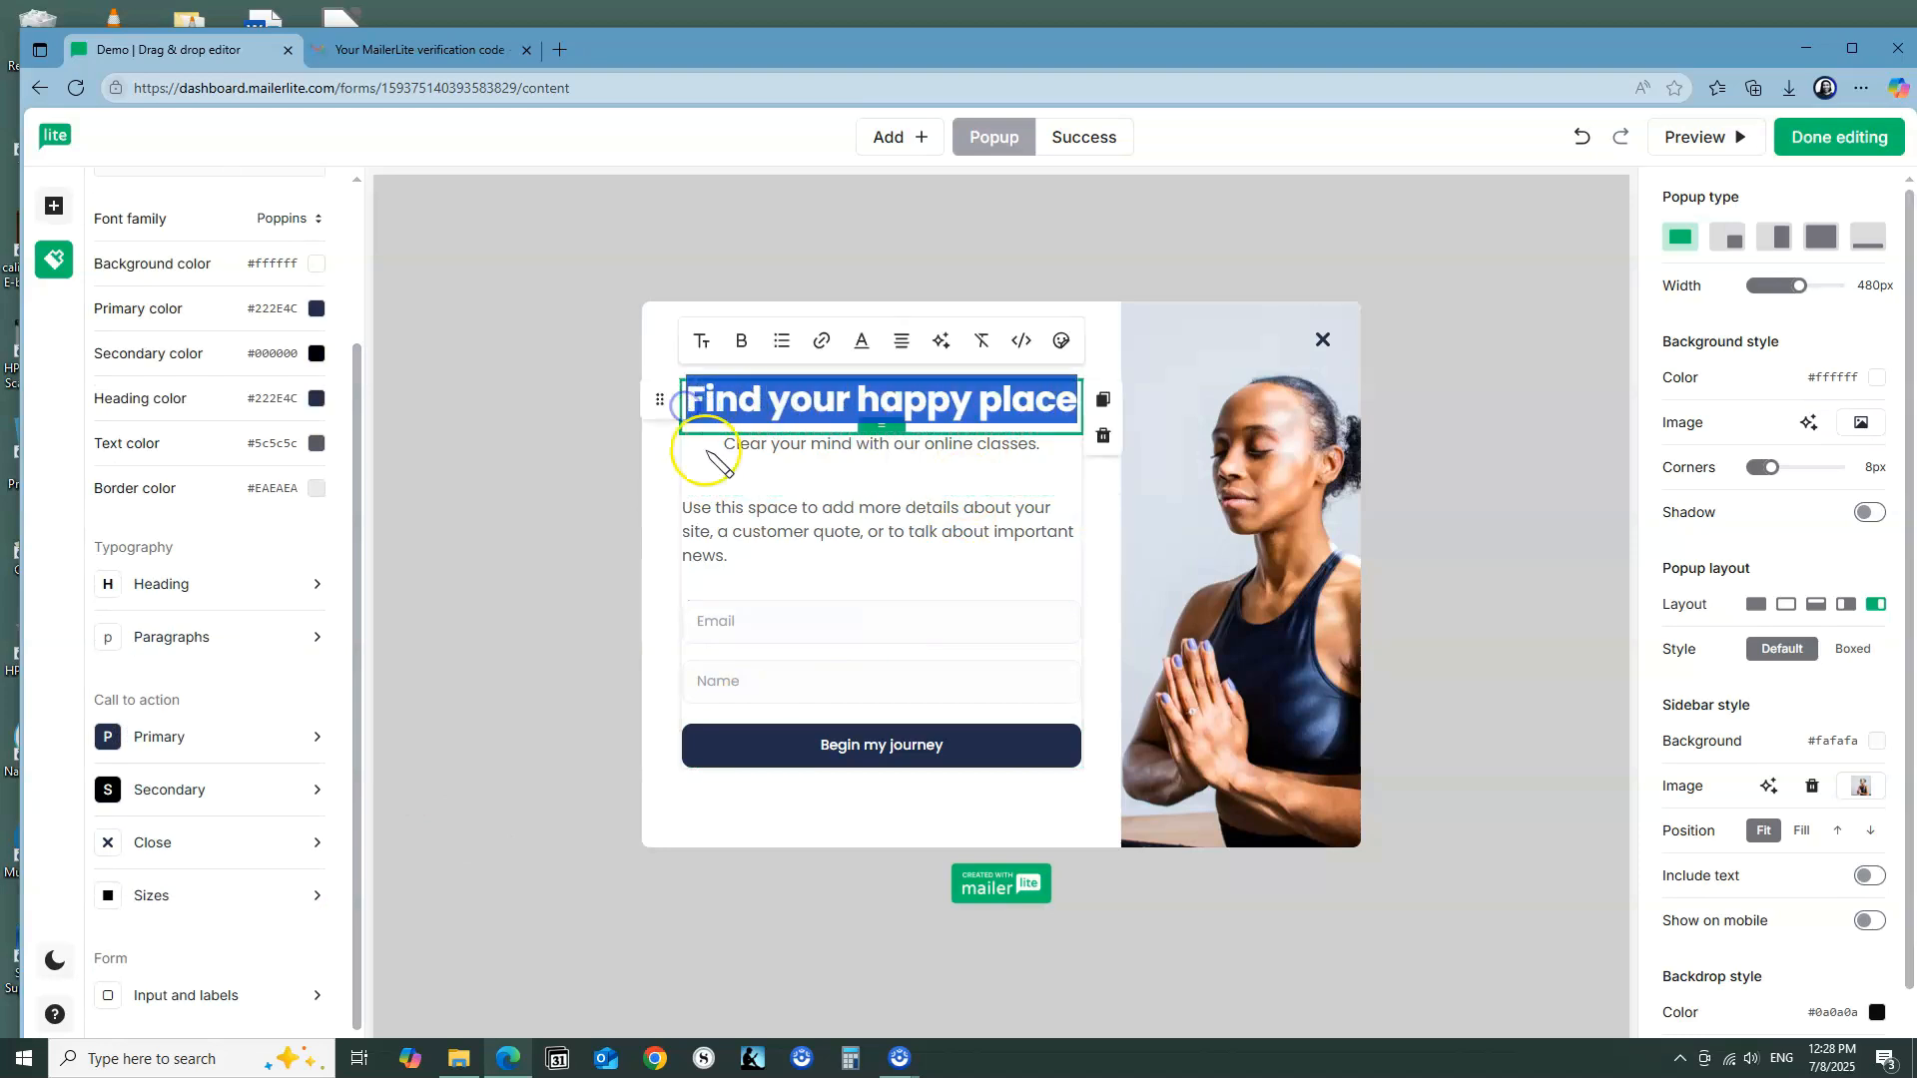
click(861, 341)
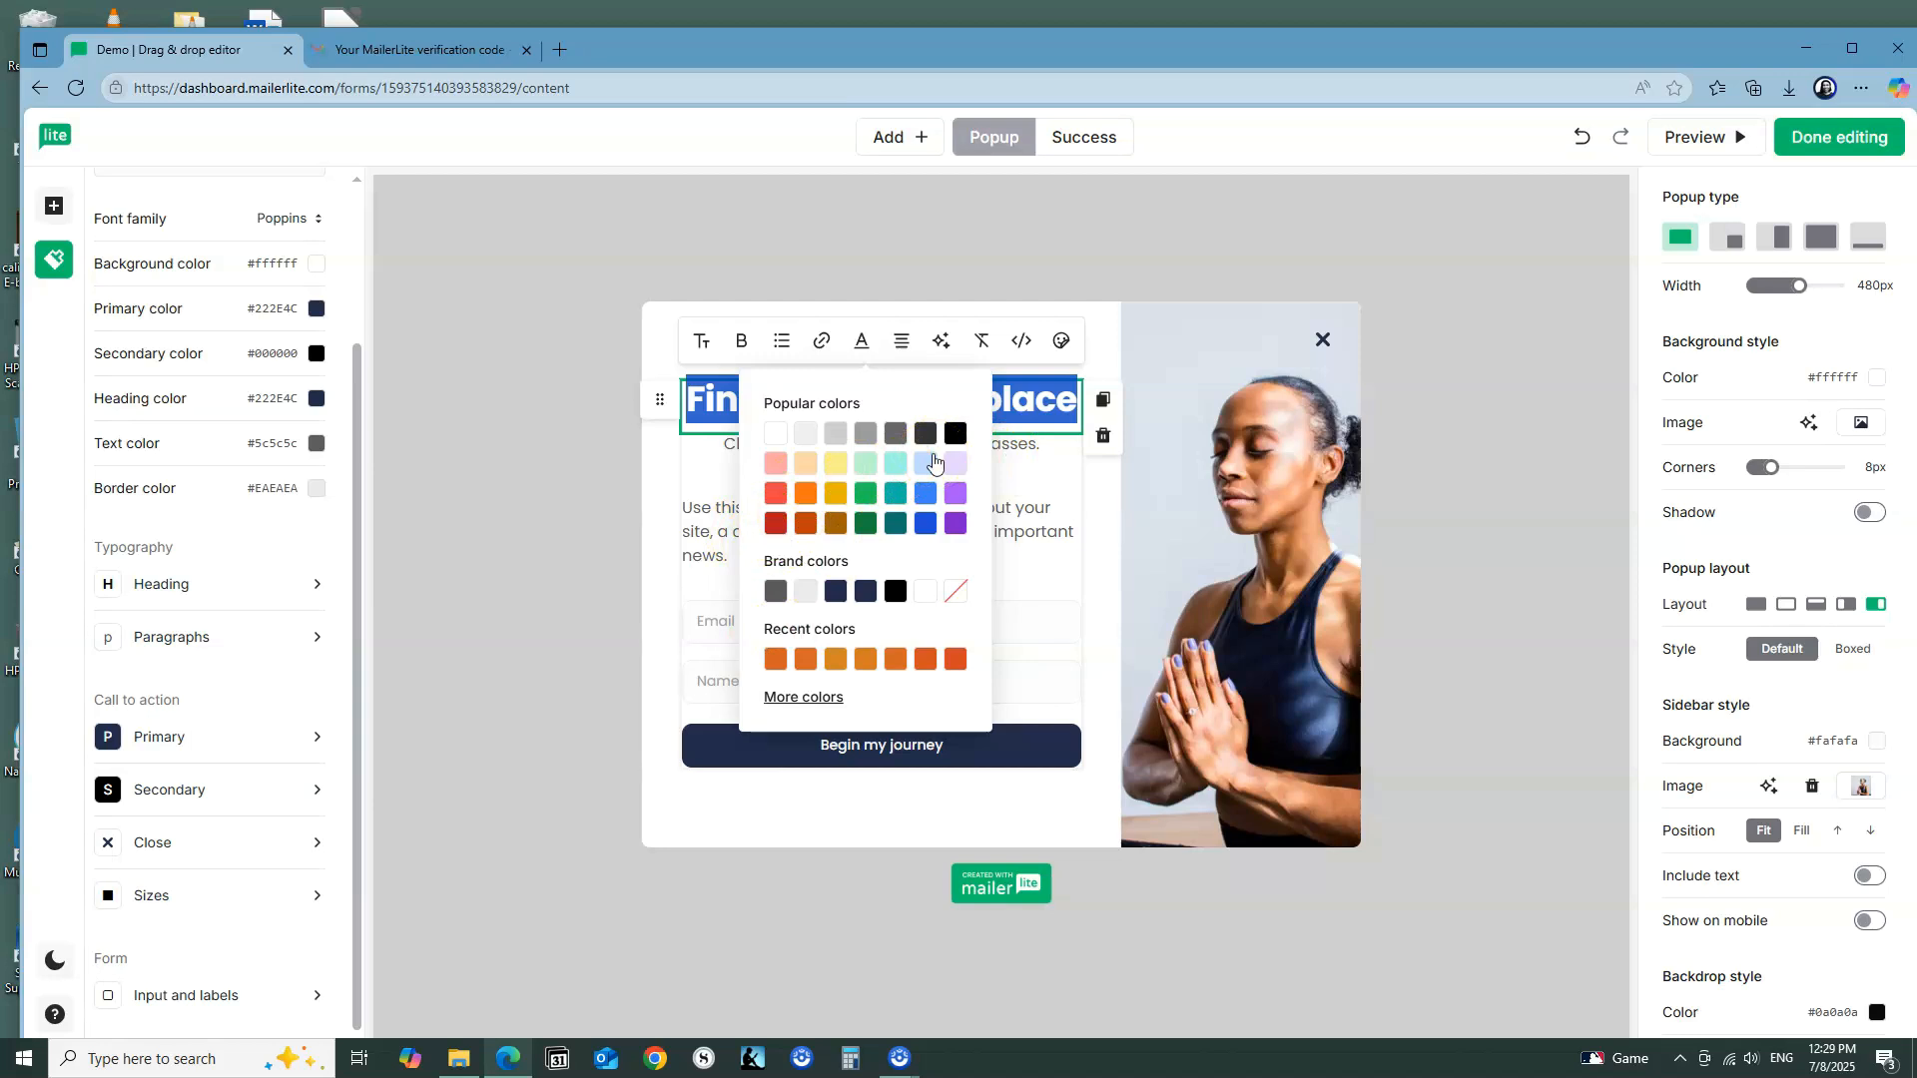
click(802, 697)
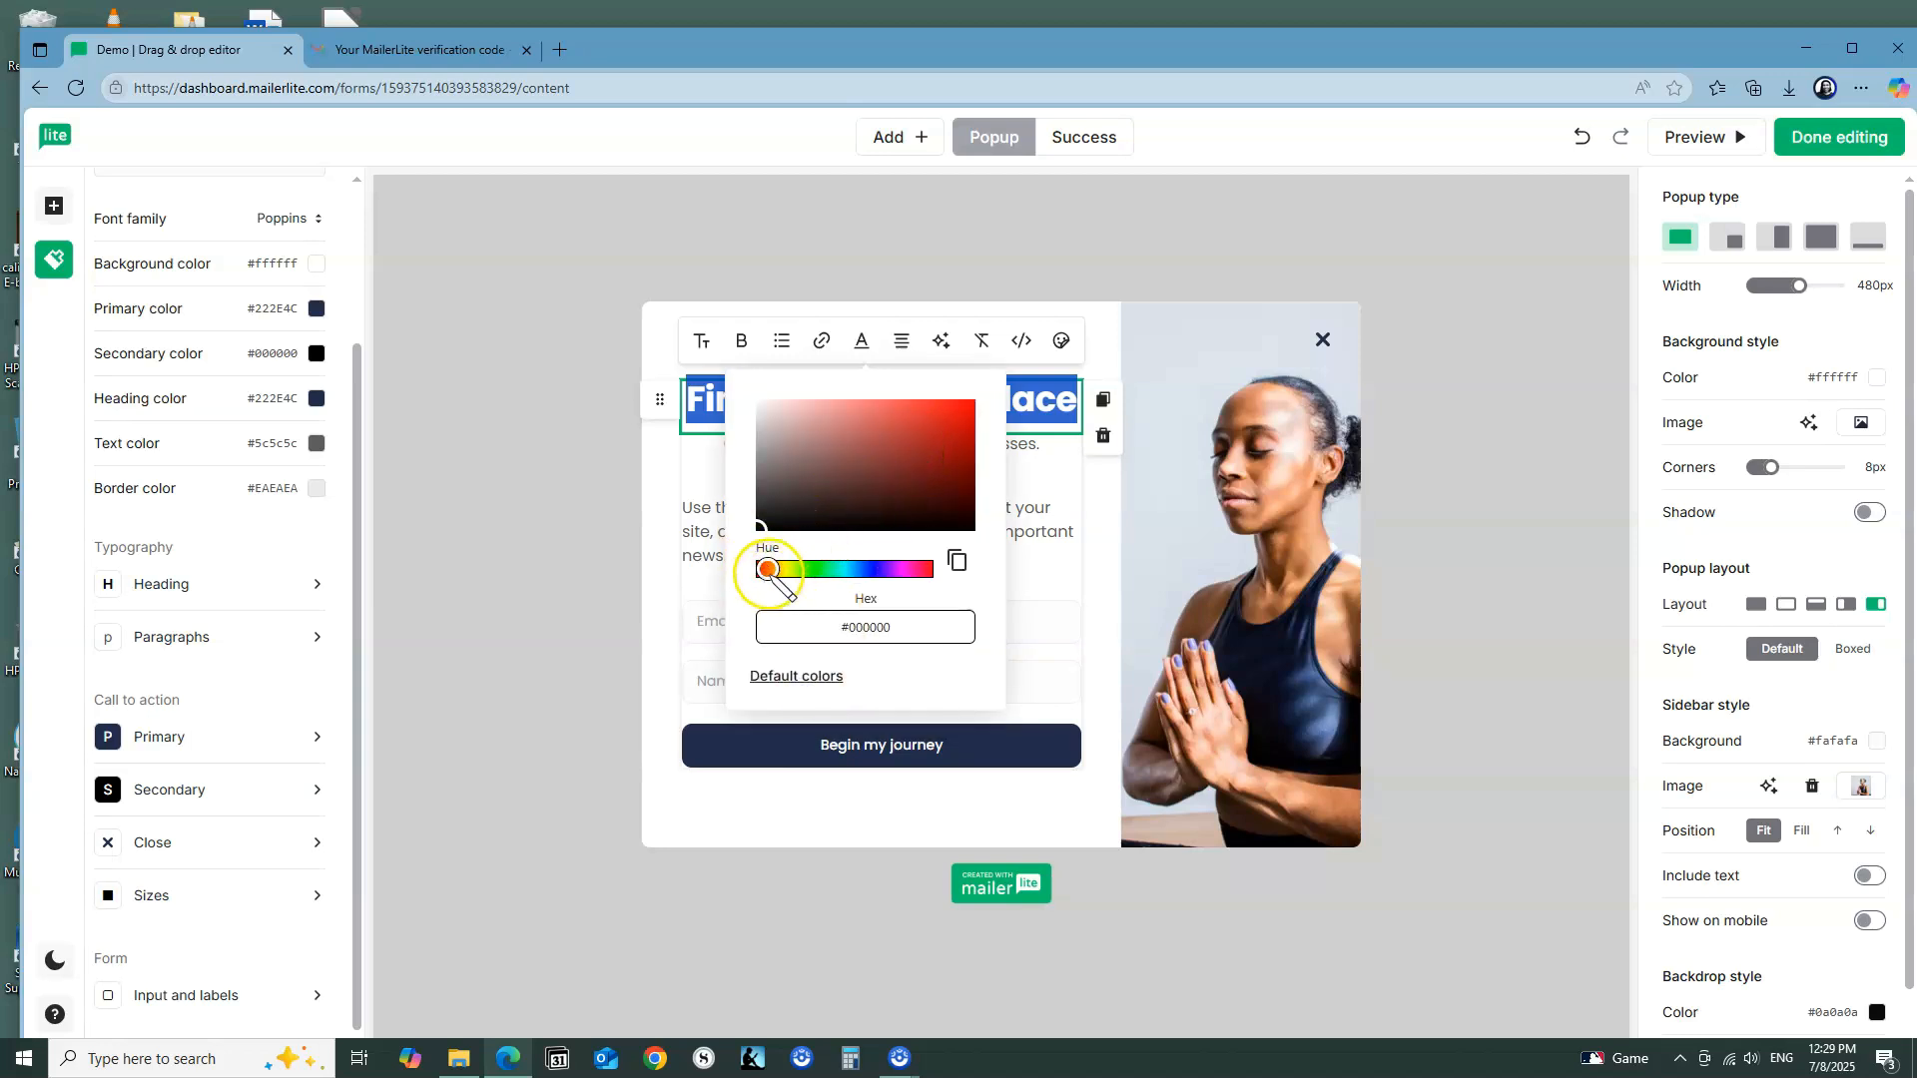
drag(767, 569, 830, 571)
click(952, 415)
click(868, 568)
drag(867, 568, 857, 570)
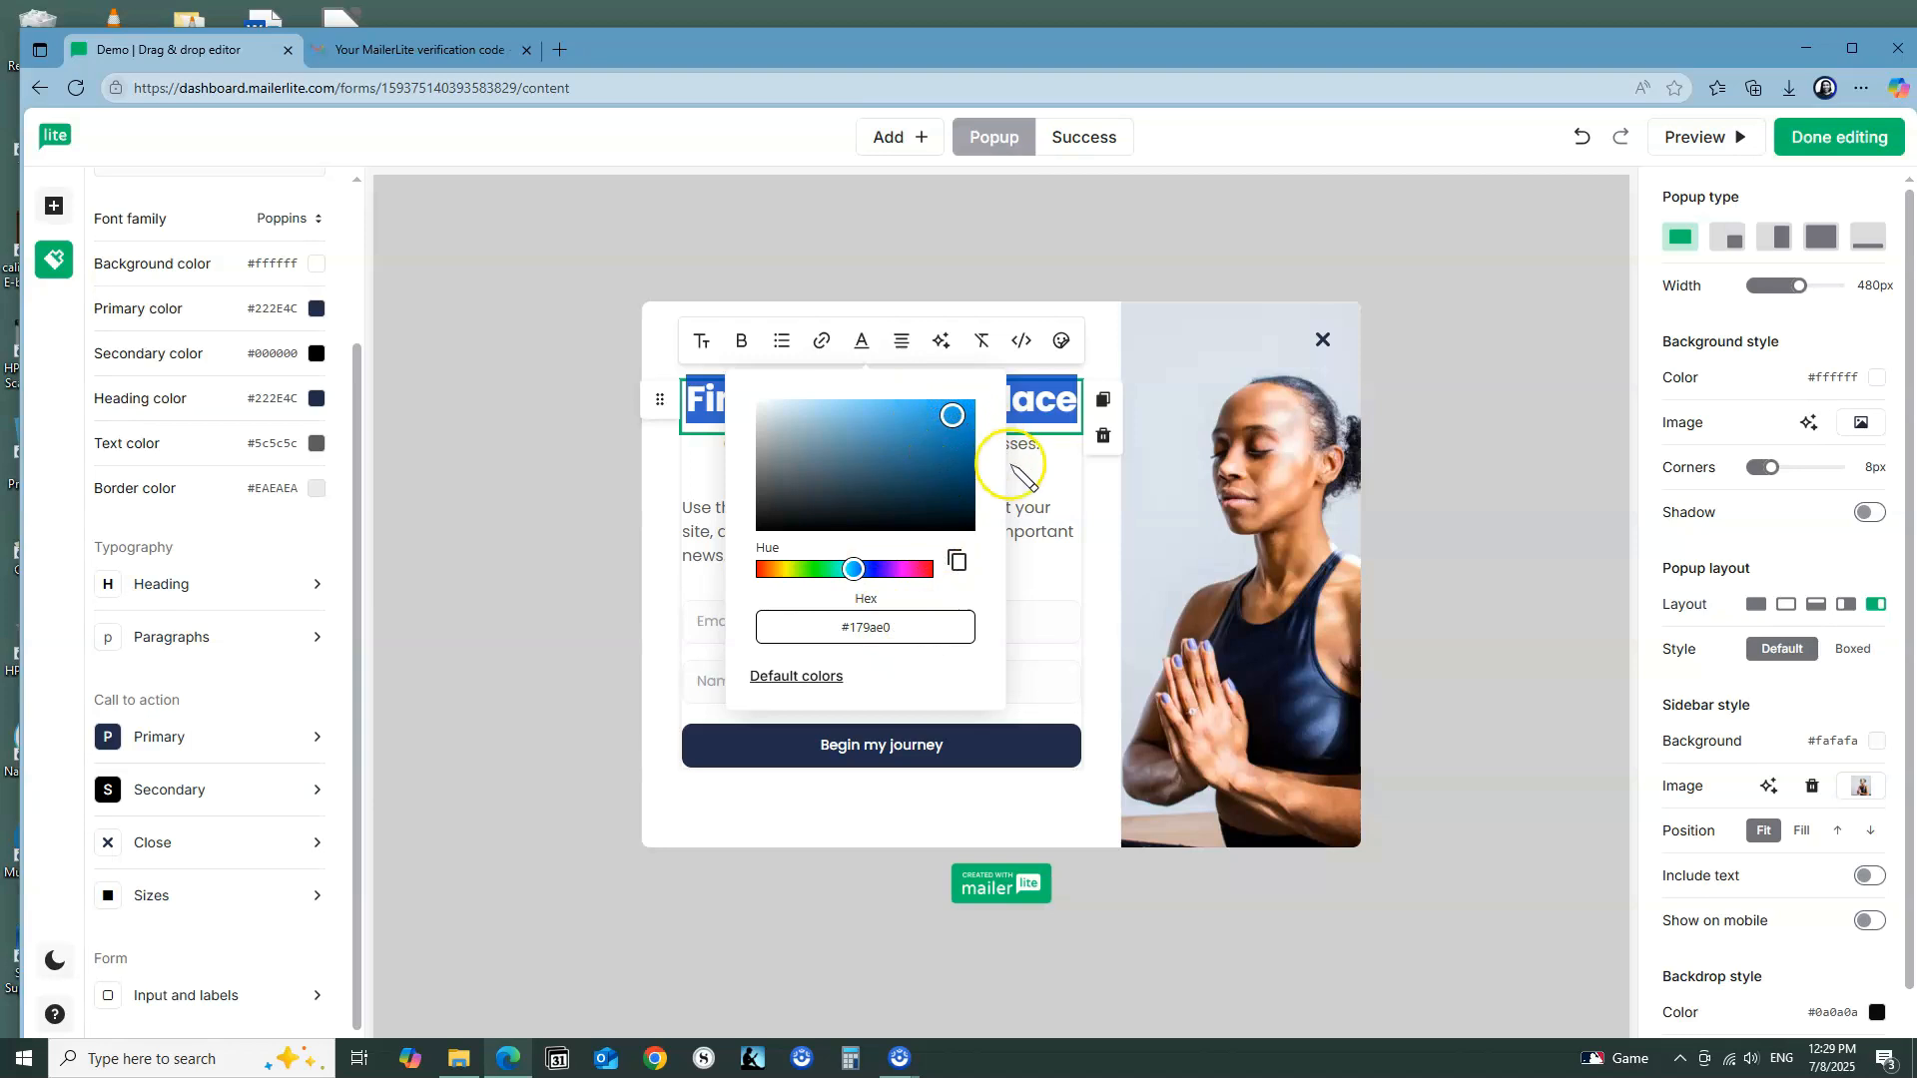
click(1057, 459)
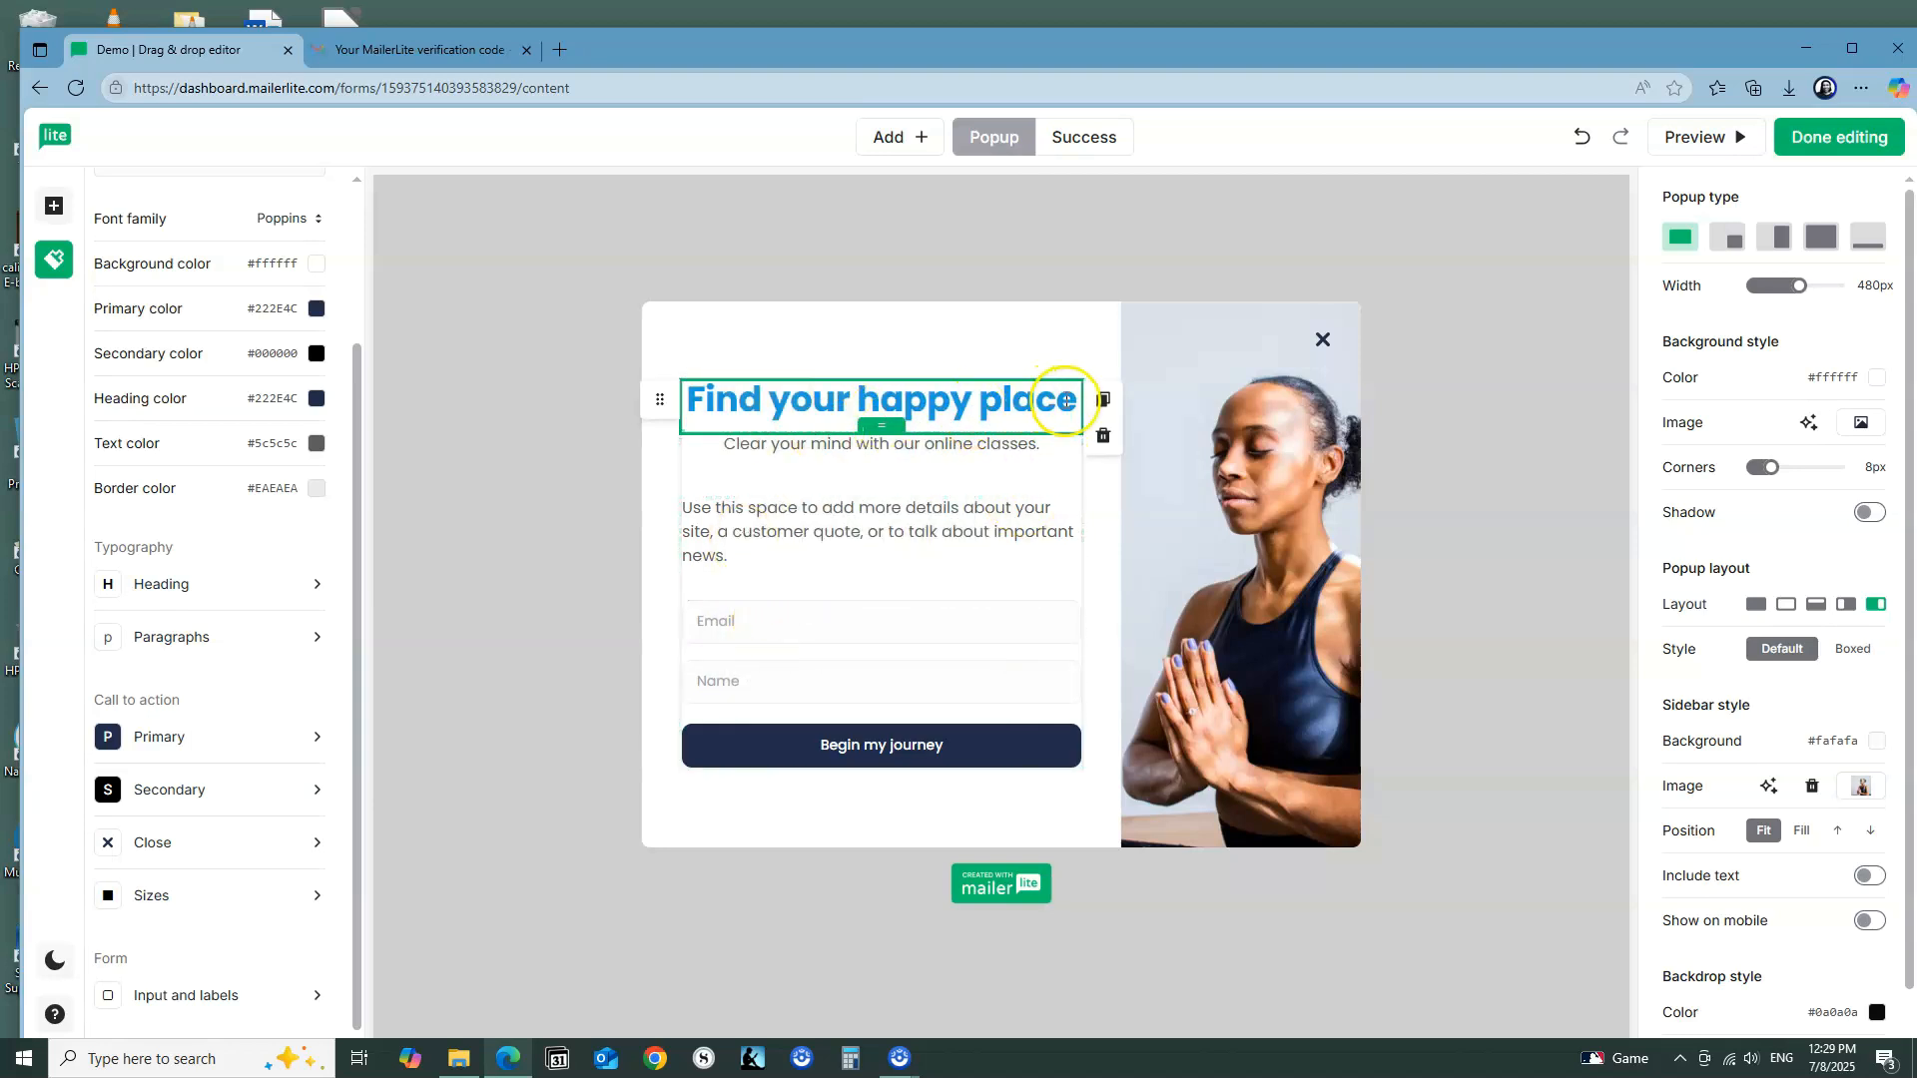
Step: Try the Heading 2 and Heading 3 sizes on the pop-up's title, and set it back to Heading 1
drag(1074, 405, 683, 405)
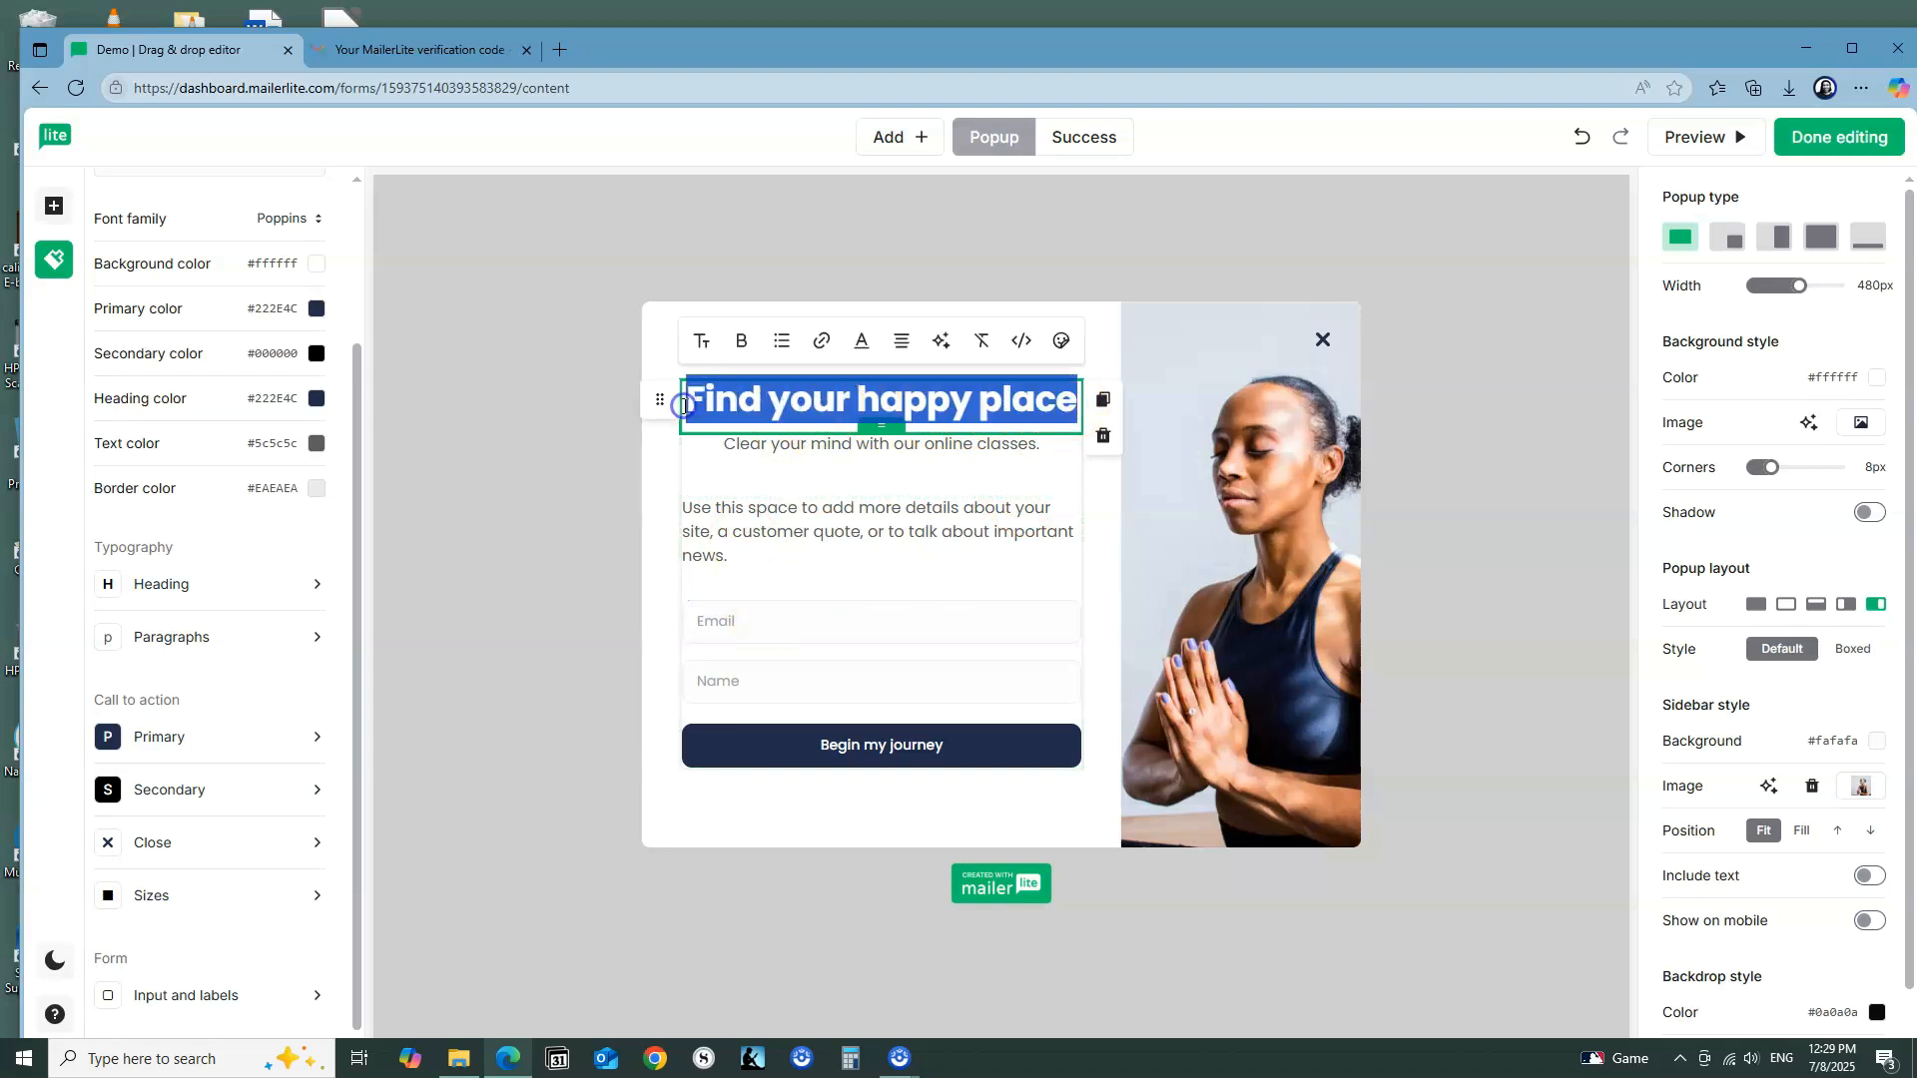
click(704, 342)
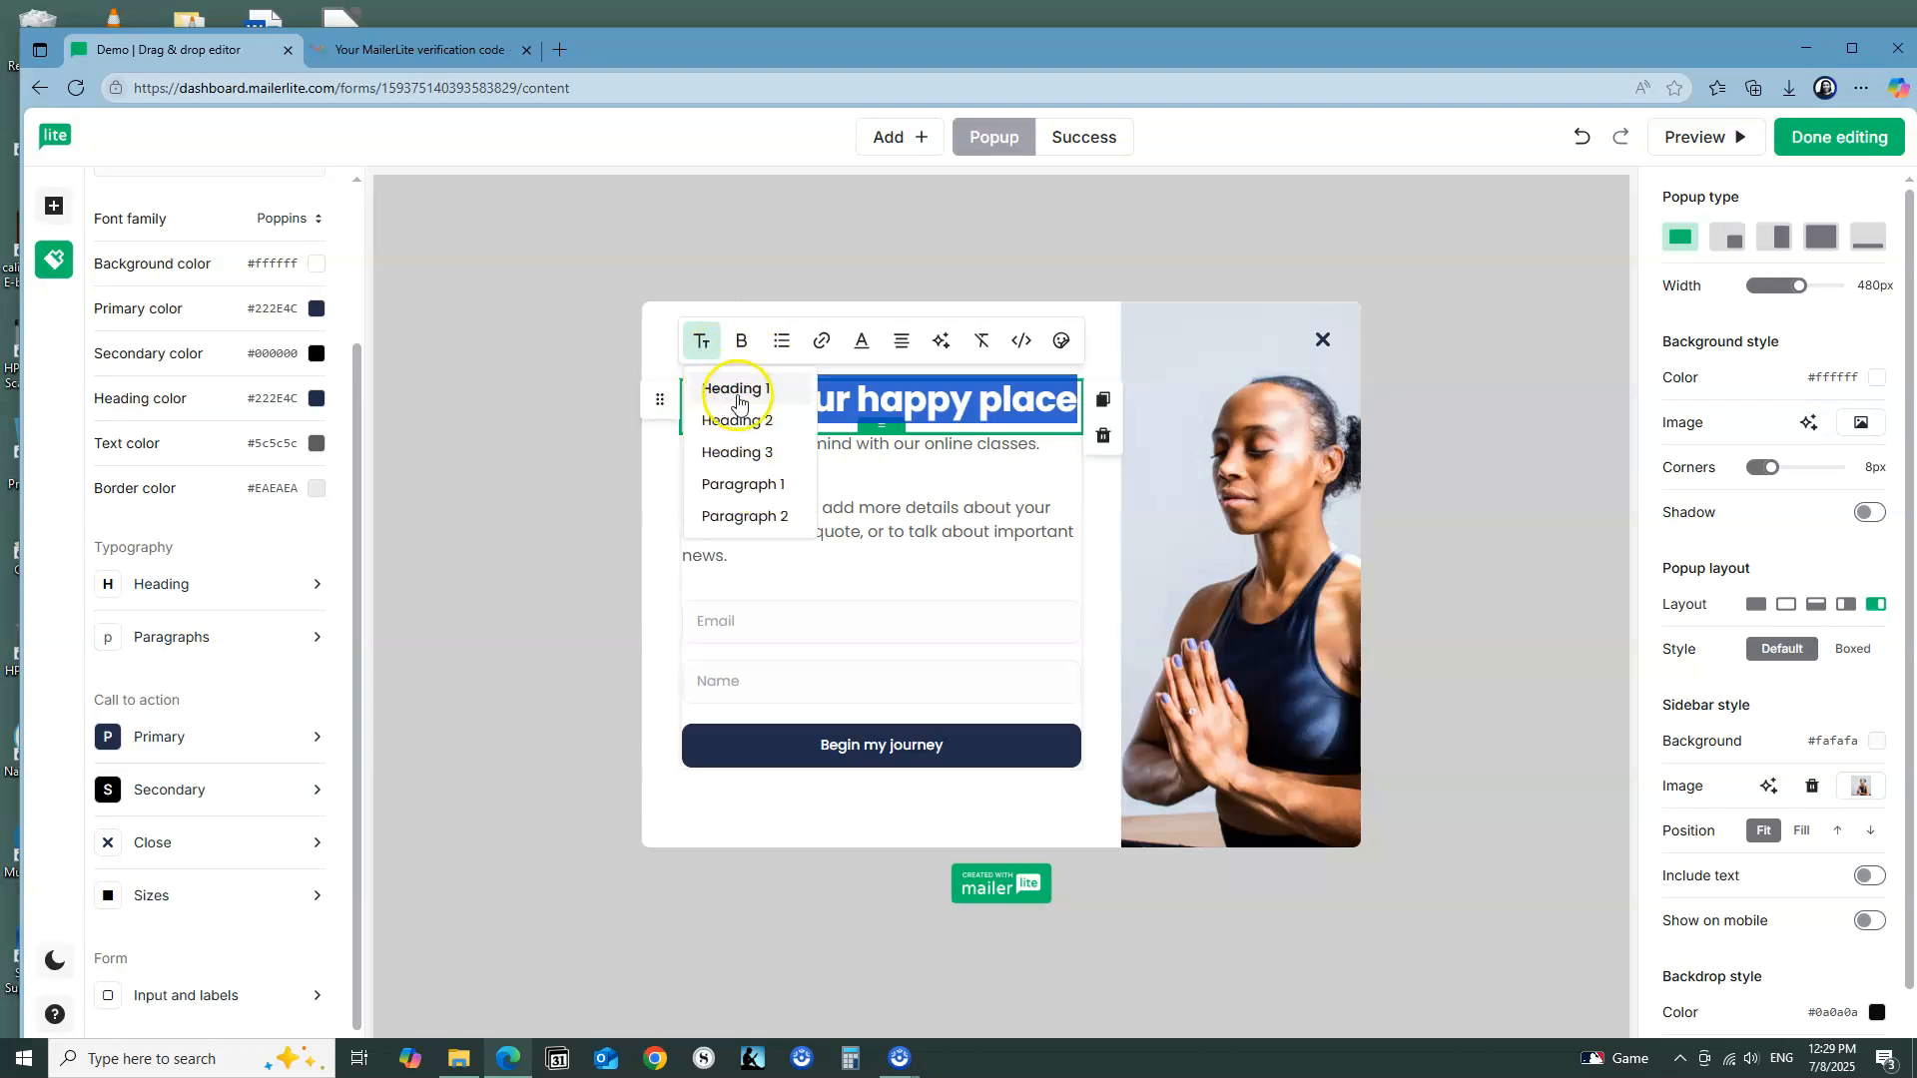
click(744, 421)
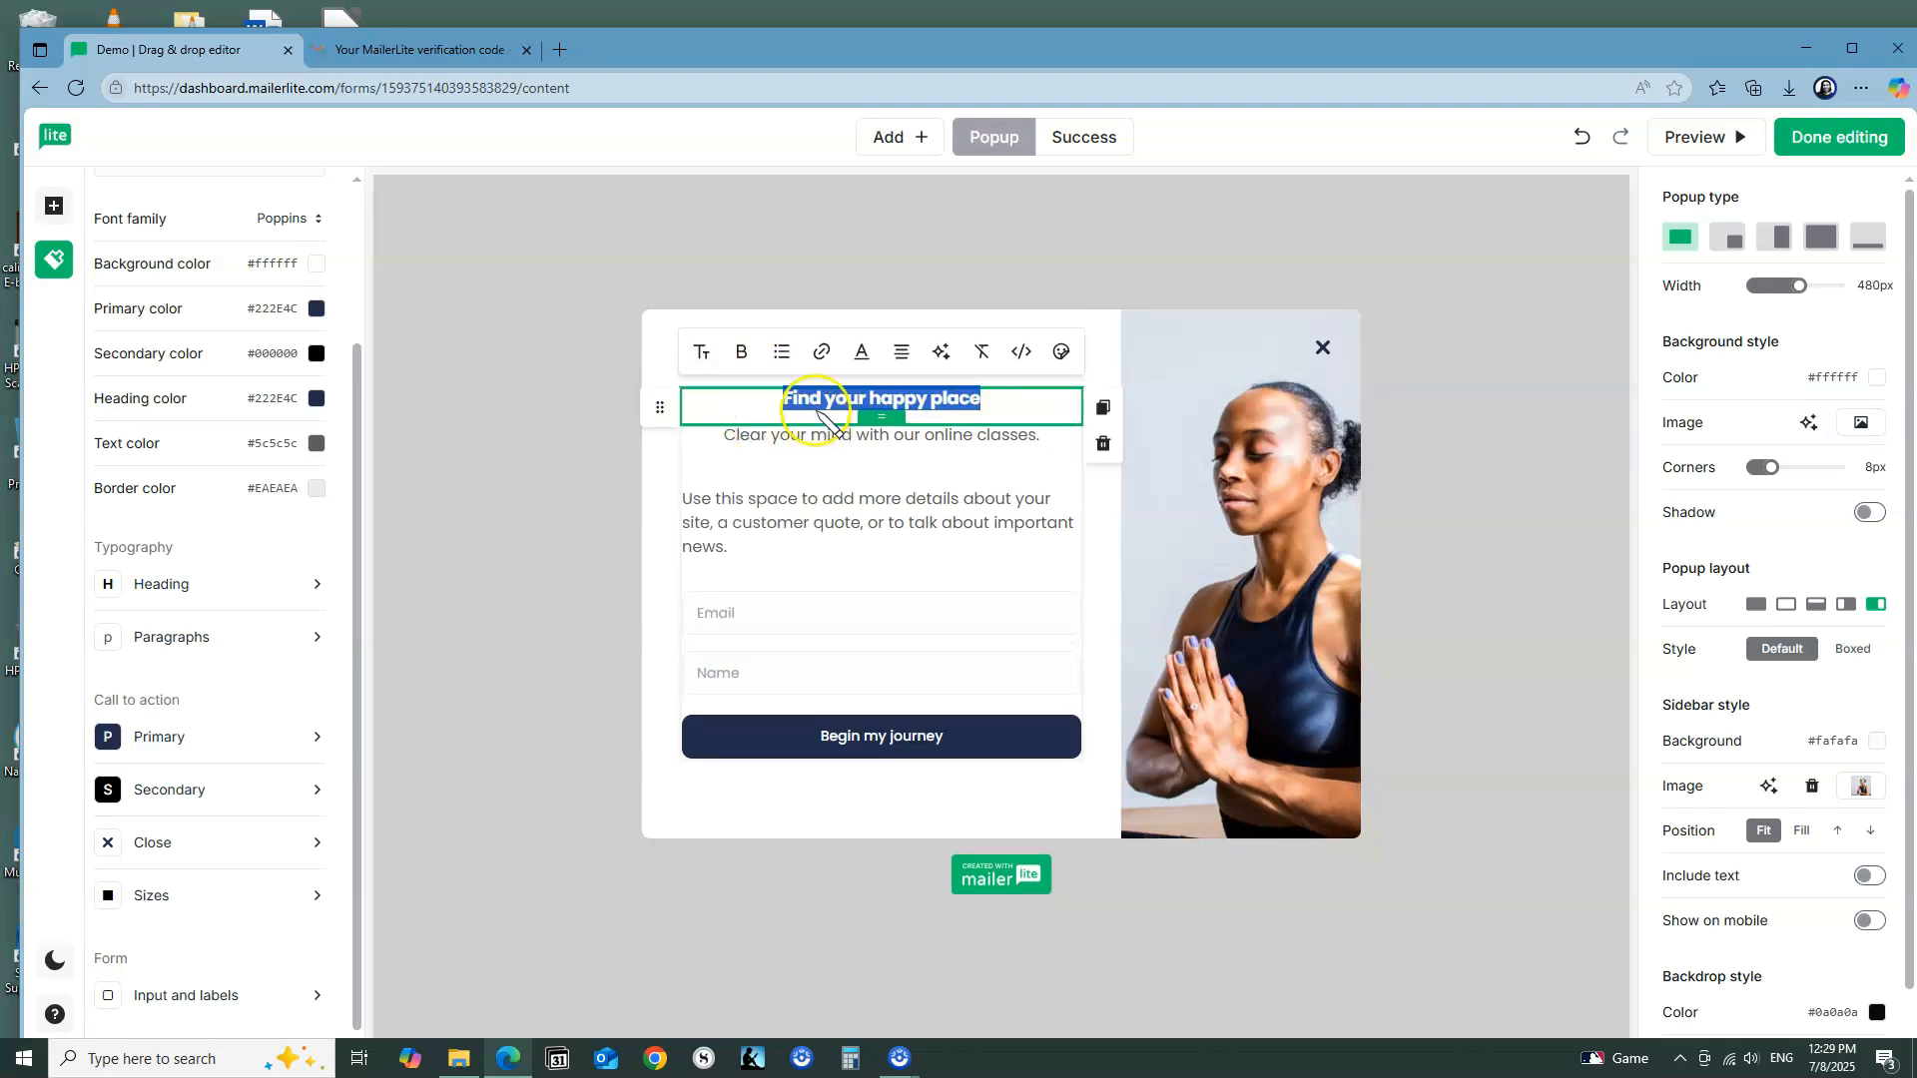
click(702, 352)
click(744, 465)
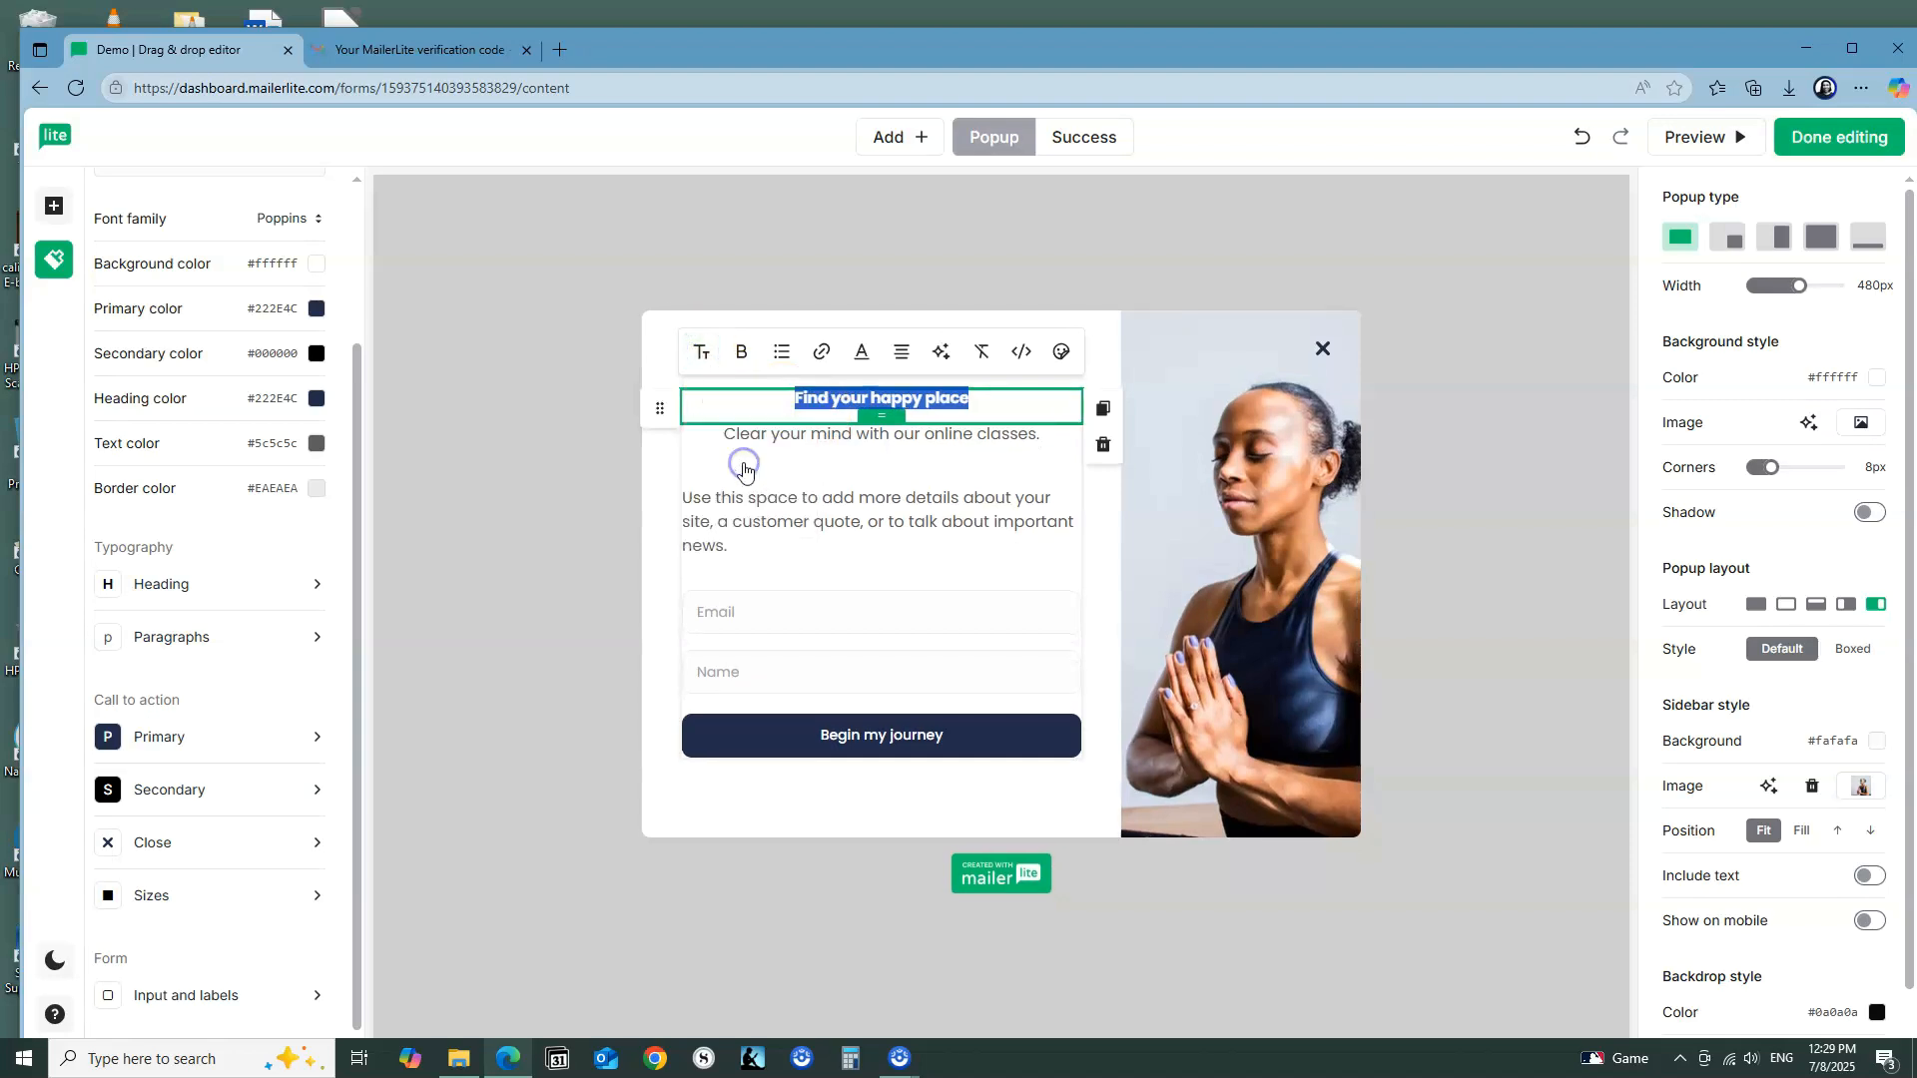
click(702, 351)
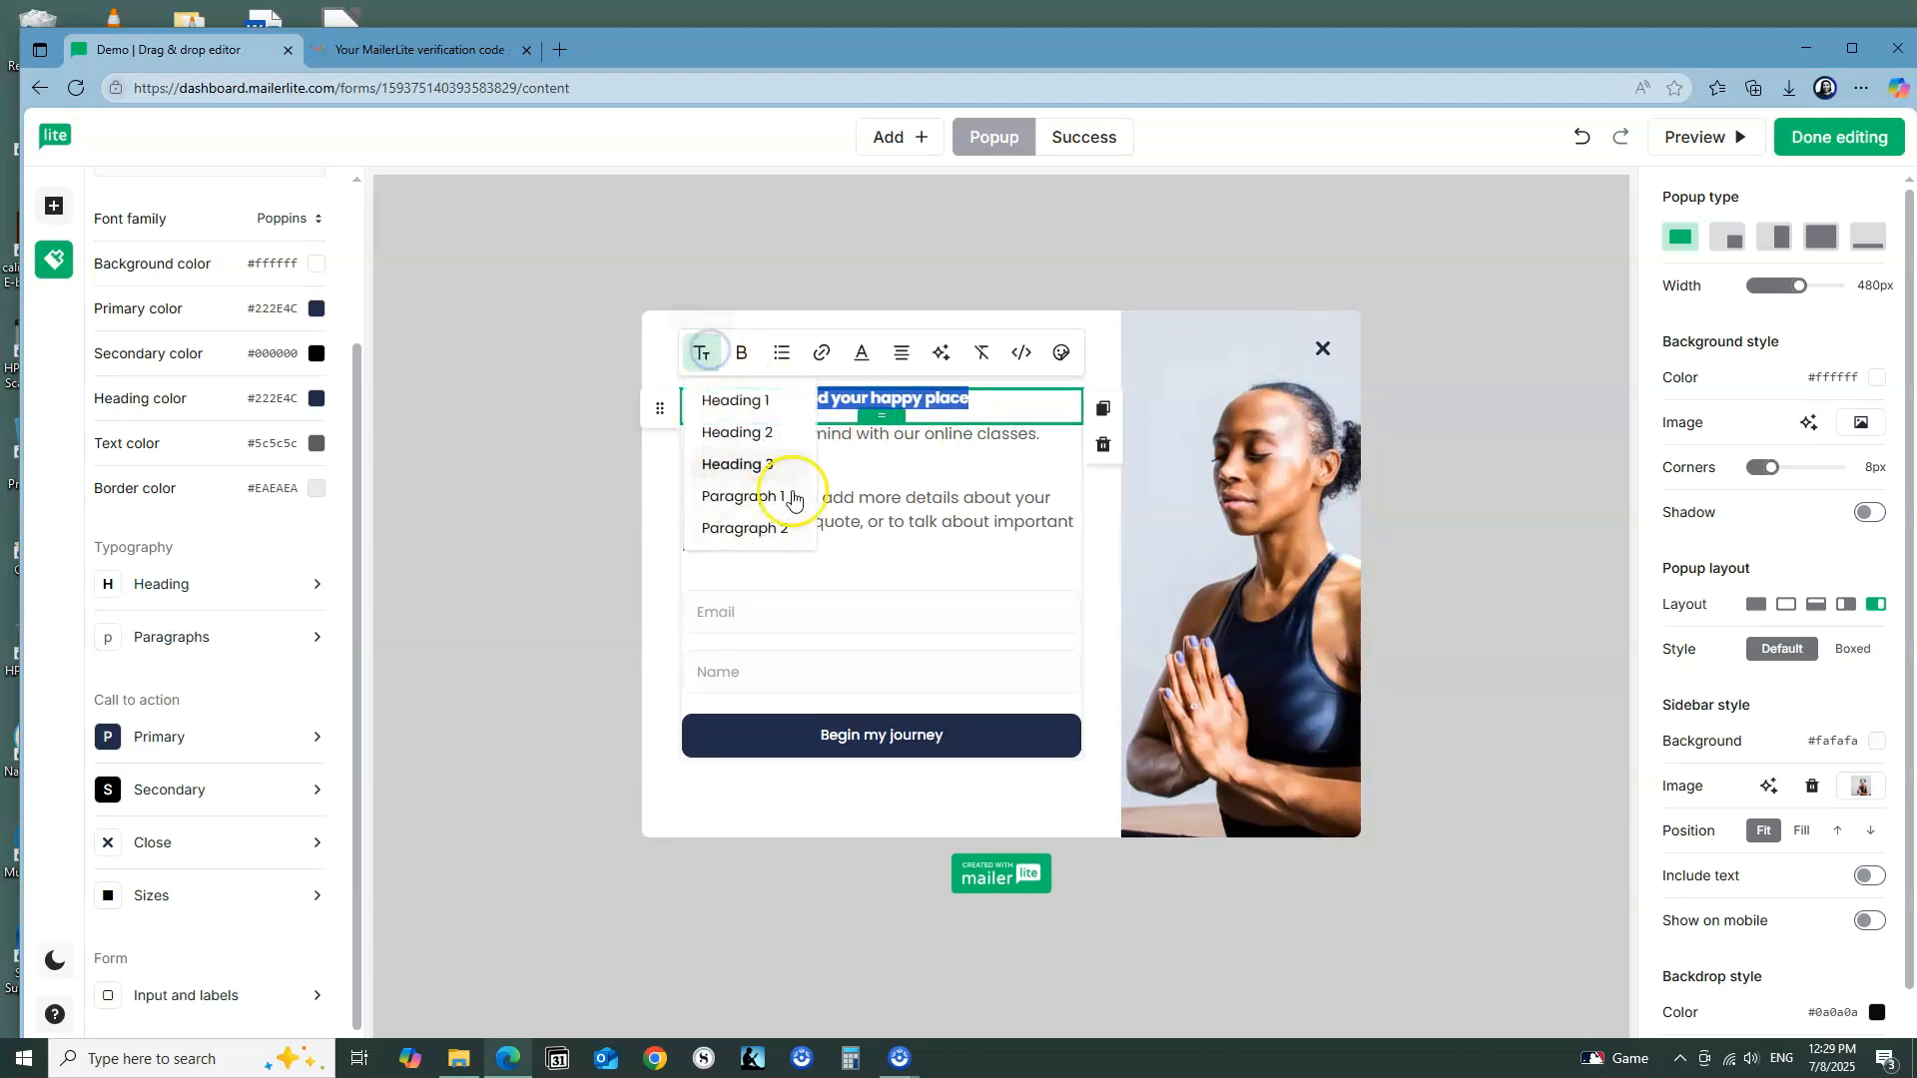
click(754, 400)
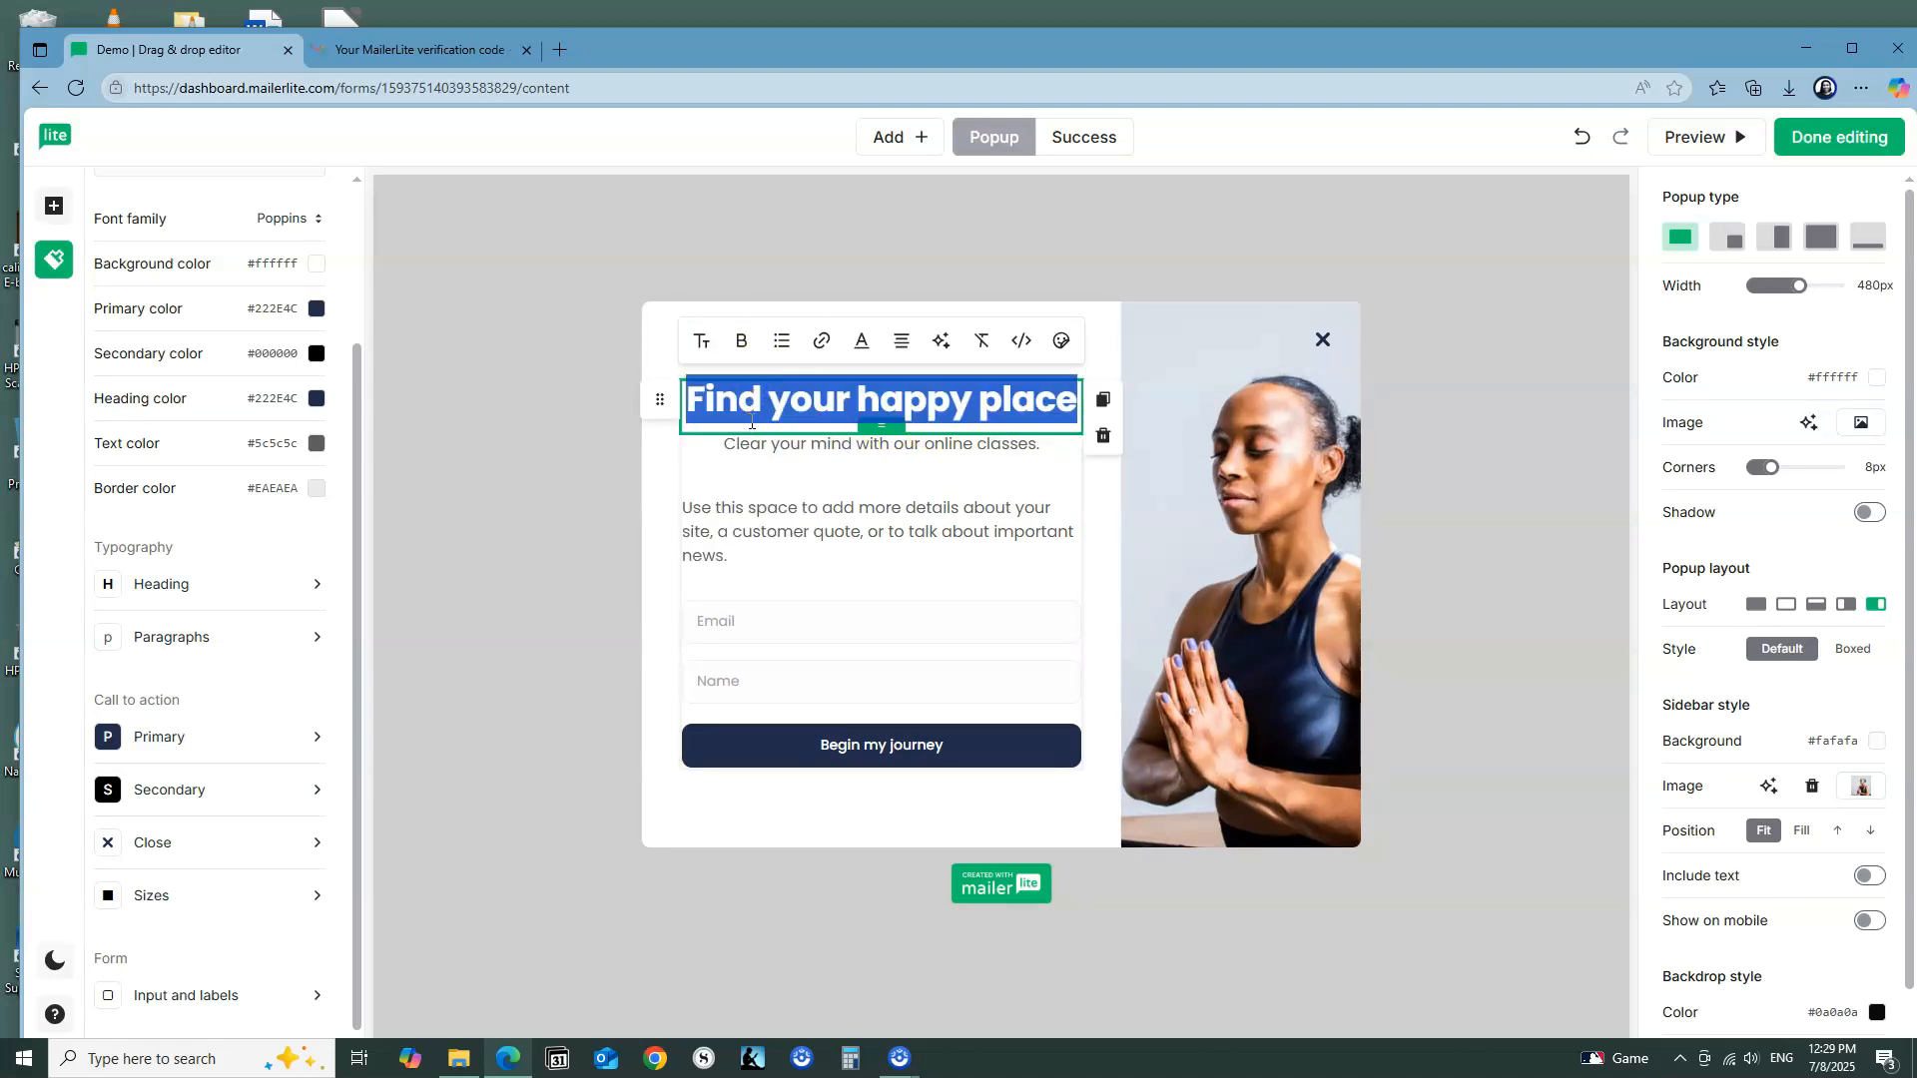
Step: Replace the pop-up's title text with "Get a FREE Prequel Short Story"
click(1068, 407)
key(BackSpace)
key(BackSpace)
key(BackSpace)
key(BackSpace)
key(BackSpace)
key(BackSpace)
key(BackSpace)
key(BackSpace)
key(BackSpace)
key(BackSpace)
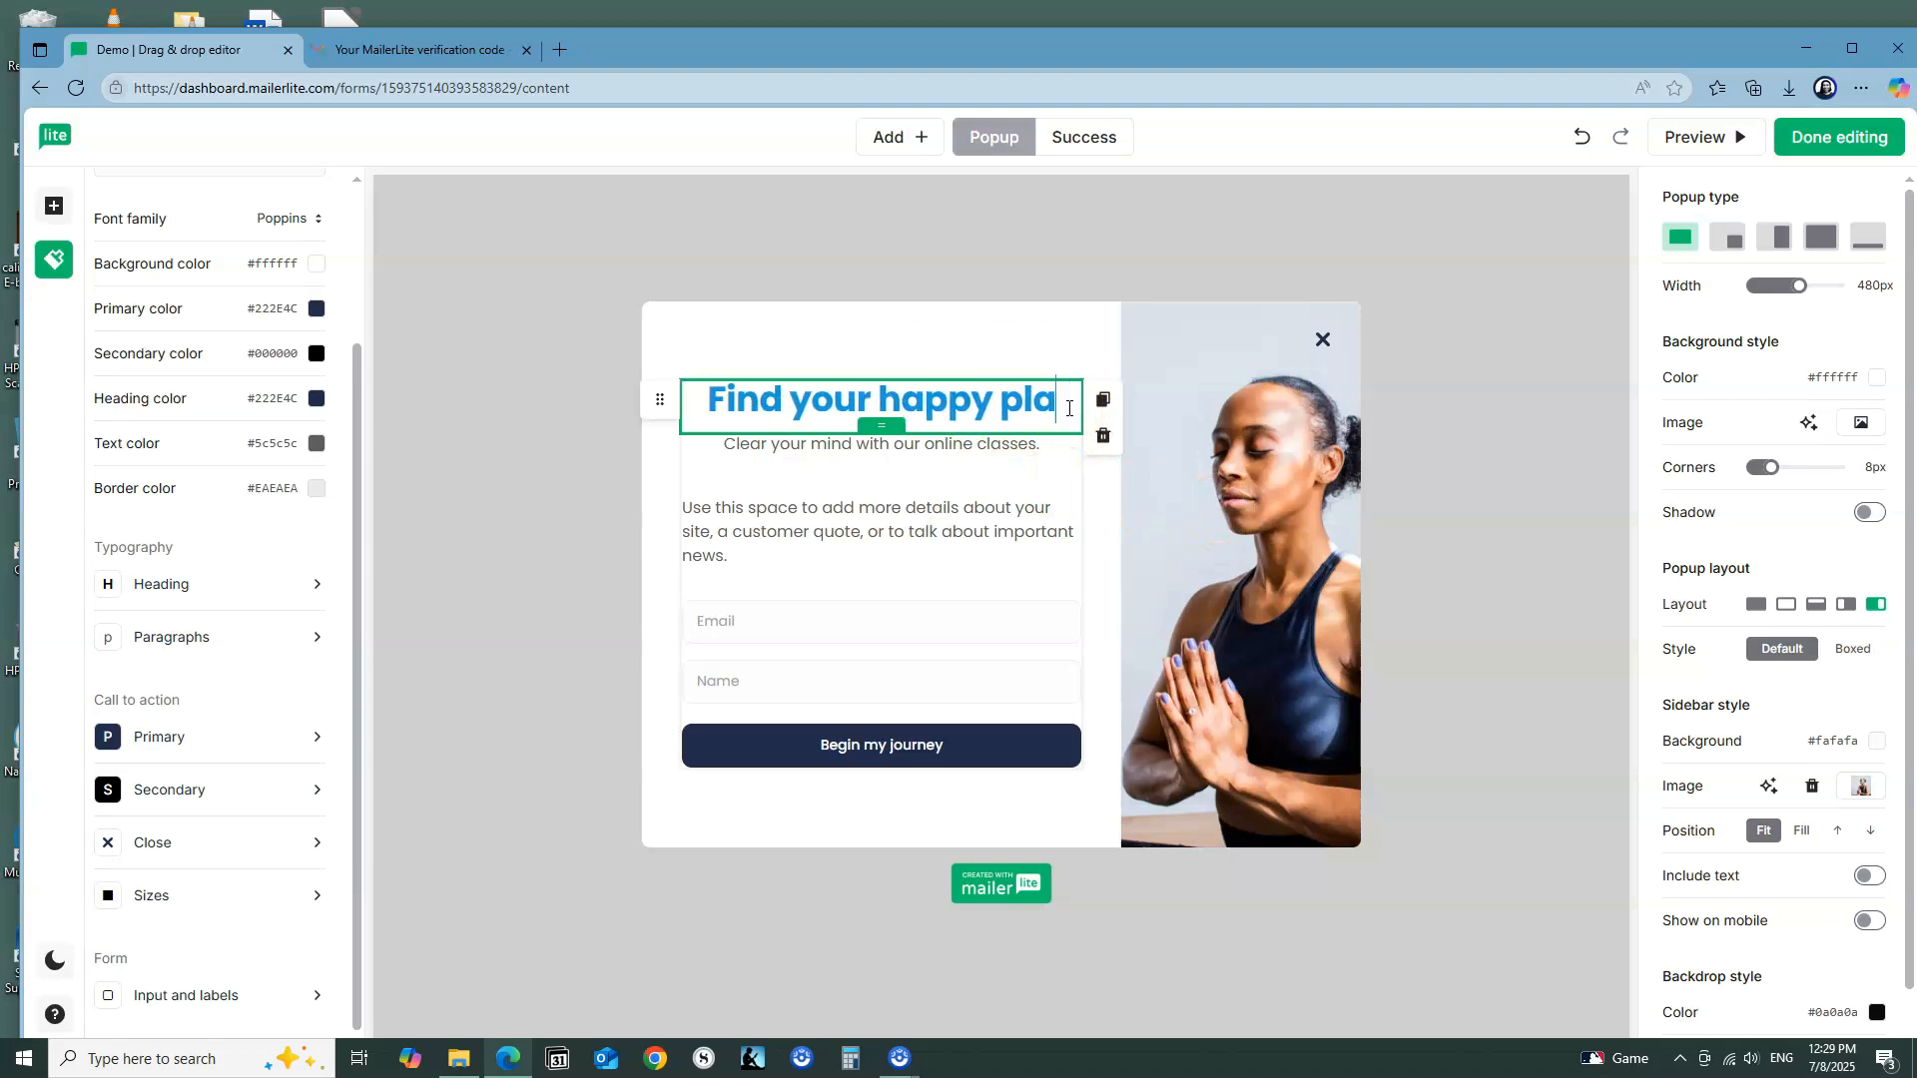
key(BackSpace)
key(BackSpace)
key(BackSpace)
key(BackSpace)
key(BackSpace)
key(BackSpace)
key(BackSpace)
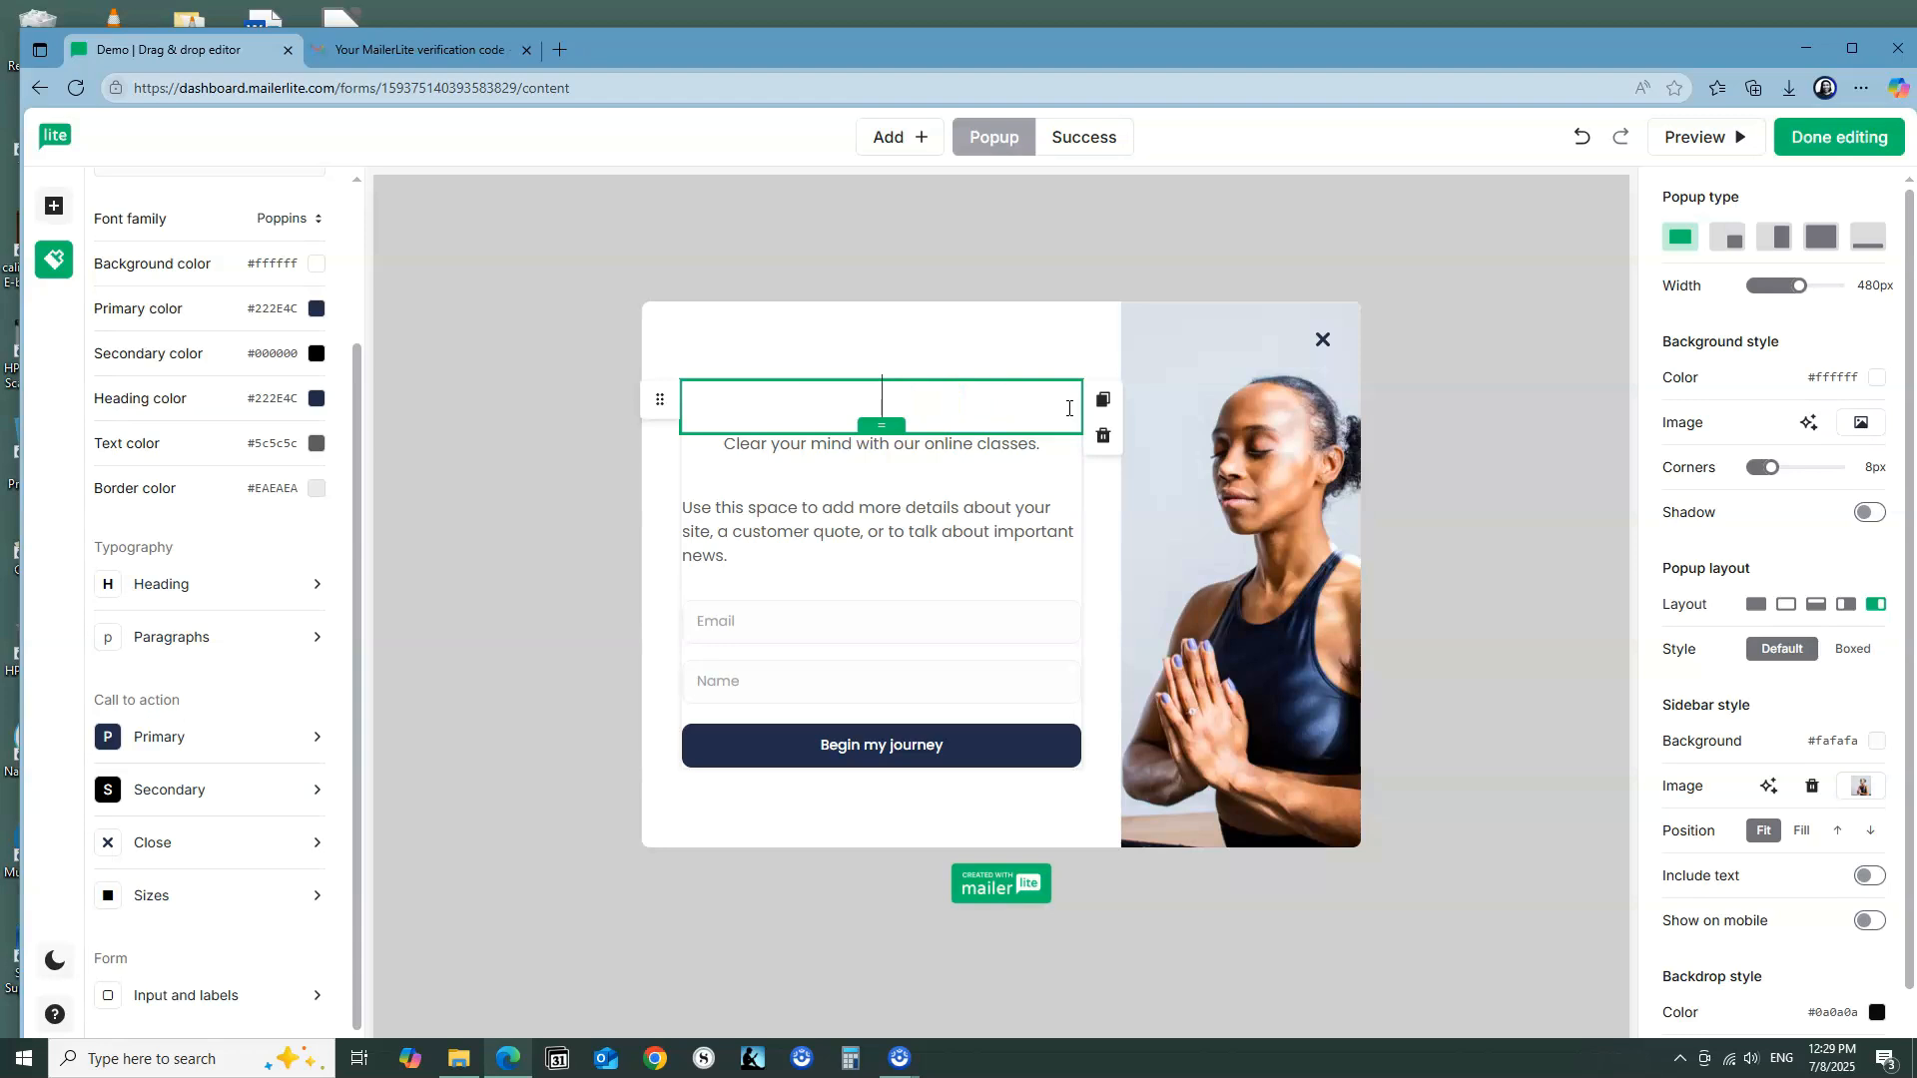
text(Get)
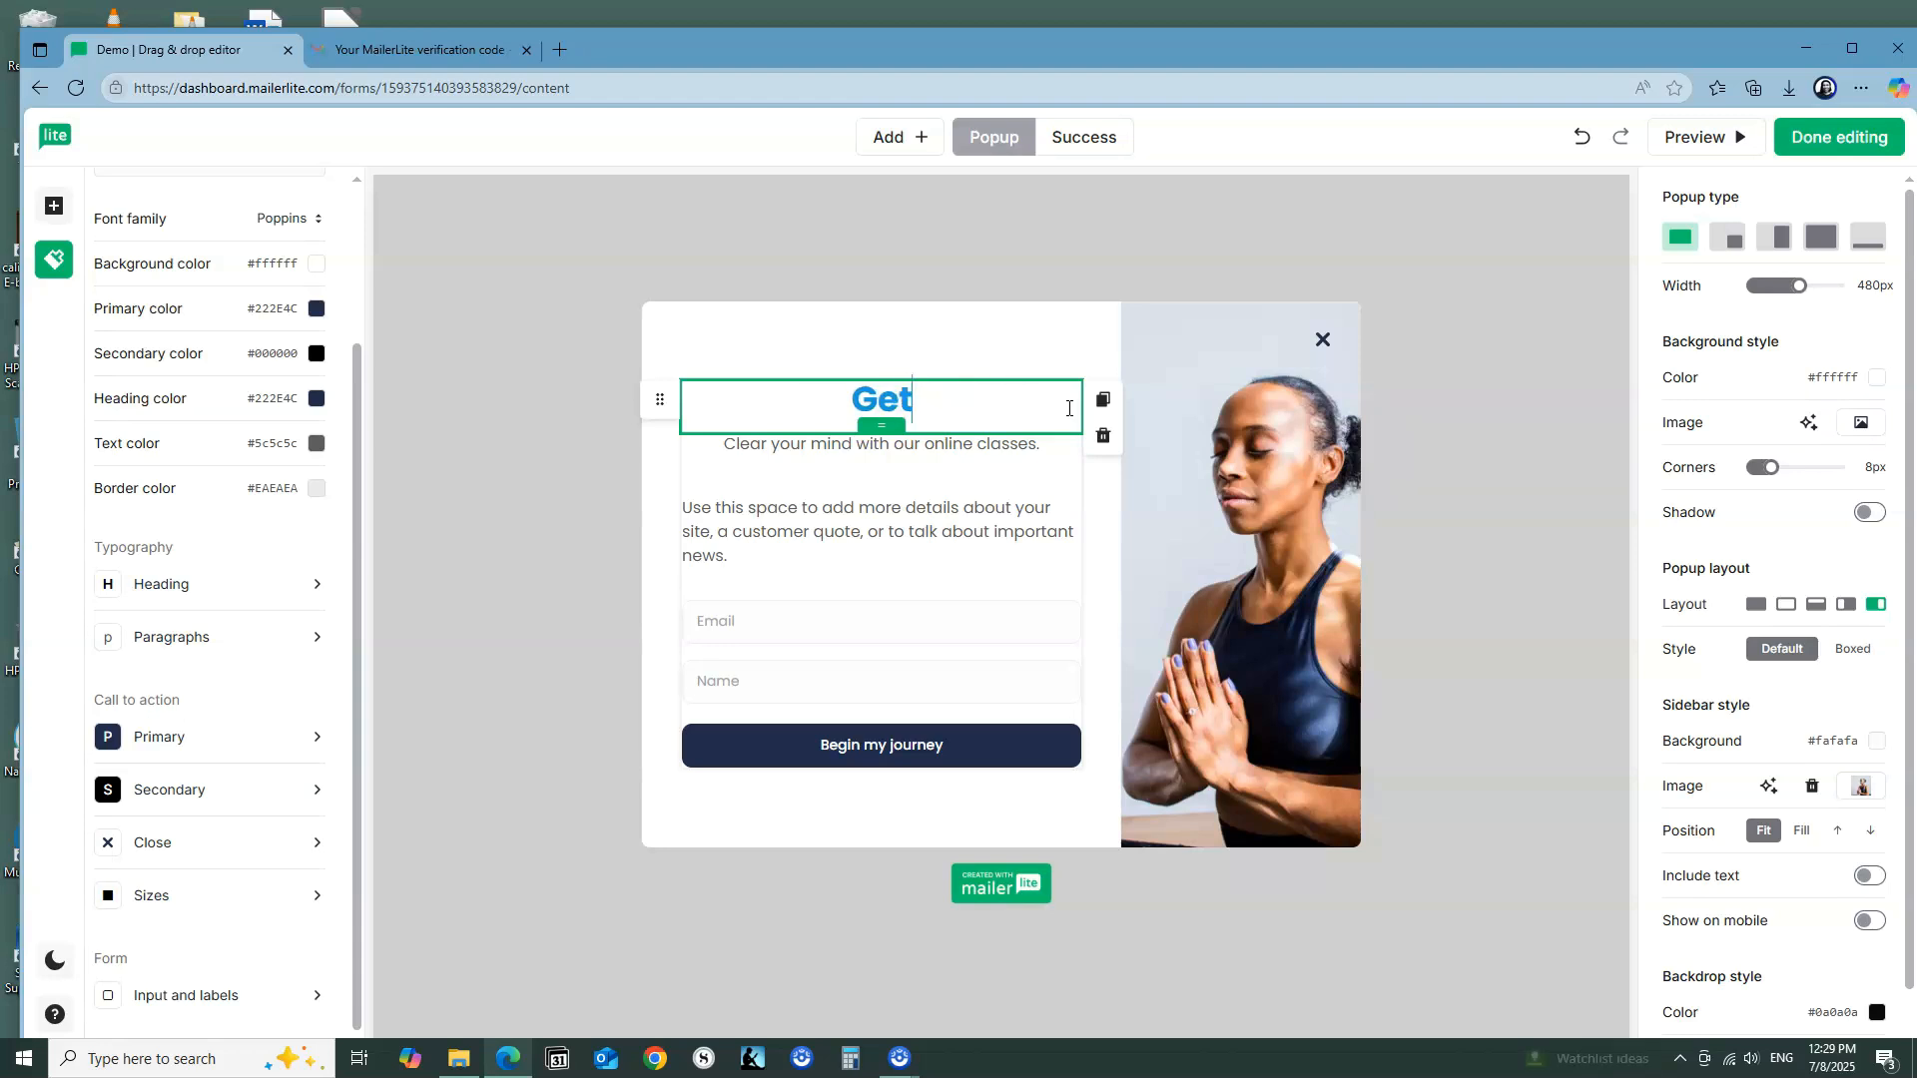
text( a )
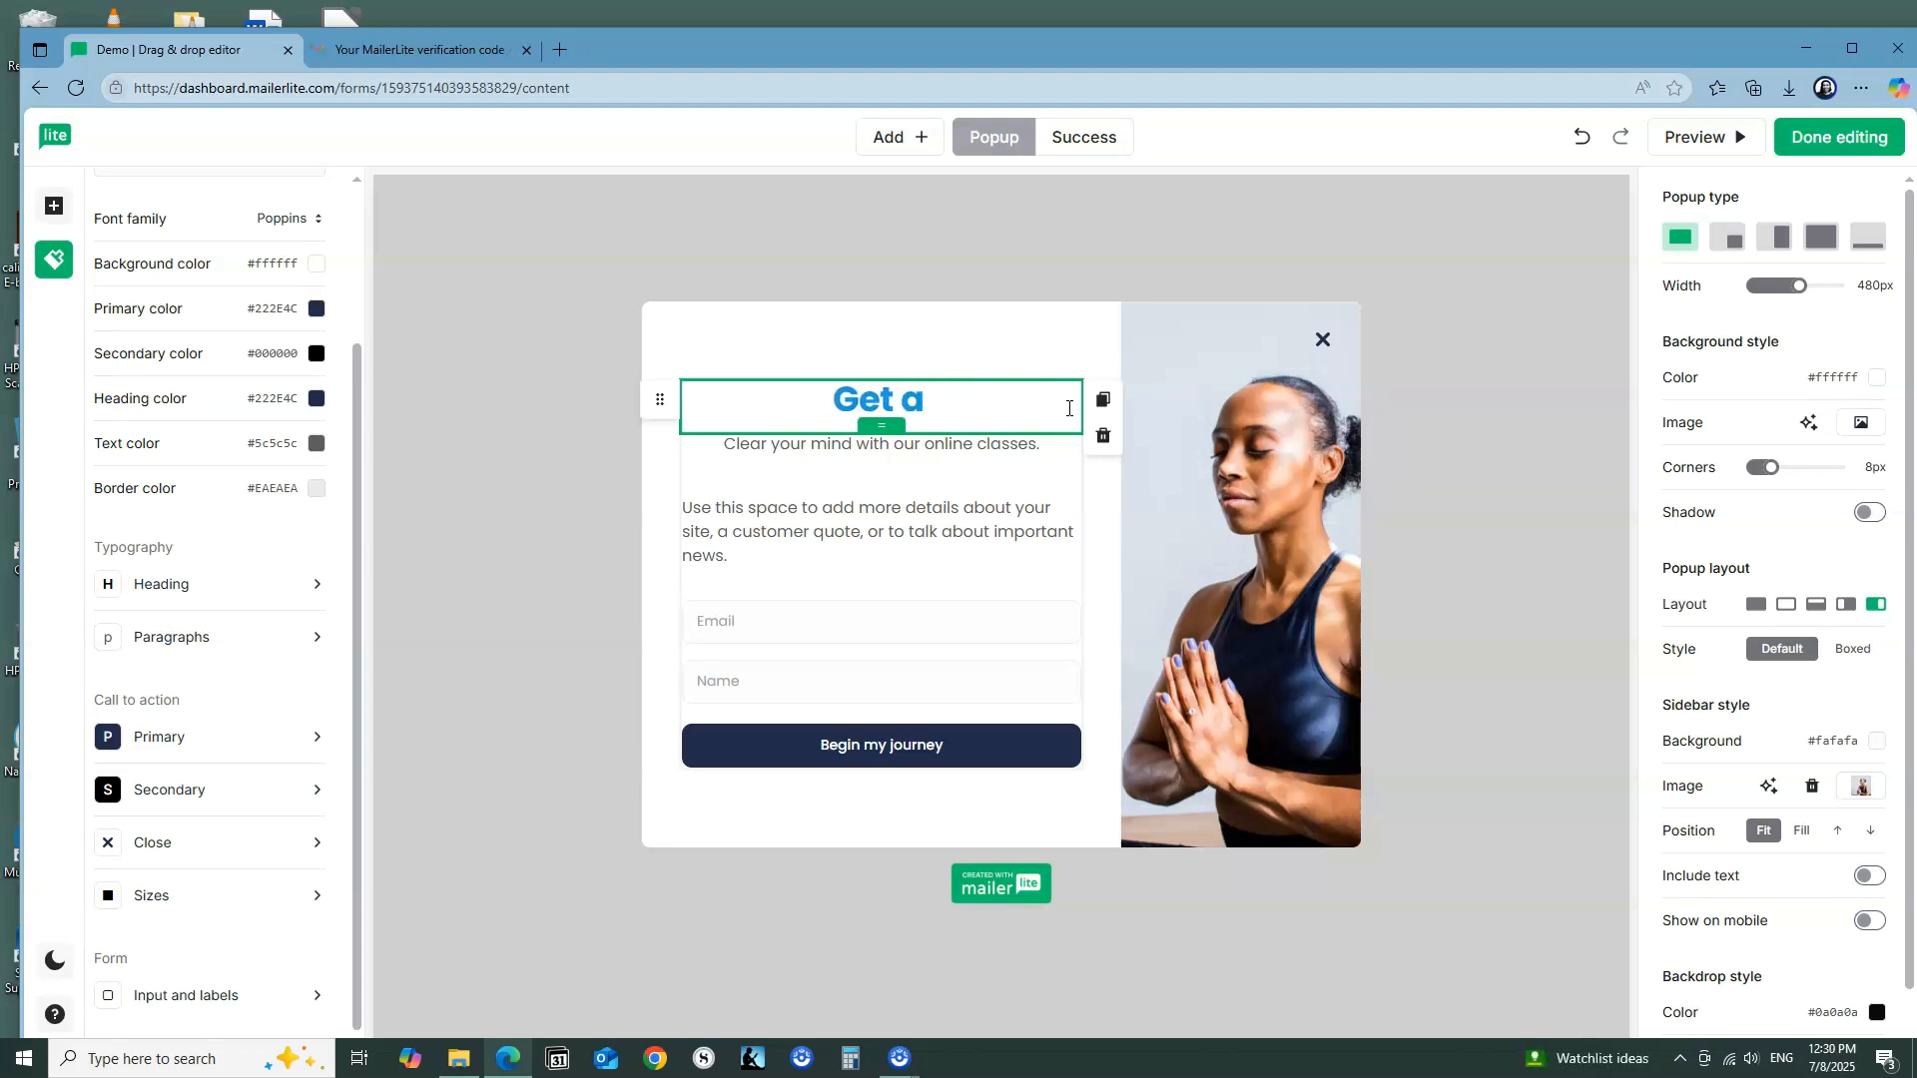
text(FREE)
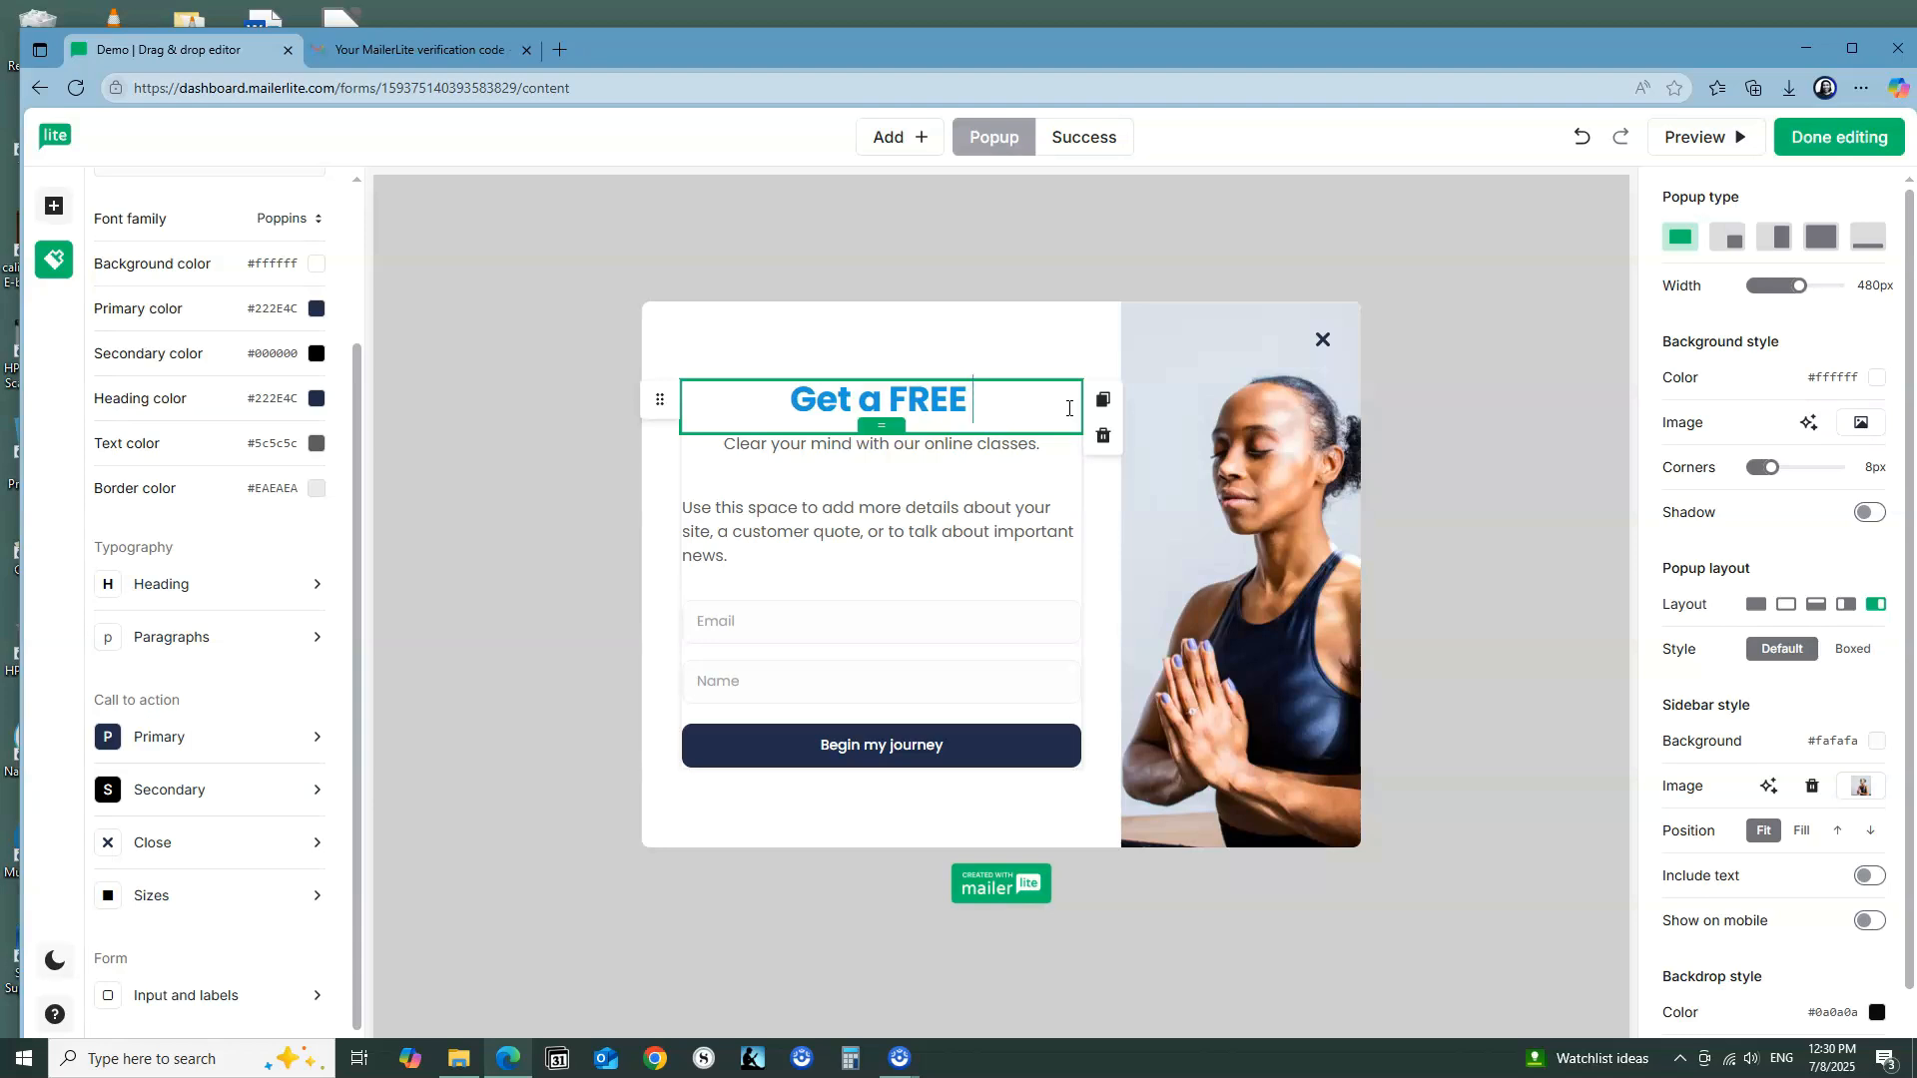
text( Pre)
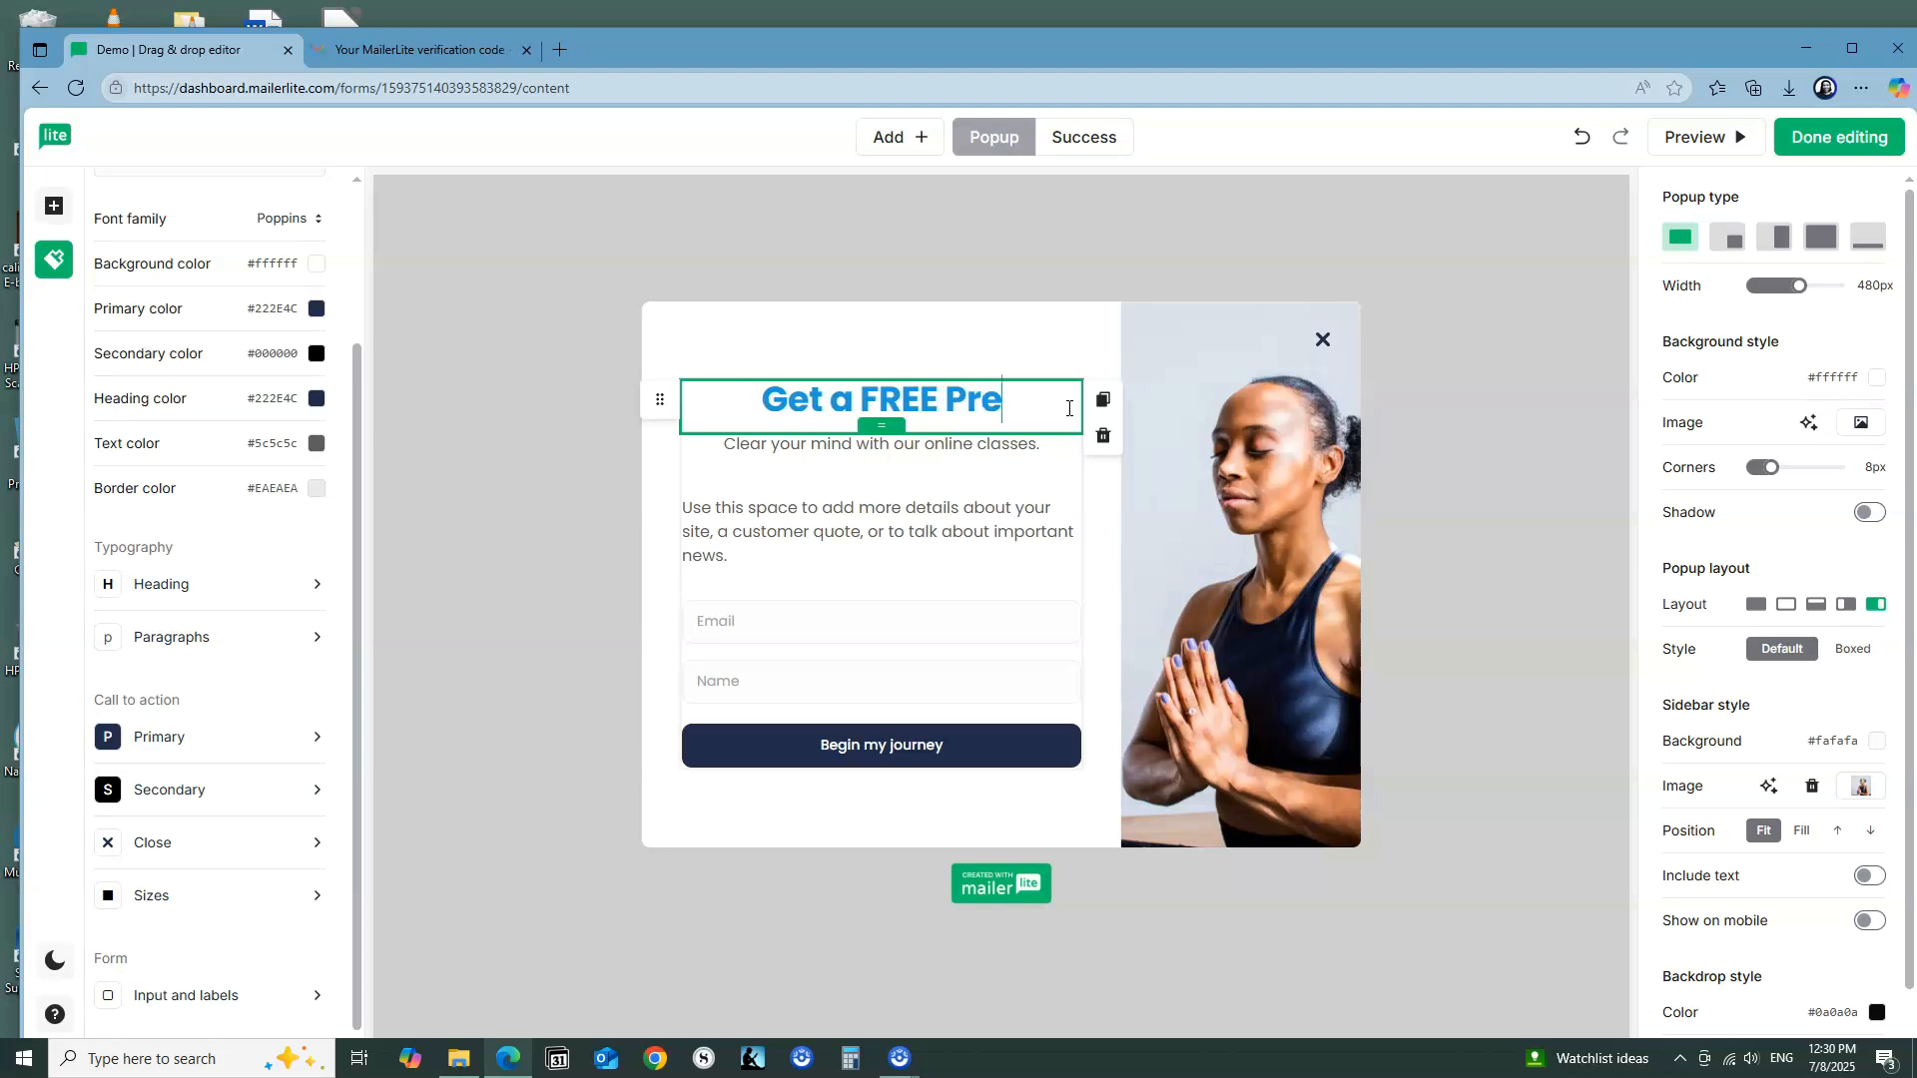
text(quel Short)
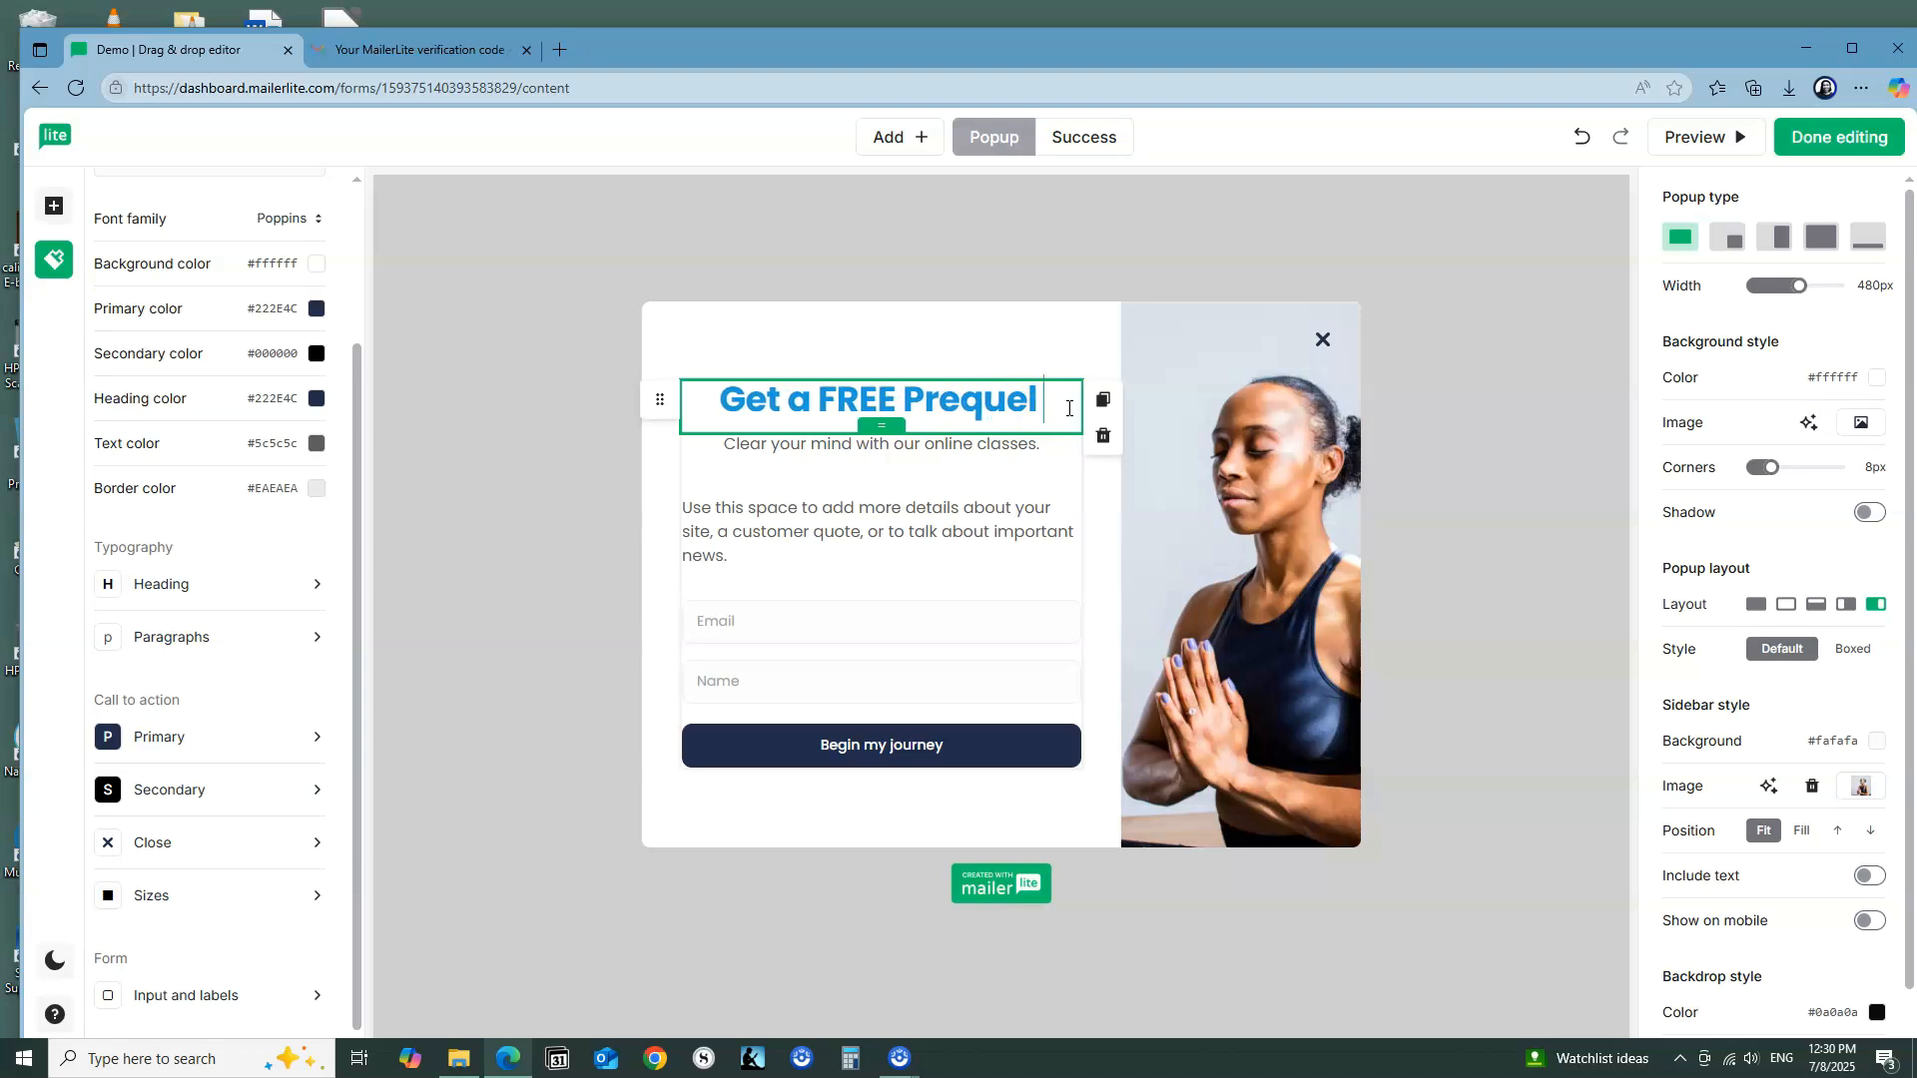
text( Story)
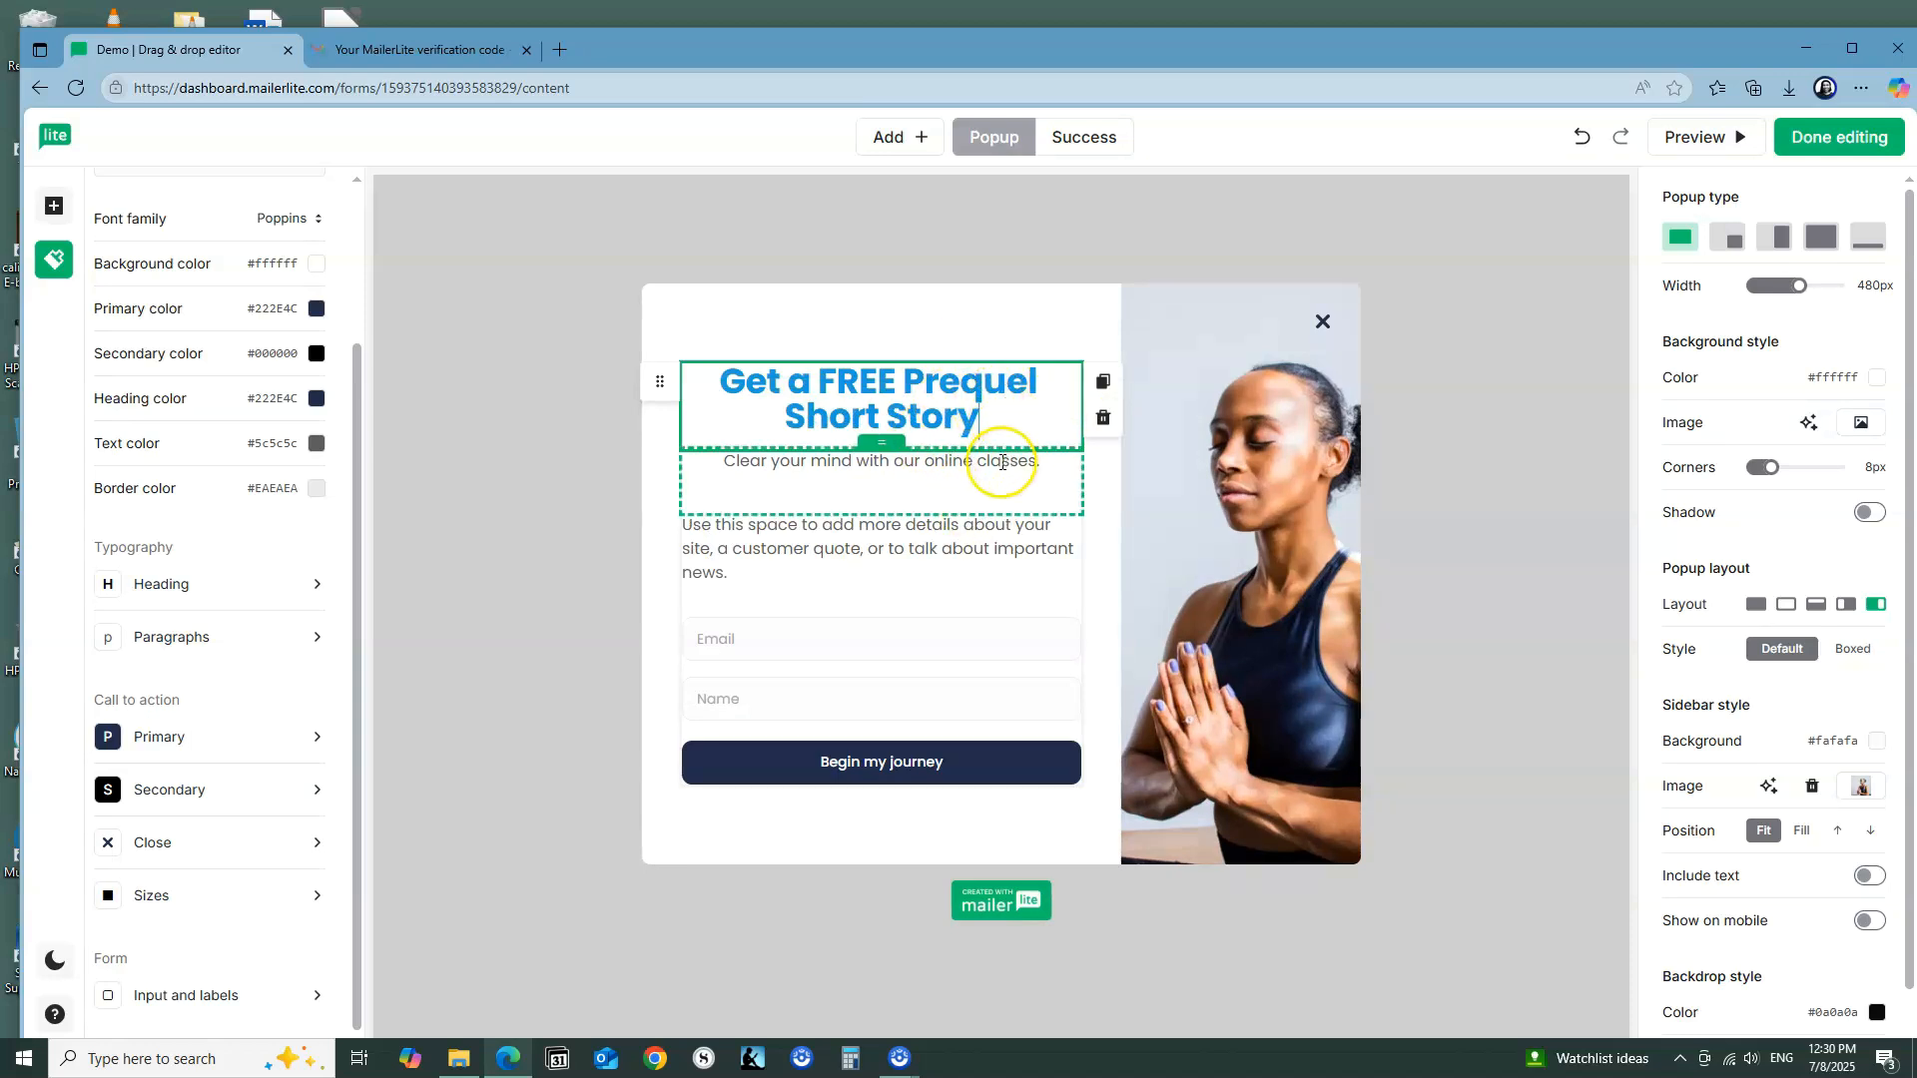
Step: Replace the subtitle under the title with "Read the prequel short story to my debut novel, "Eva's Promise.""
click(1011, 494)
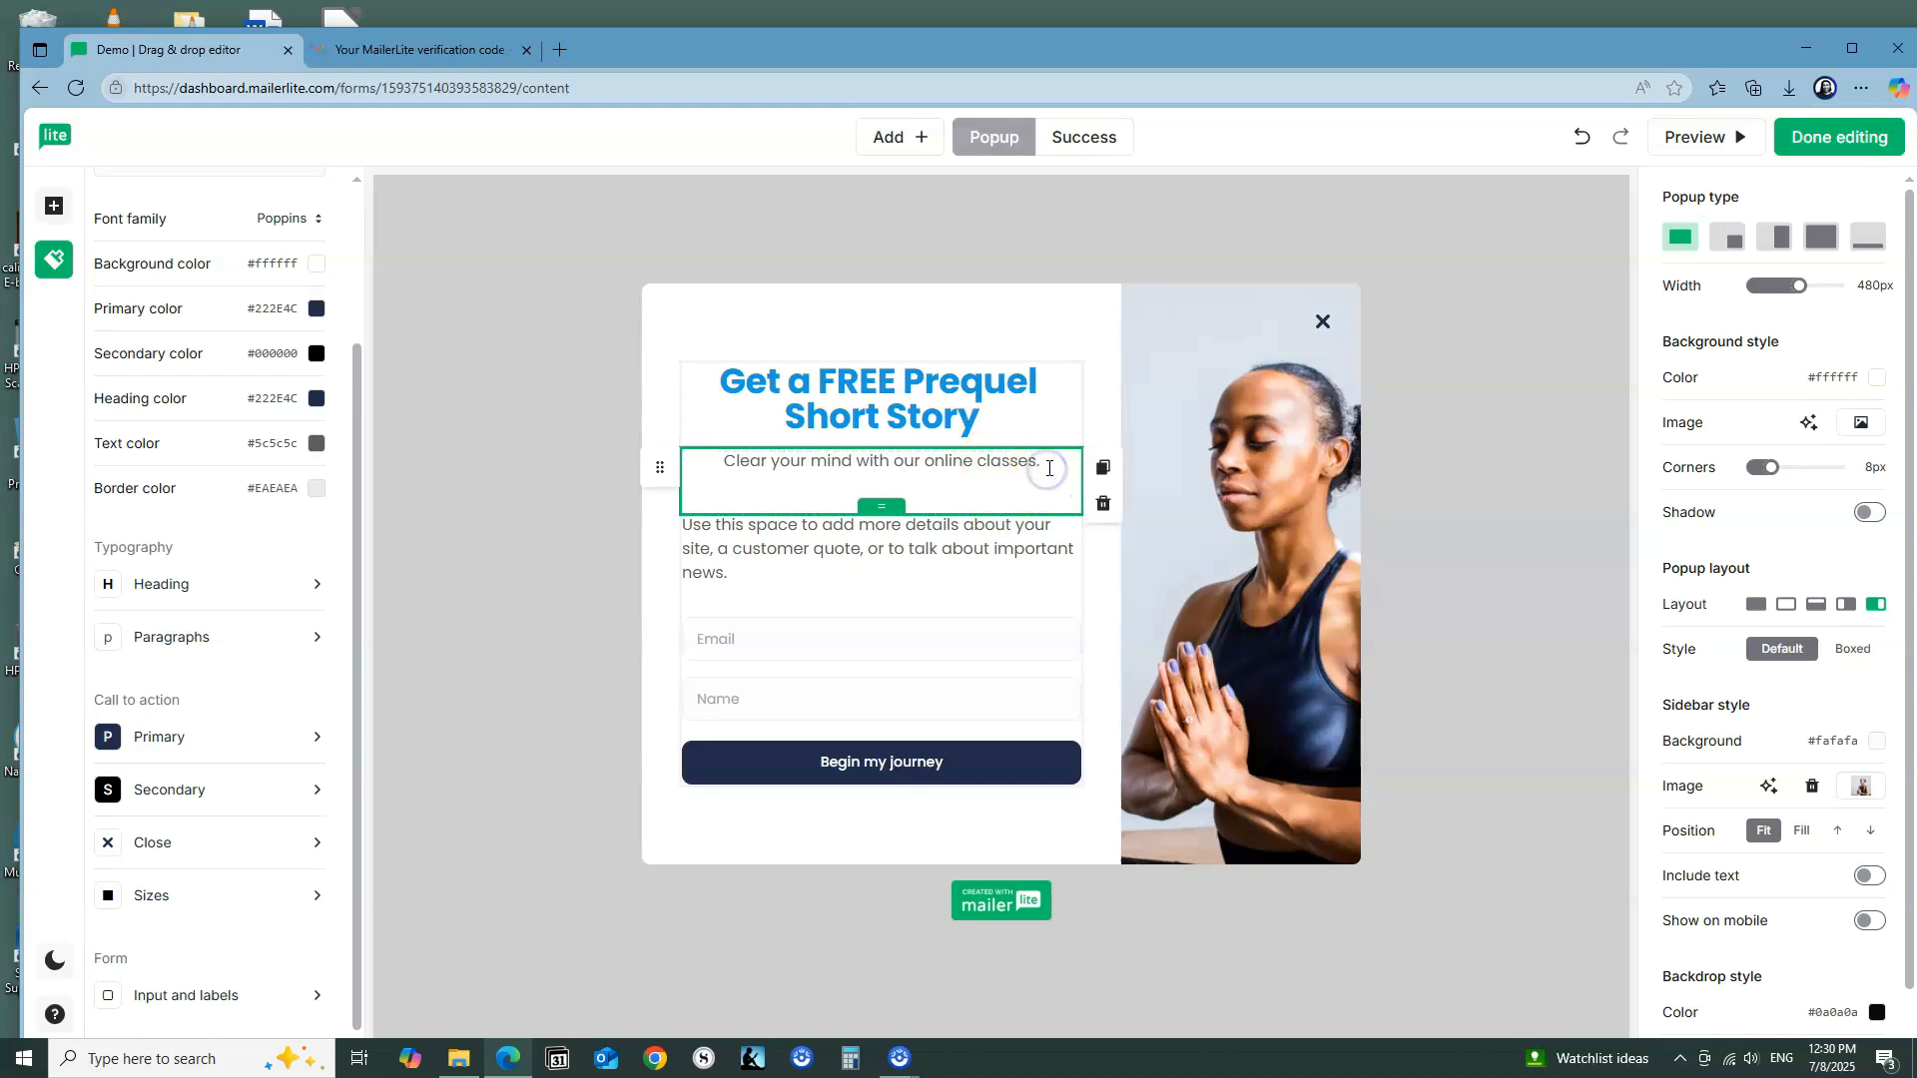
key(BackSpace)
key(BackSpace)
key(BackSpace)
key(BackSpace)
key(BackSpace)
key(BackSpace)
key(BackSpace)
key(BackSpace)
key(BackSpace)
key(BackSpace)
key(BackSpace)
key(BackSpace)
key(BackSpace)
key(BackSpace)
key(BackSpace)
key(BackSpace)
key(BackSpace)
key(BackSpace)
key(BackSpace)
key(BackSpace)
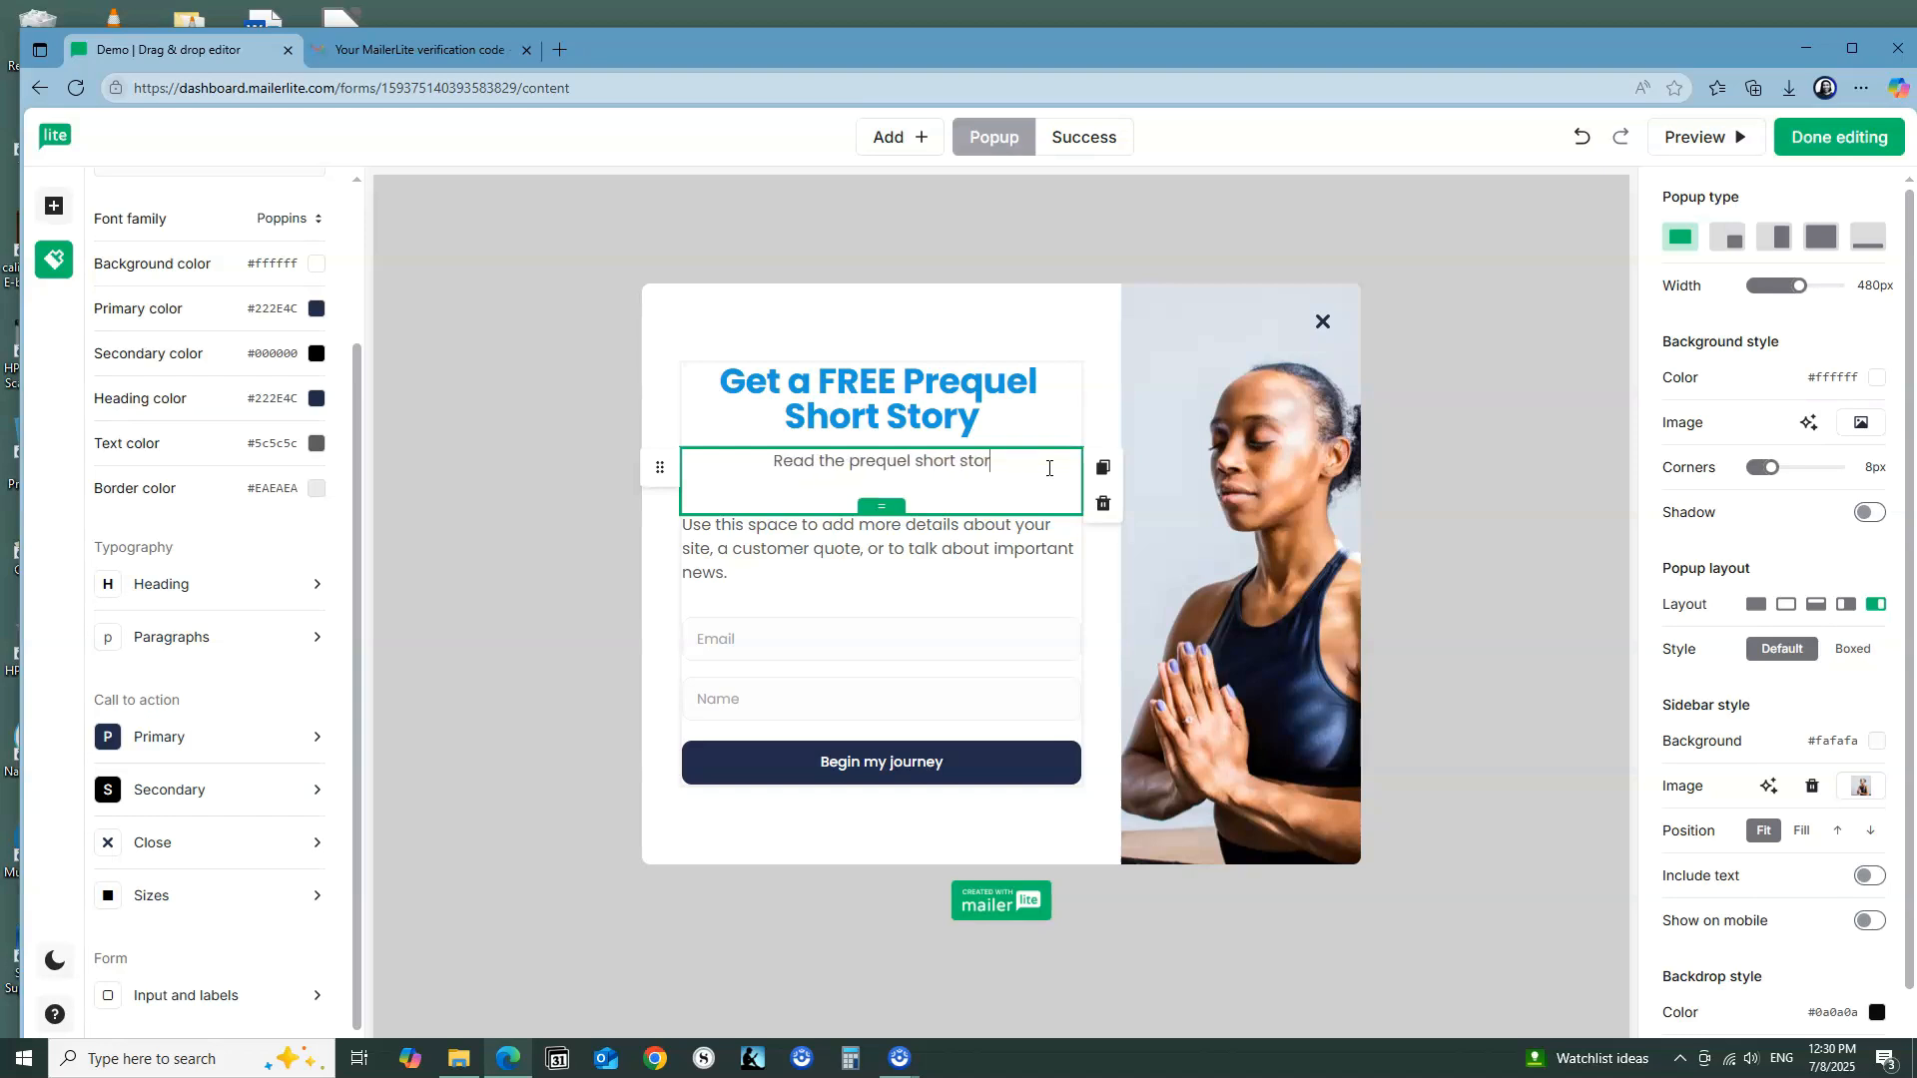
text(to )
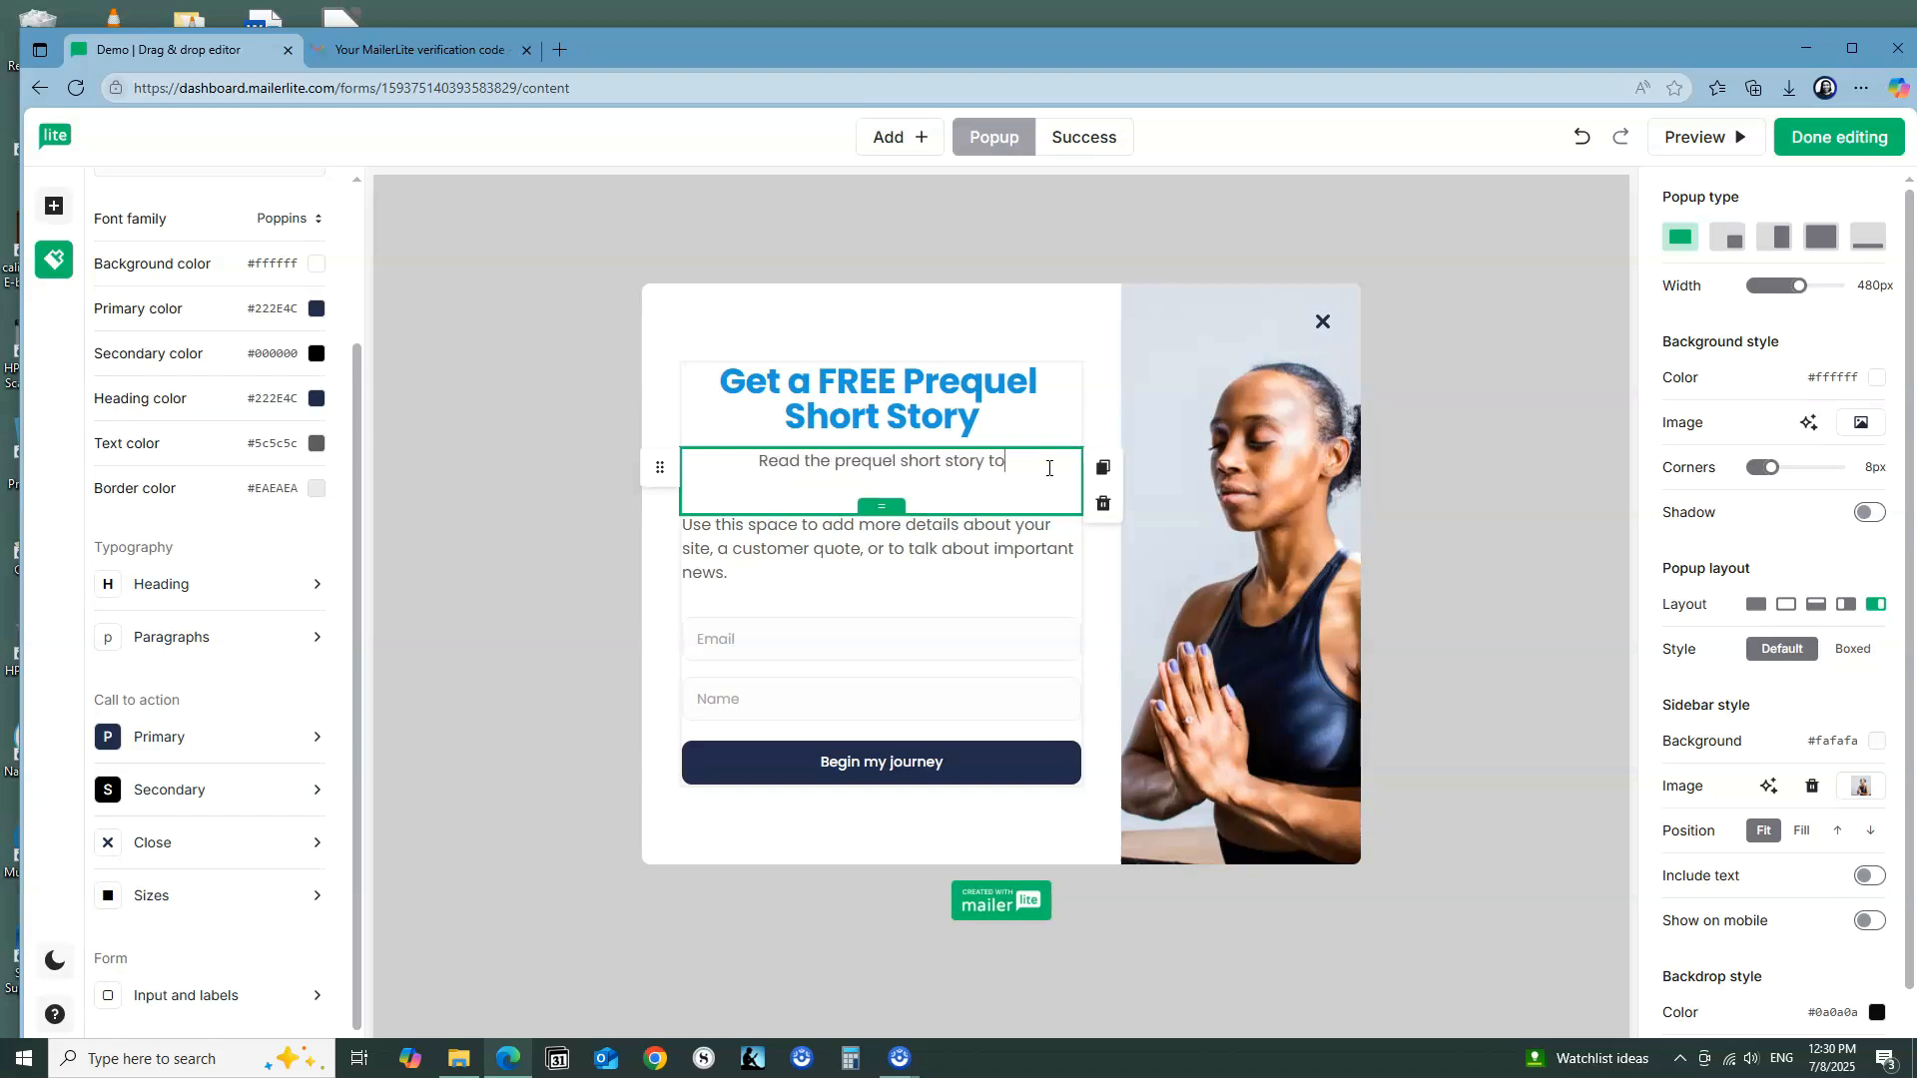
text(my d)
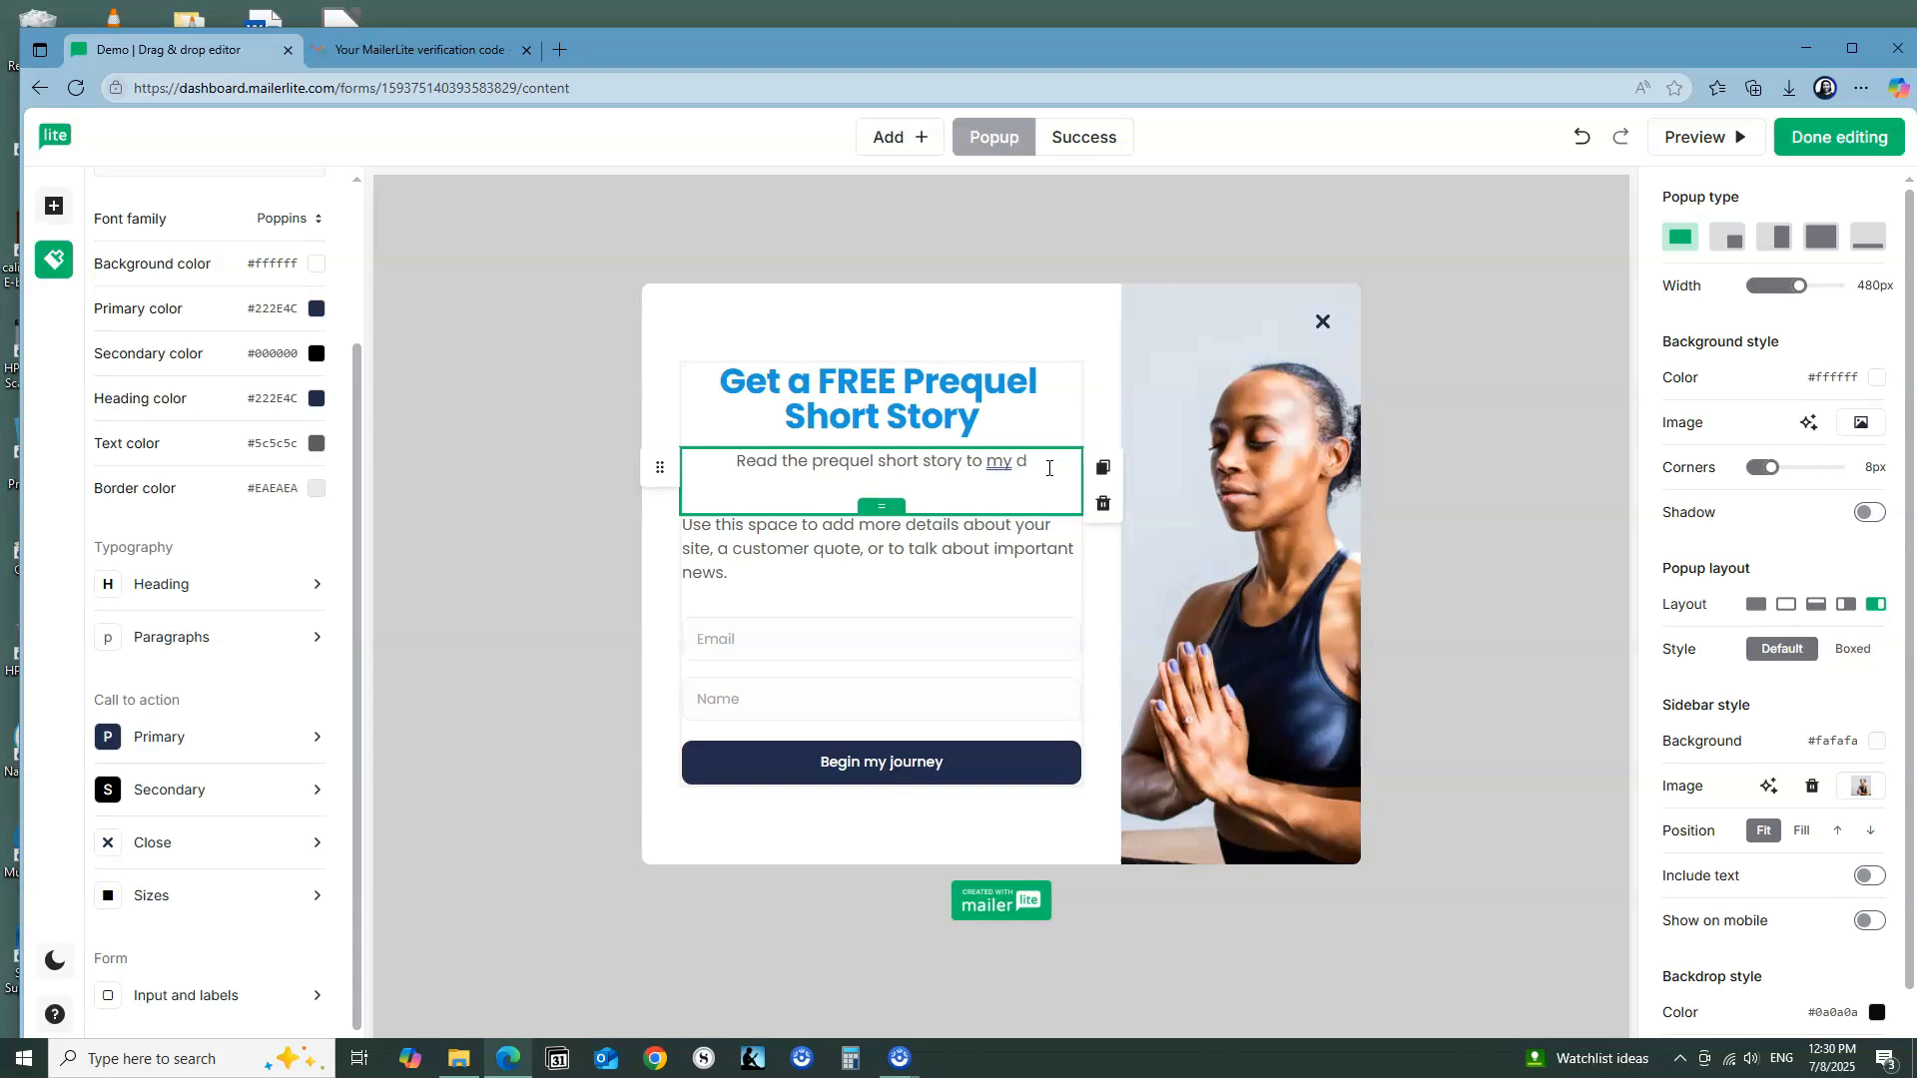
key(BackSpace)
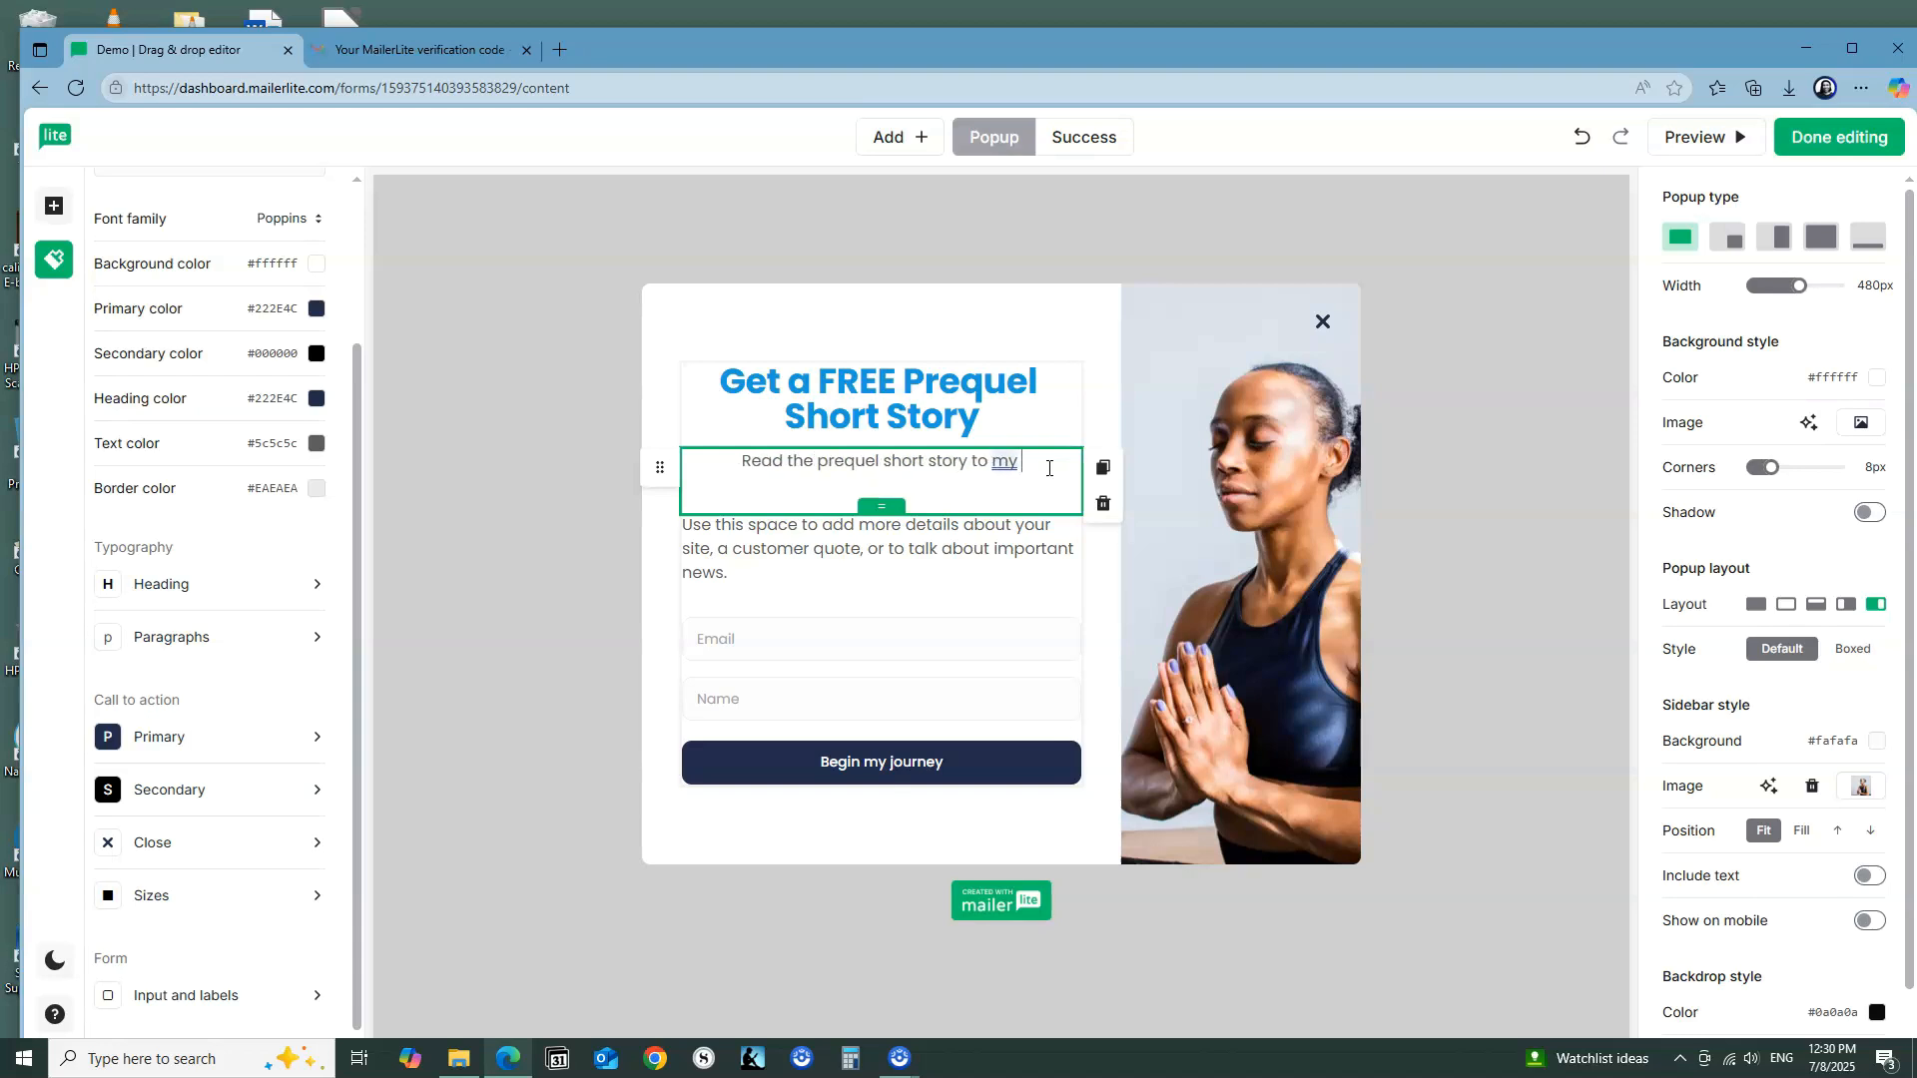
text(debut n)
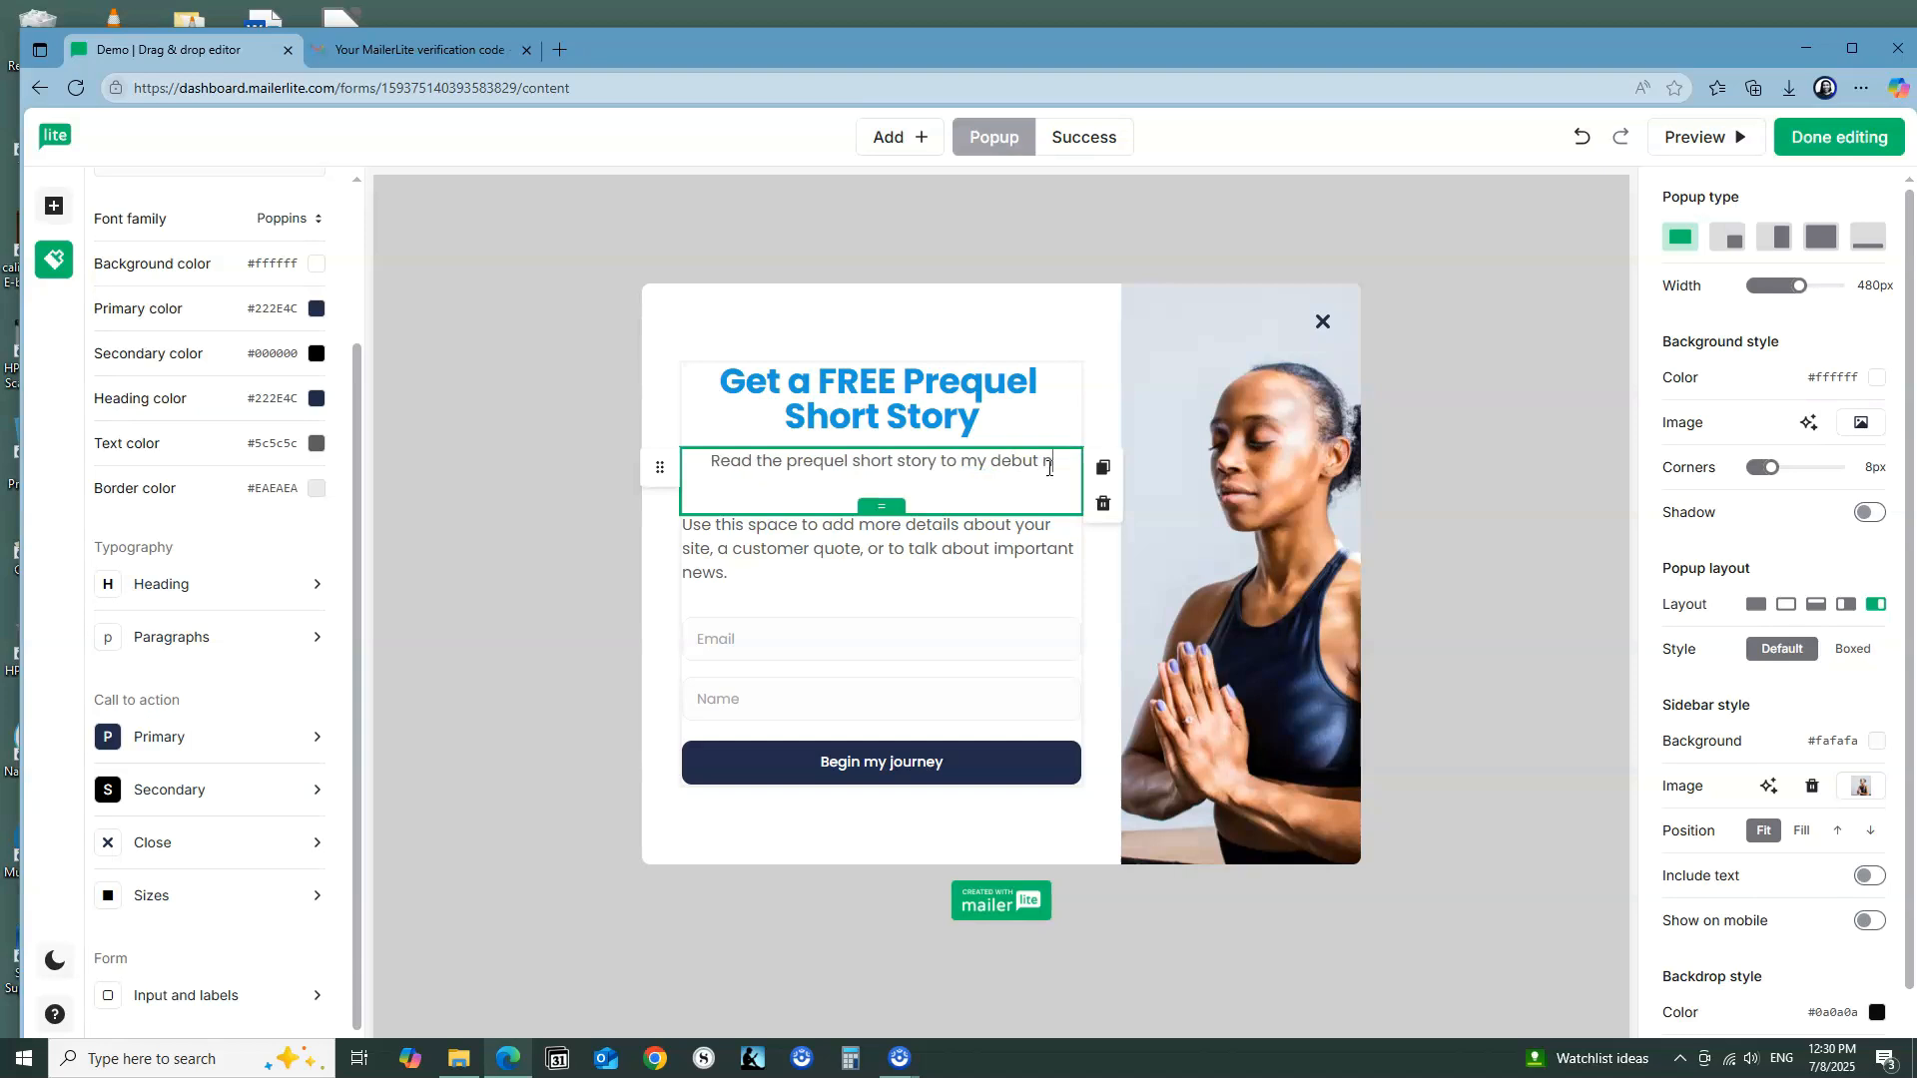
text(ovel, )
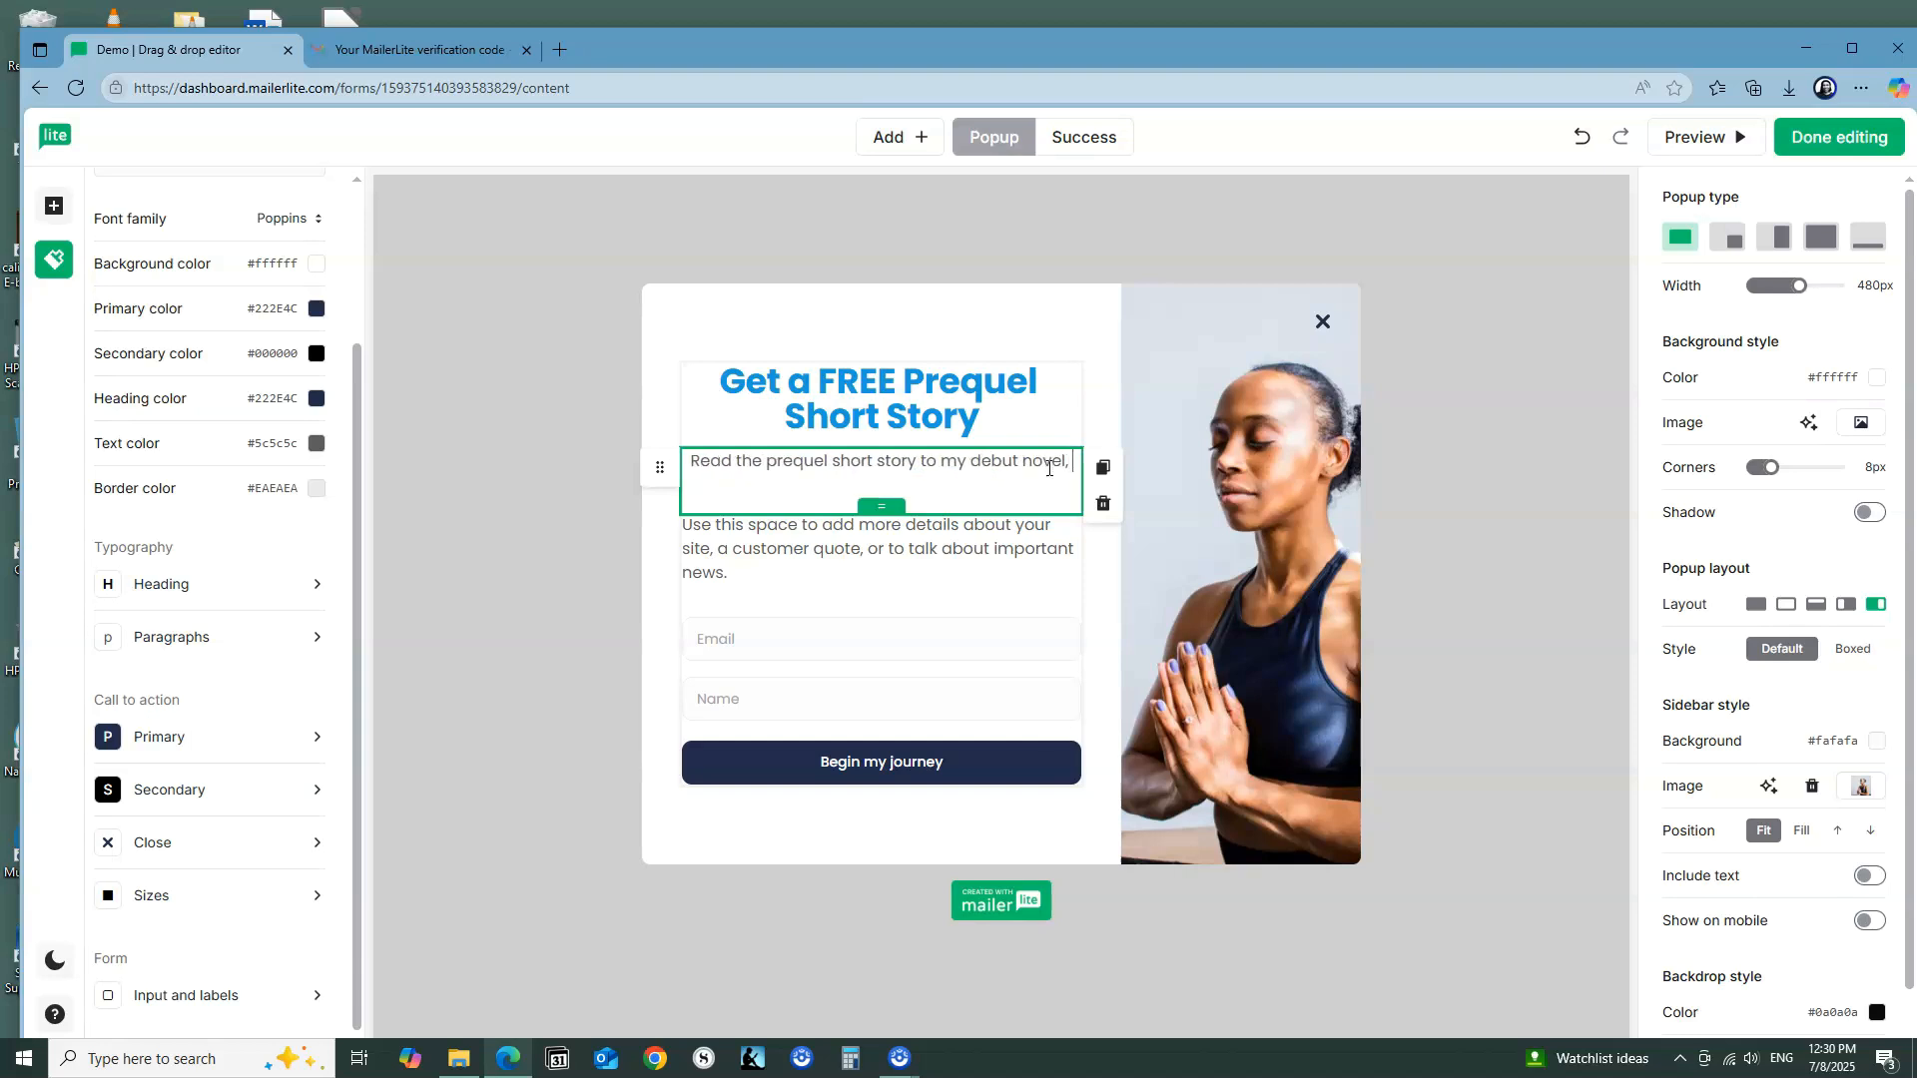
text("Eva's Promise.)
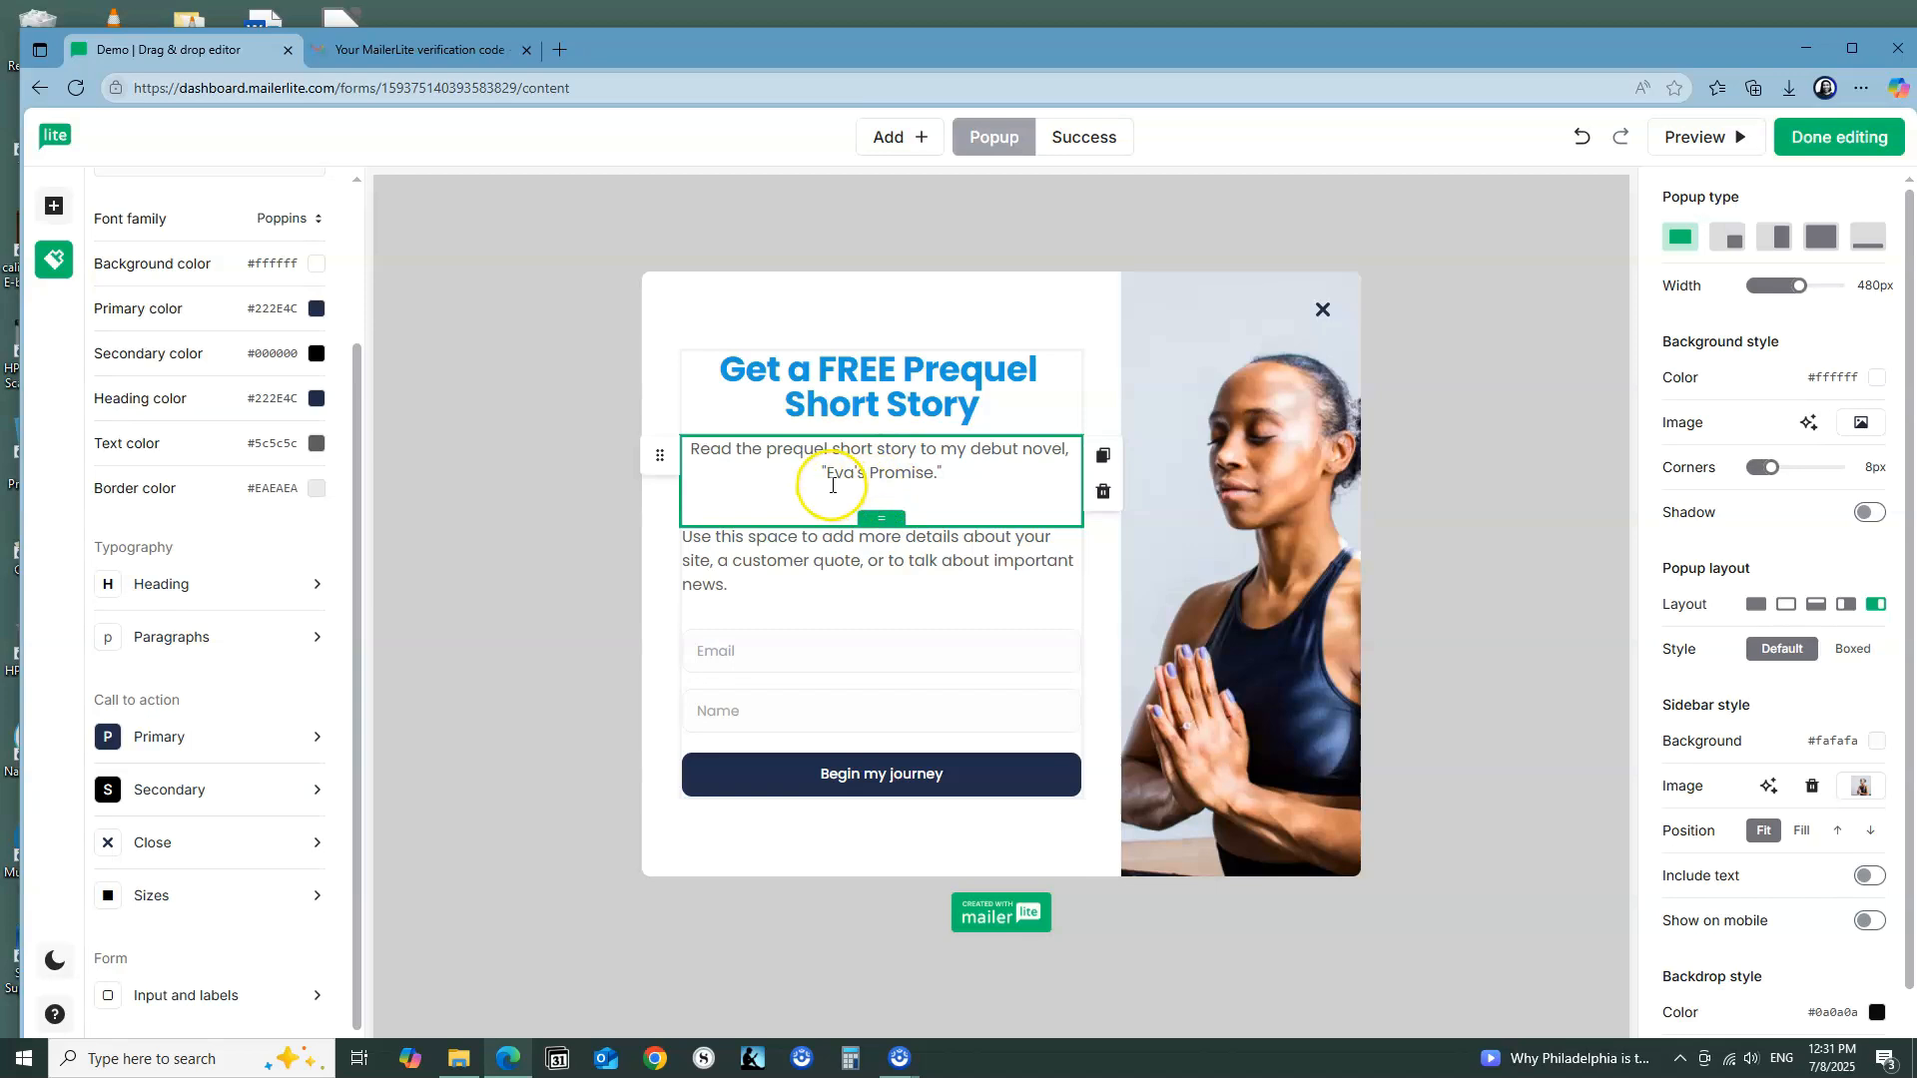
drag(689, 448, 987, 467)
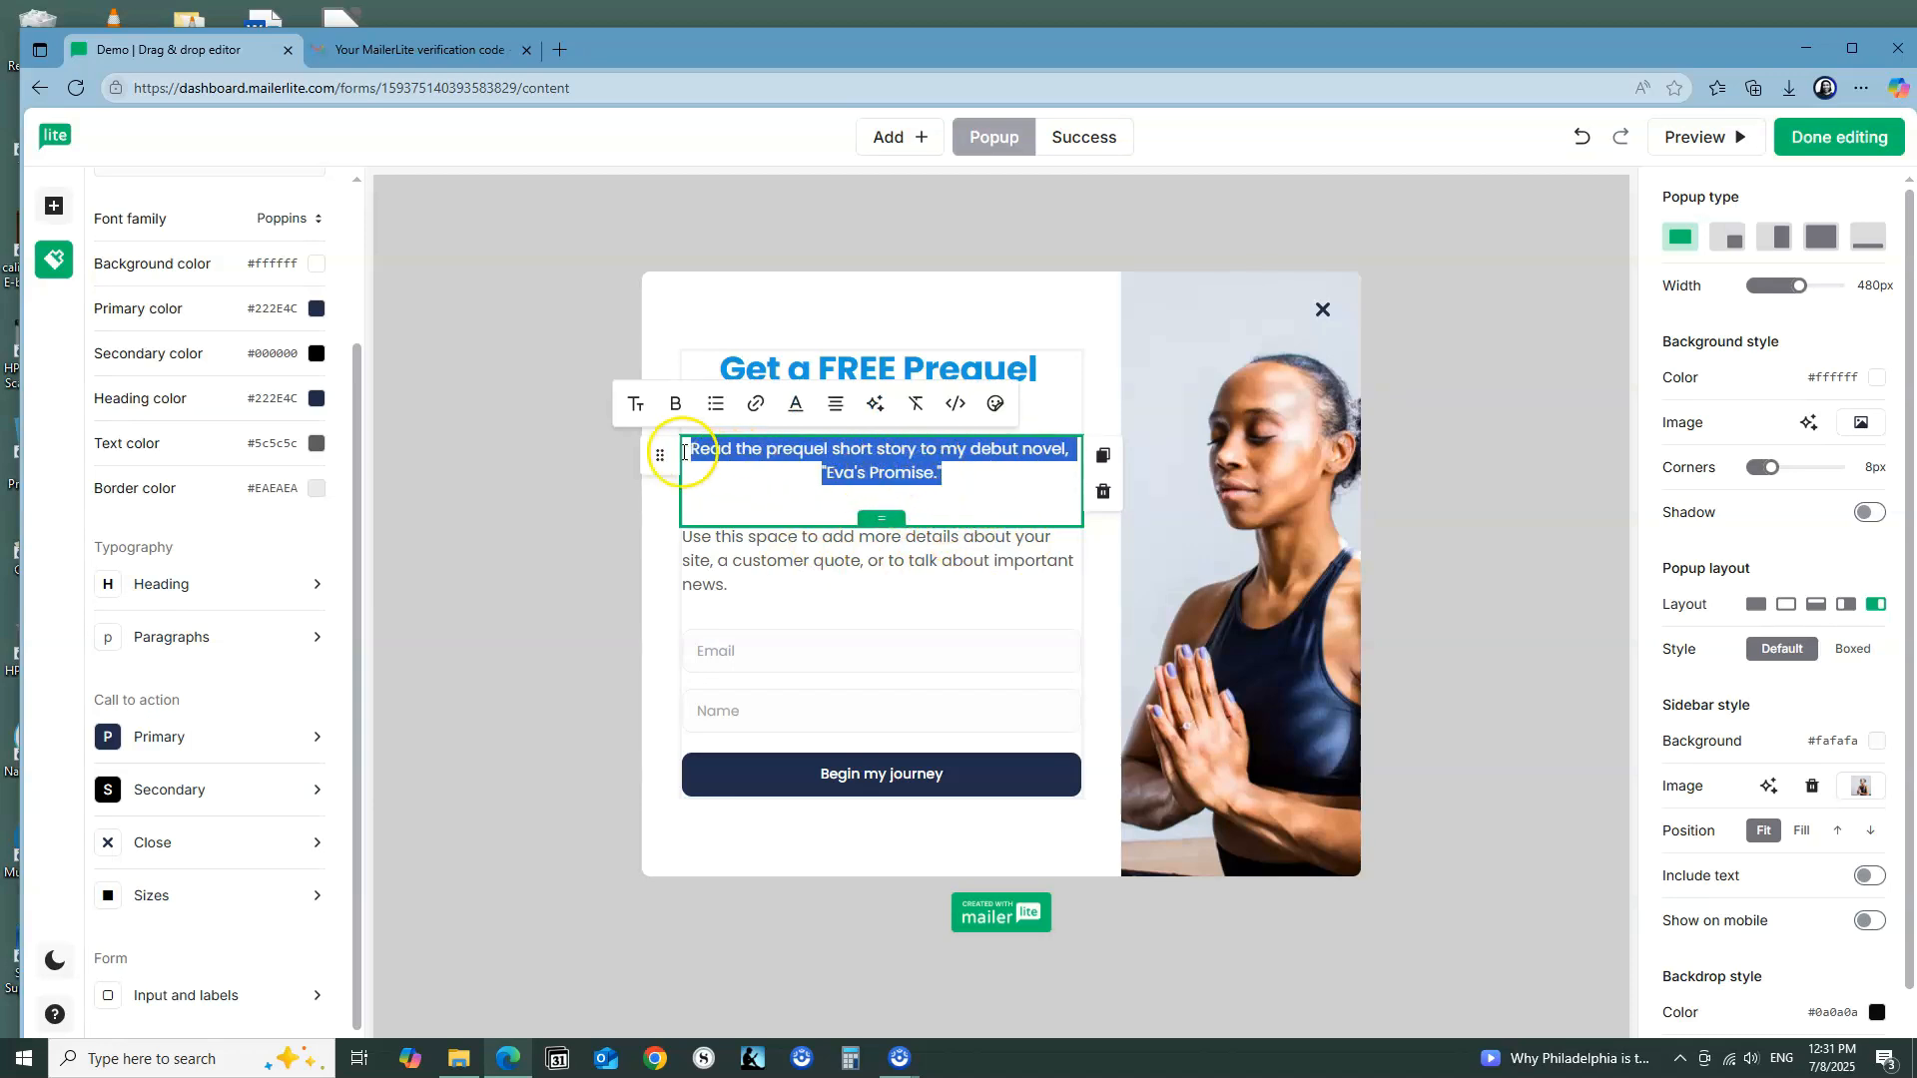
click(767, 455)
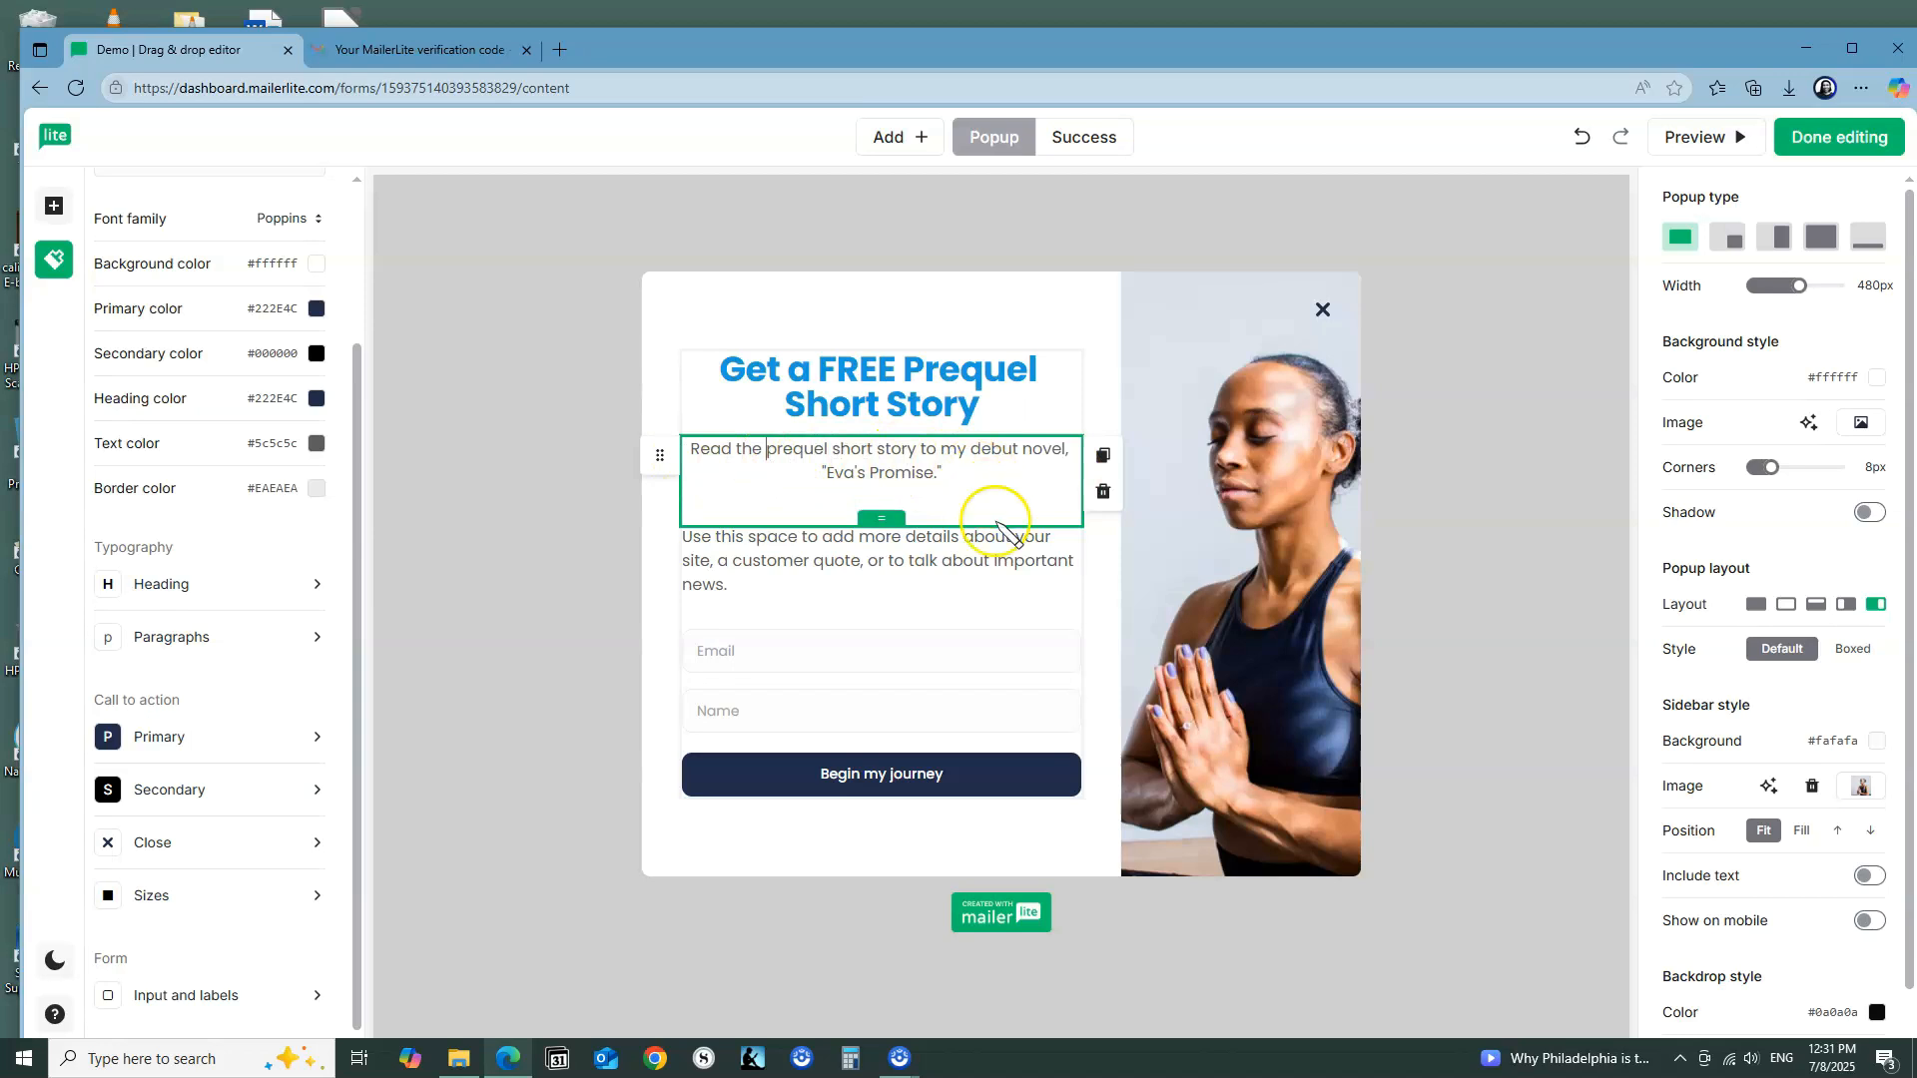
click(809, 596)
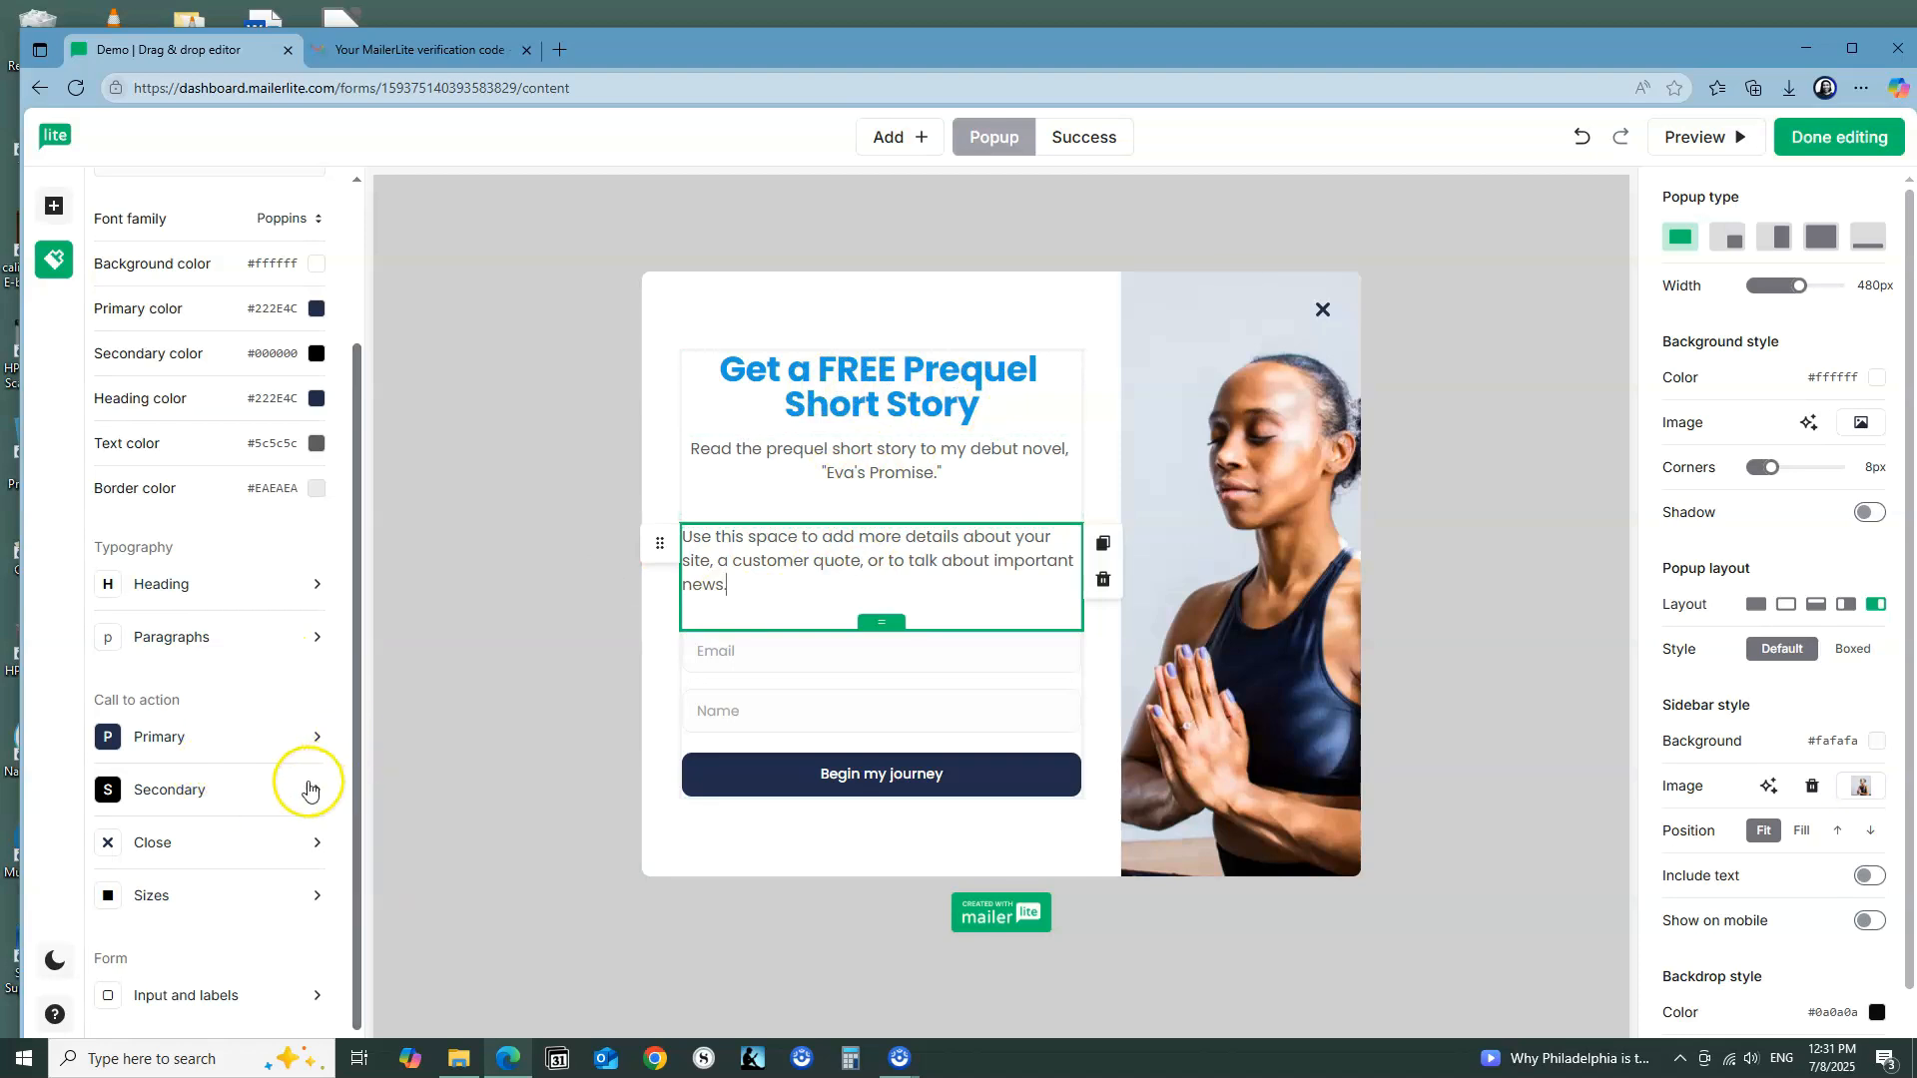
Step: Set the primary button's background to the title's text color, #179ae0, by copying its hex code
click(316, 739)
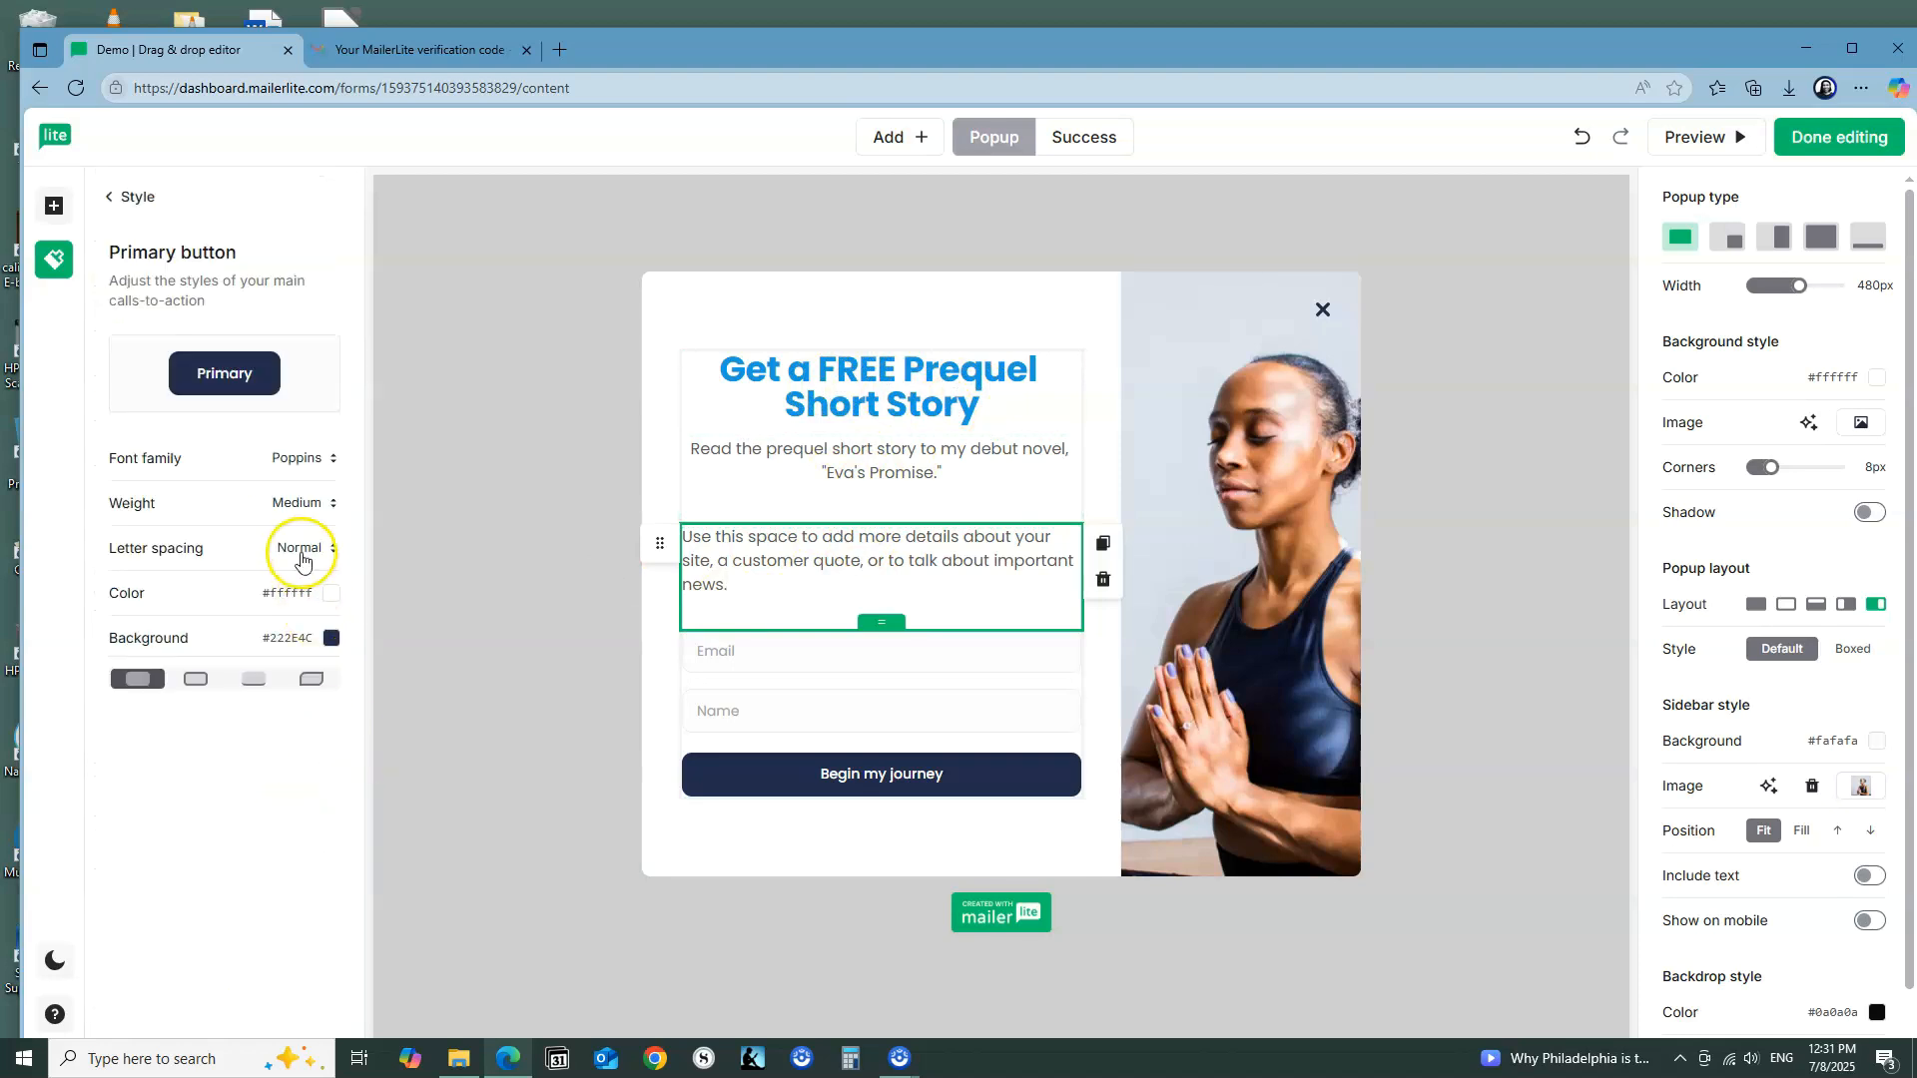
click(332, 640)
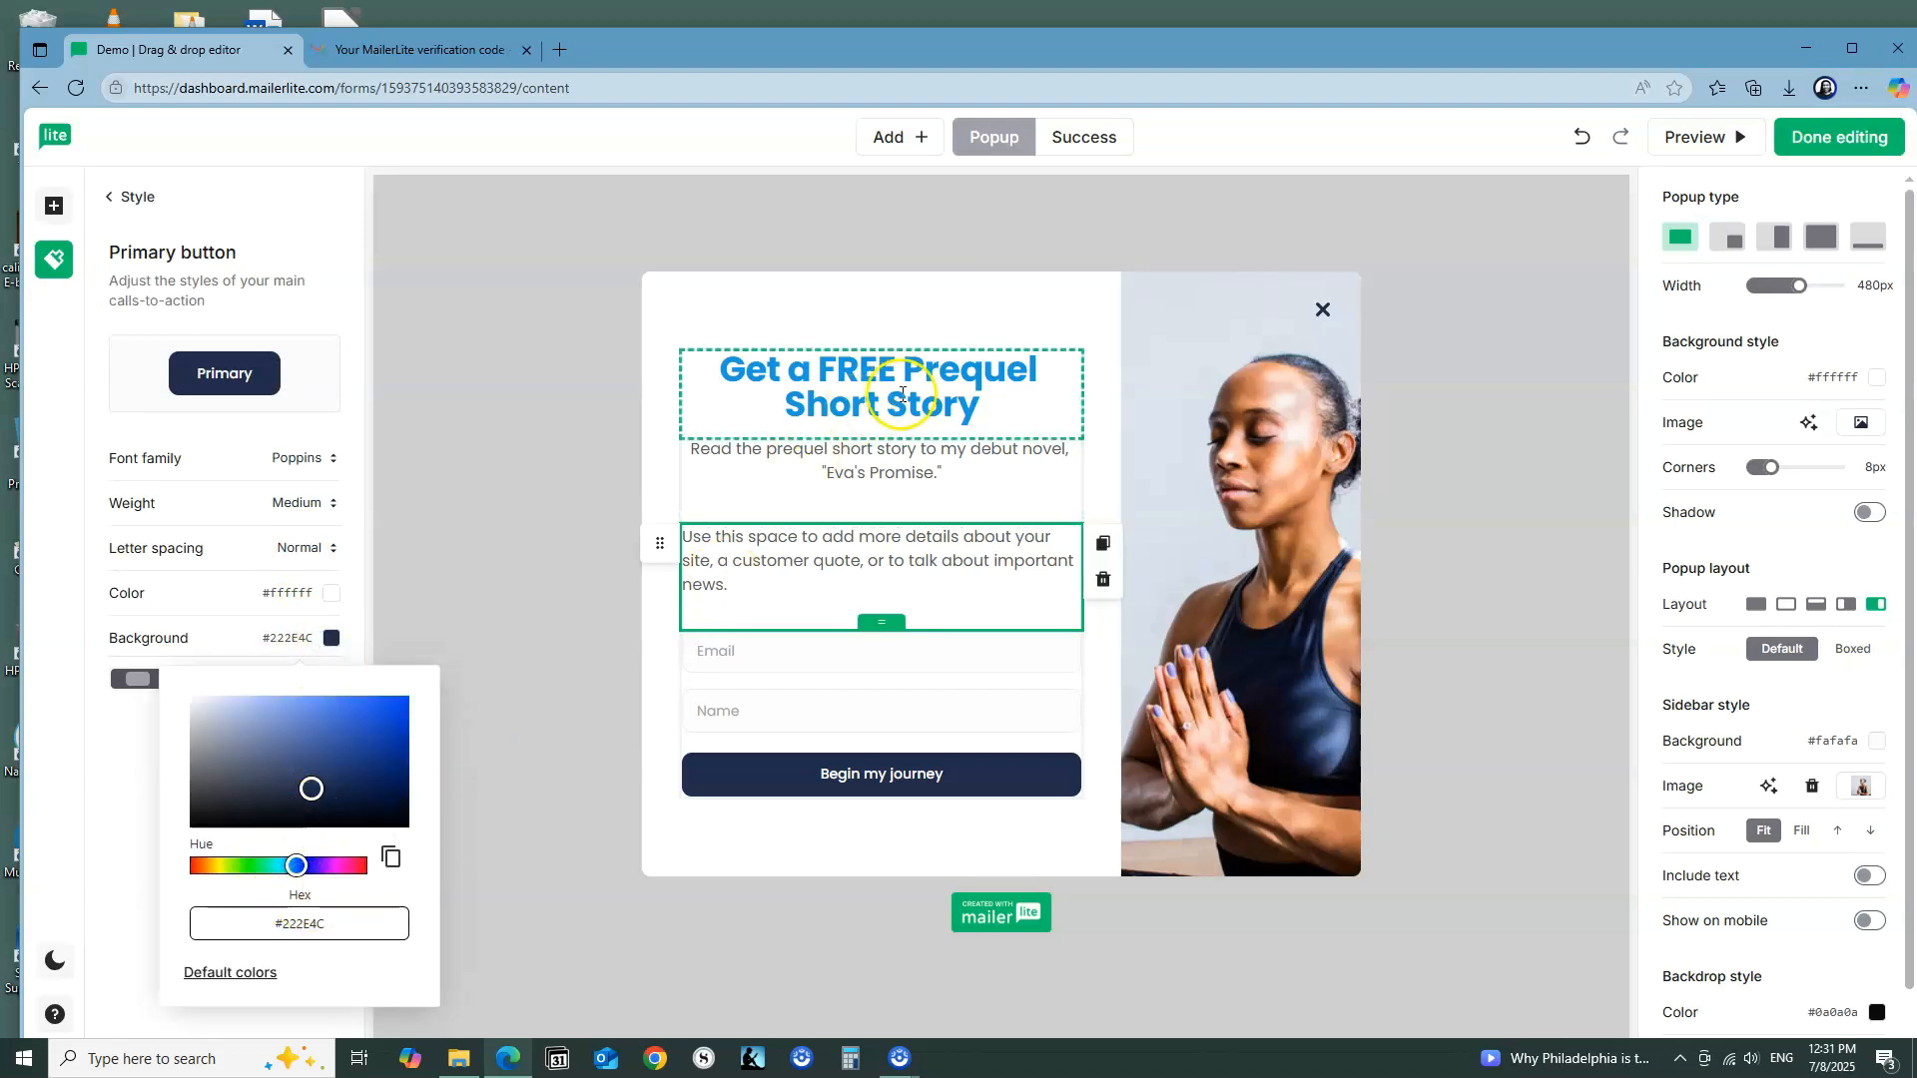
click(963, 404)
drag(985, 416, 655, 361)
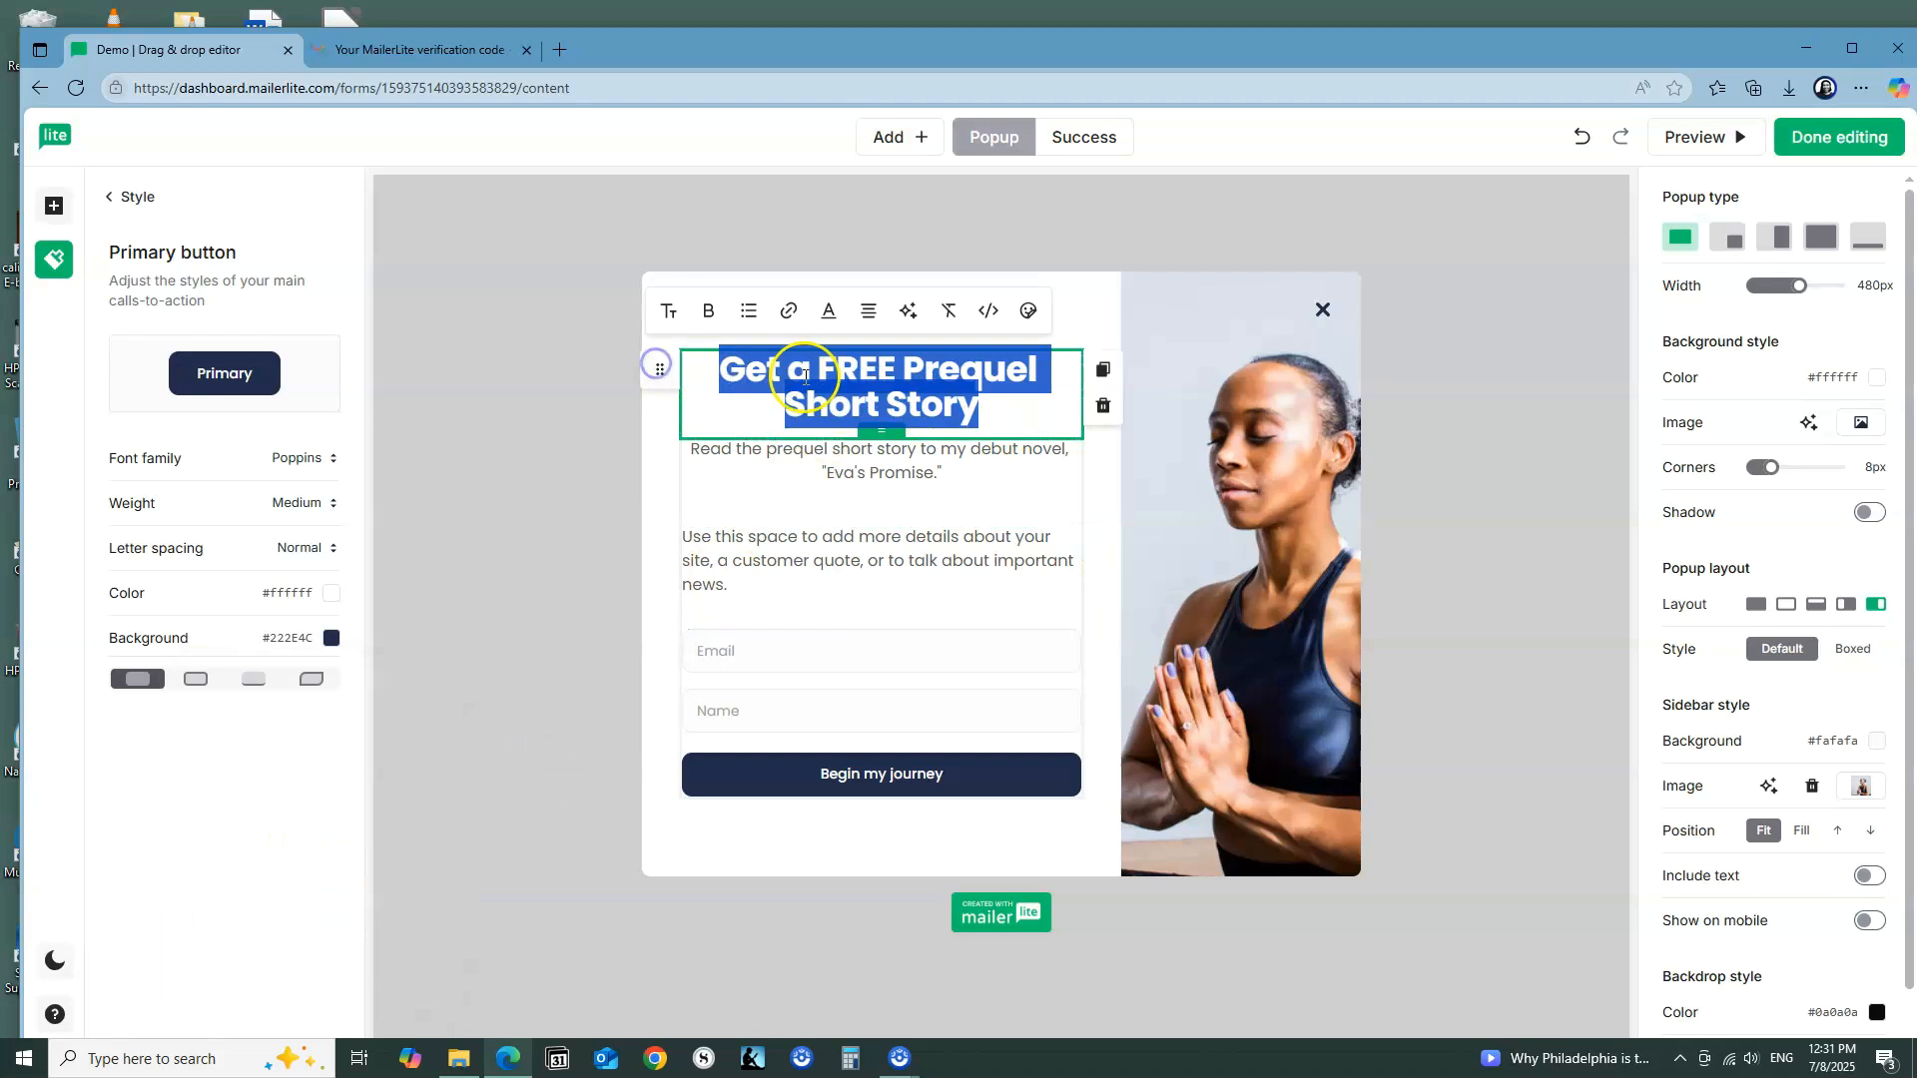
click(826, 312)
click(894, 602)
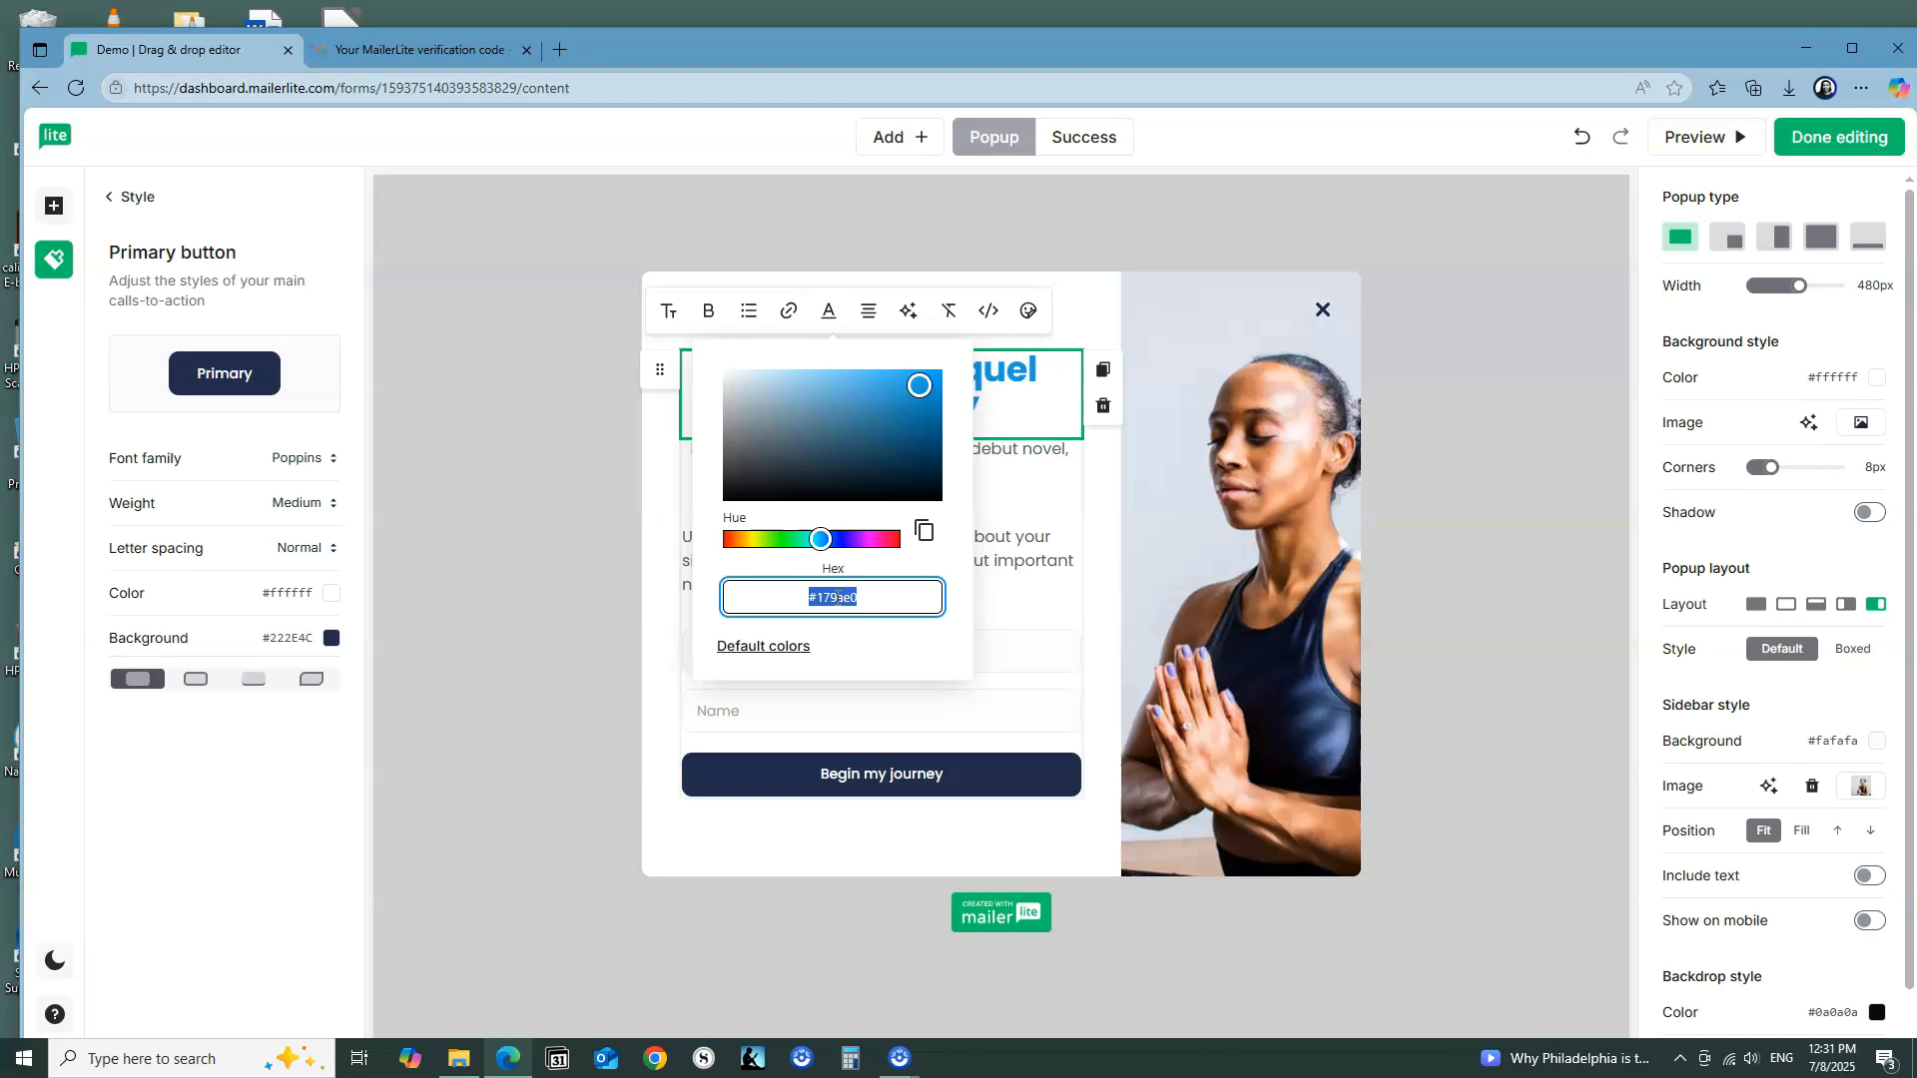
drag(387, 923, 191, 922)
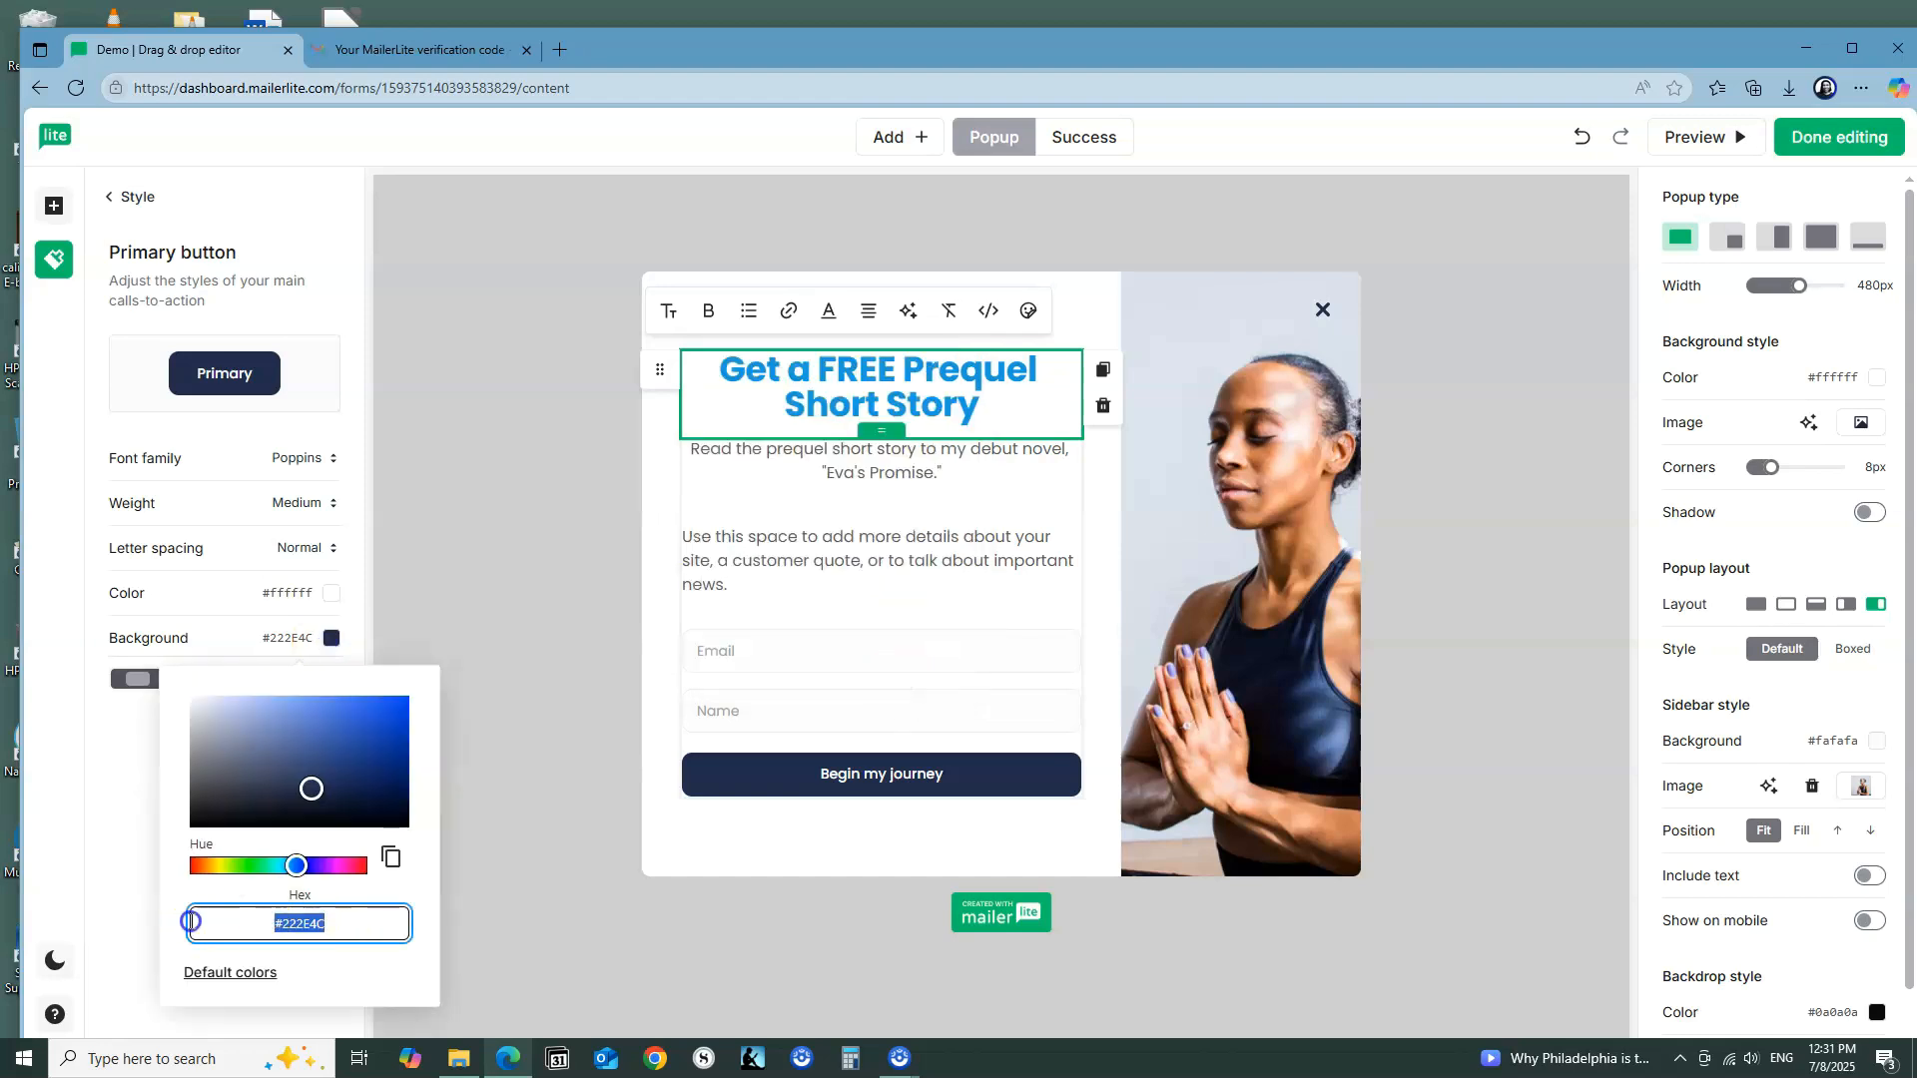
right_click(290, 923)
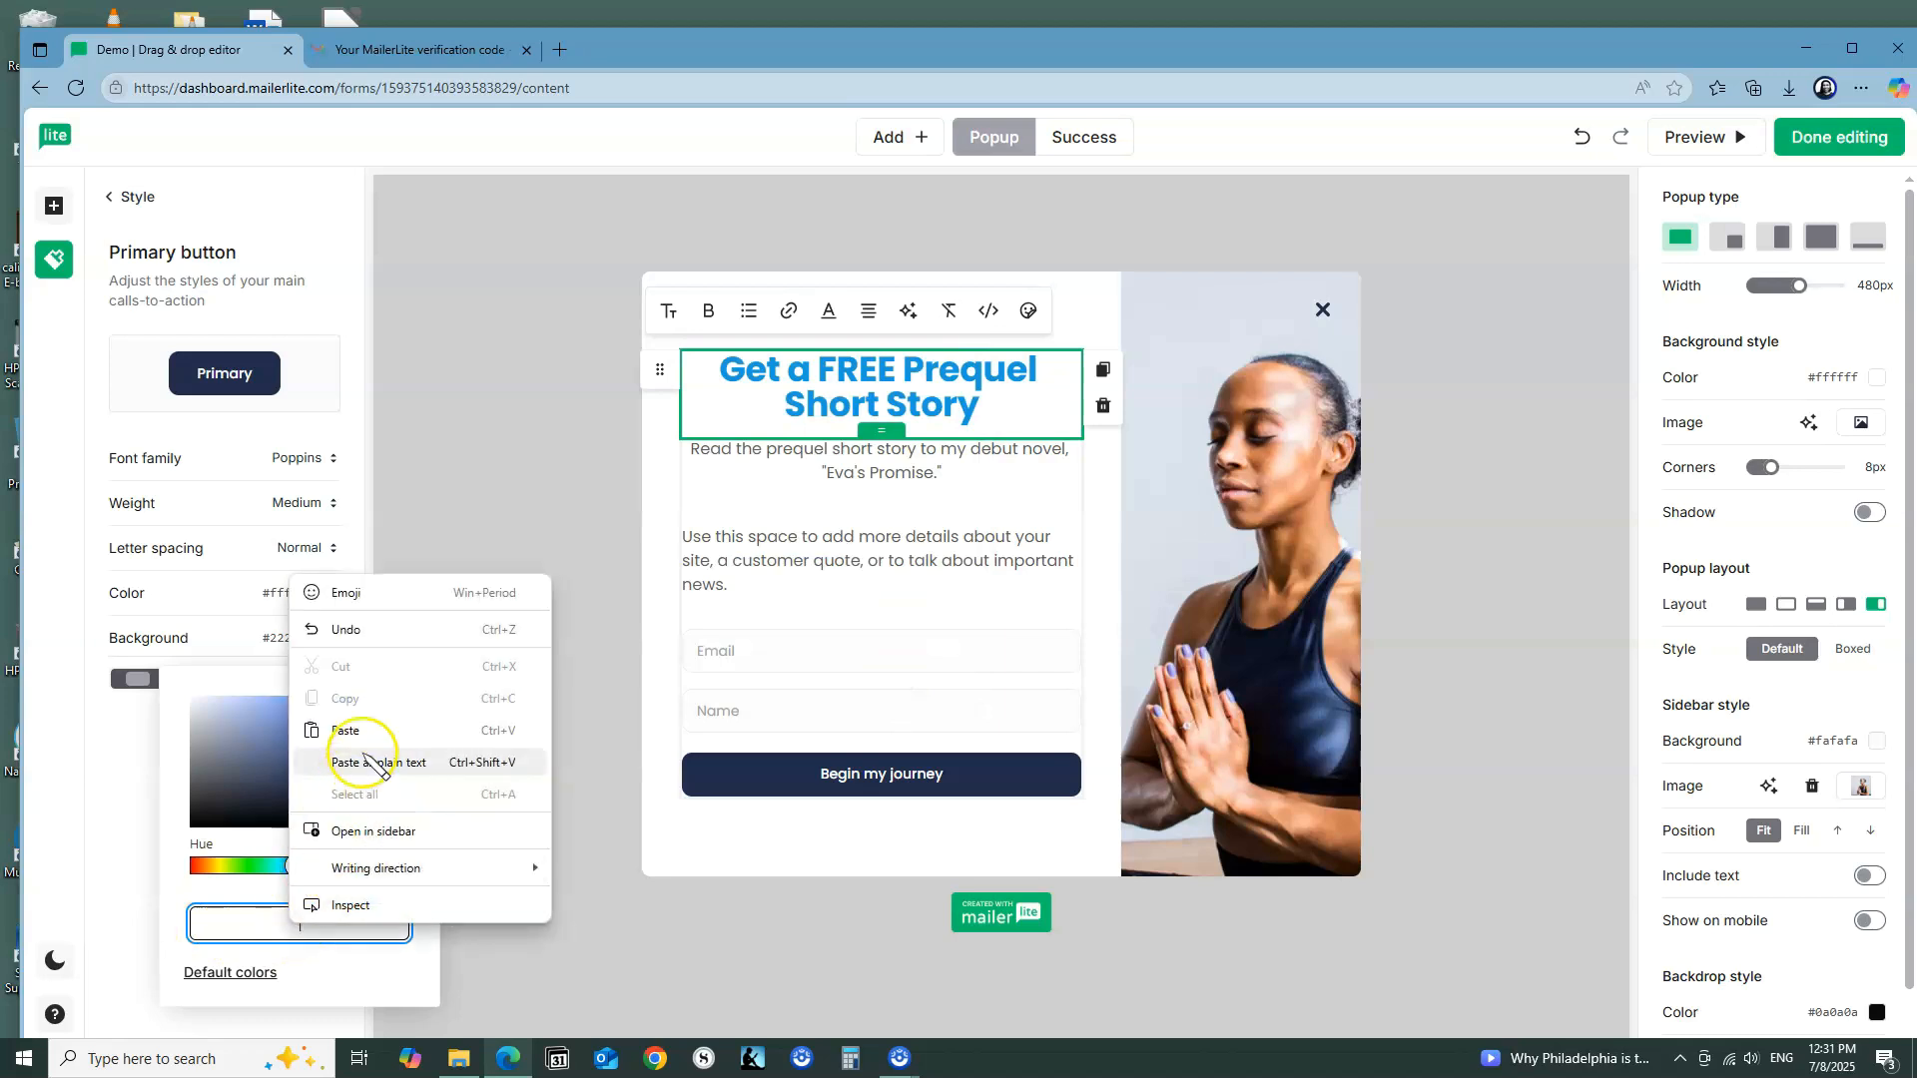
click(357, 730)
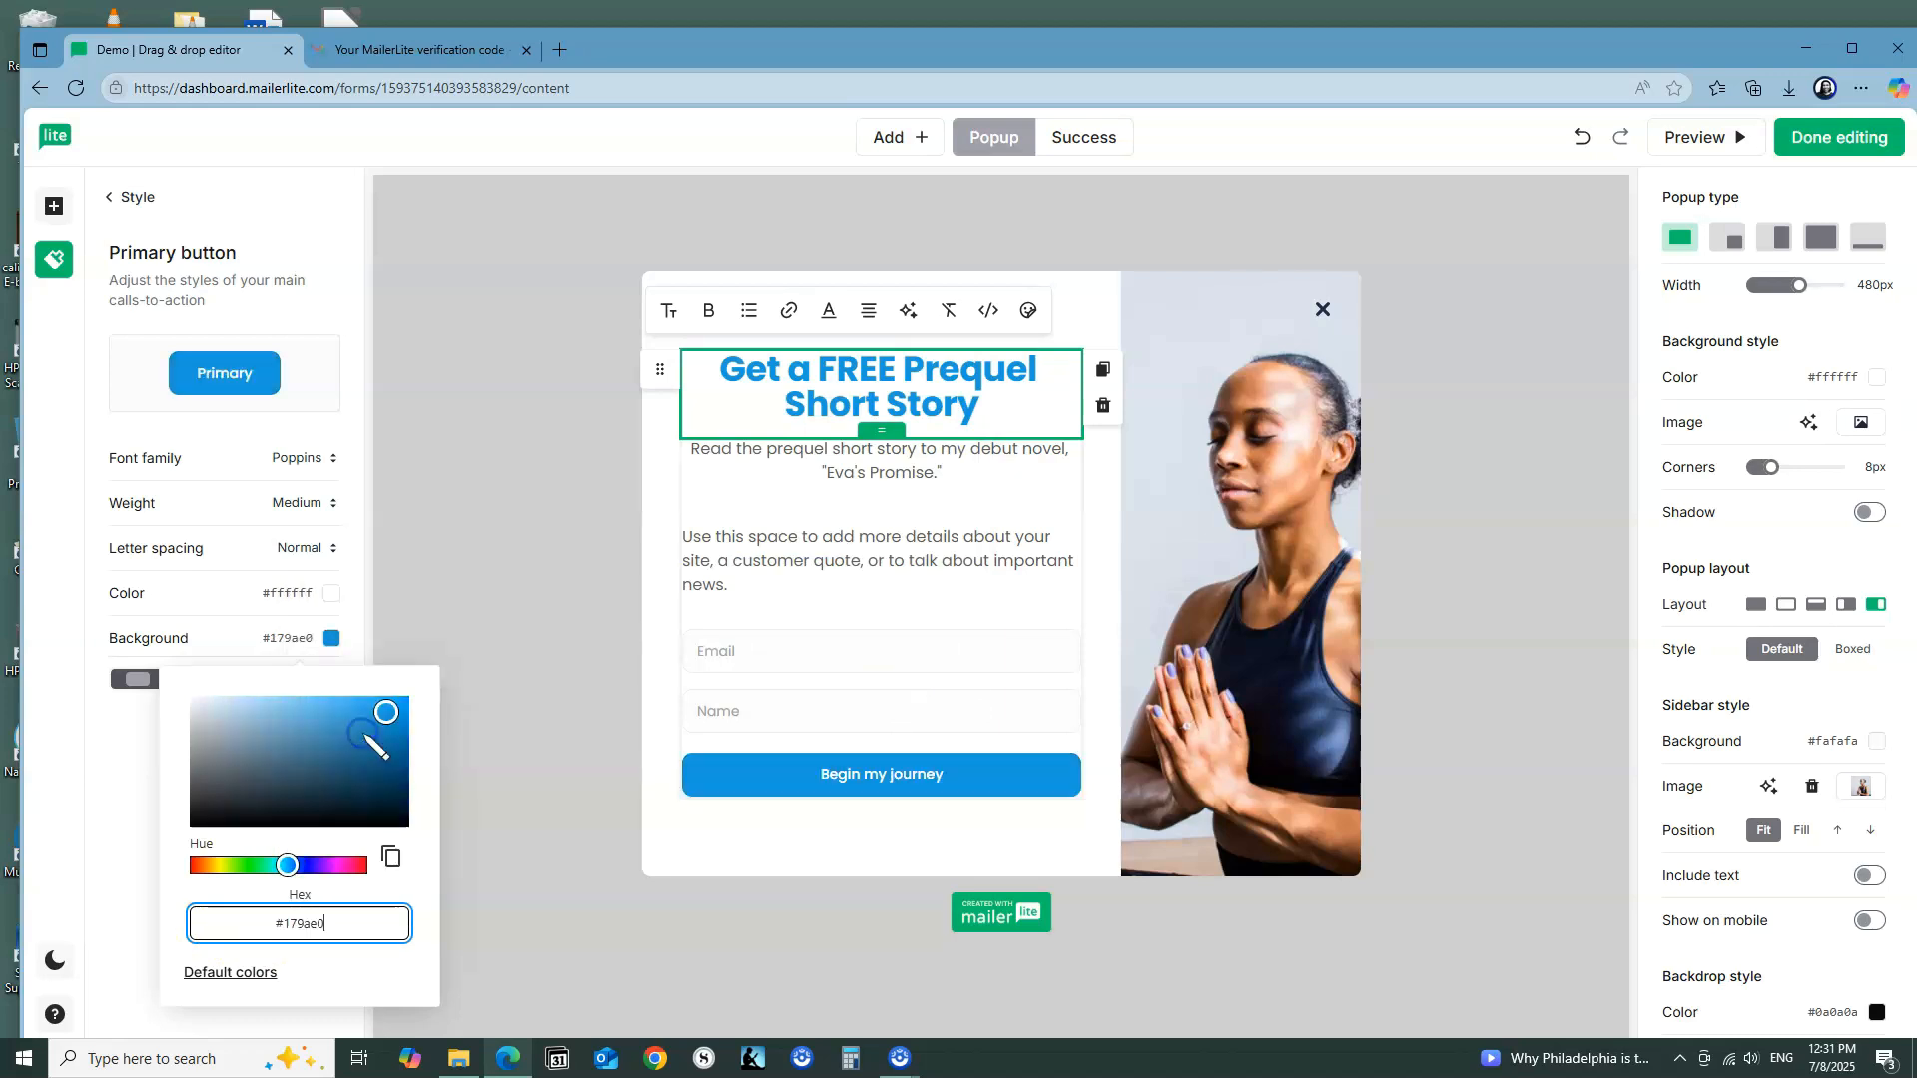
click(834, 878)
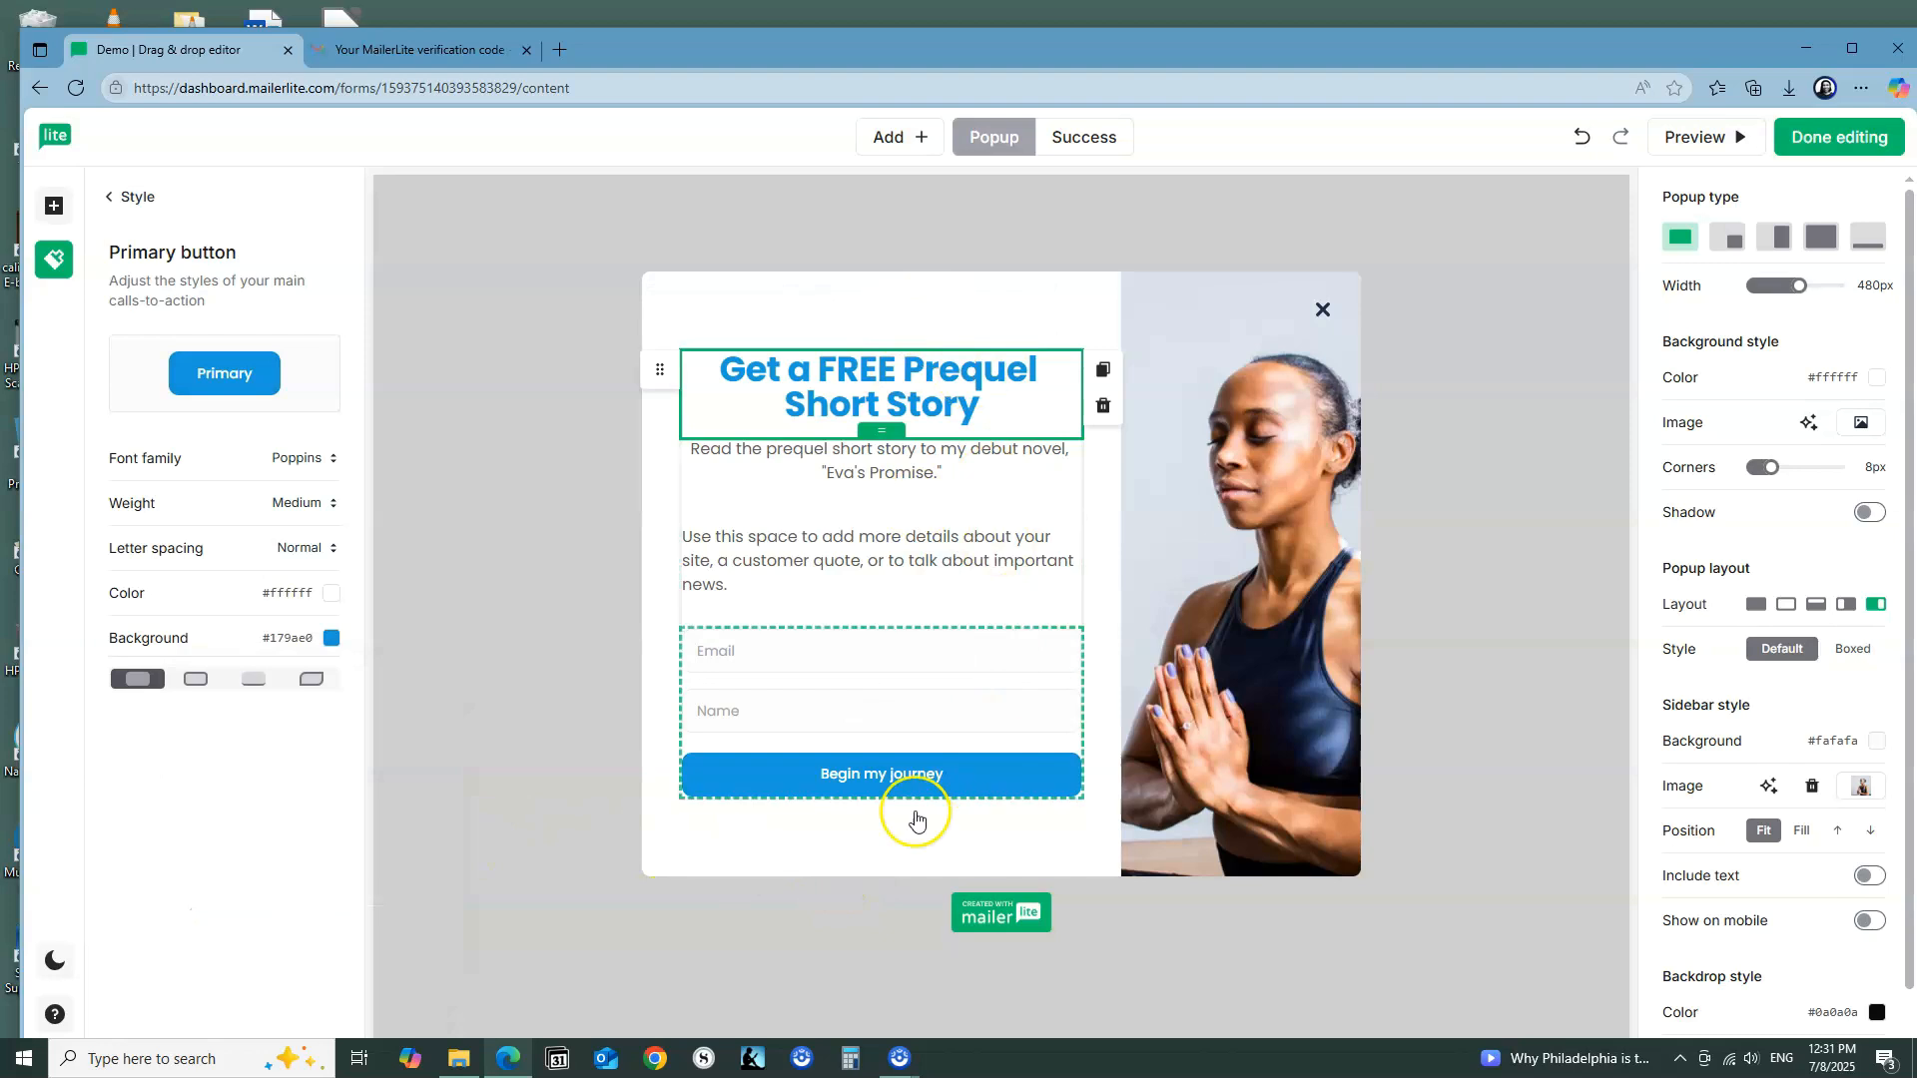
click(828, 852)
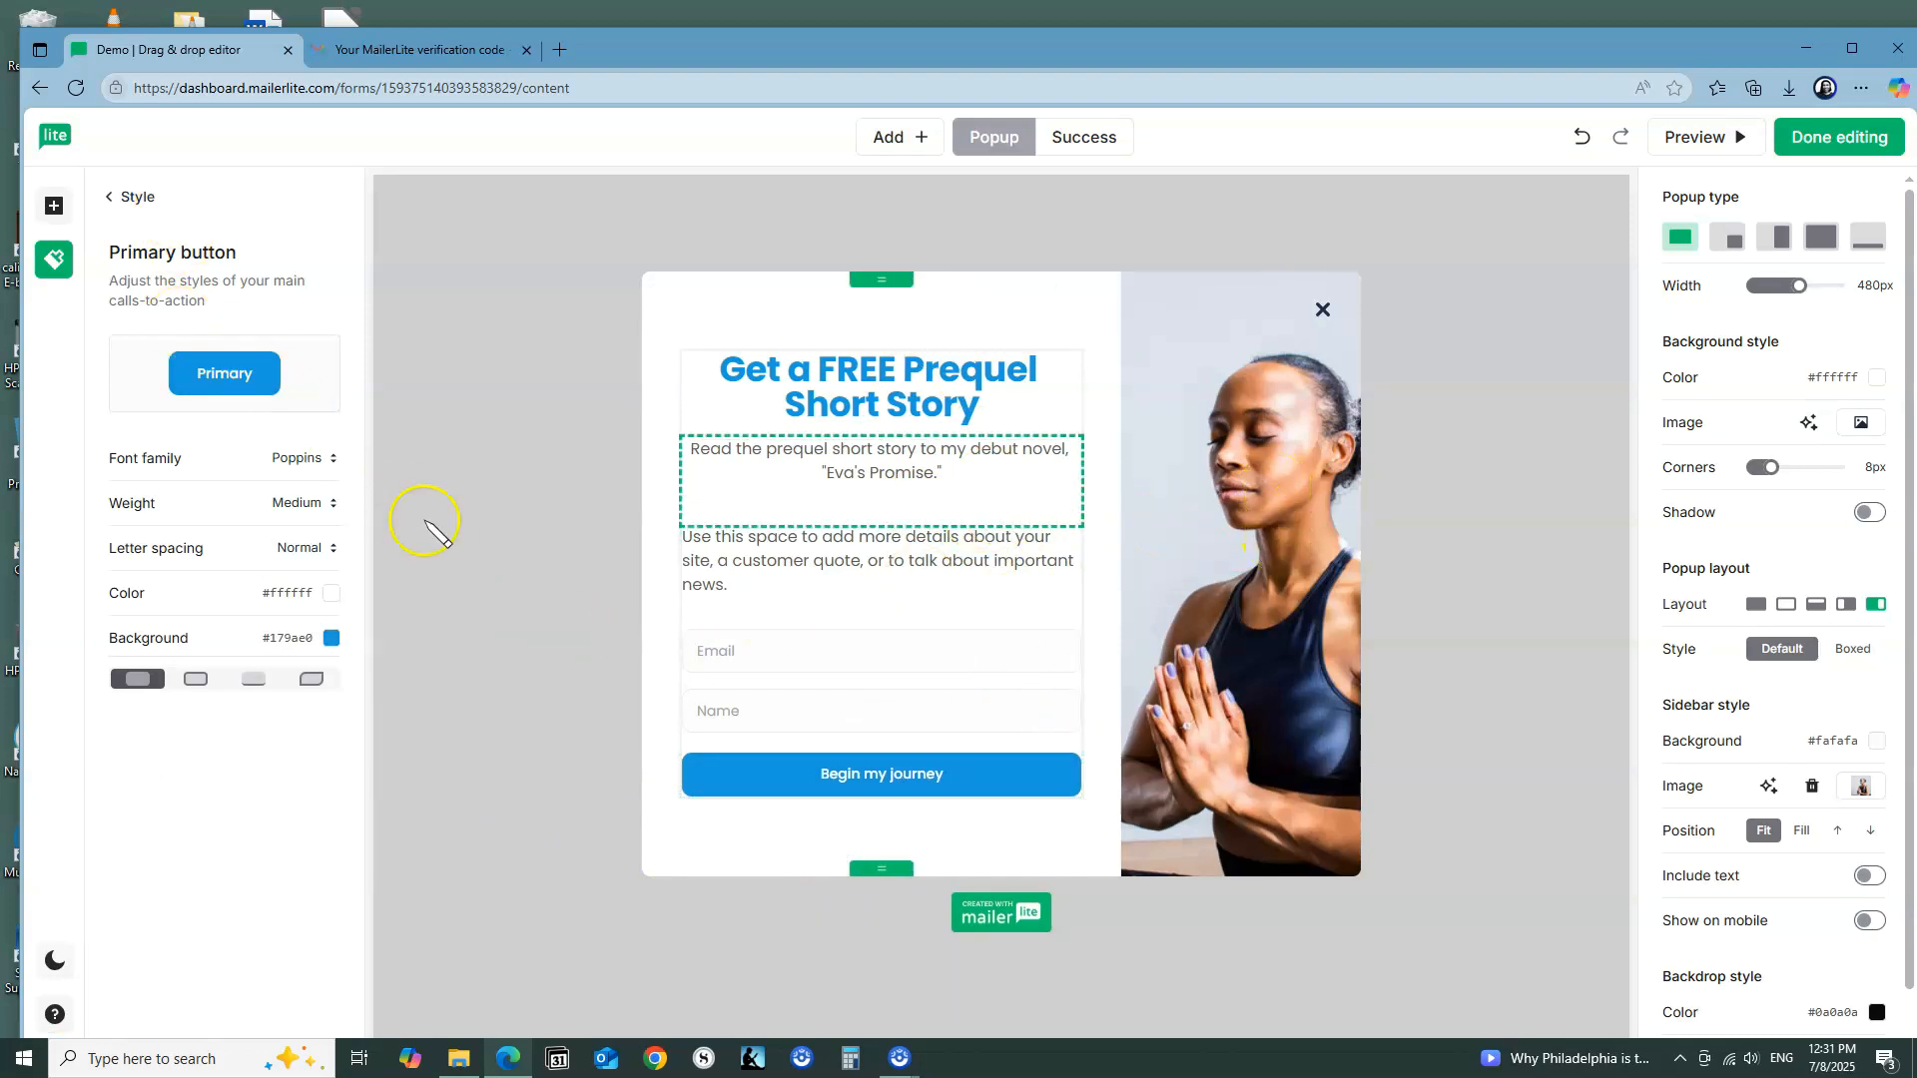
Step: Try the Heading 3 size on the subtitle about the debut novel
click(940, 480)
drag(943, 476, 706, 443)
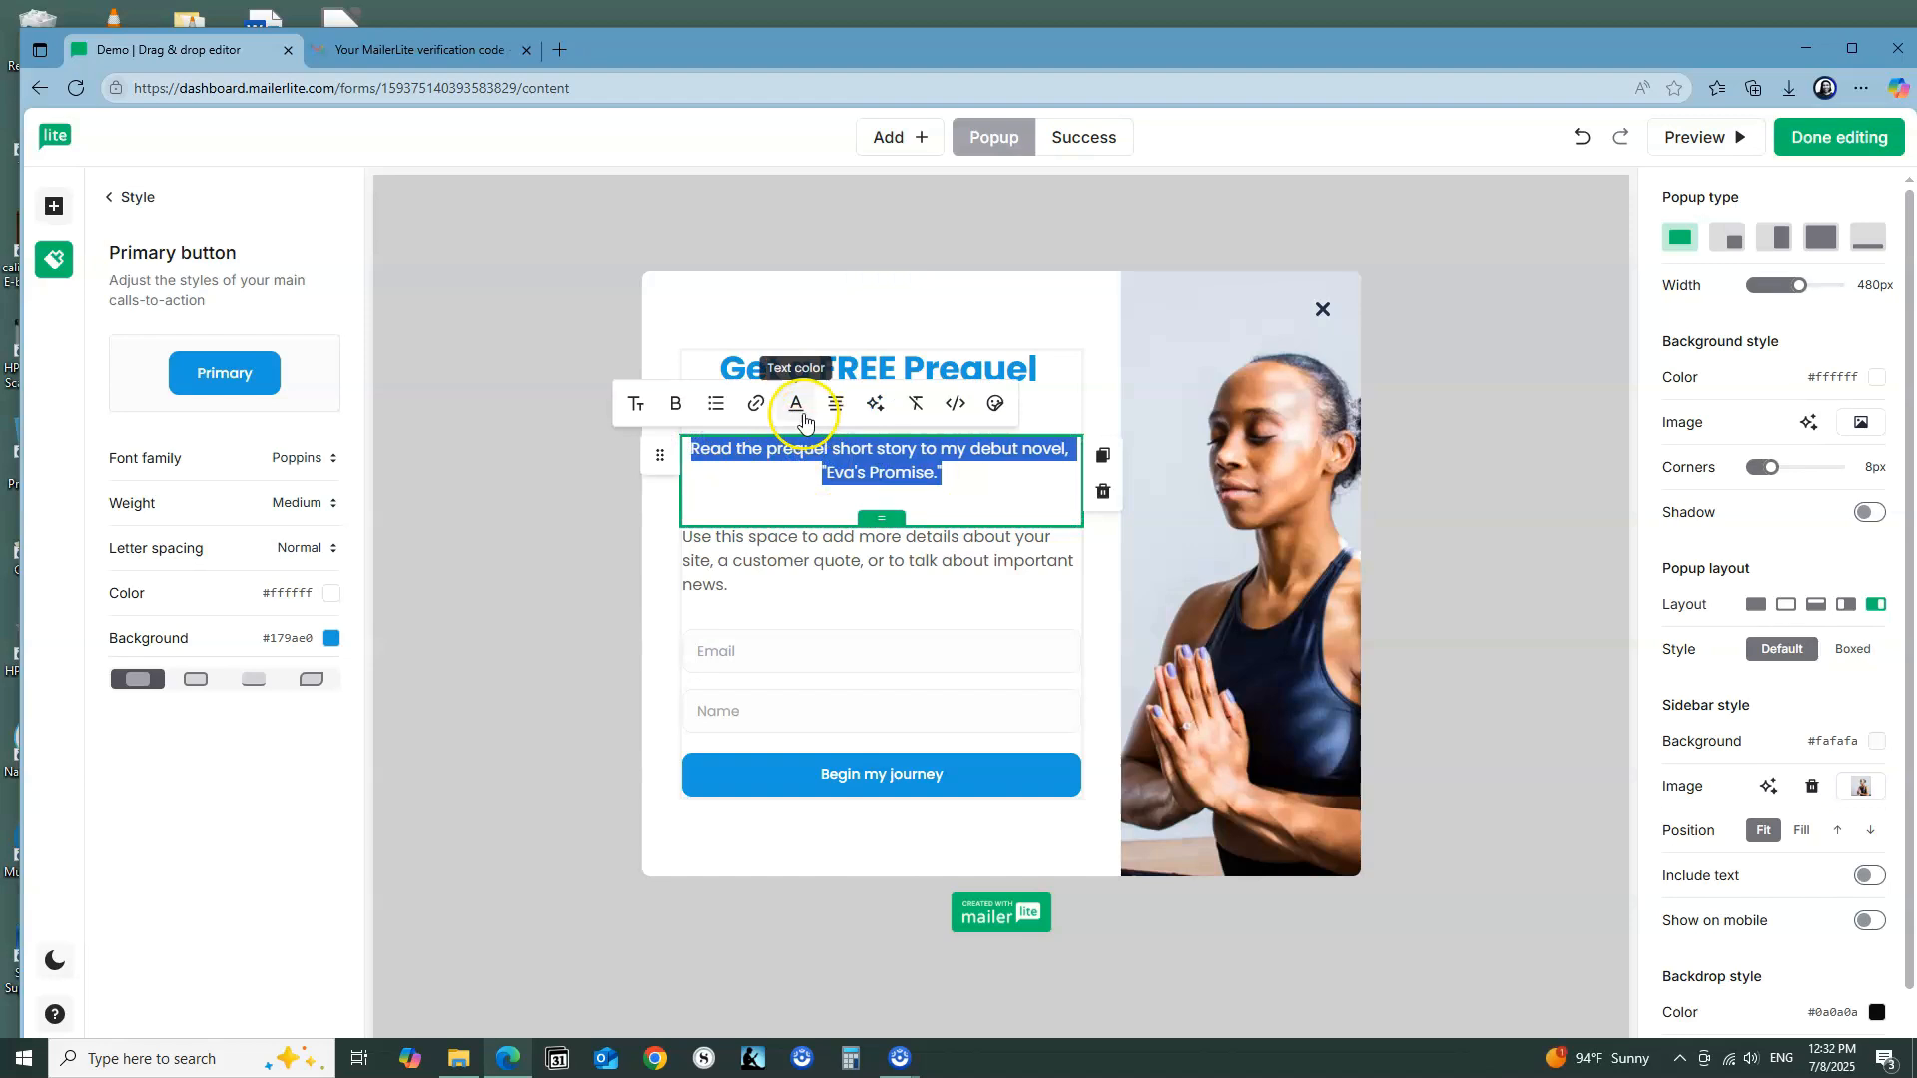
click(637, 406)
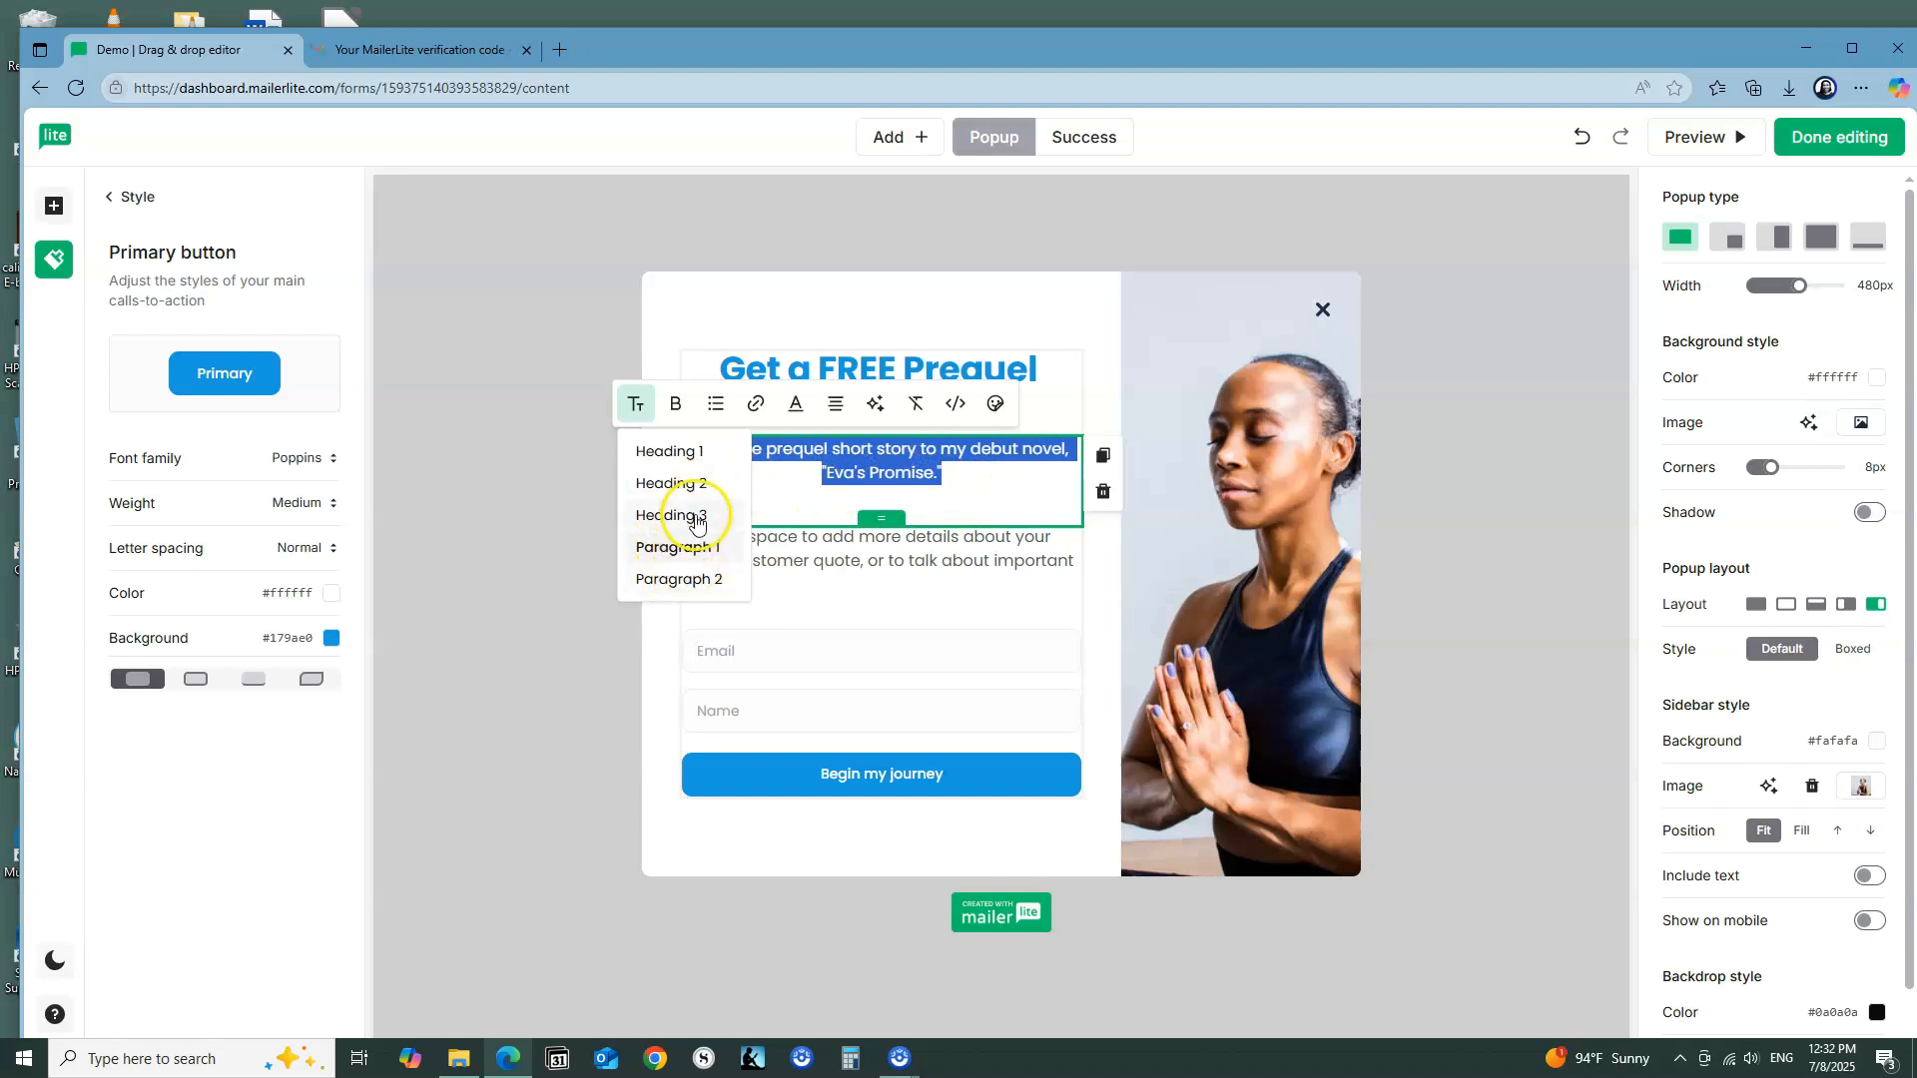
click(696, 517)
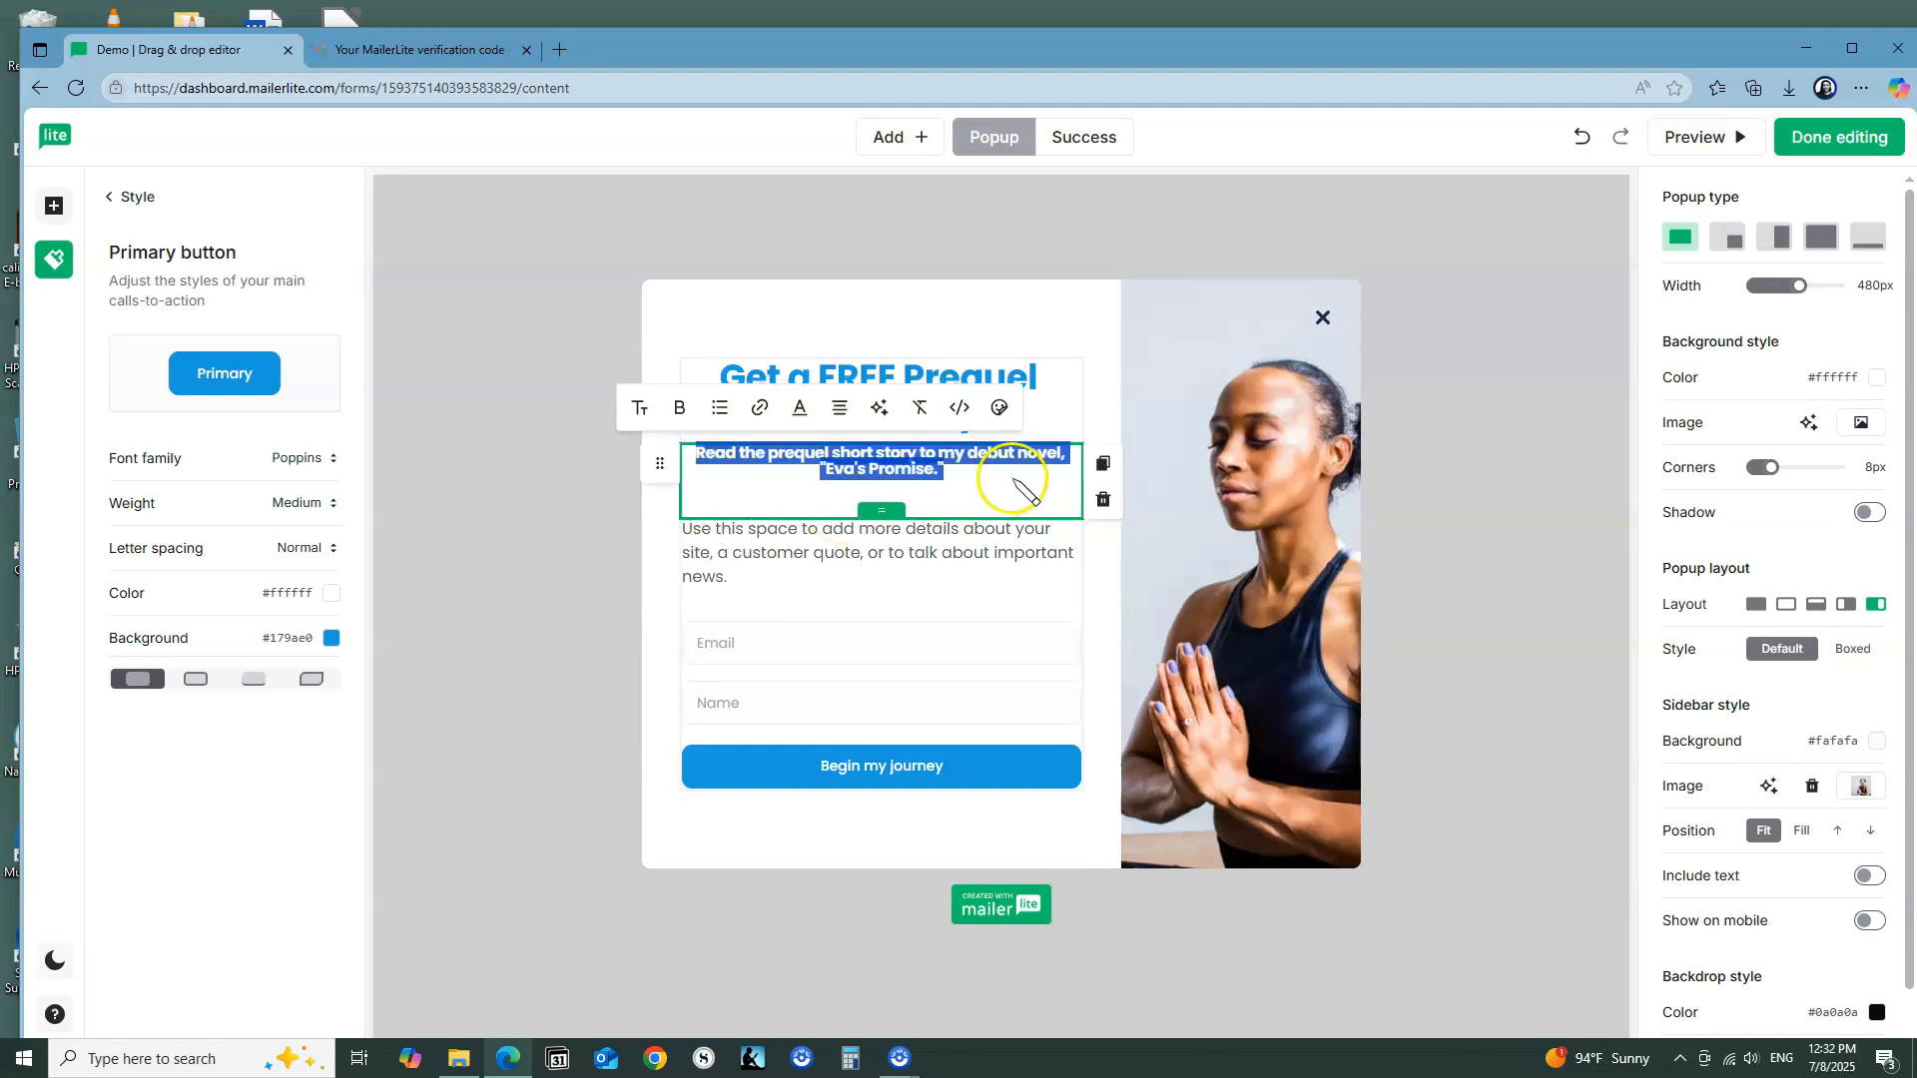
click(974, 475)
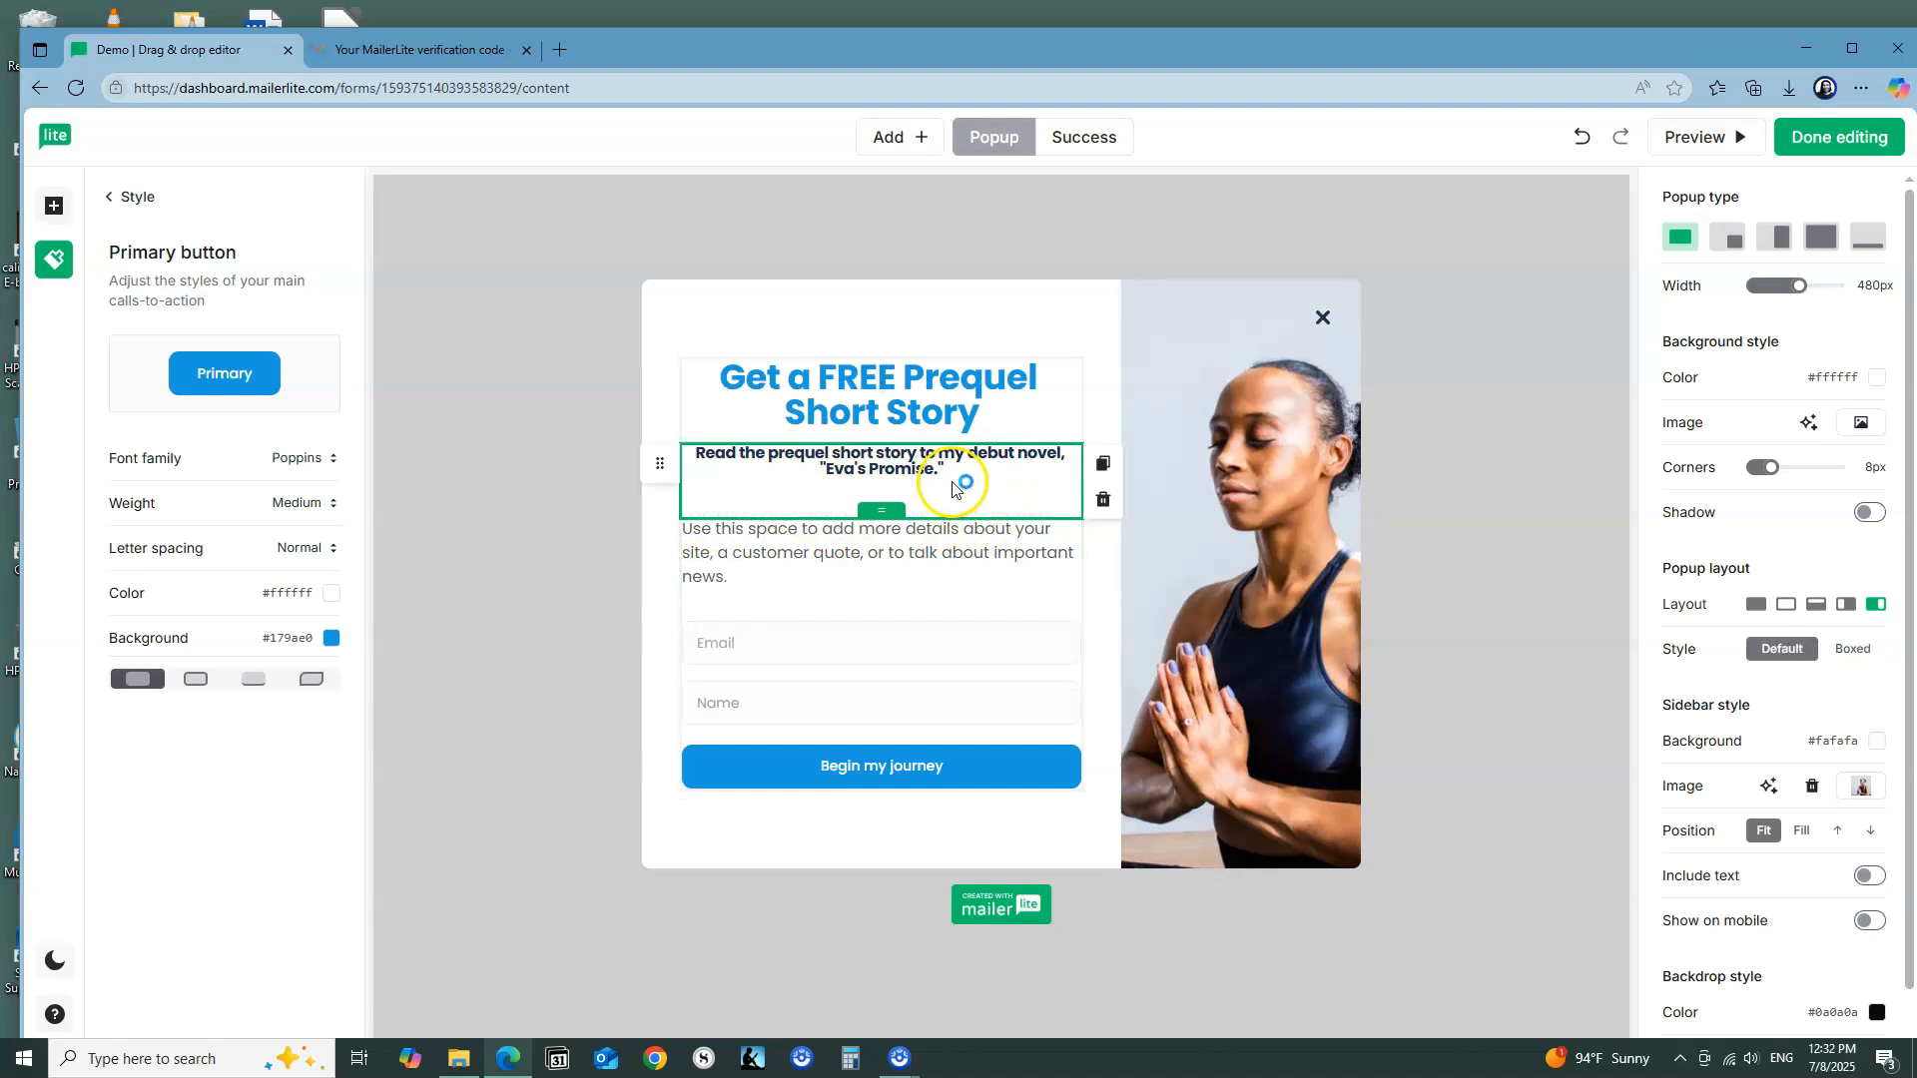
Step: Set the full subtitle about the debut novel to the Heading 2 size
drag(954, 473, 696, 447)
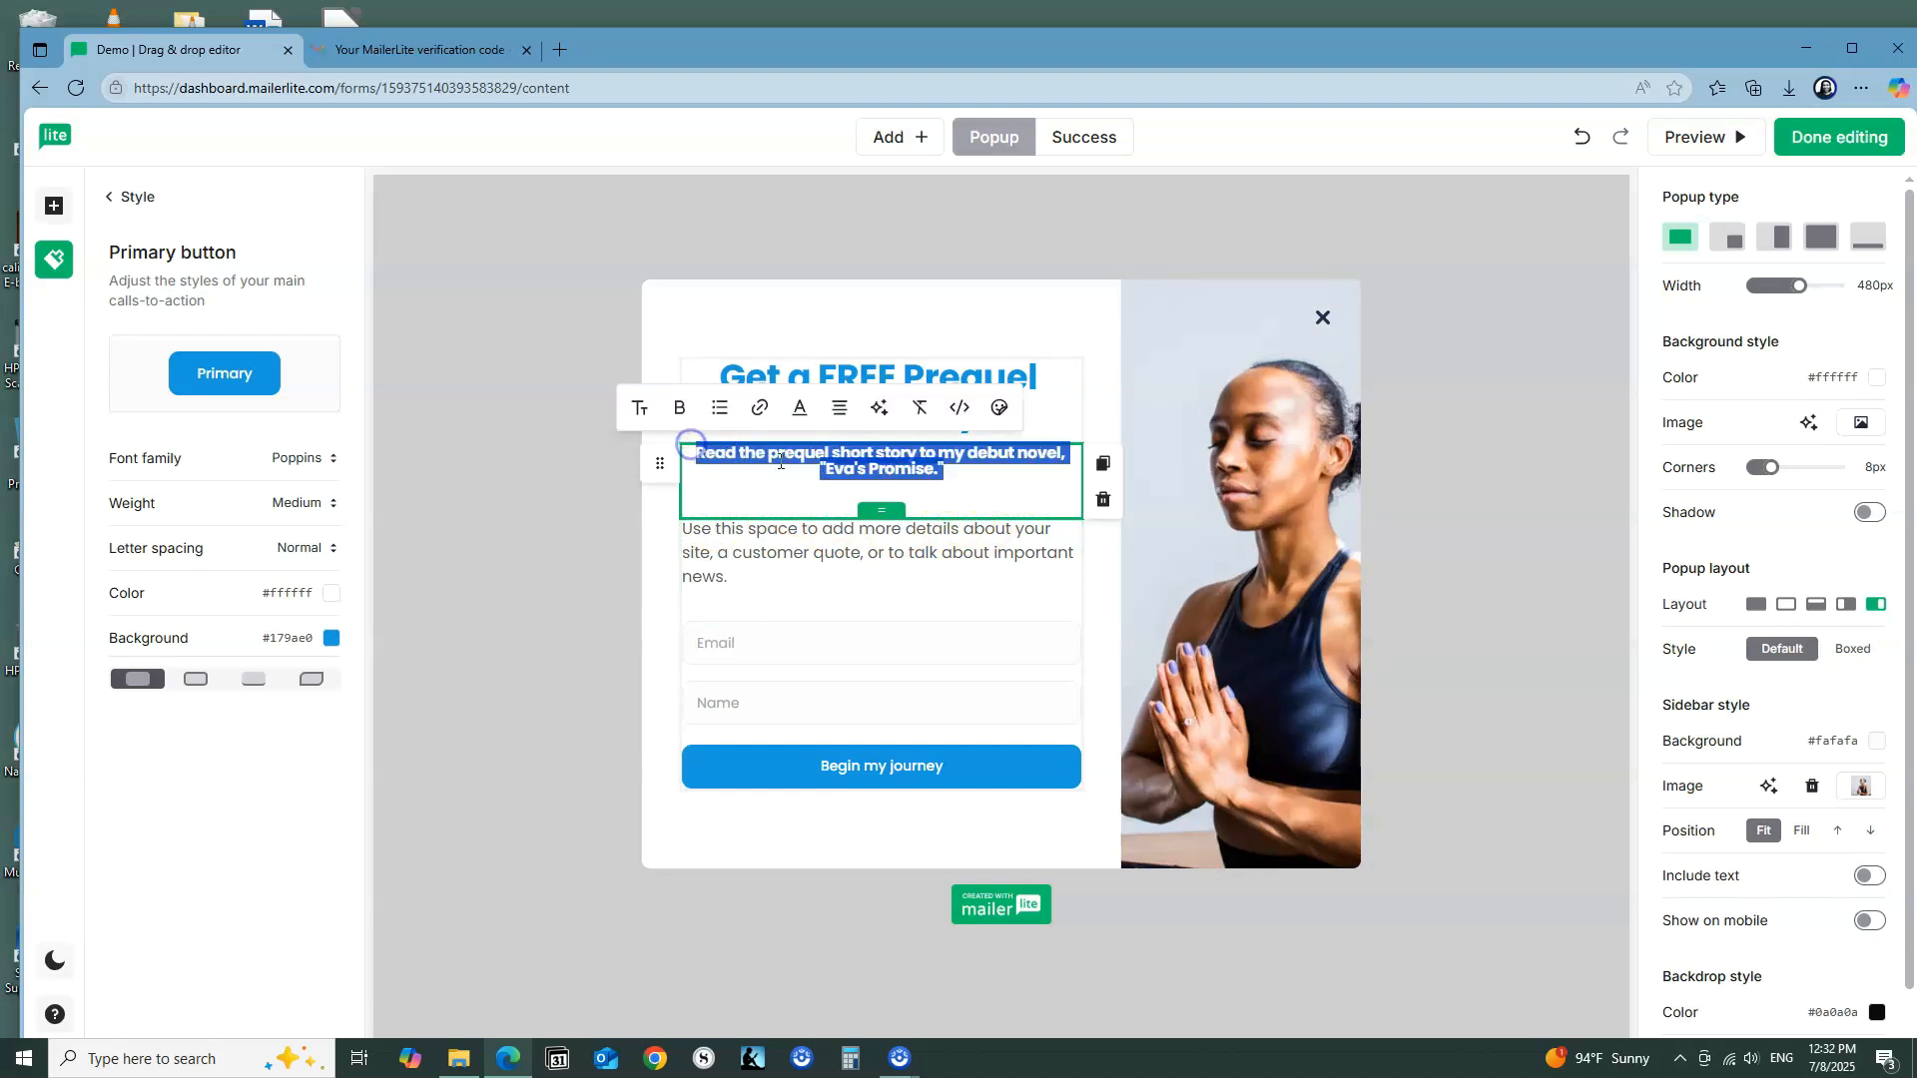
click(640, 408)
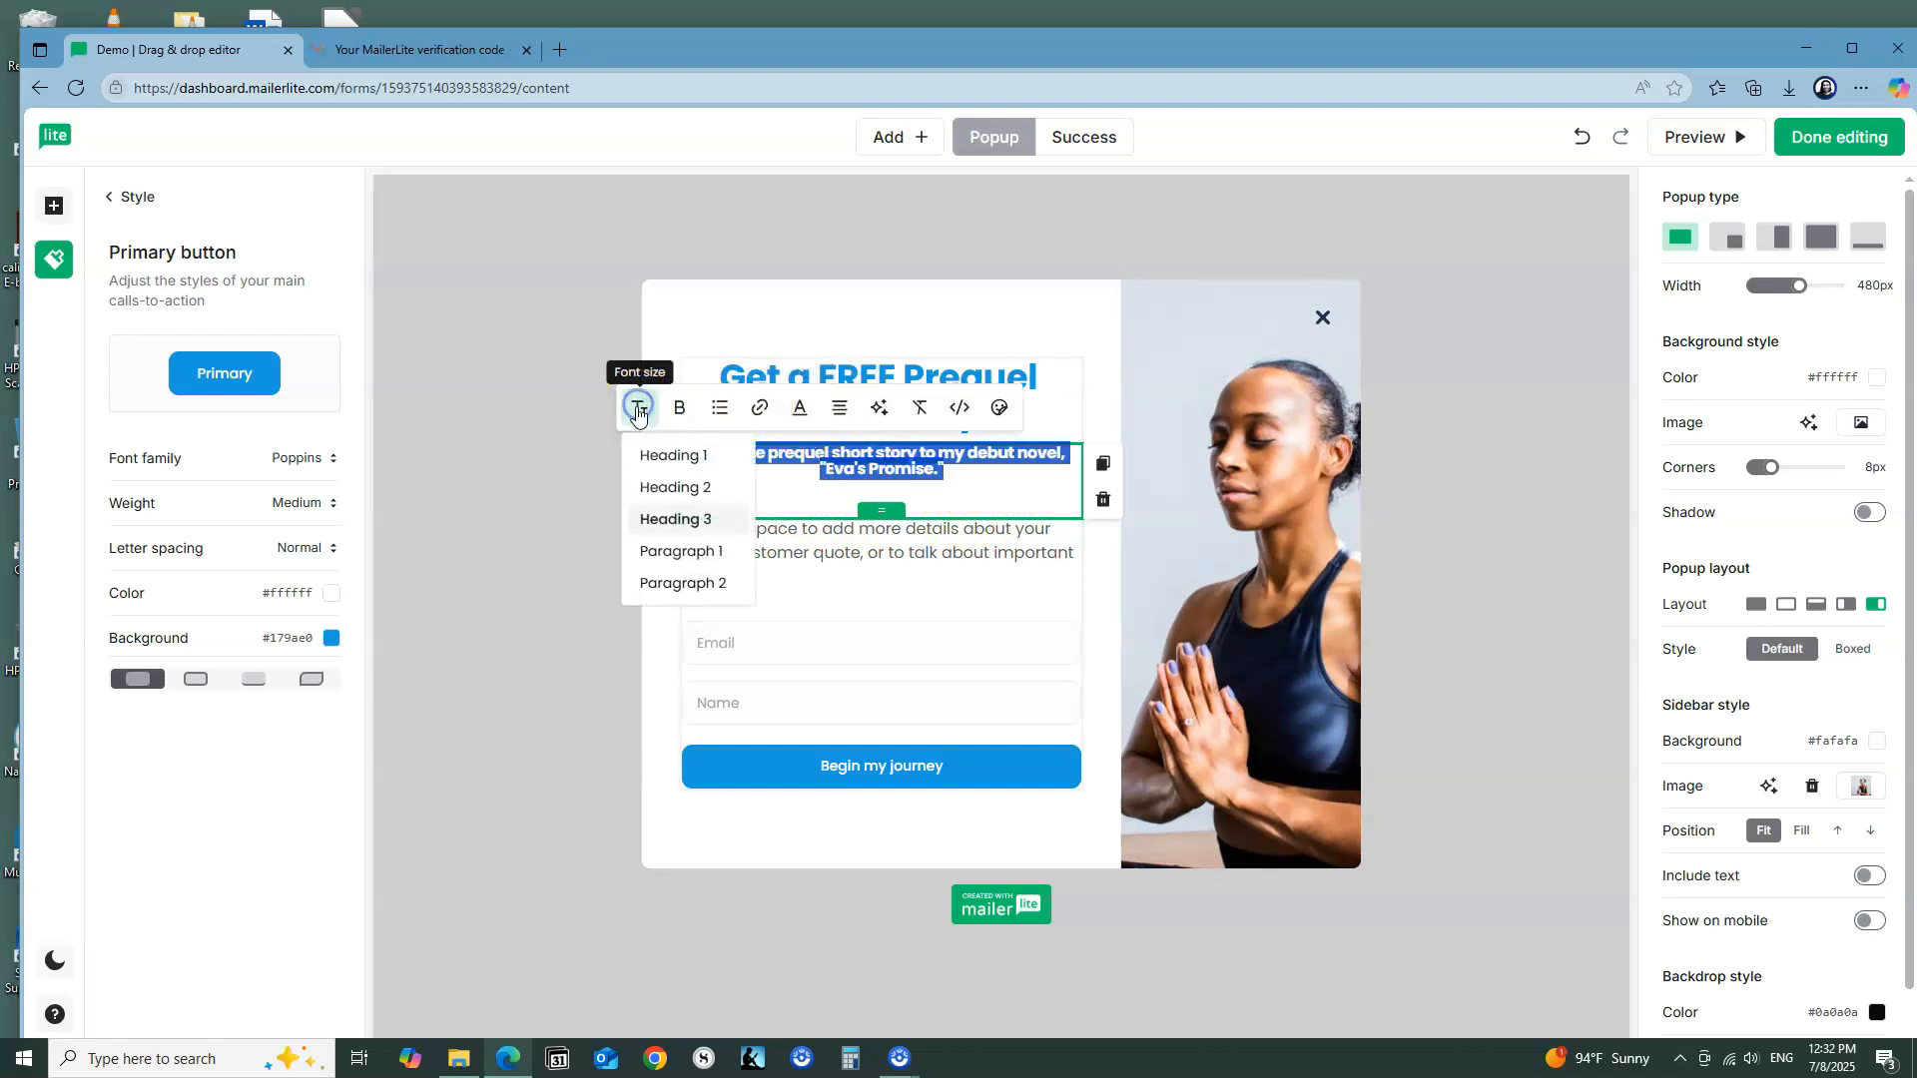
click(704, 495)
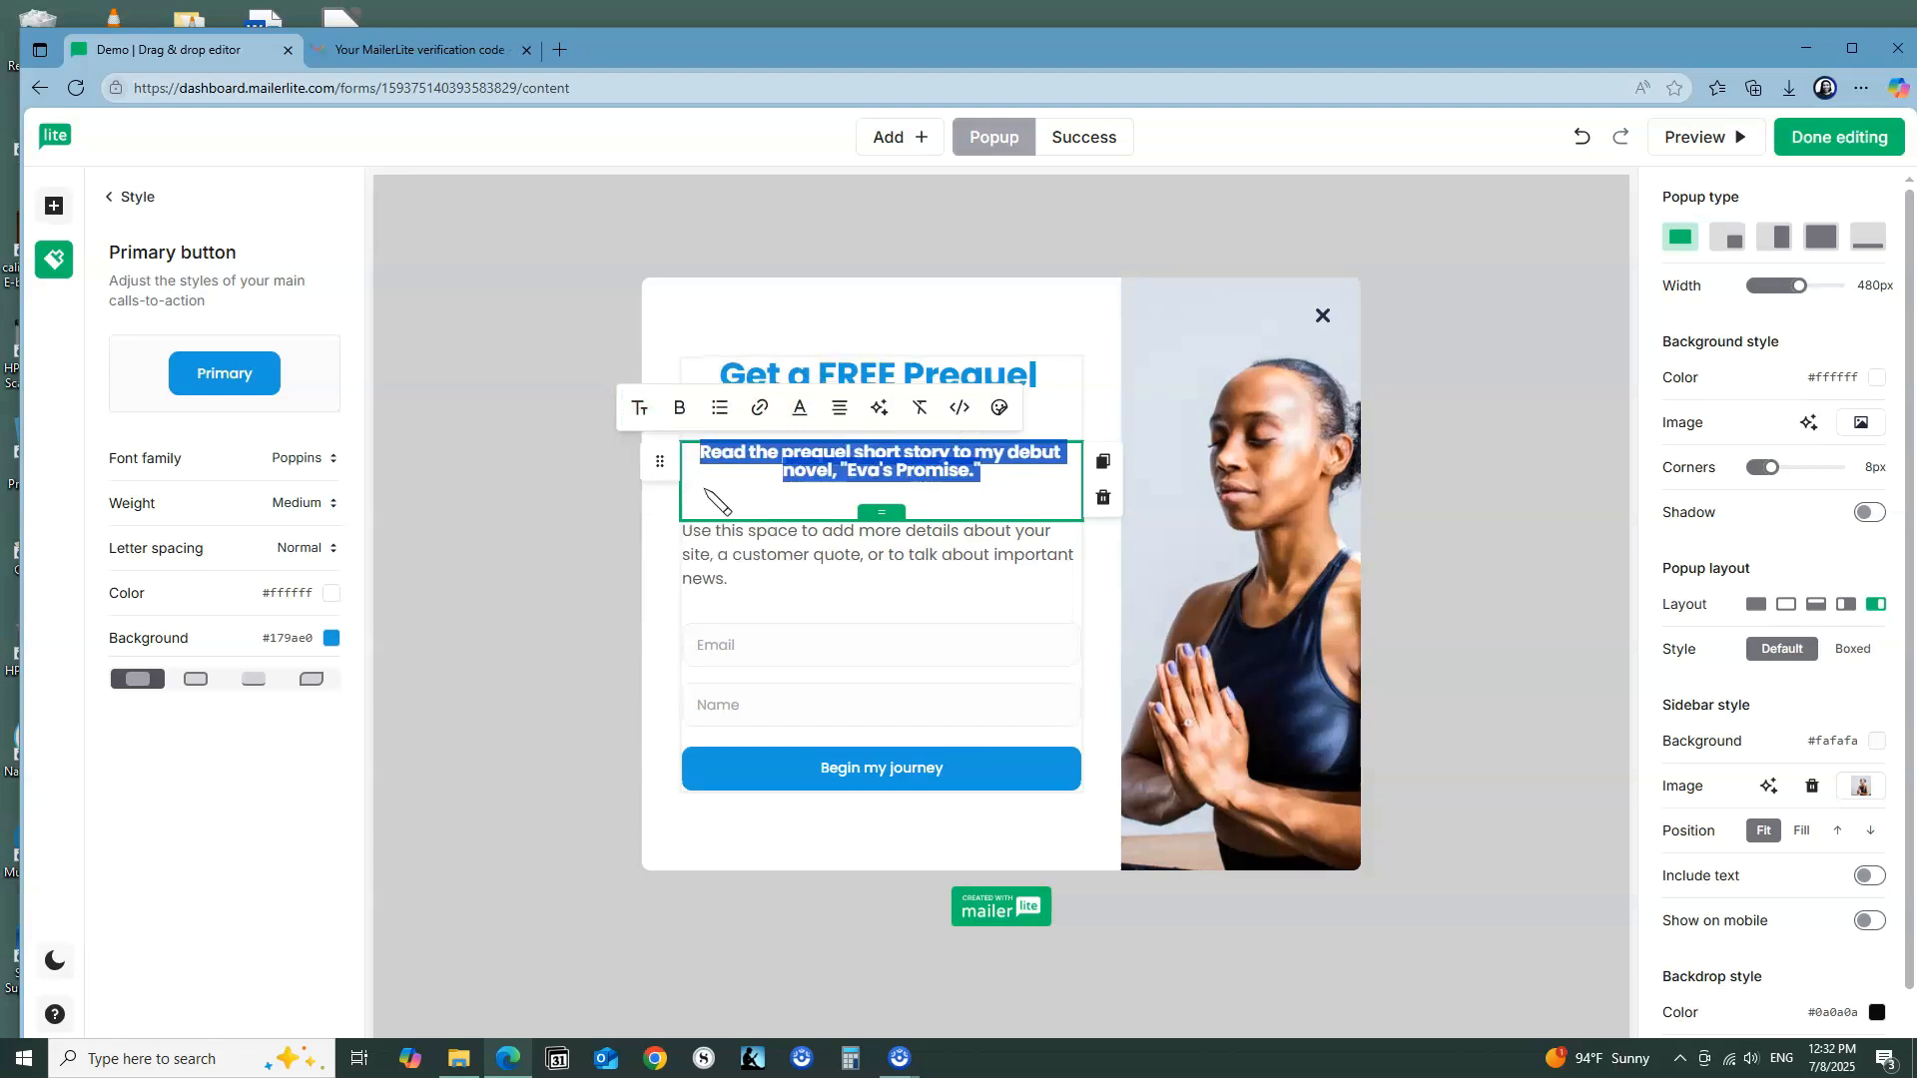
Step: Replace the placeholder paragraph with "Discover the backstory of Andre and Eva and the last minute decision that changed their life forever..."
click(1004, 481)
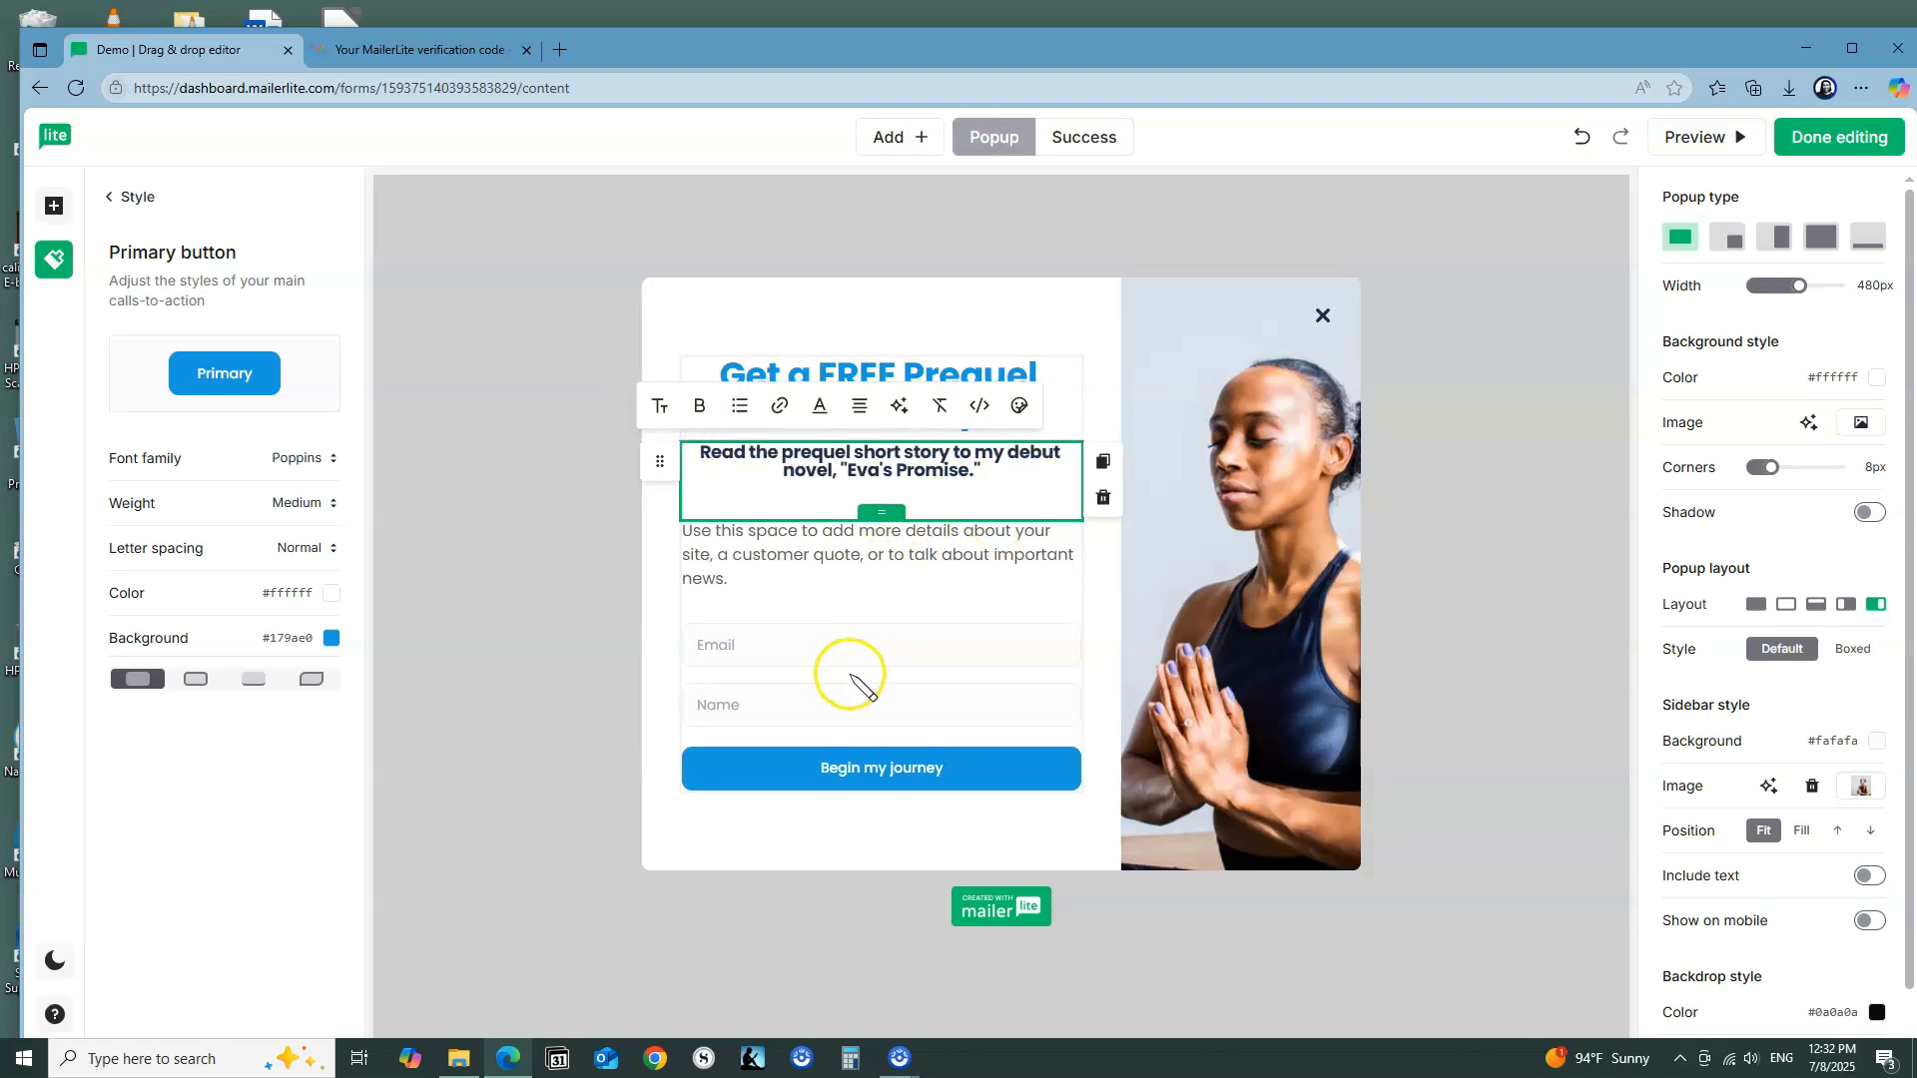
click(749, 584)
triple_click(693, 557)
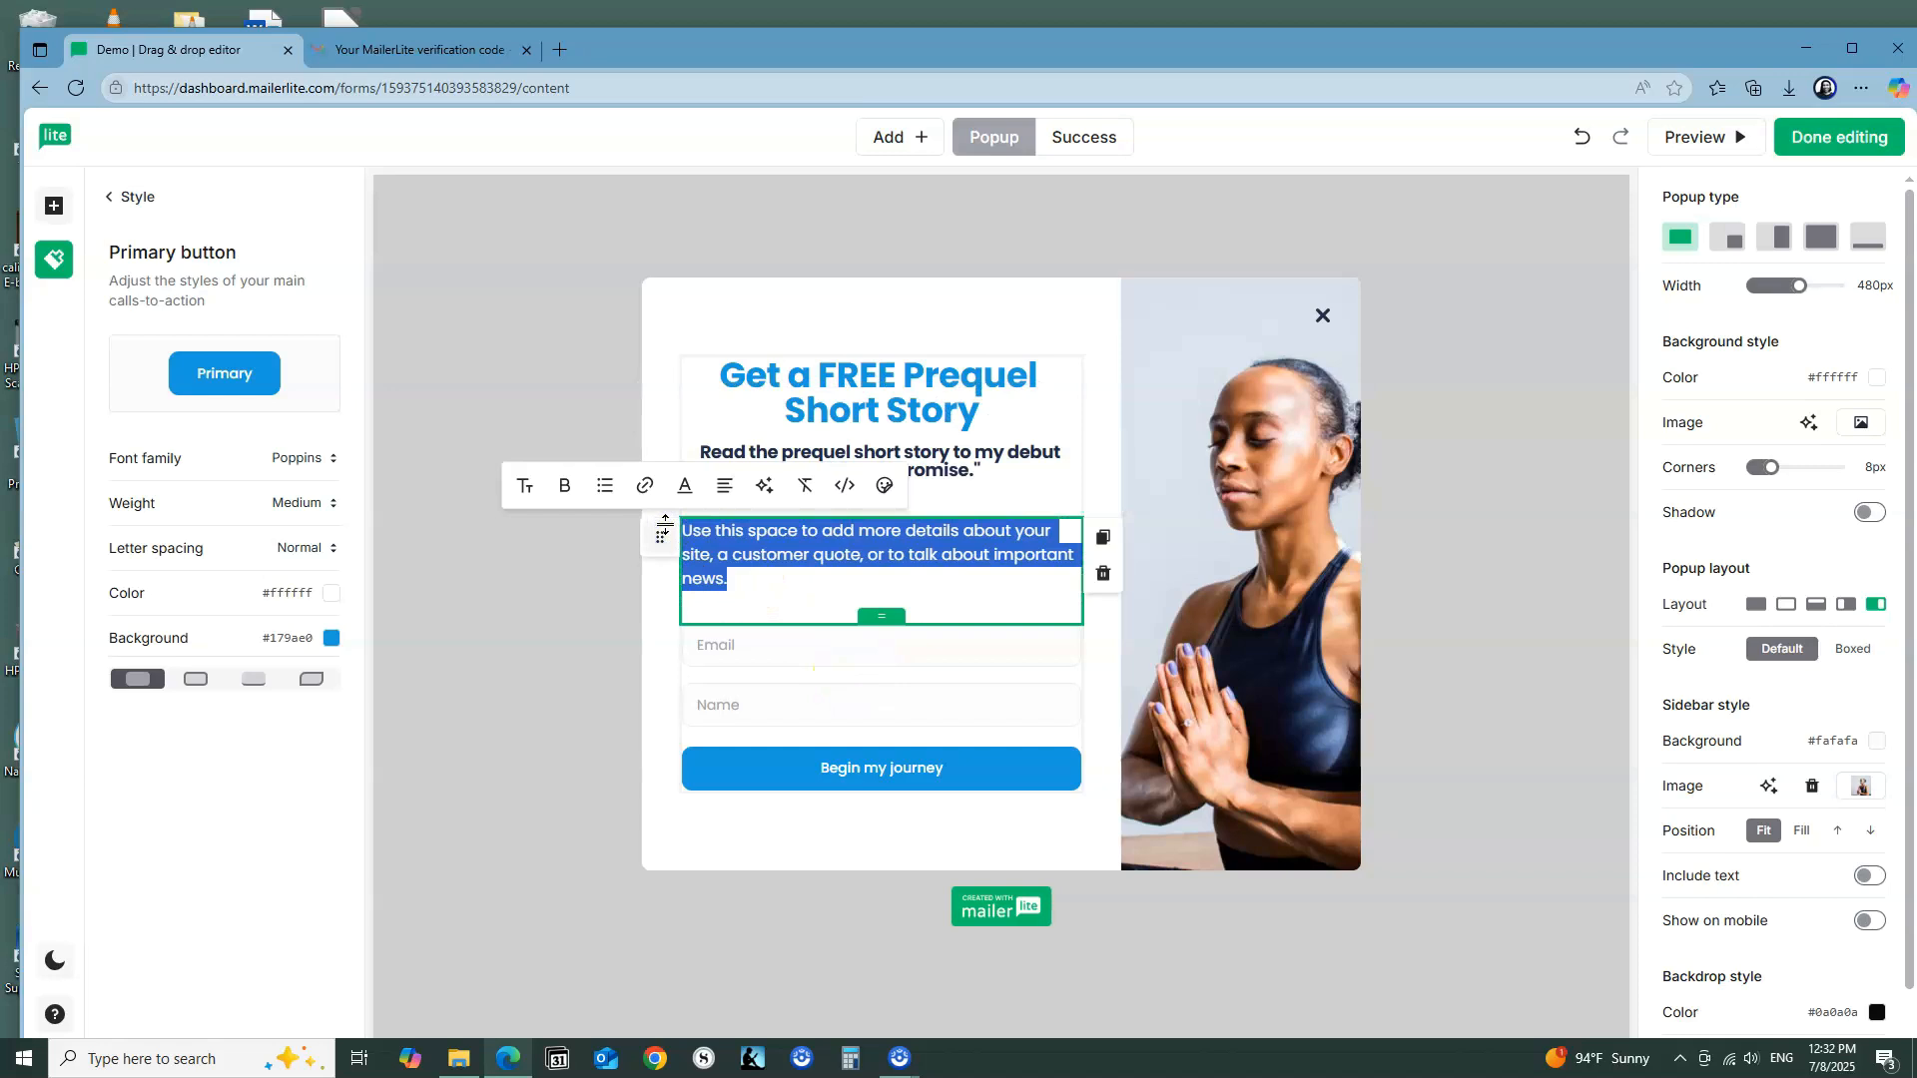
key(BackSpace)
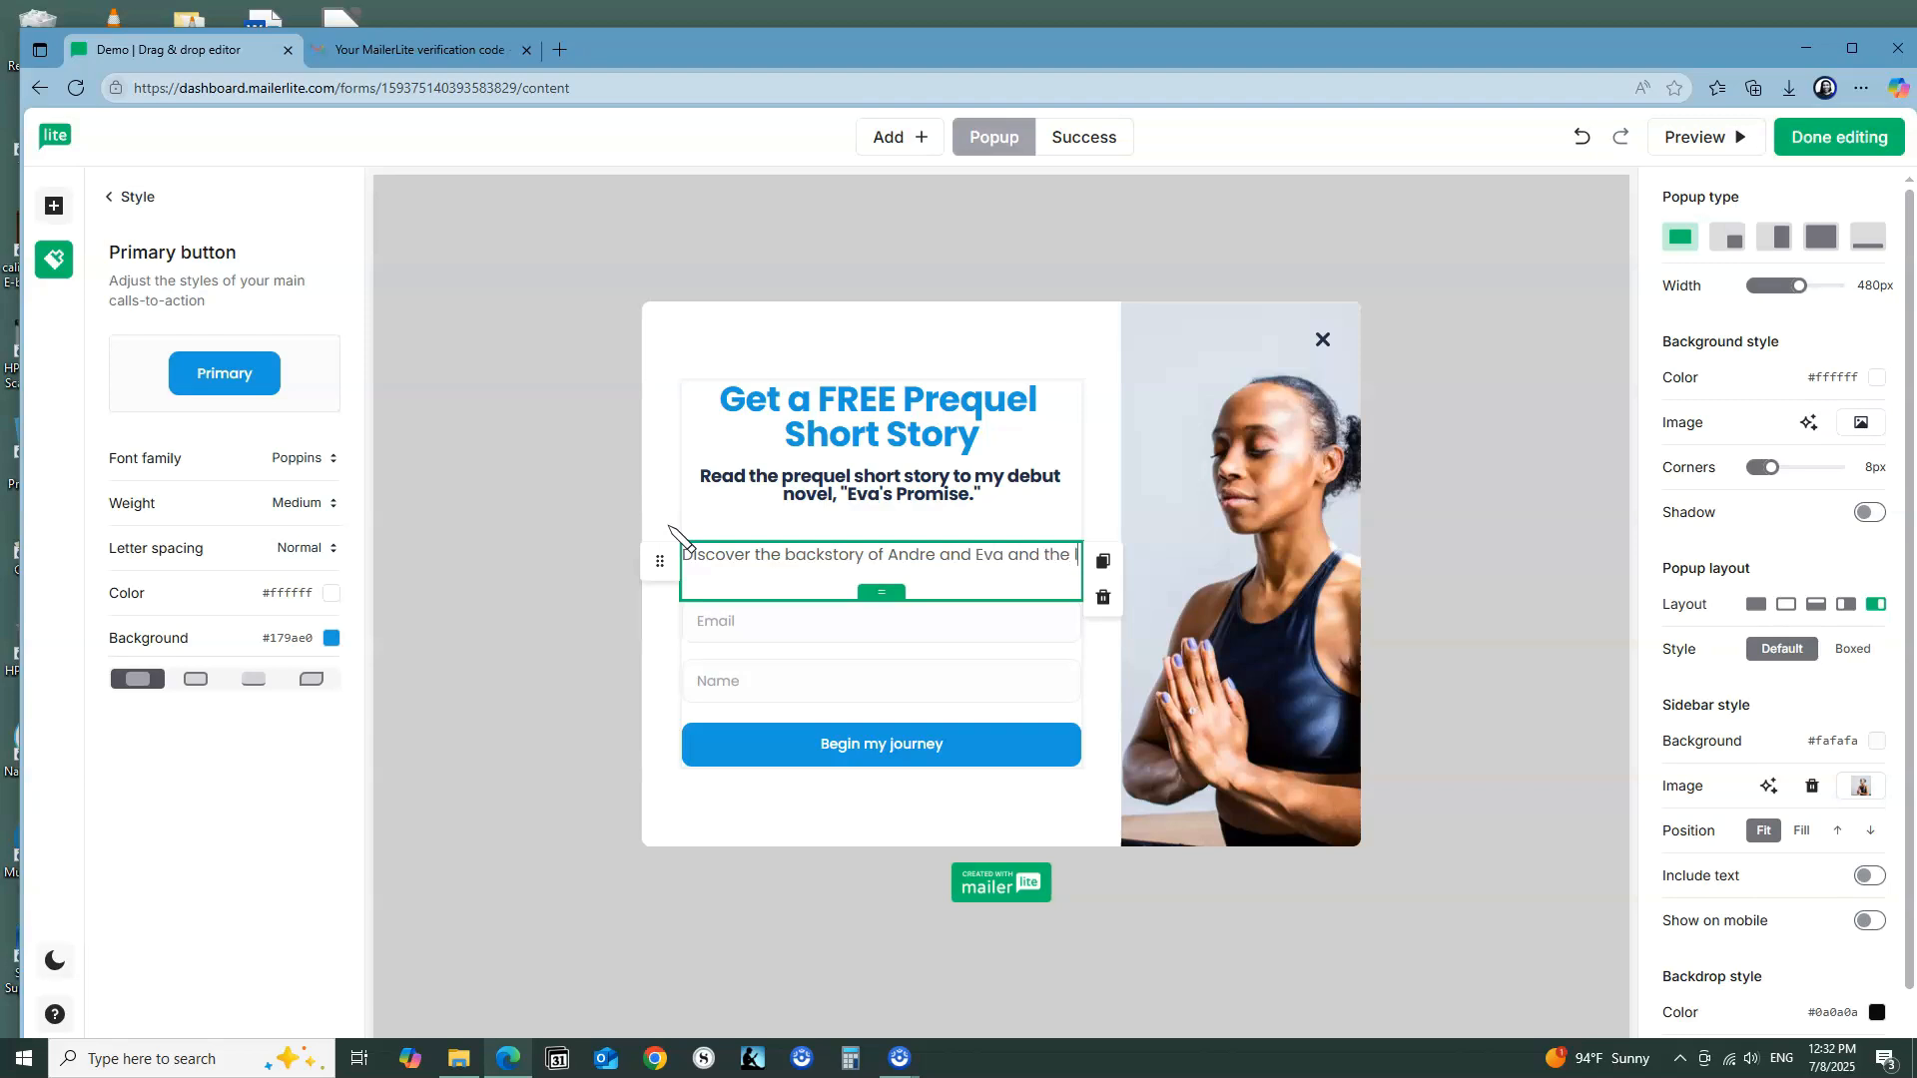
text(ast)
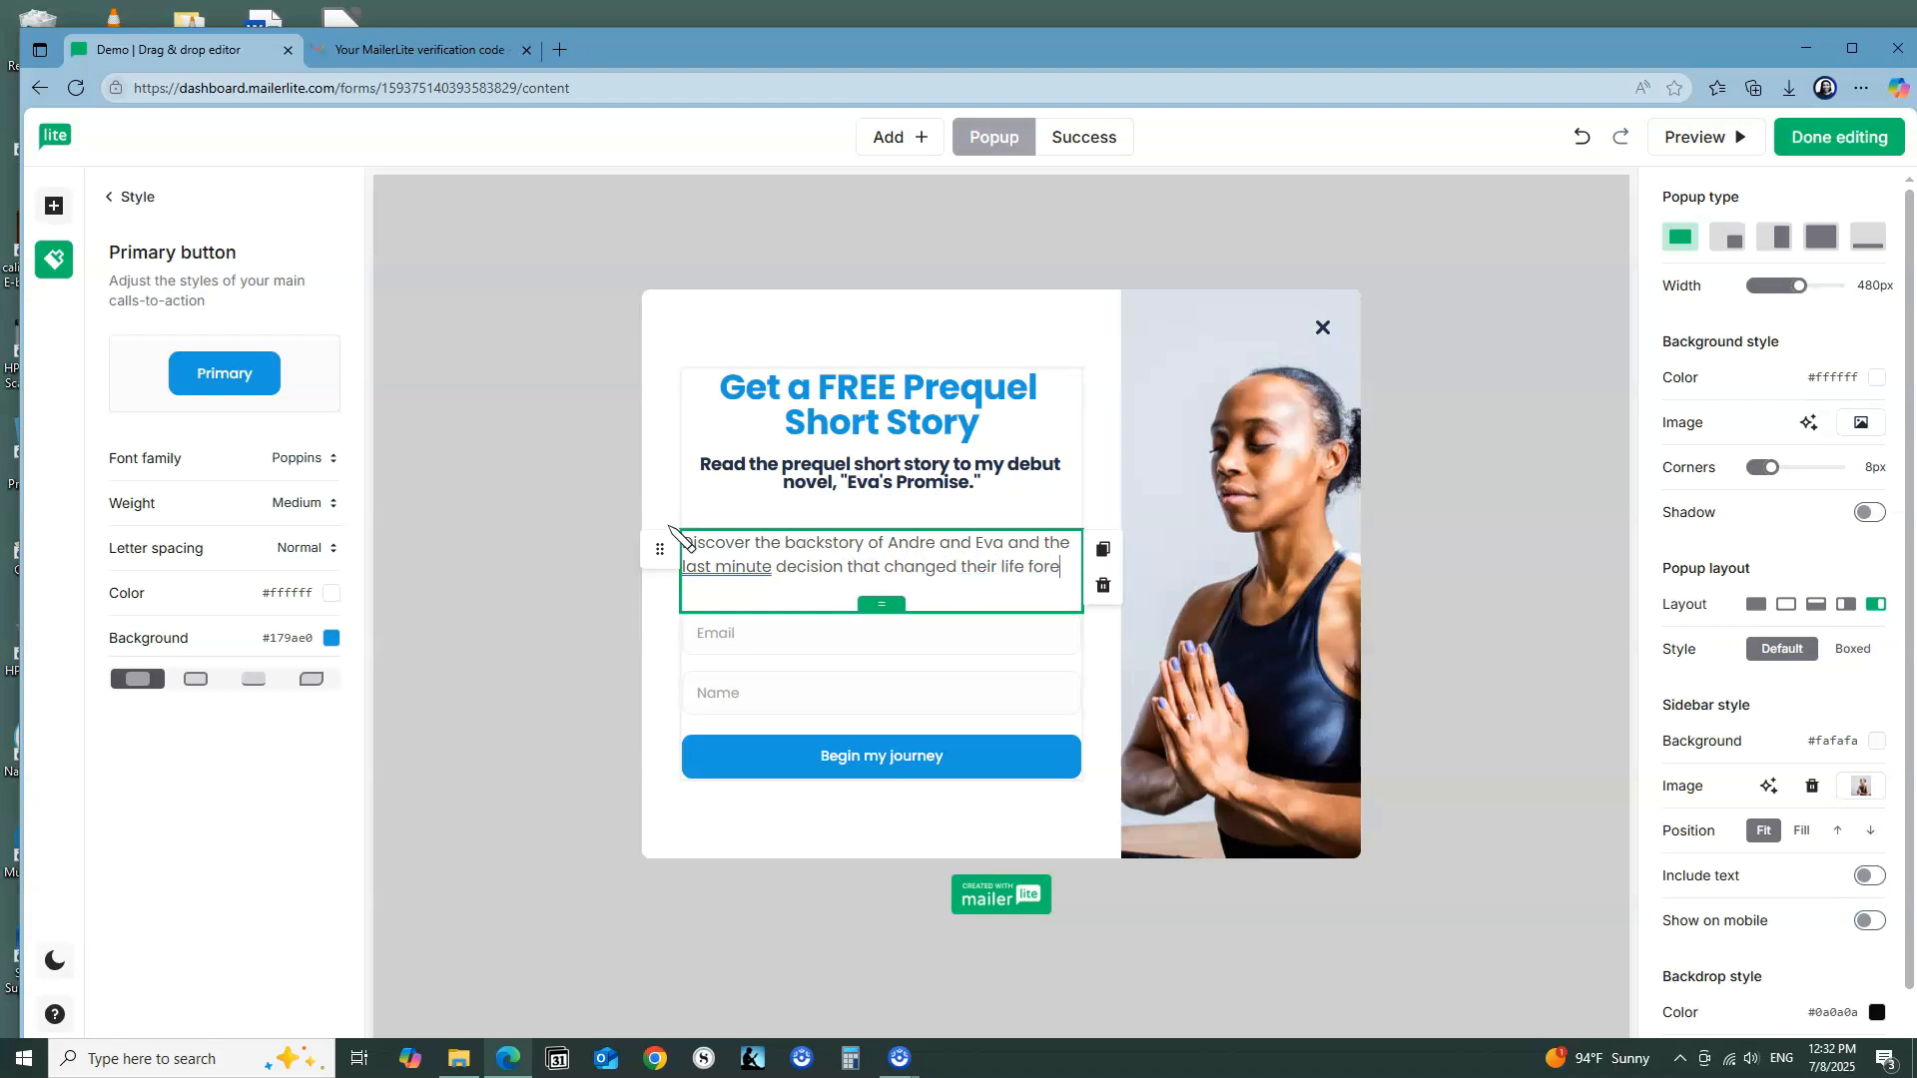
text(ver...)
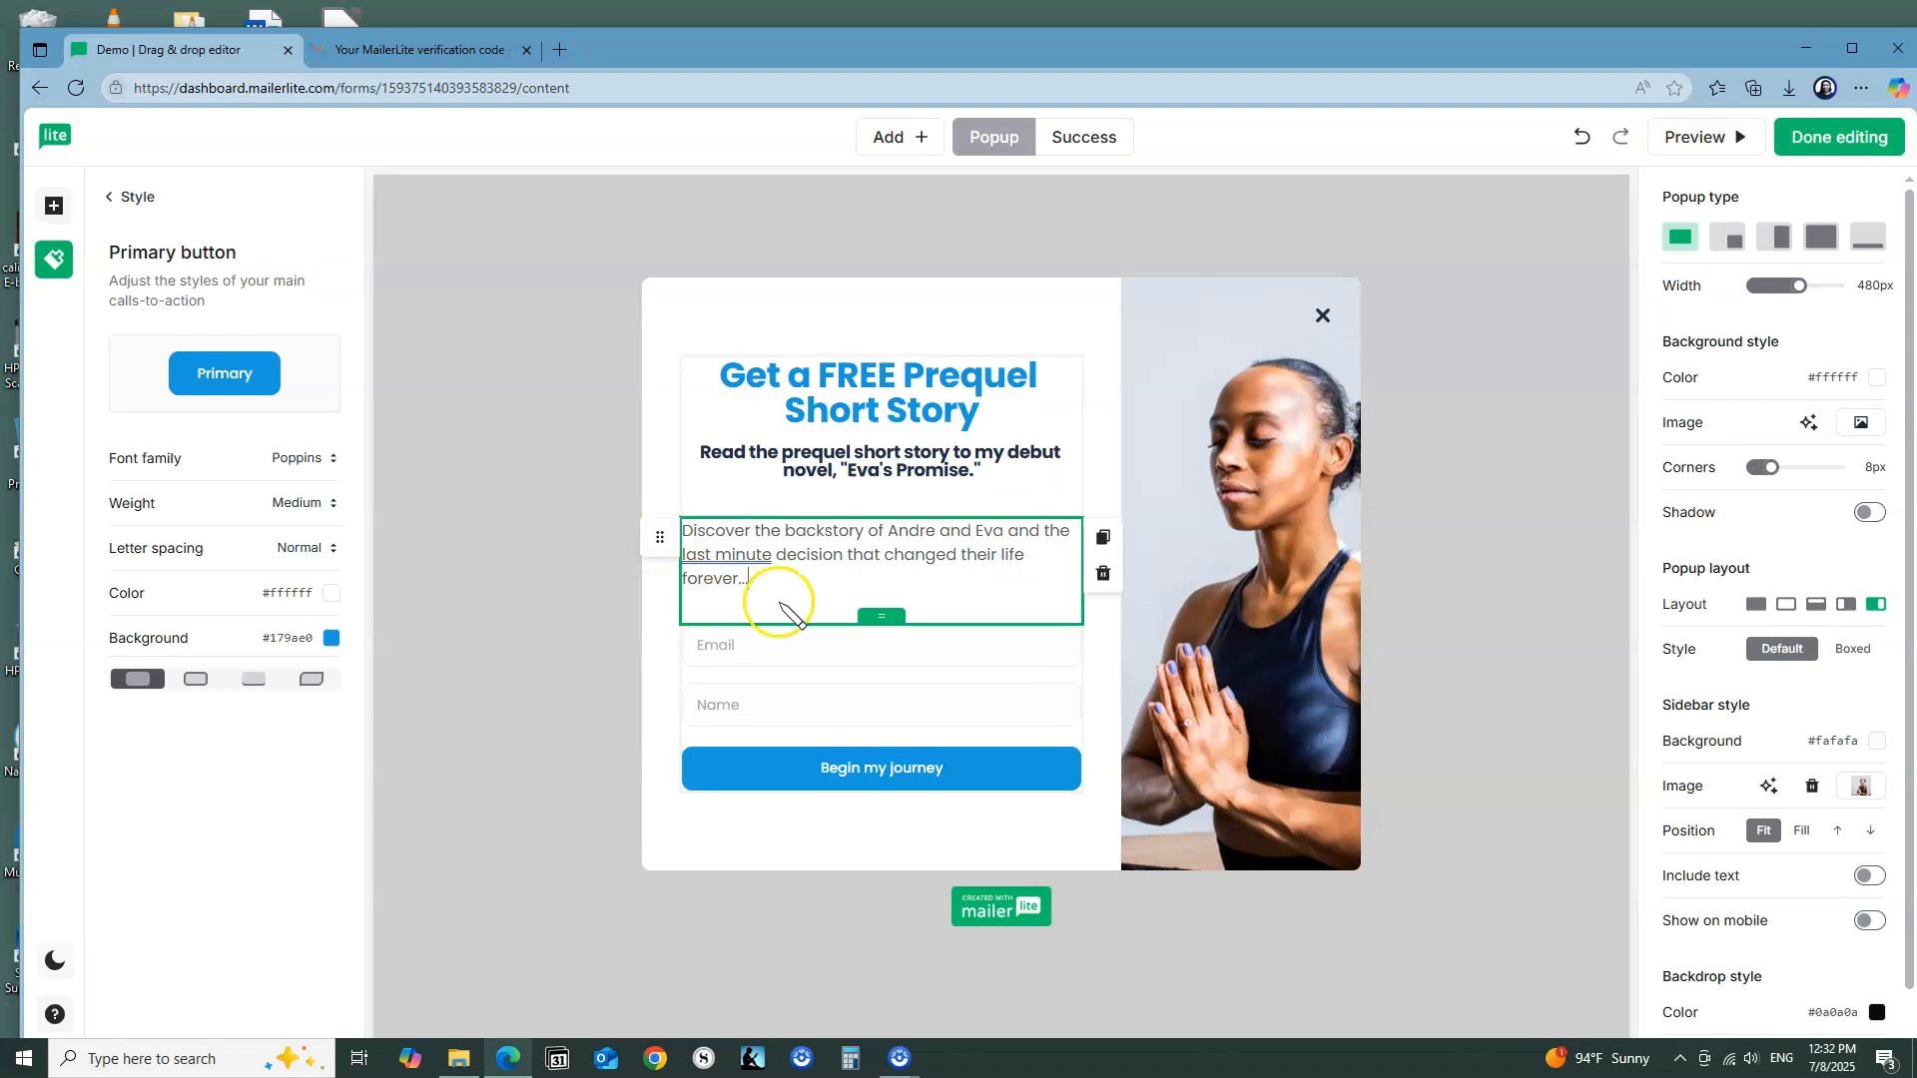
Step: Set the whole backstory paragraph to the Paragraph 2 size and center its alignment
drag(760, 580, 668, 534)
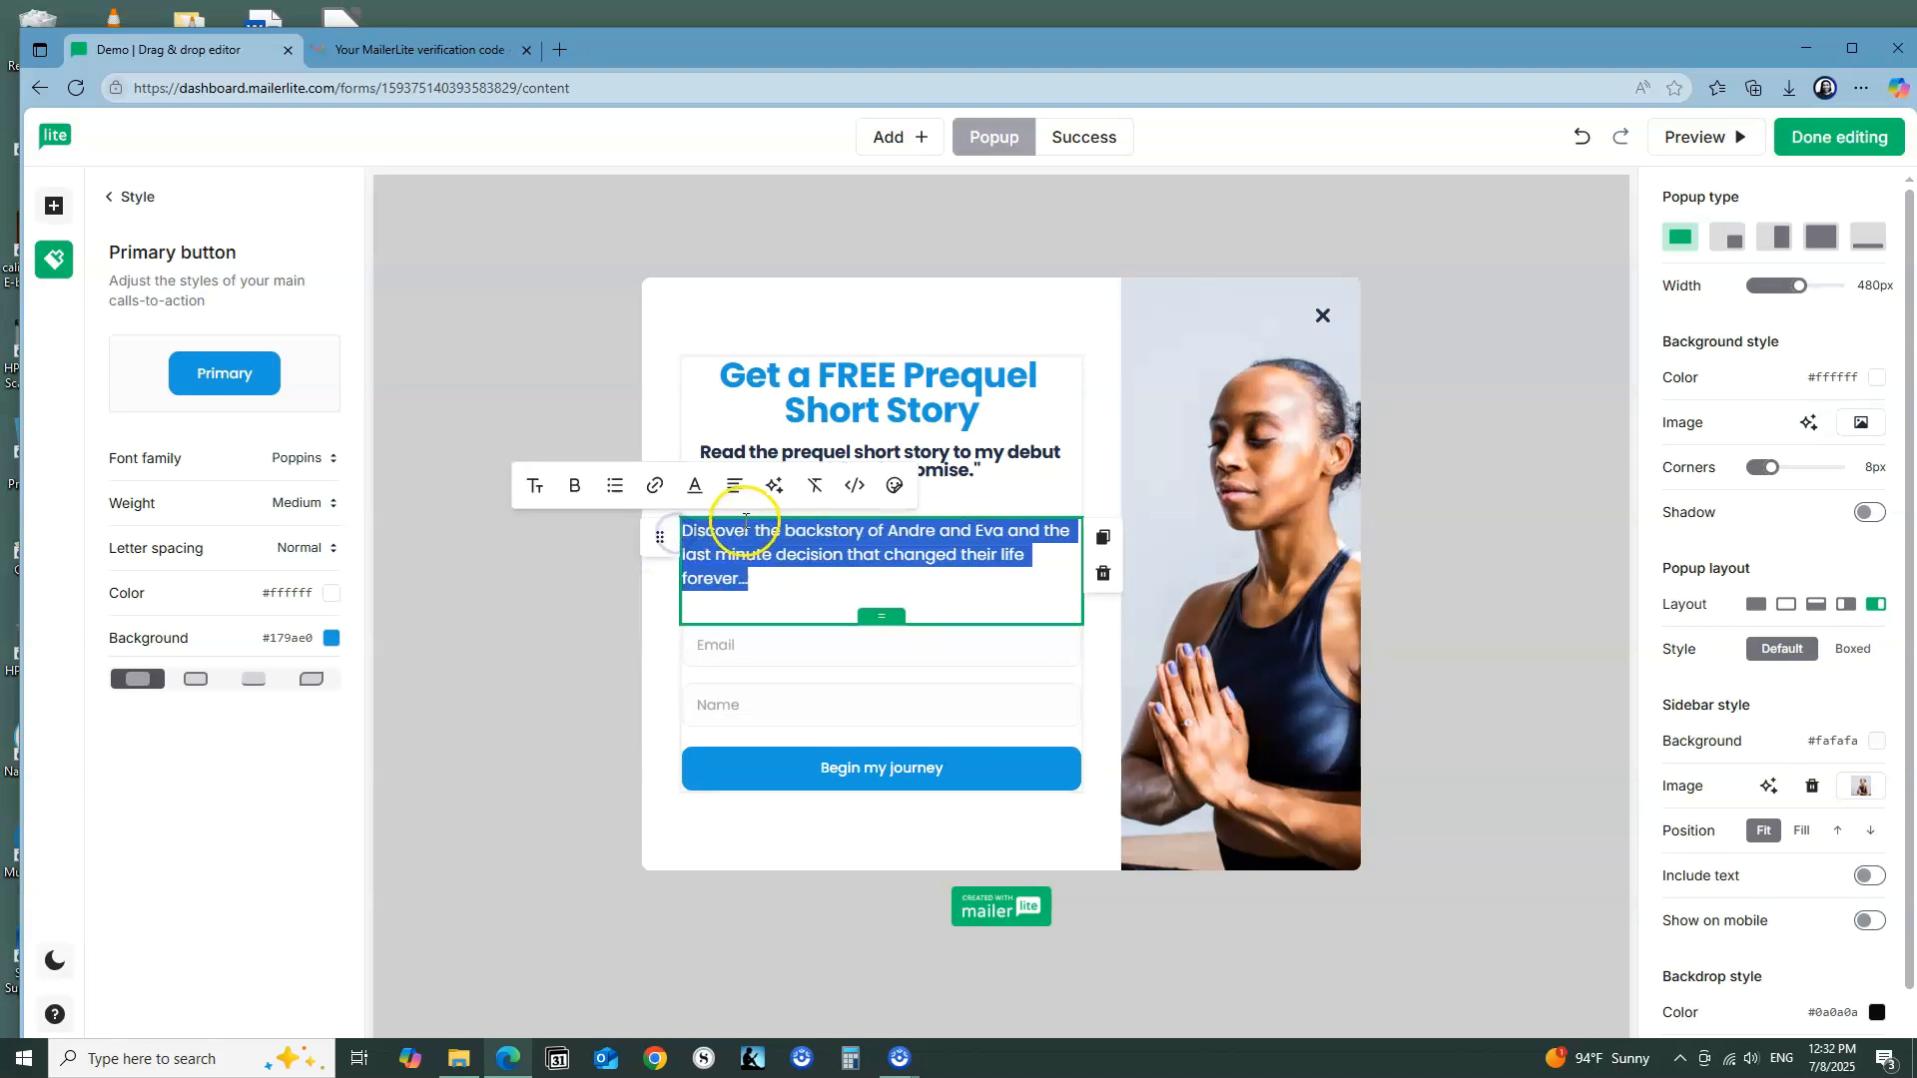
click(535, 486)
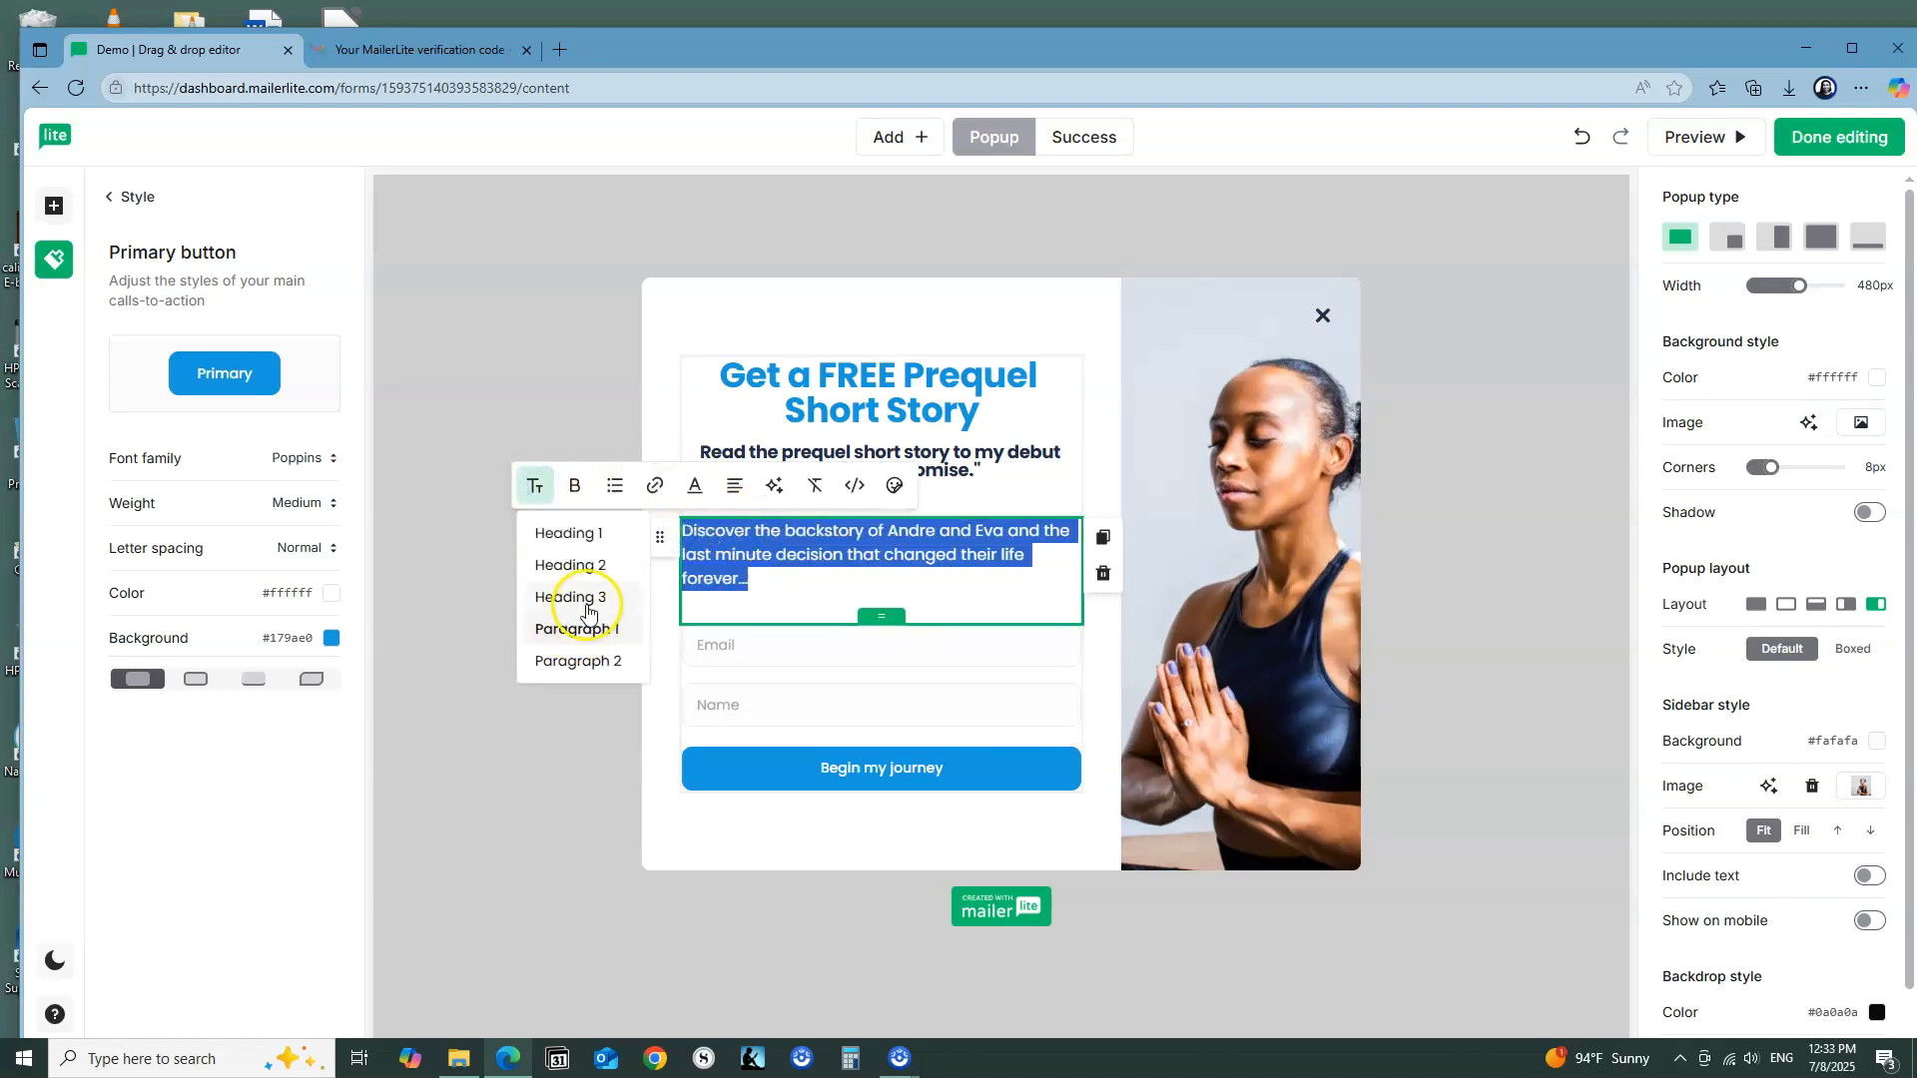
click(606, 677)
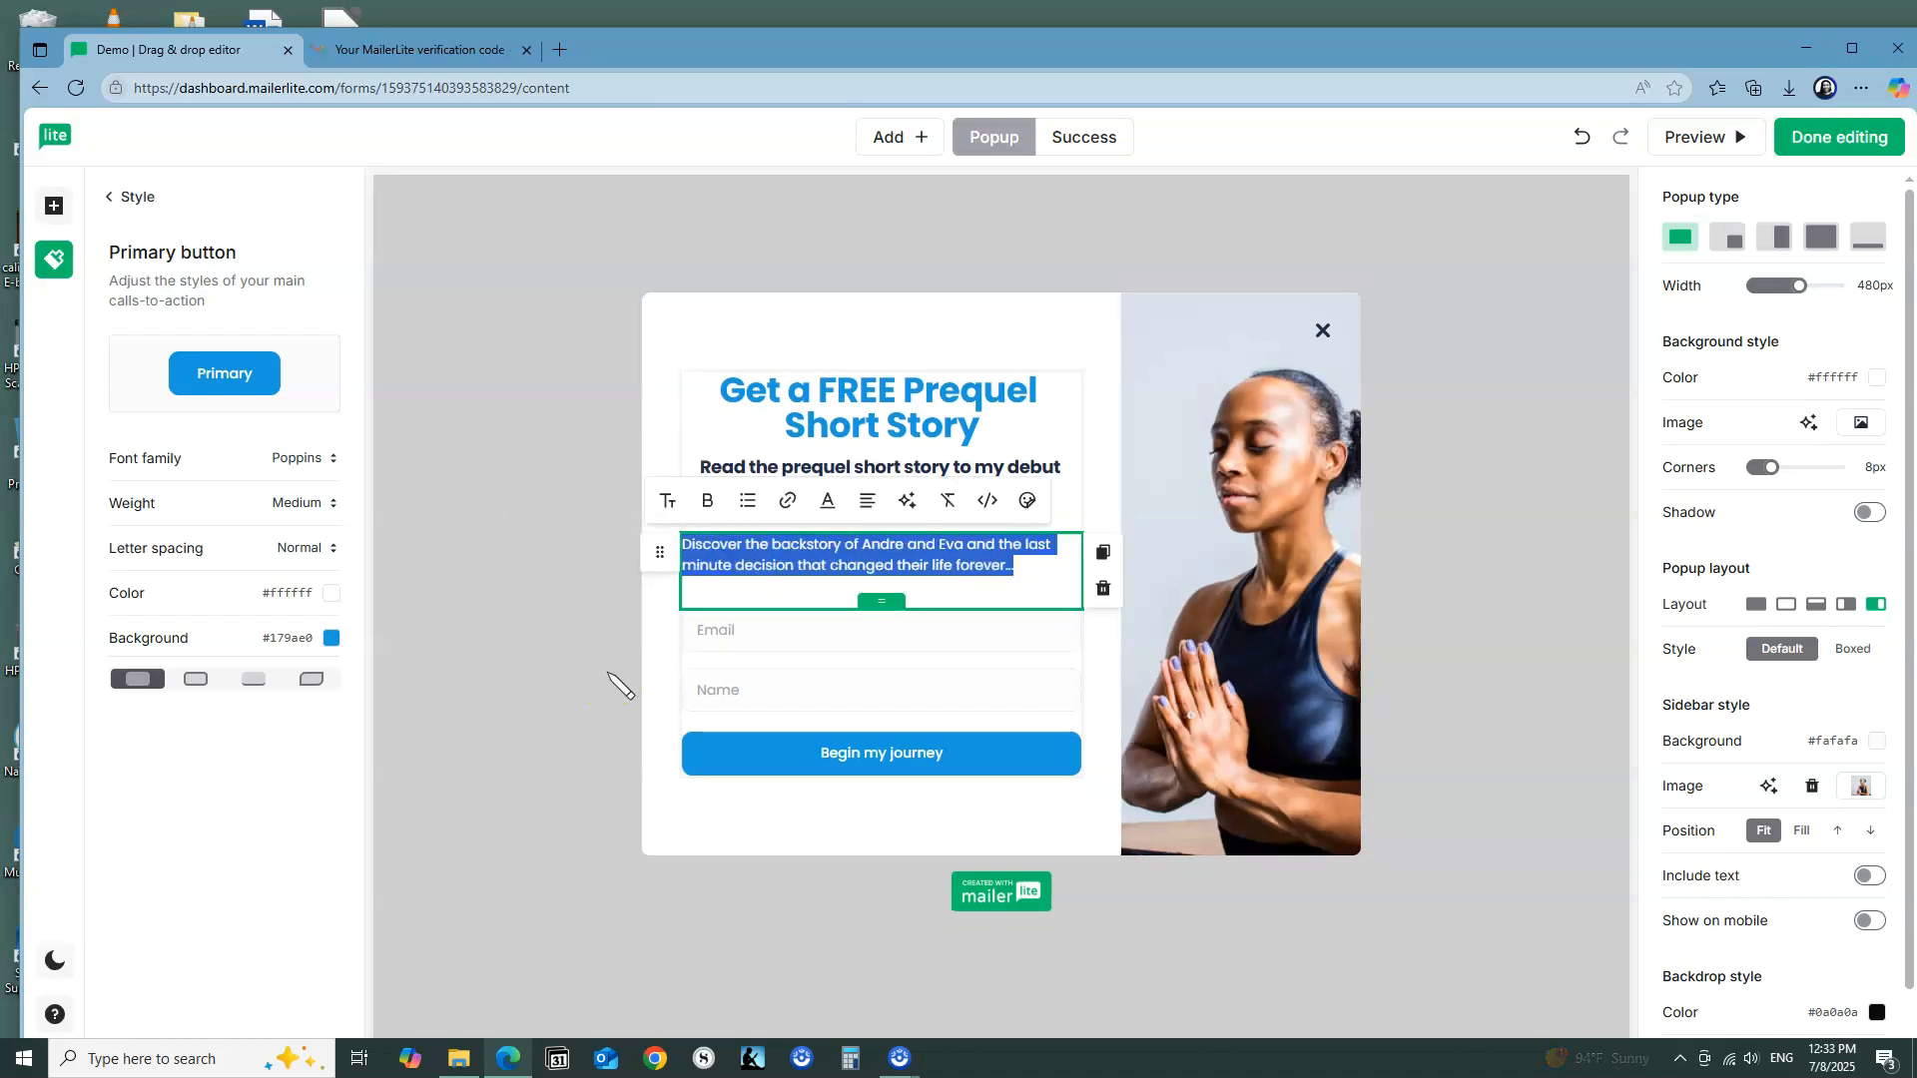
click(867, 500)
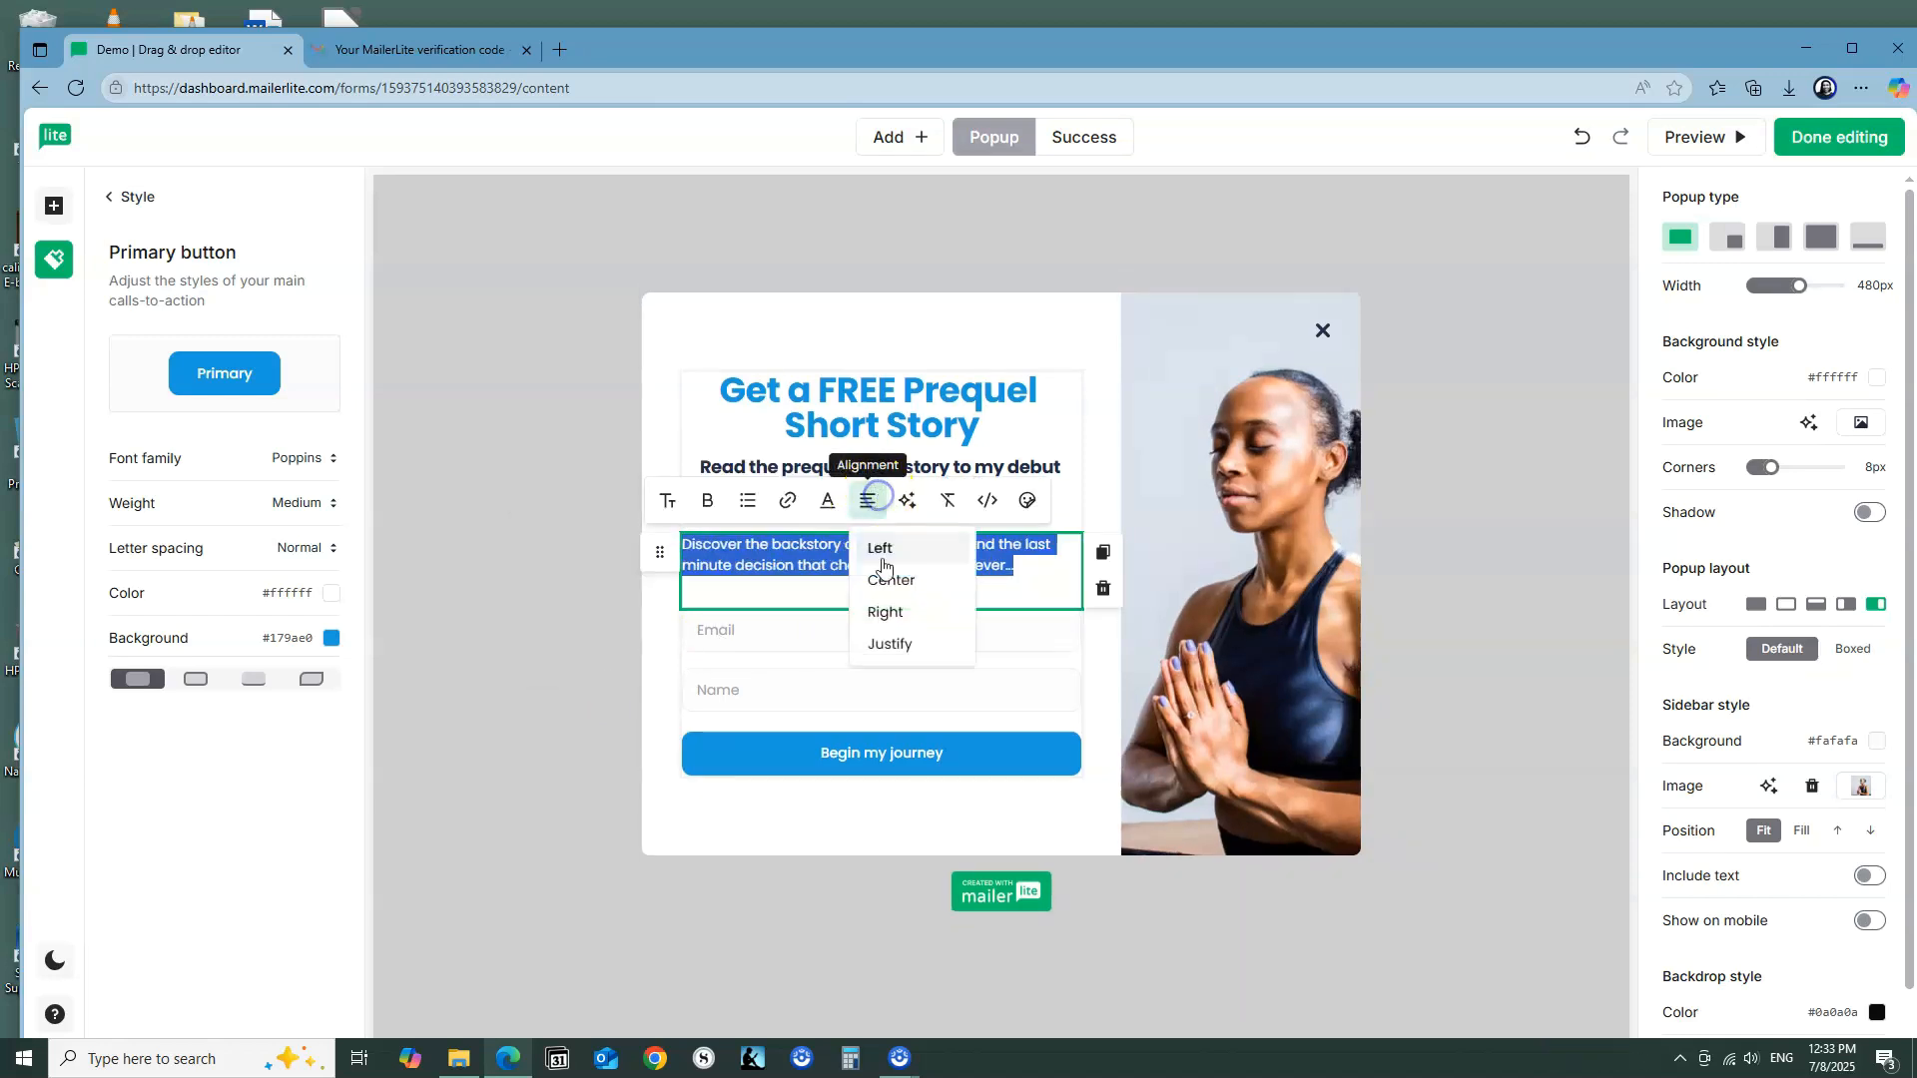
click(886, 575)
click(979, 593)
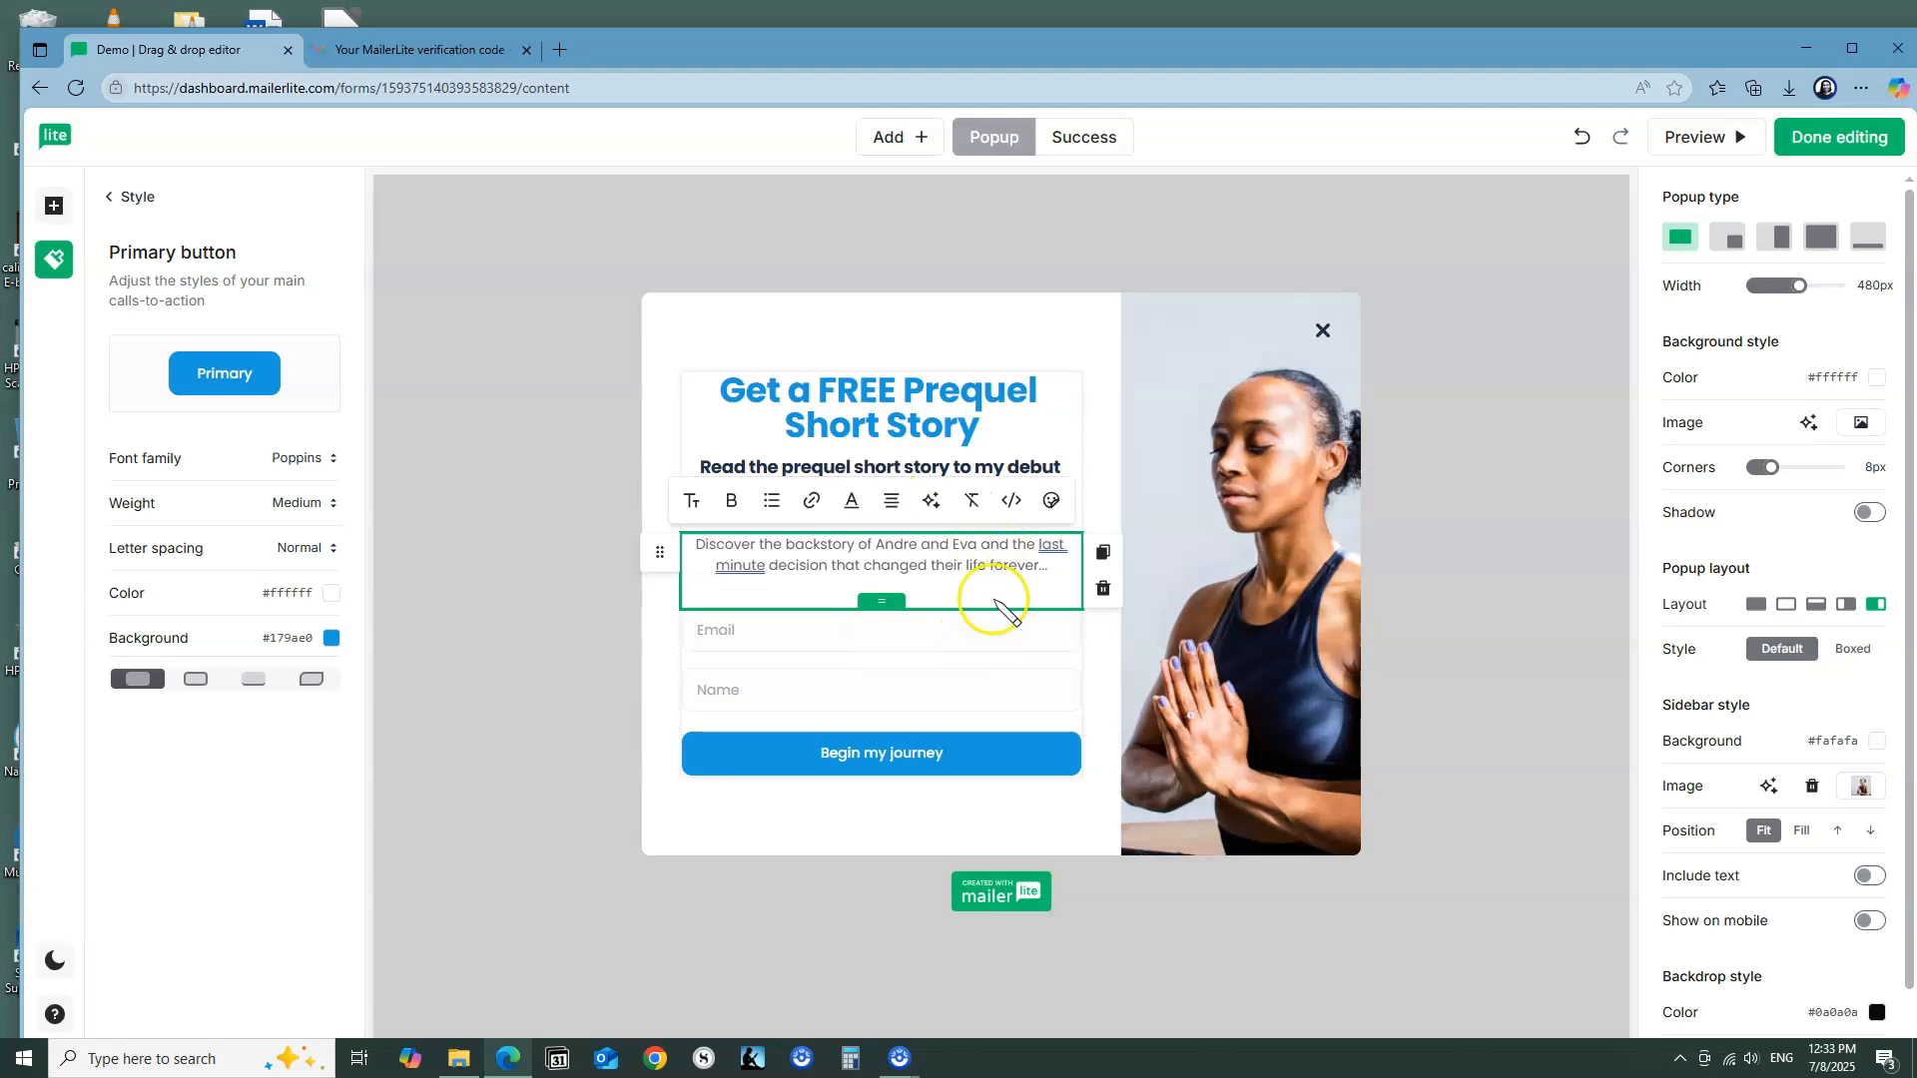
Step: Hyphenate "last-minute" in the backstory paragraph and deselect the text block
click(1051, 547)
click(751, 646)
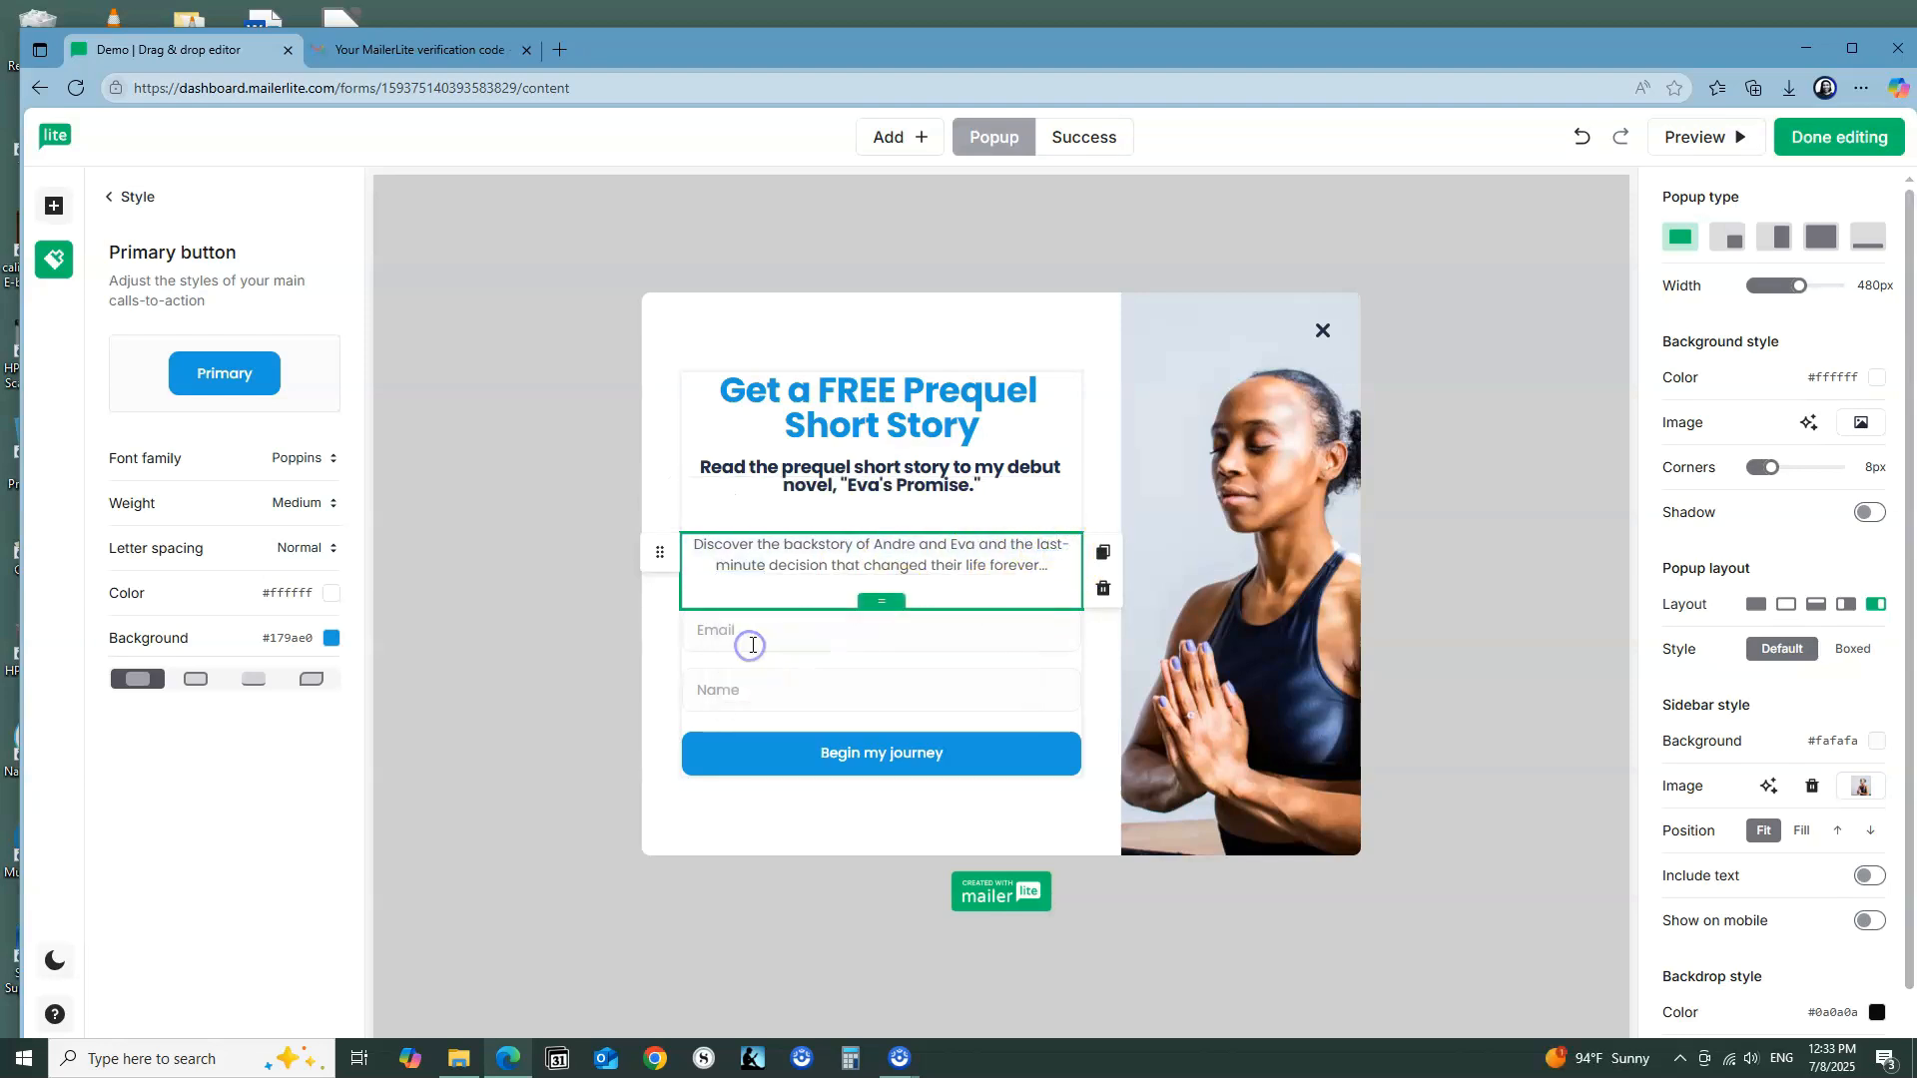
click(992, 496)
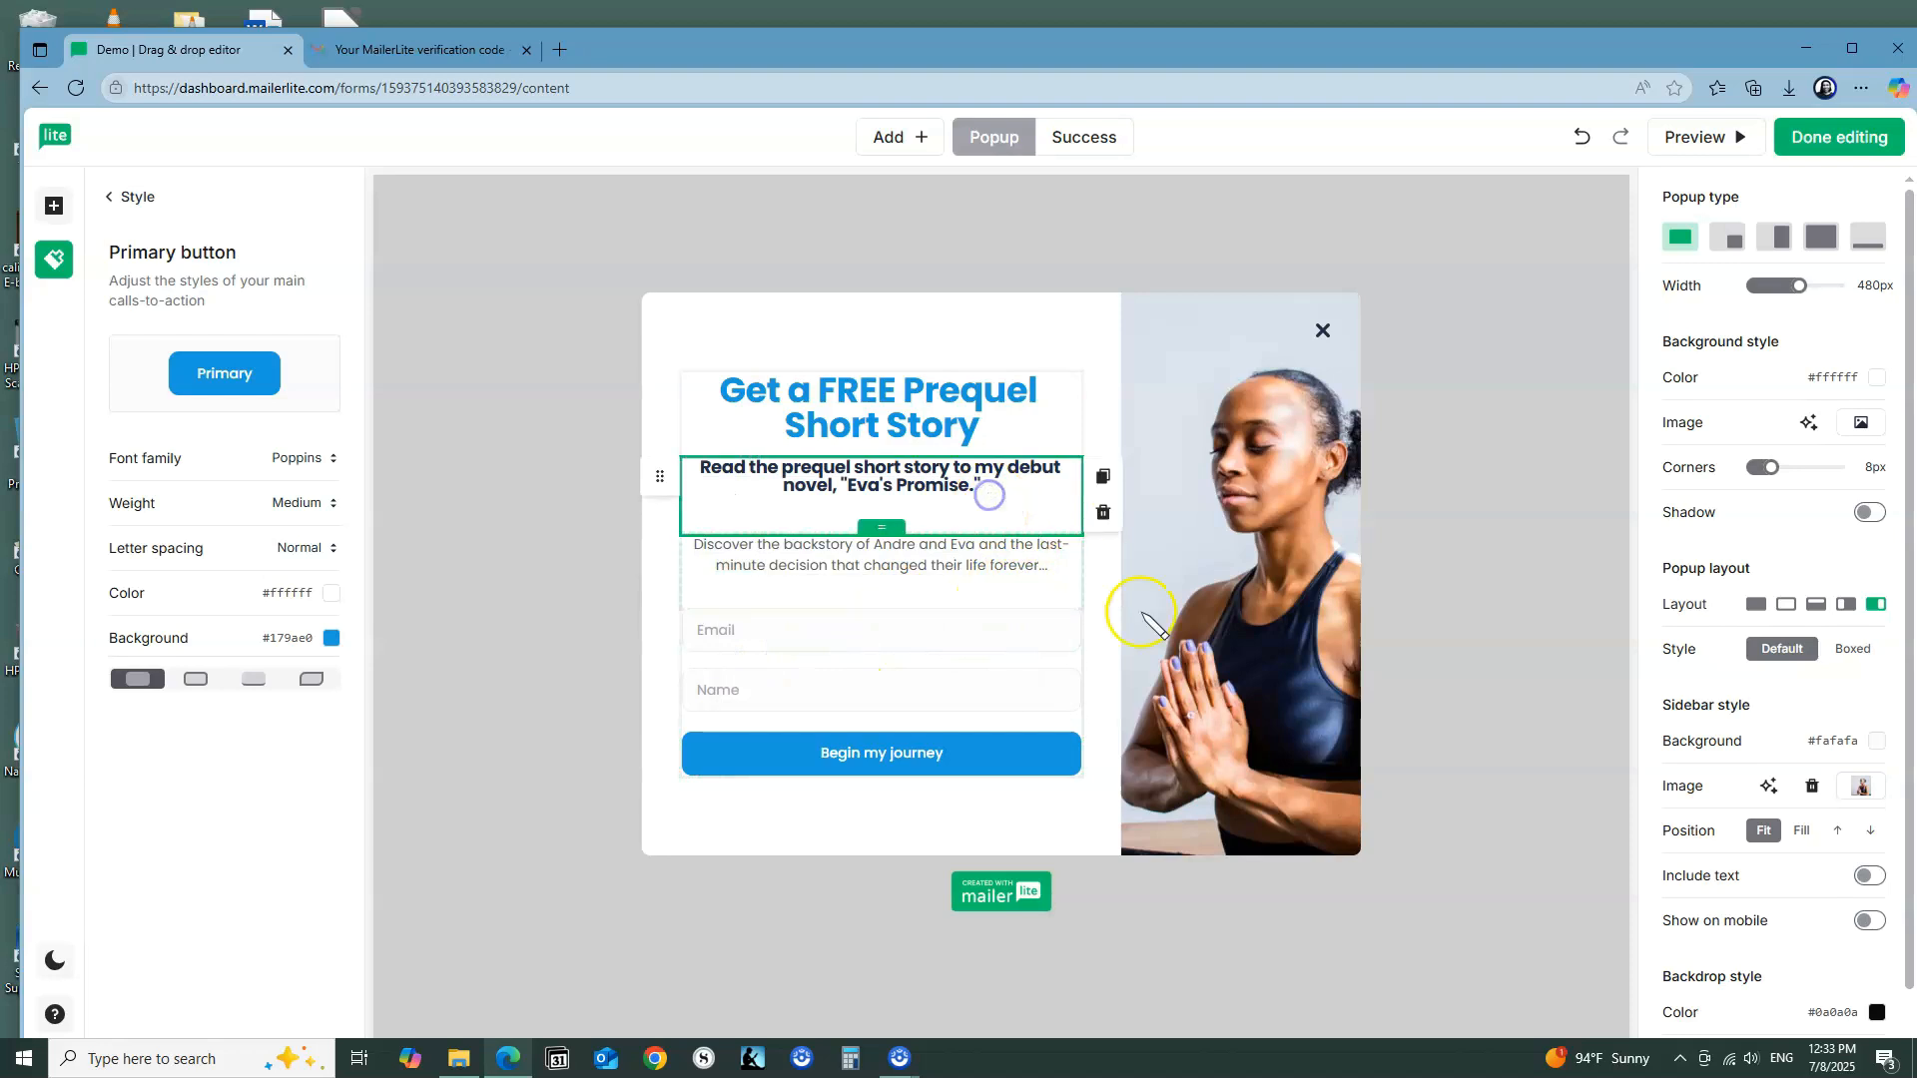
click(1378, 646)
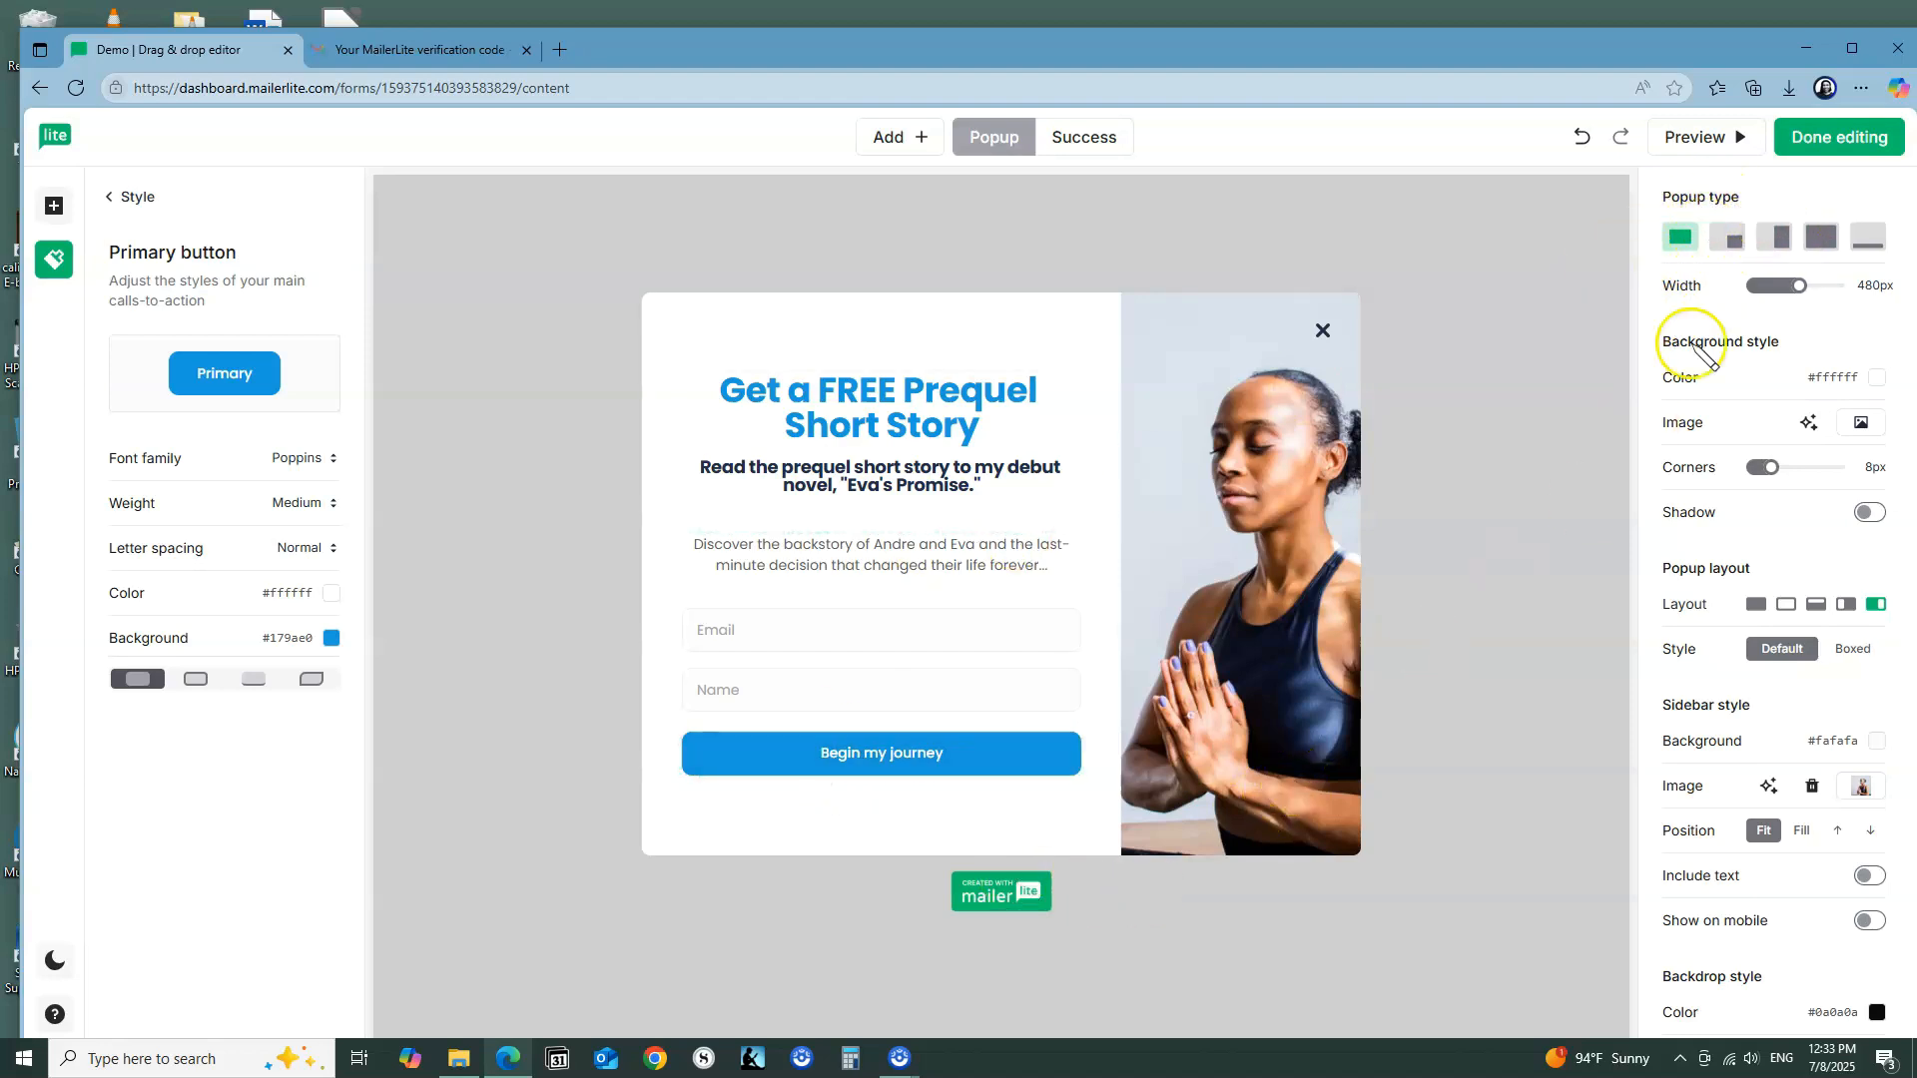
Step: Try the slide-in, half-screen, full-screen and bottom bar popup types, and return to Lightbox
click(1735, 245)
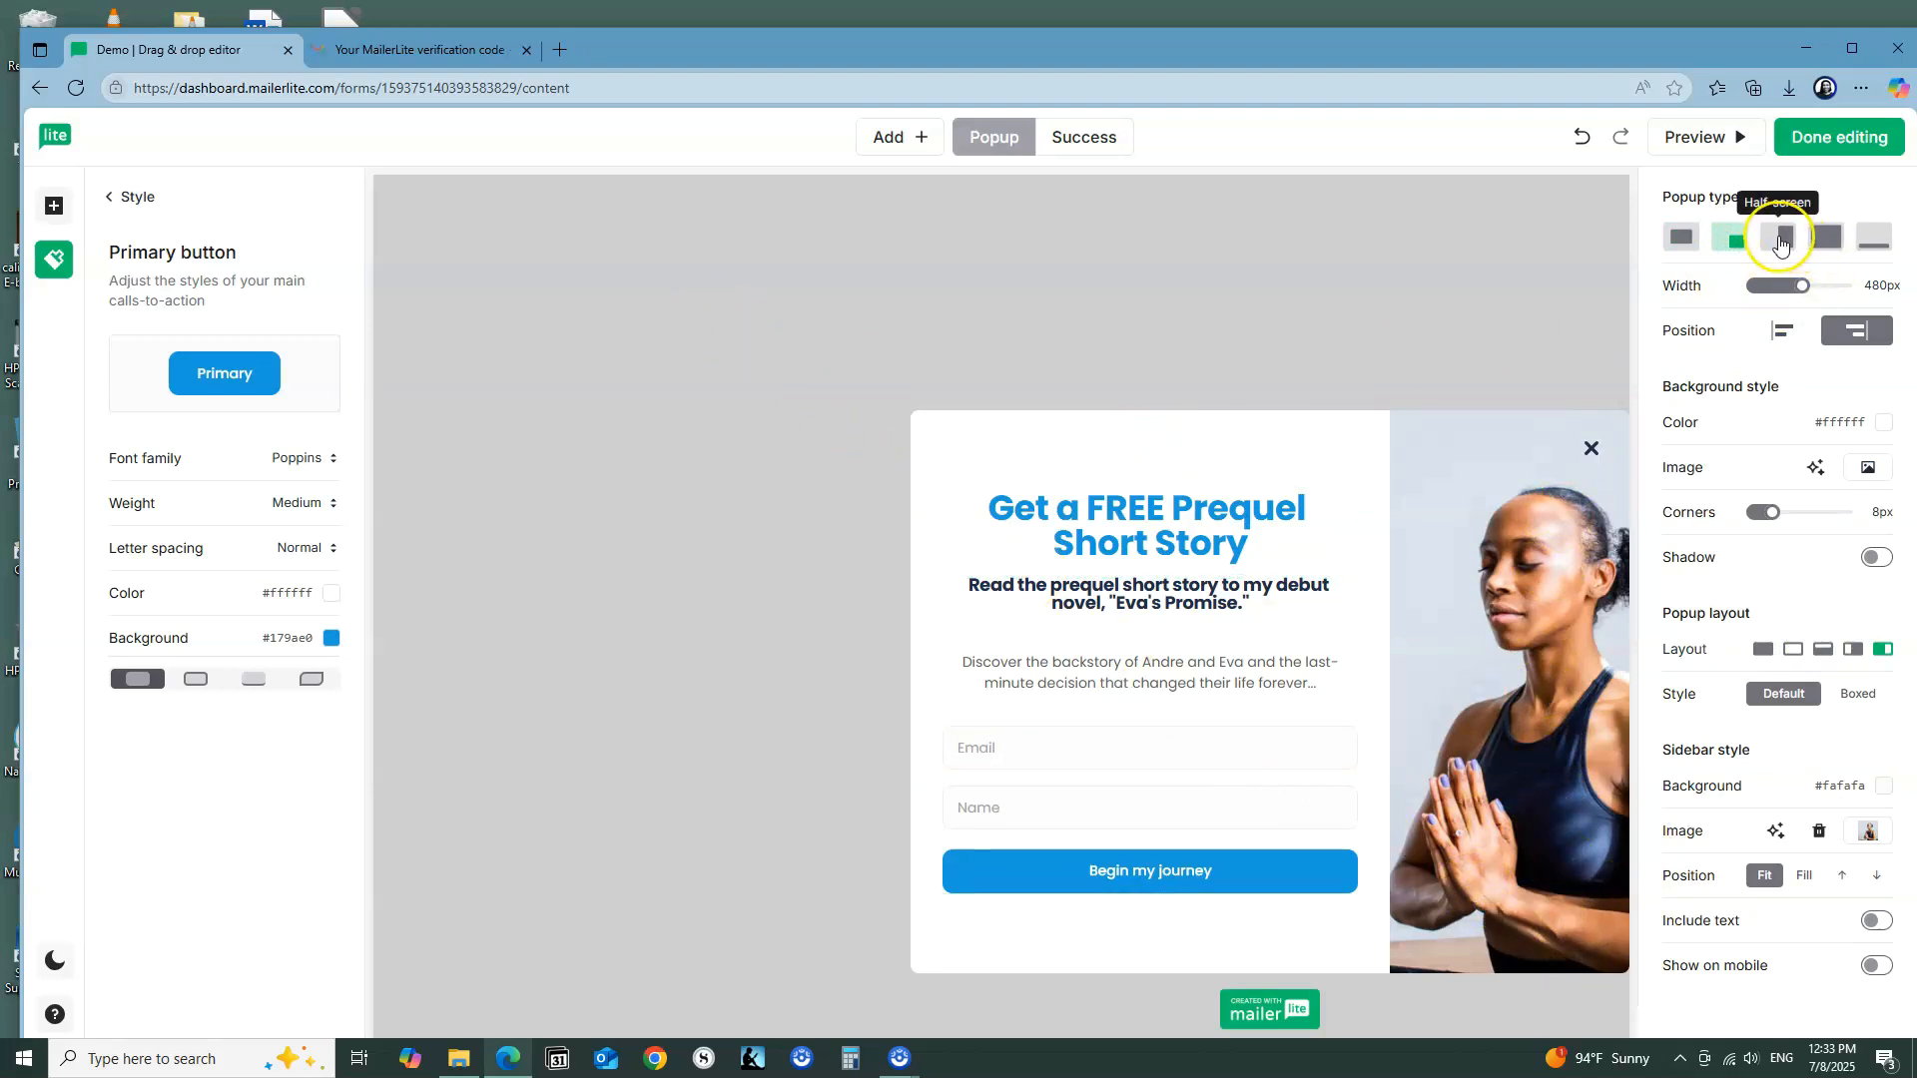
click(1785, 240)
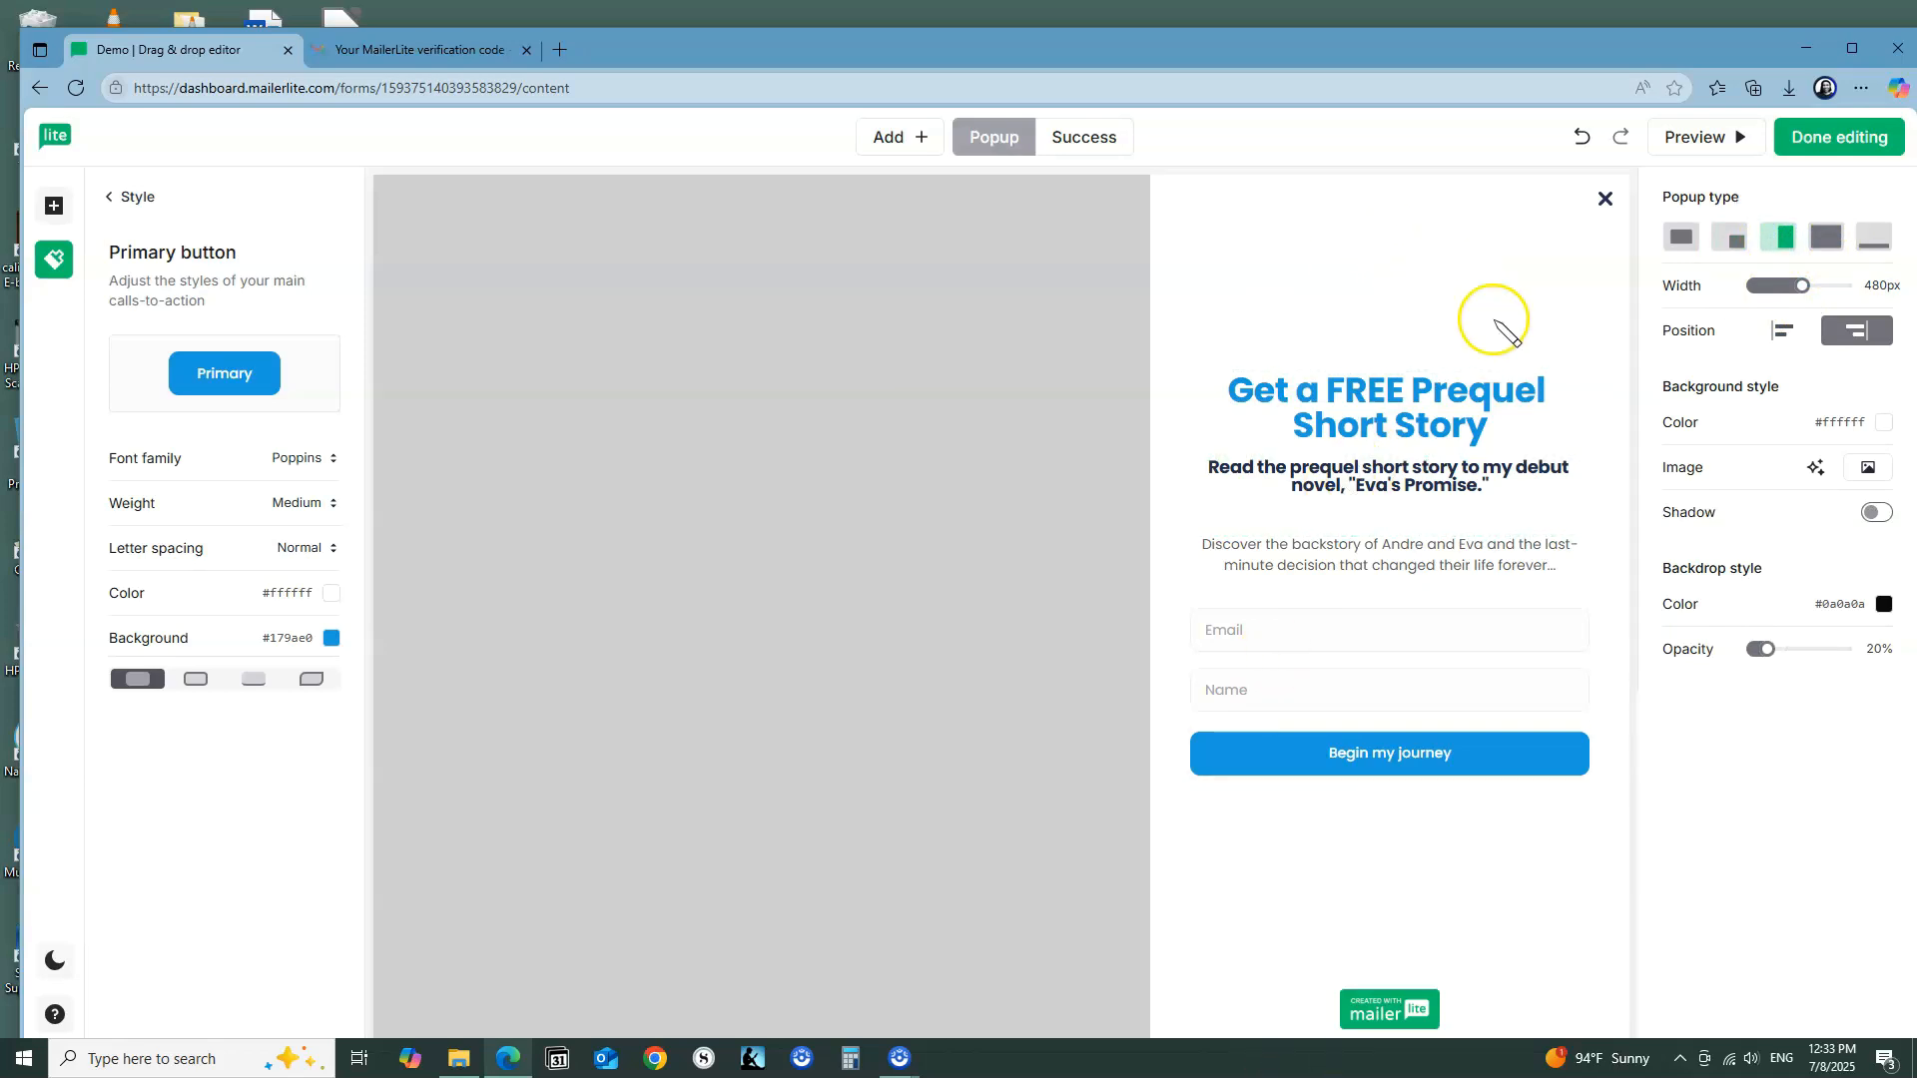
click(1825, 237)
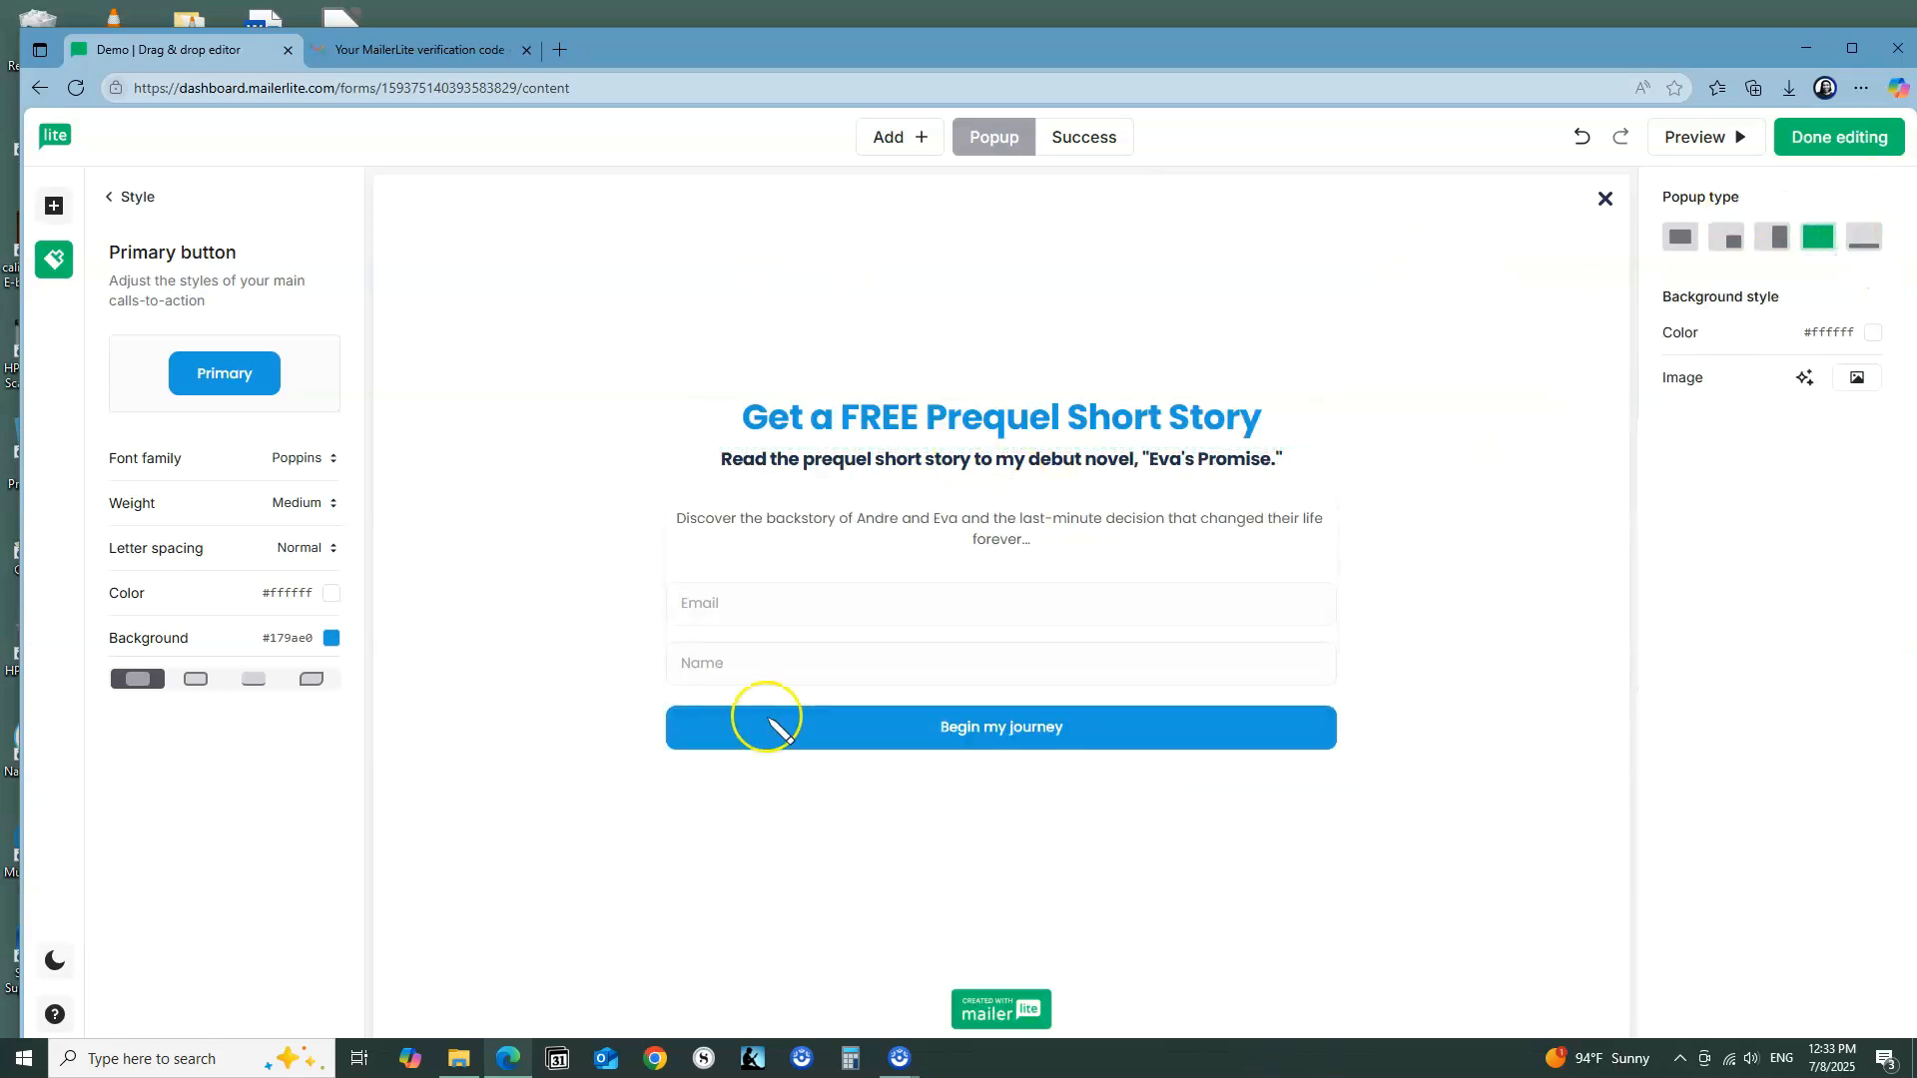
click(1864, 238)
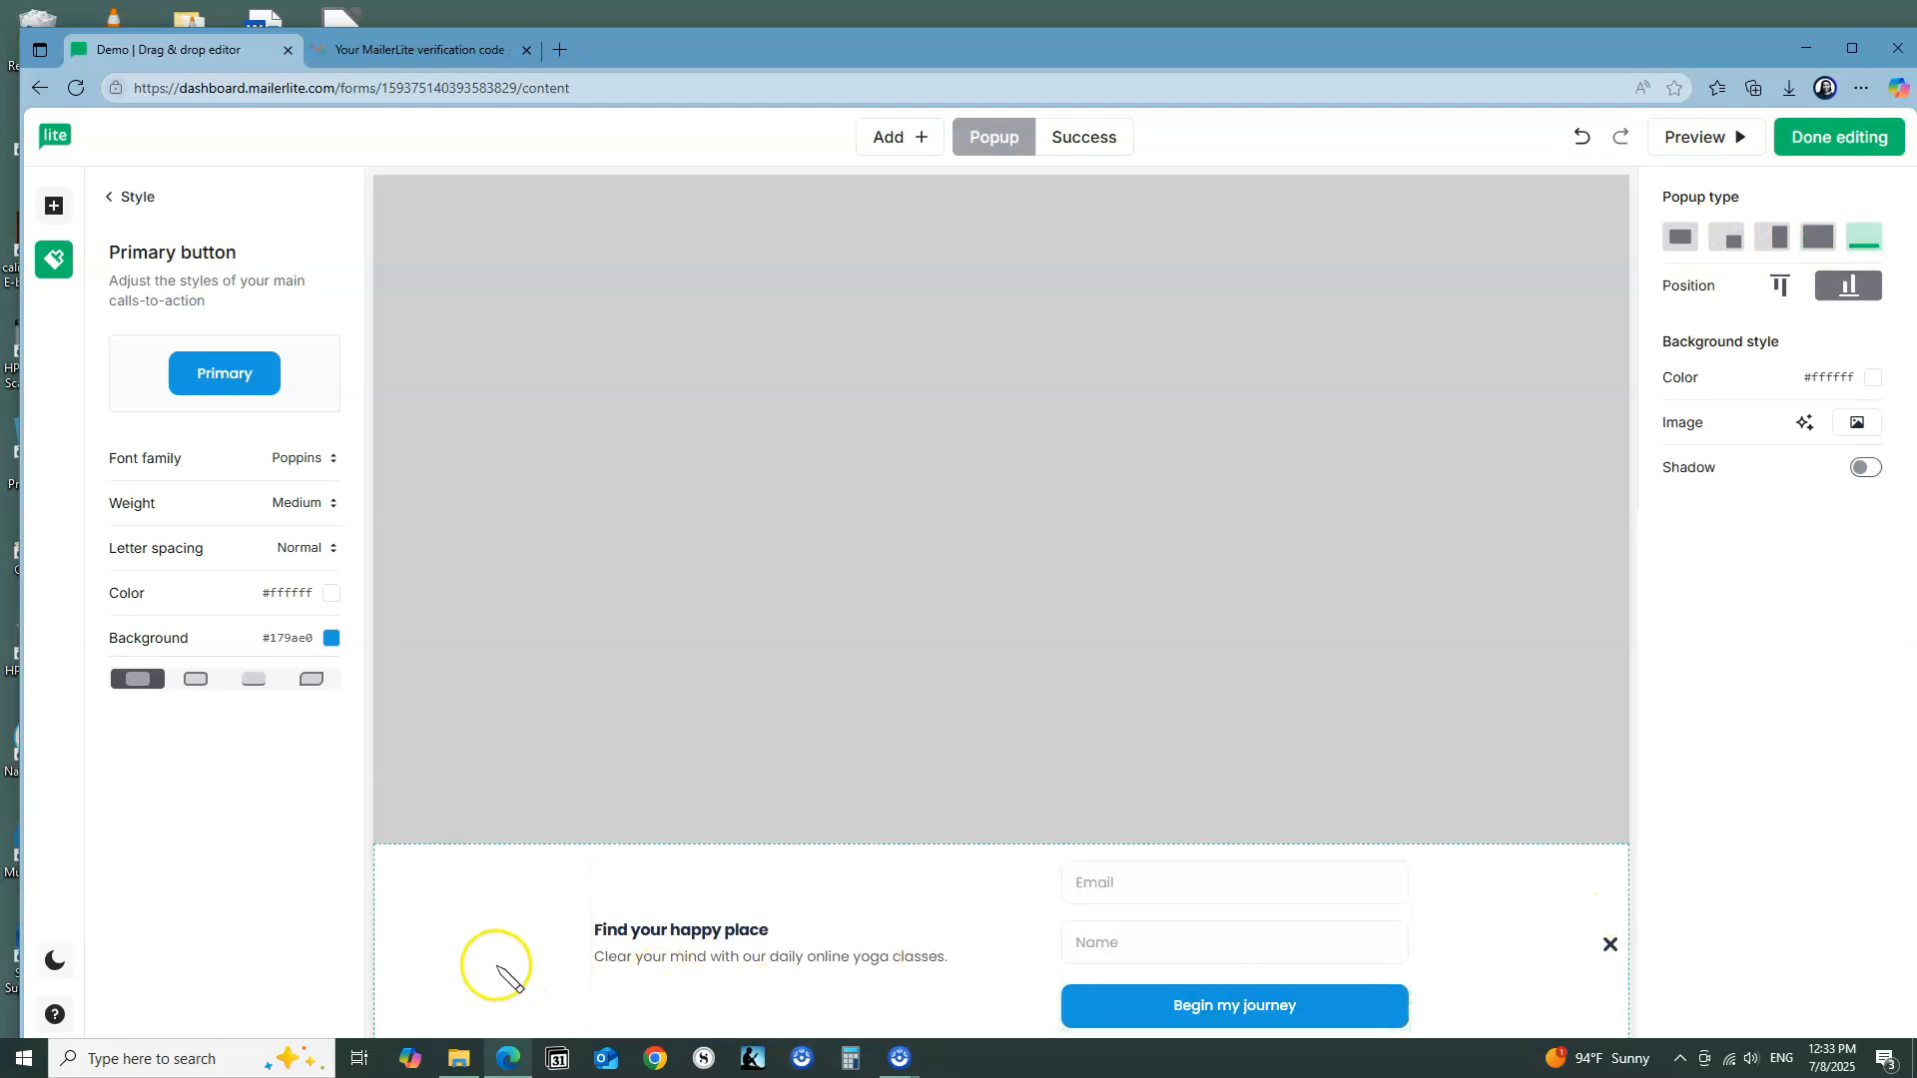
click(1681, 240)
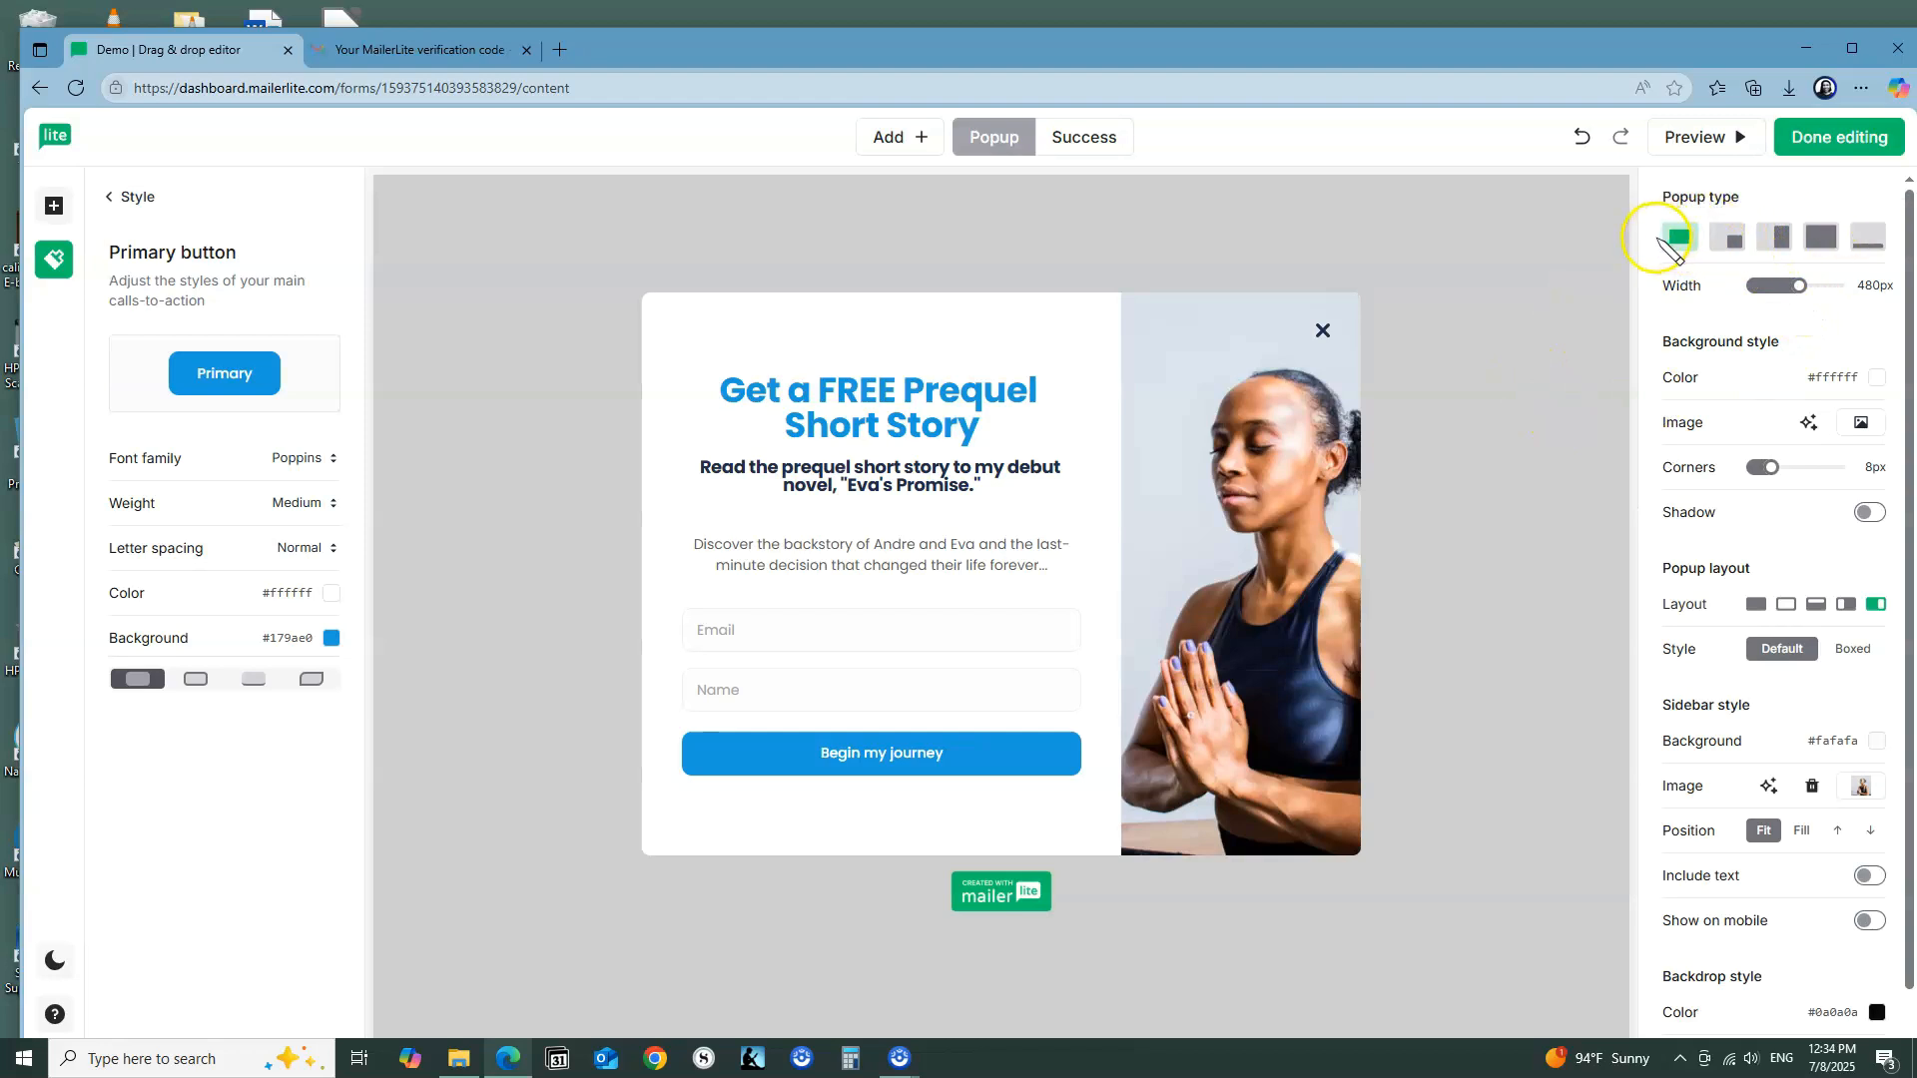
Step: Try dark blue #1c0cc3 as the popup's background color and restore white #ffffff
mouse_move(1797, 286)
mouse_down()
mouse_move(1768, 290)
mouse_move(1803, 299)
mouse_up()
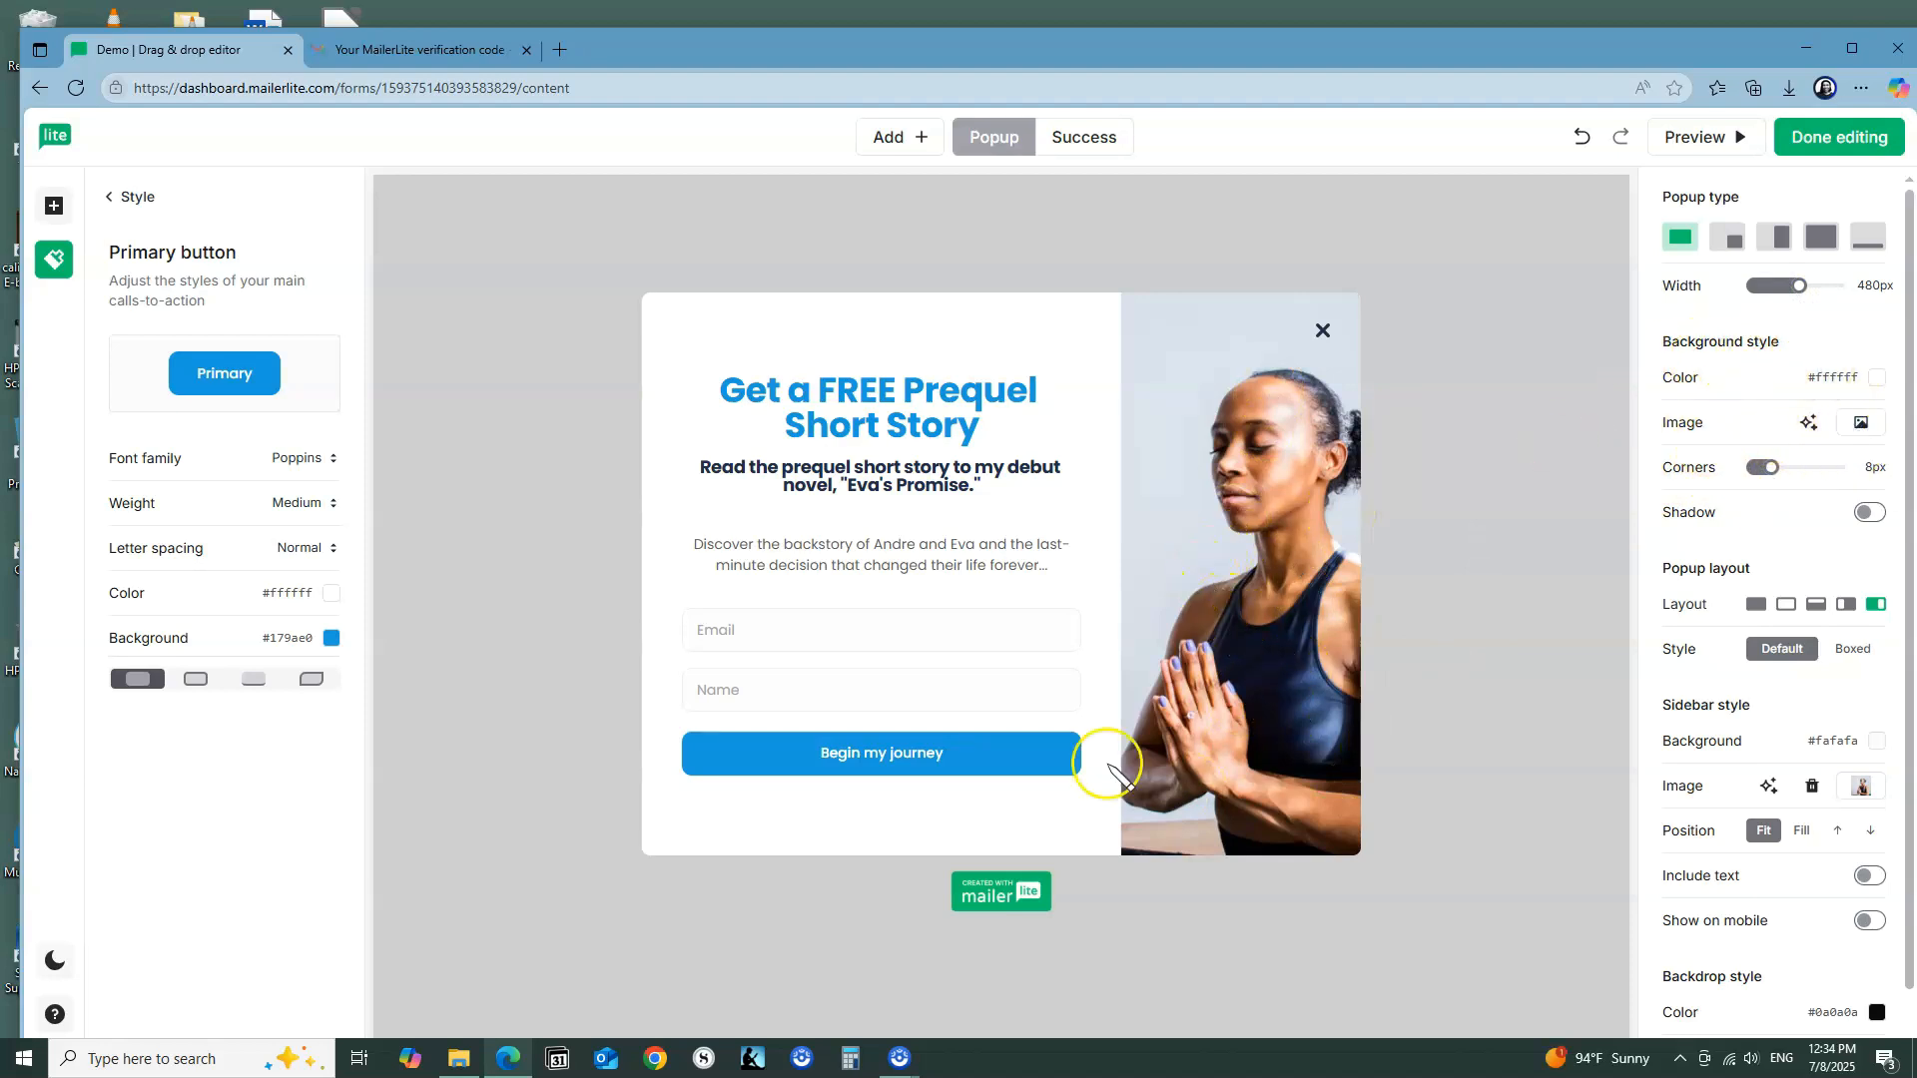
click(1881, 381)
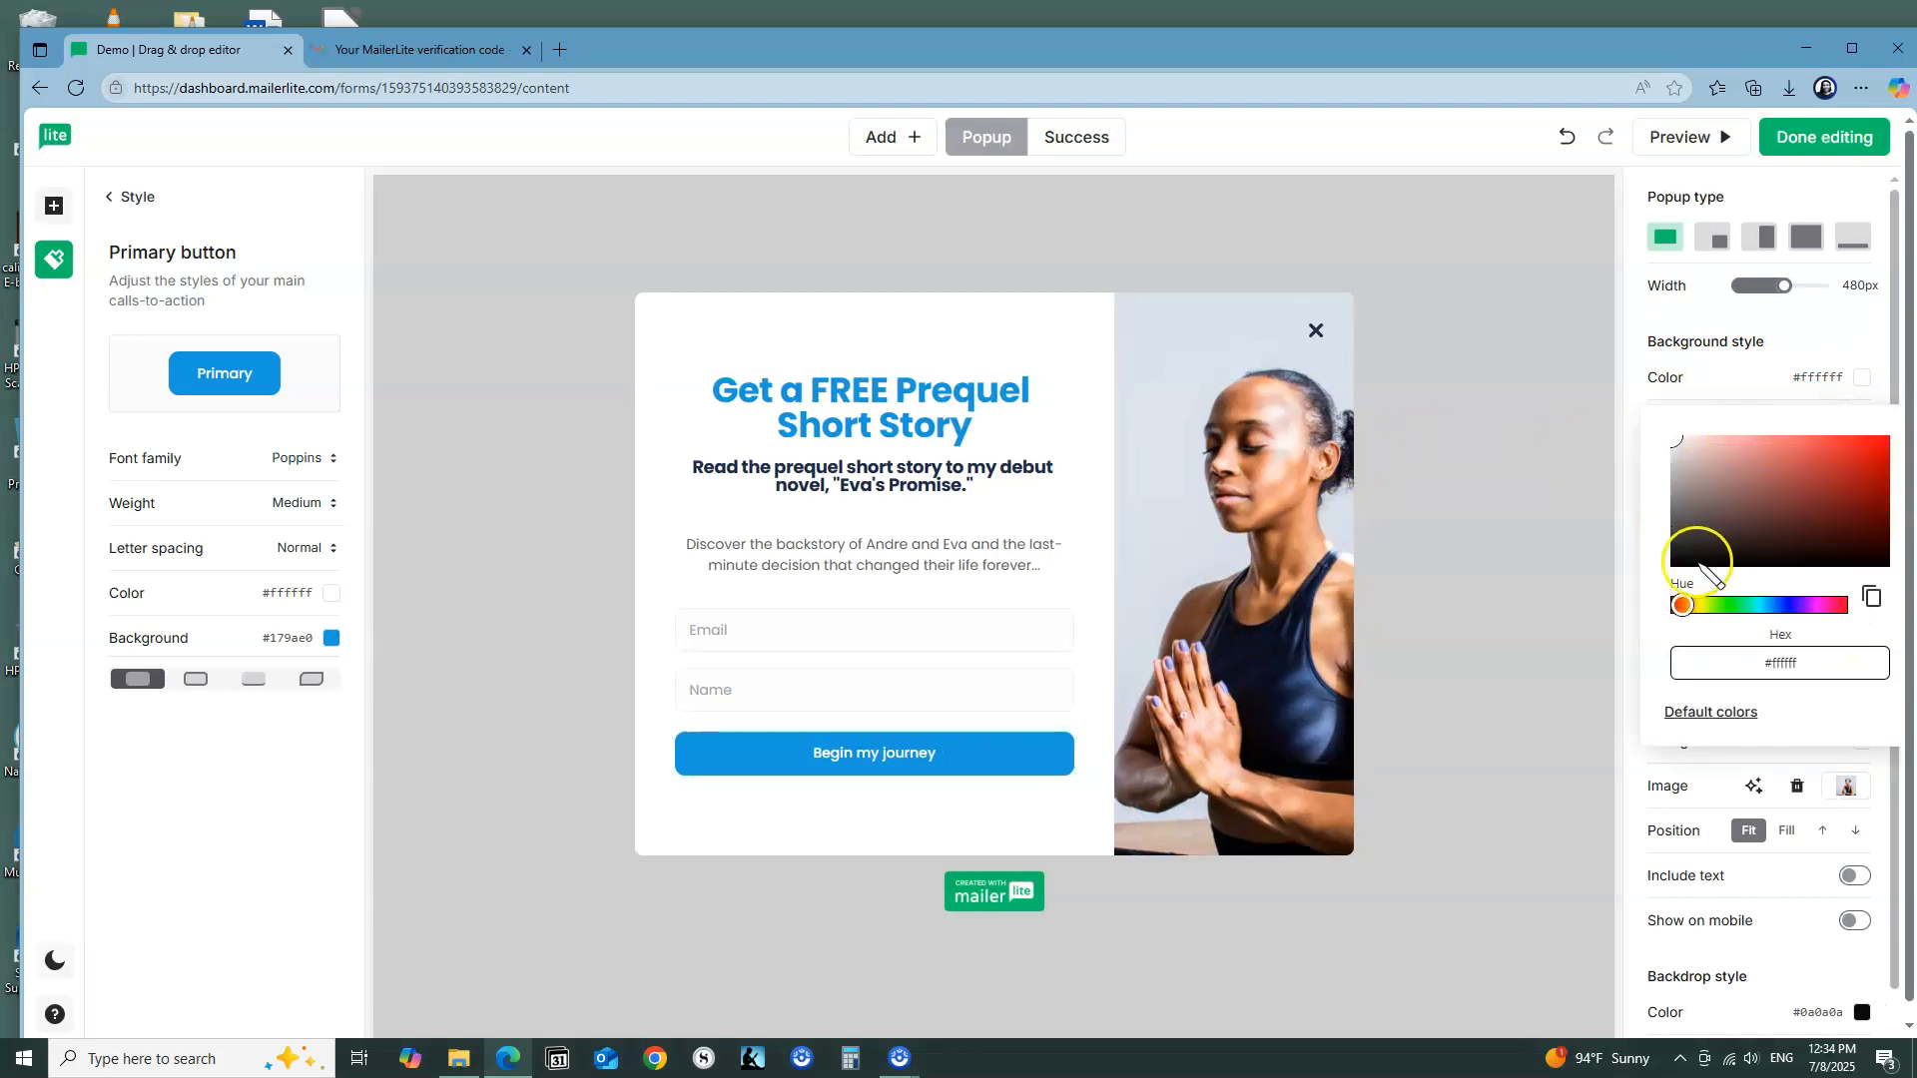
click(1765, 605)
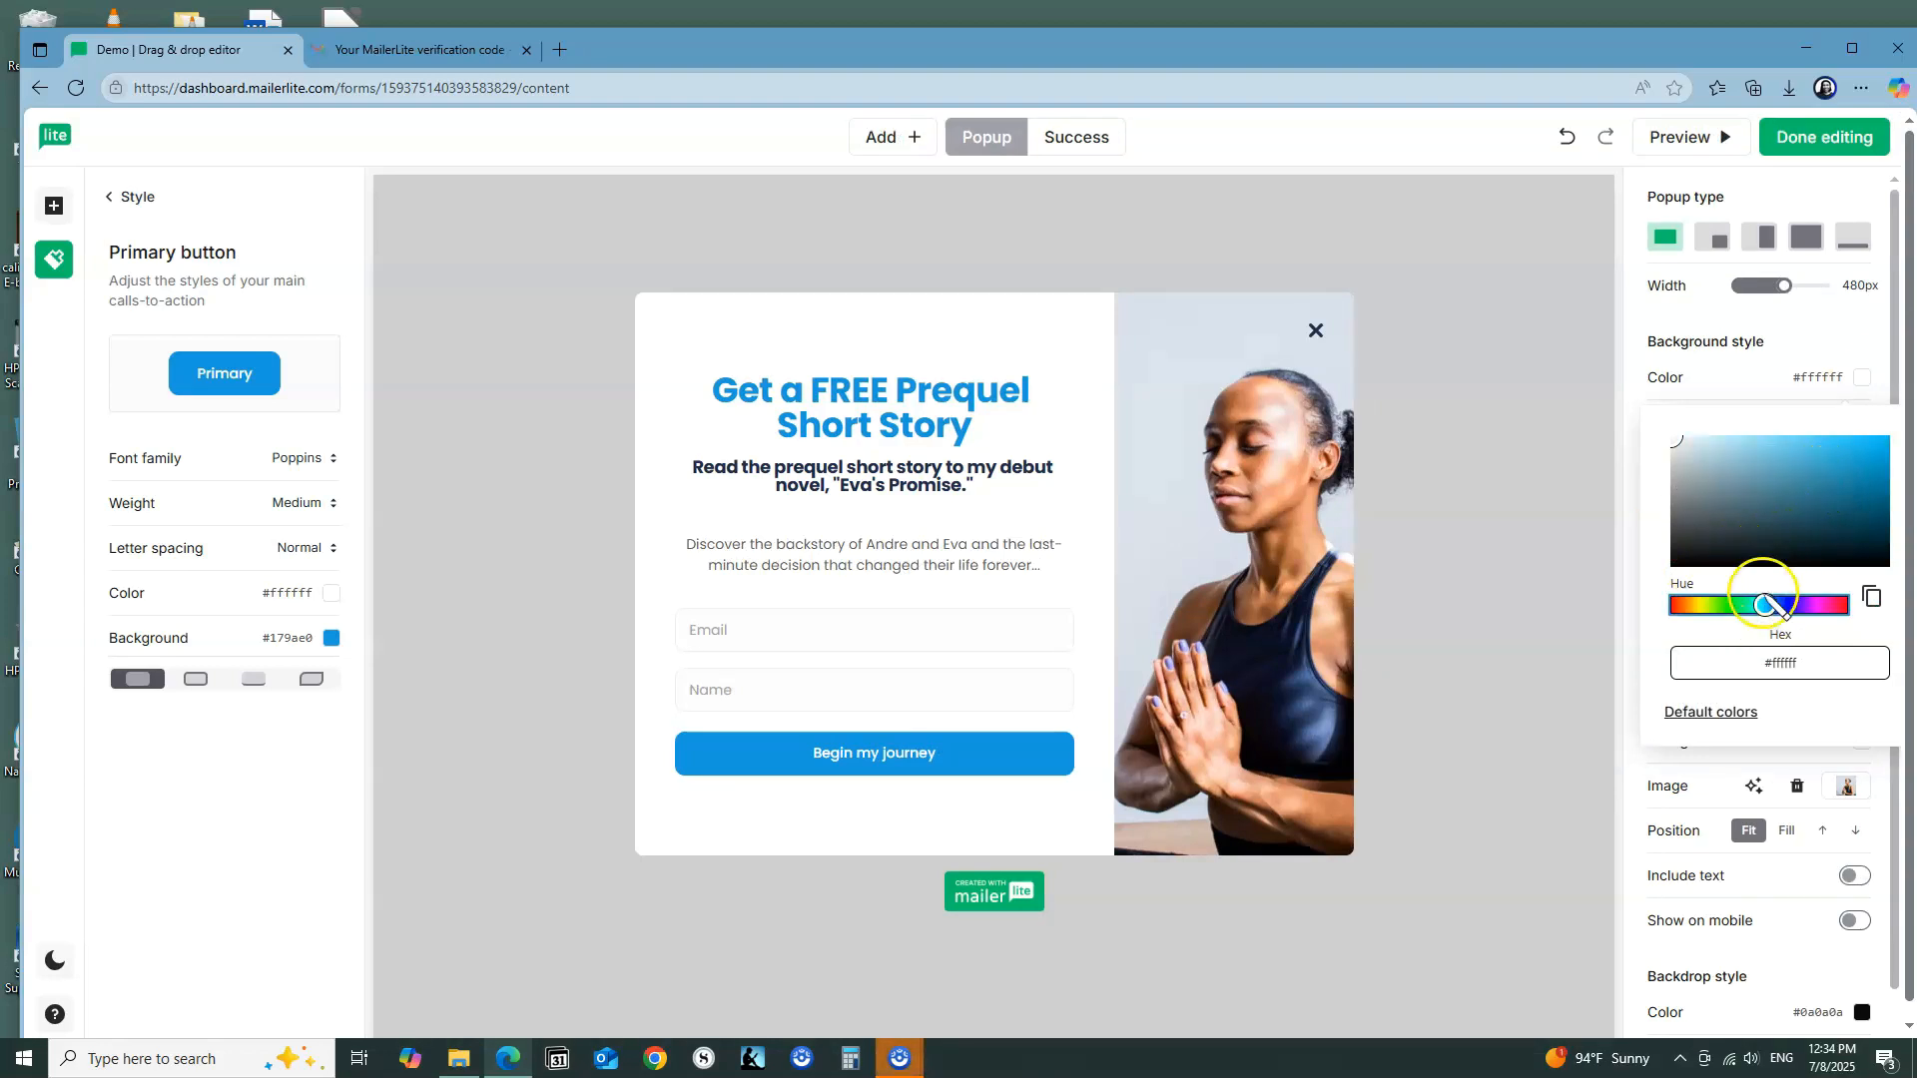
drag(1767, 605, 1785, 605)
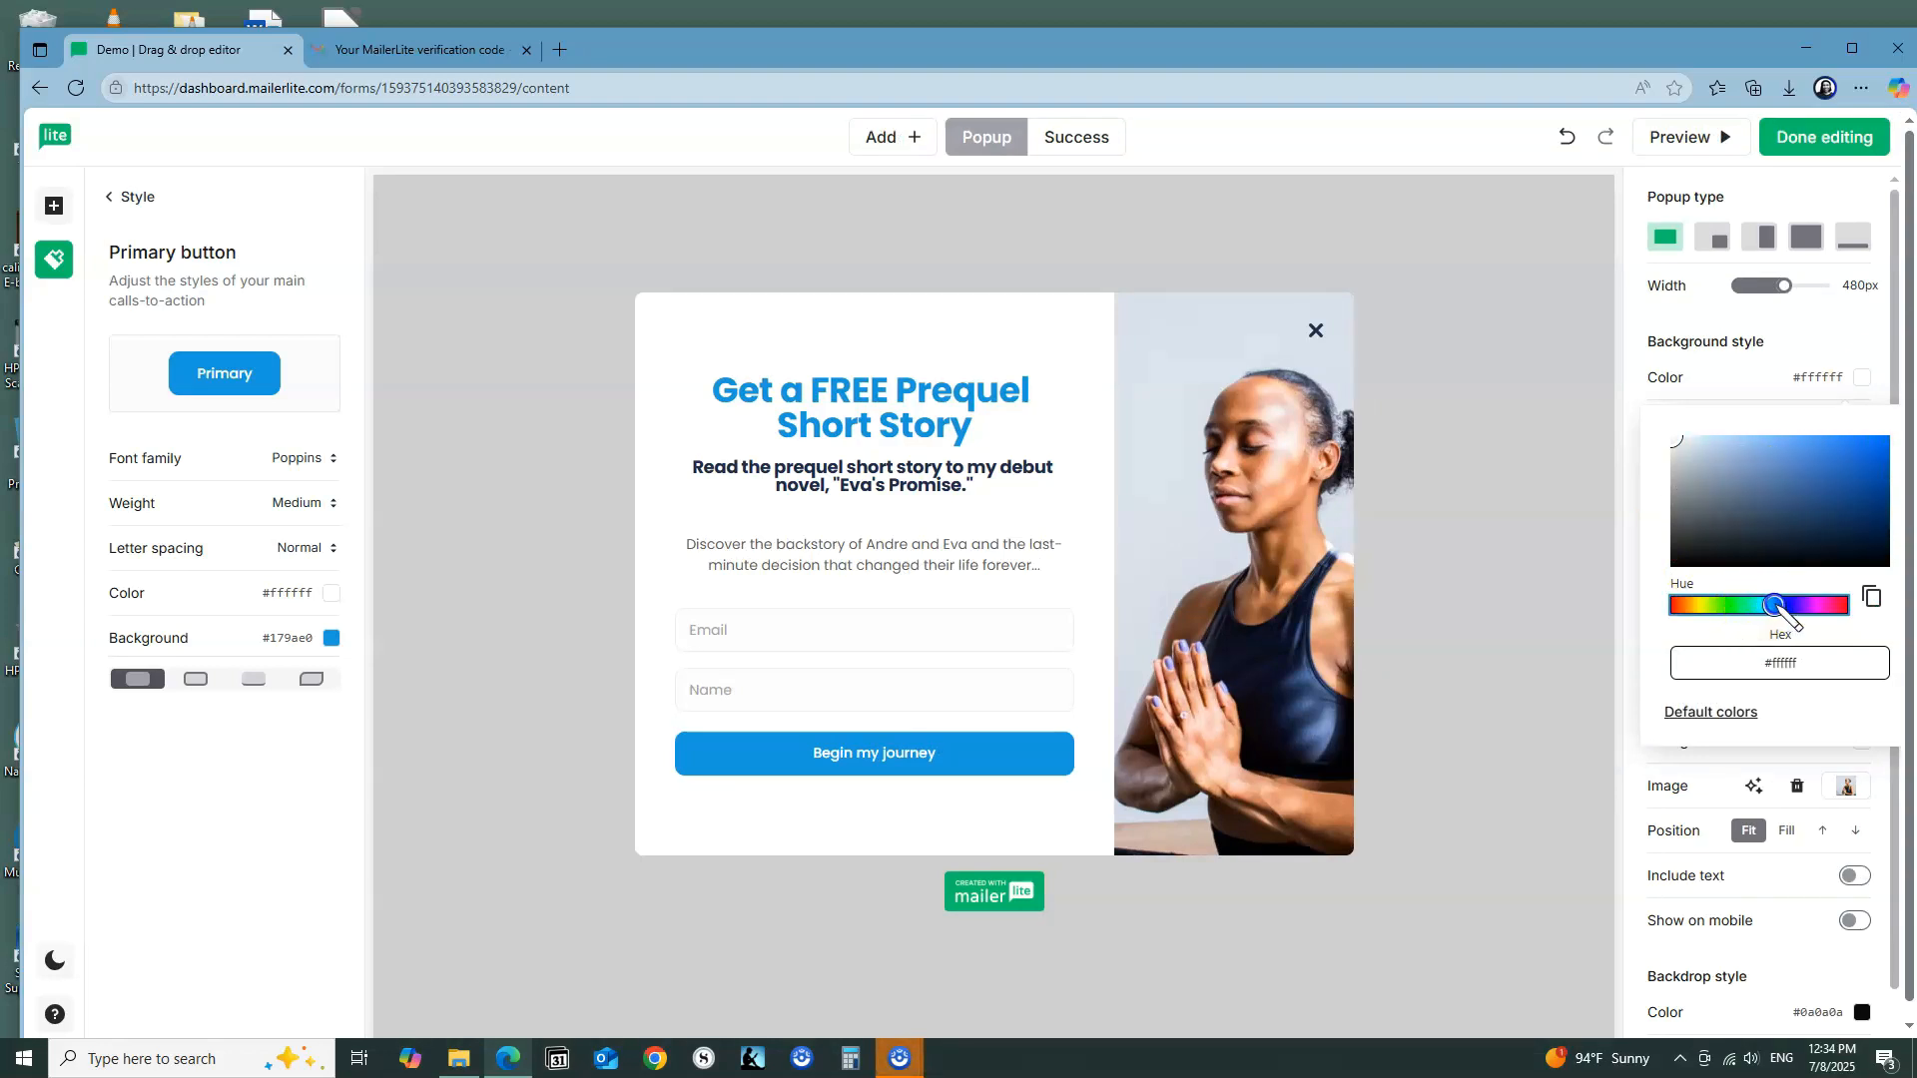
drag(1868, 461, 1878, 467)
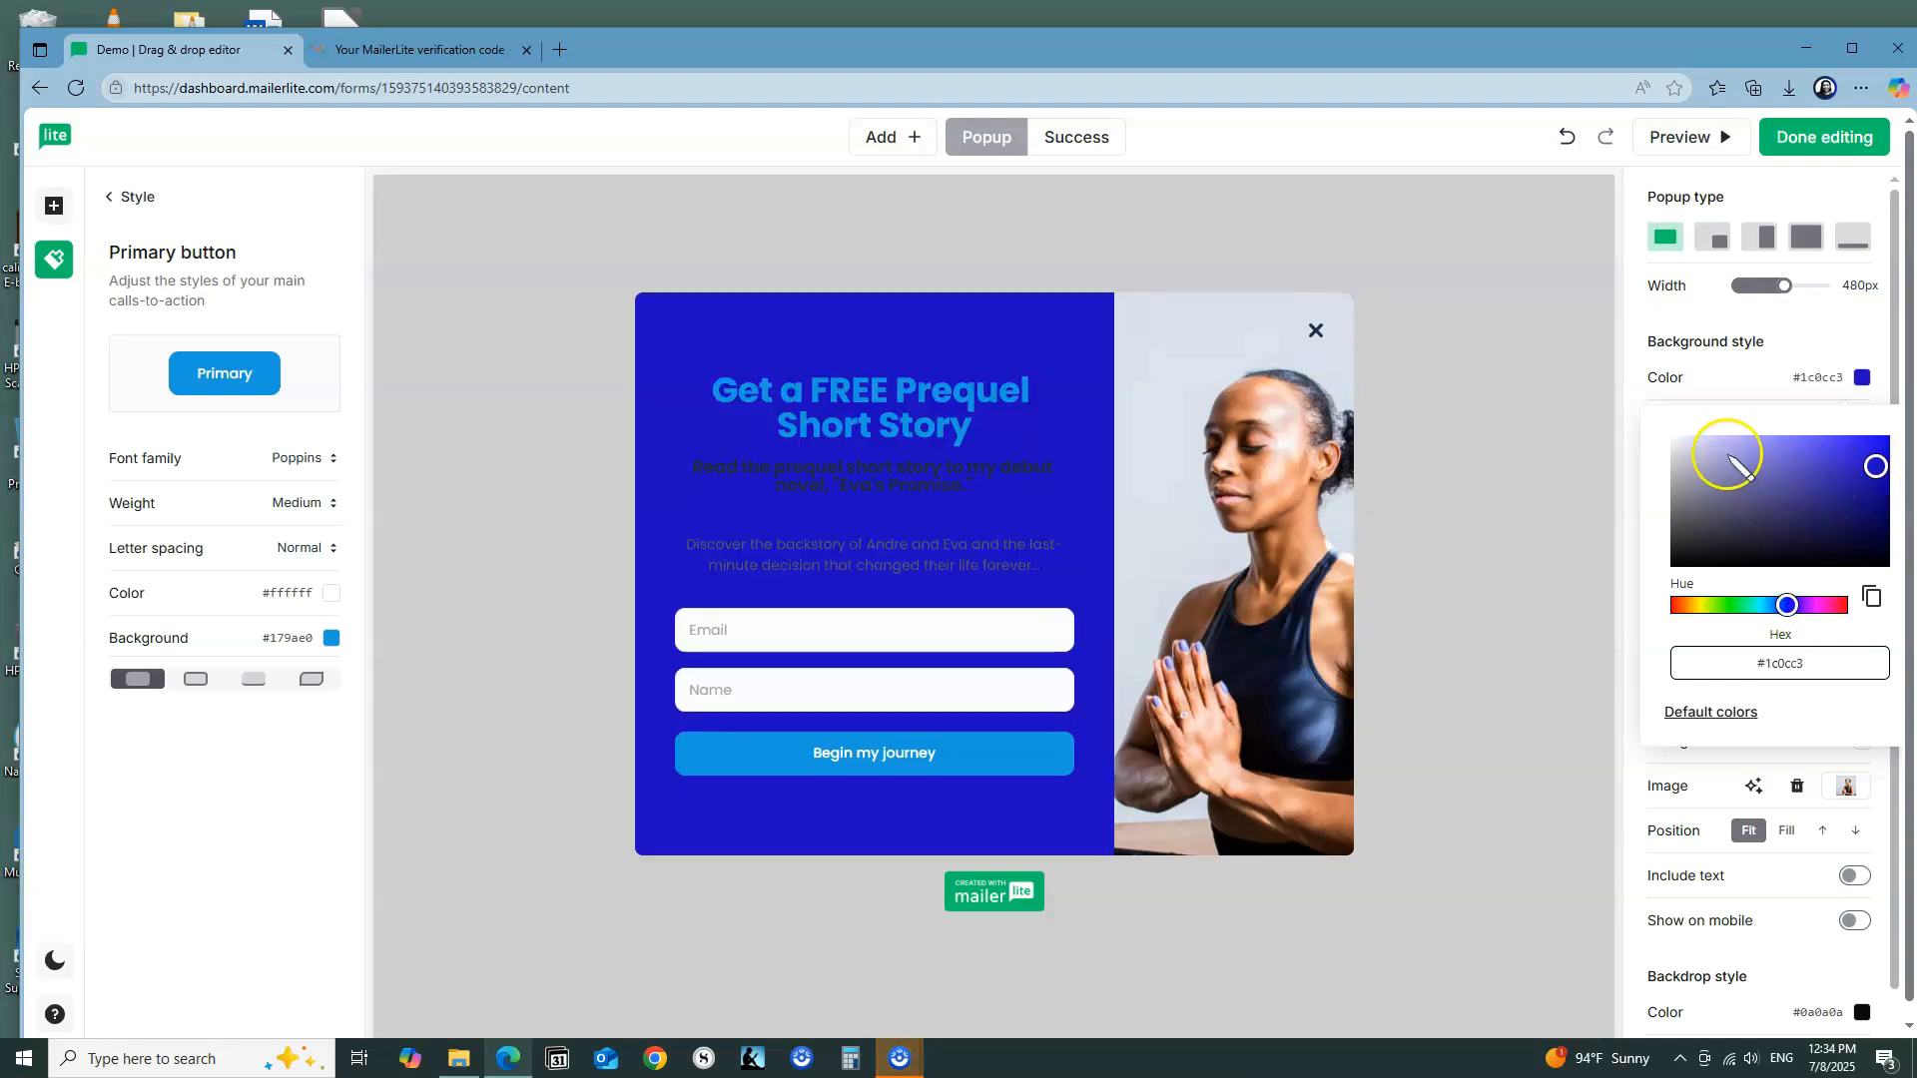
click(1668, 442)
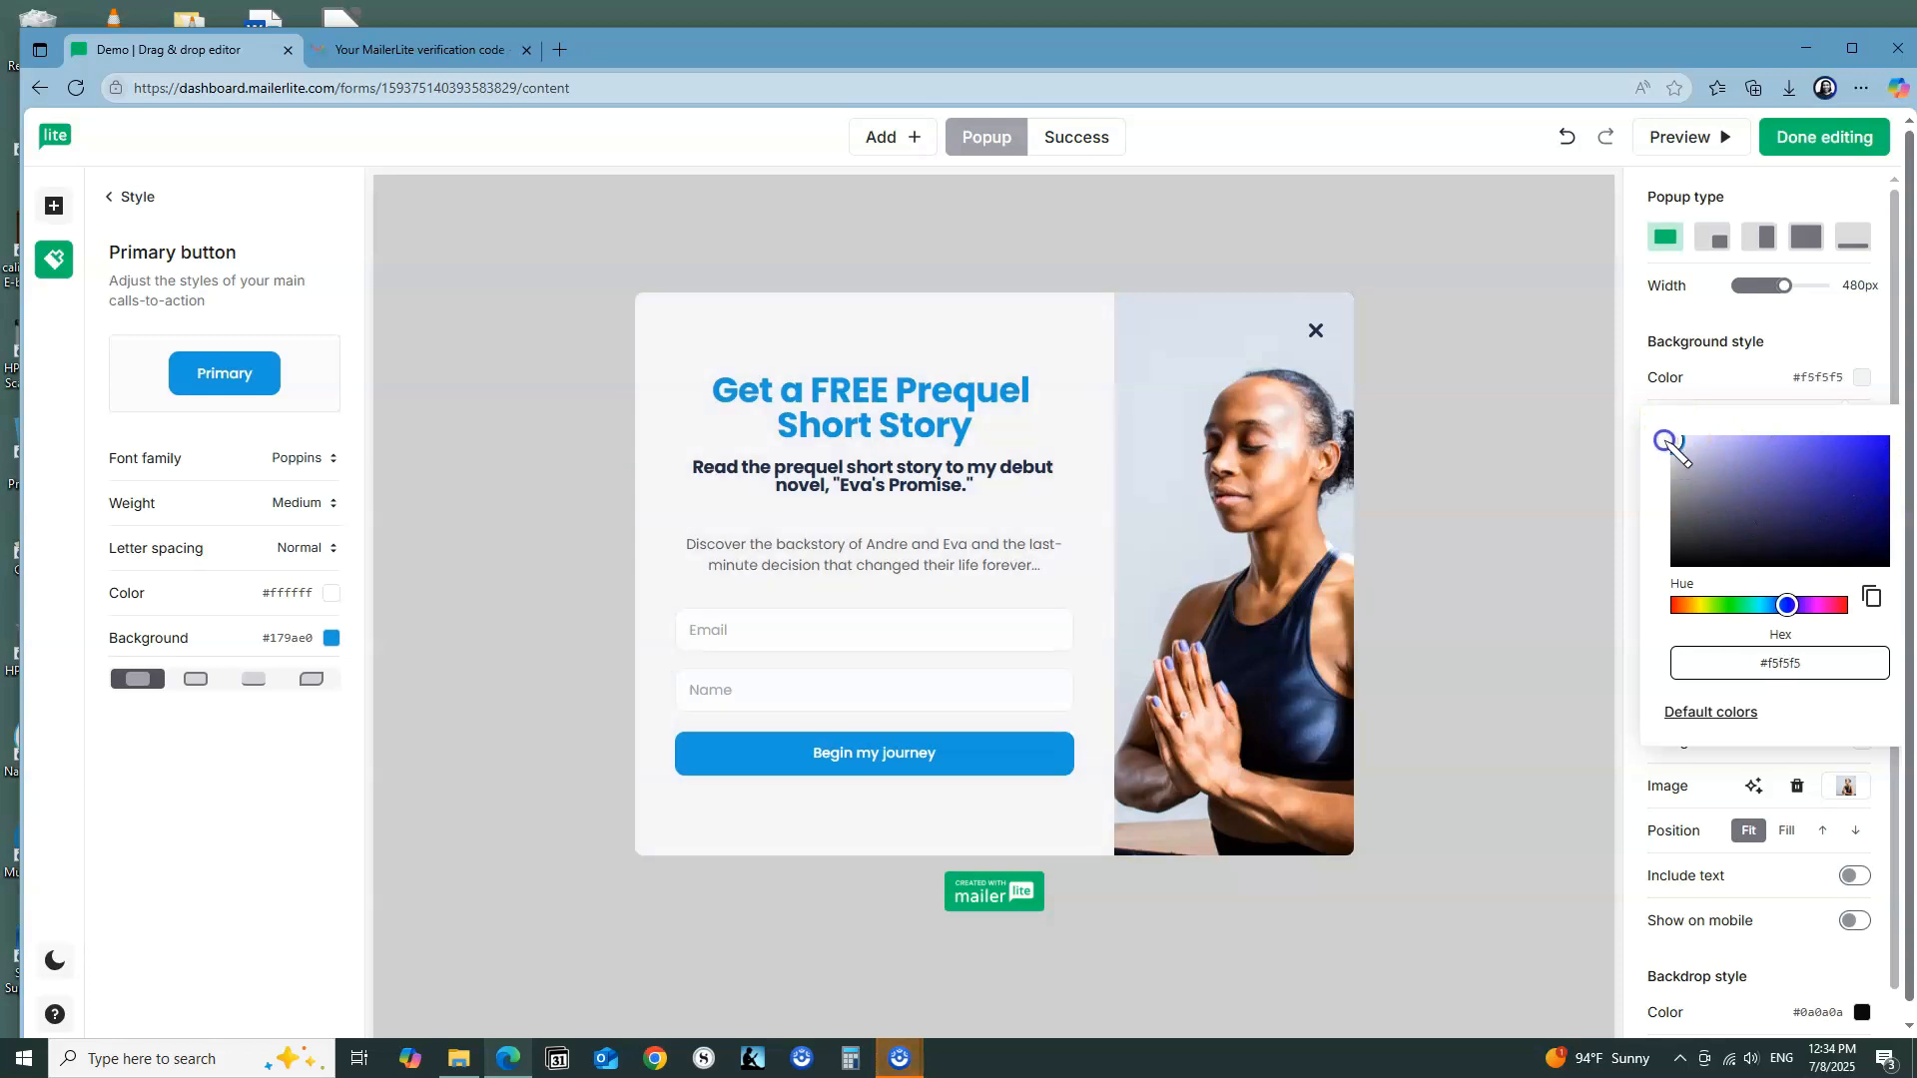
drag(1668, 442, 1760, 380)
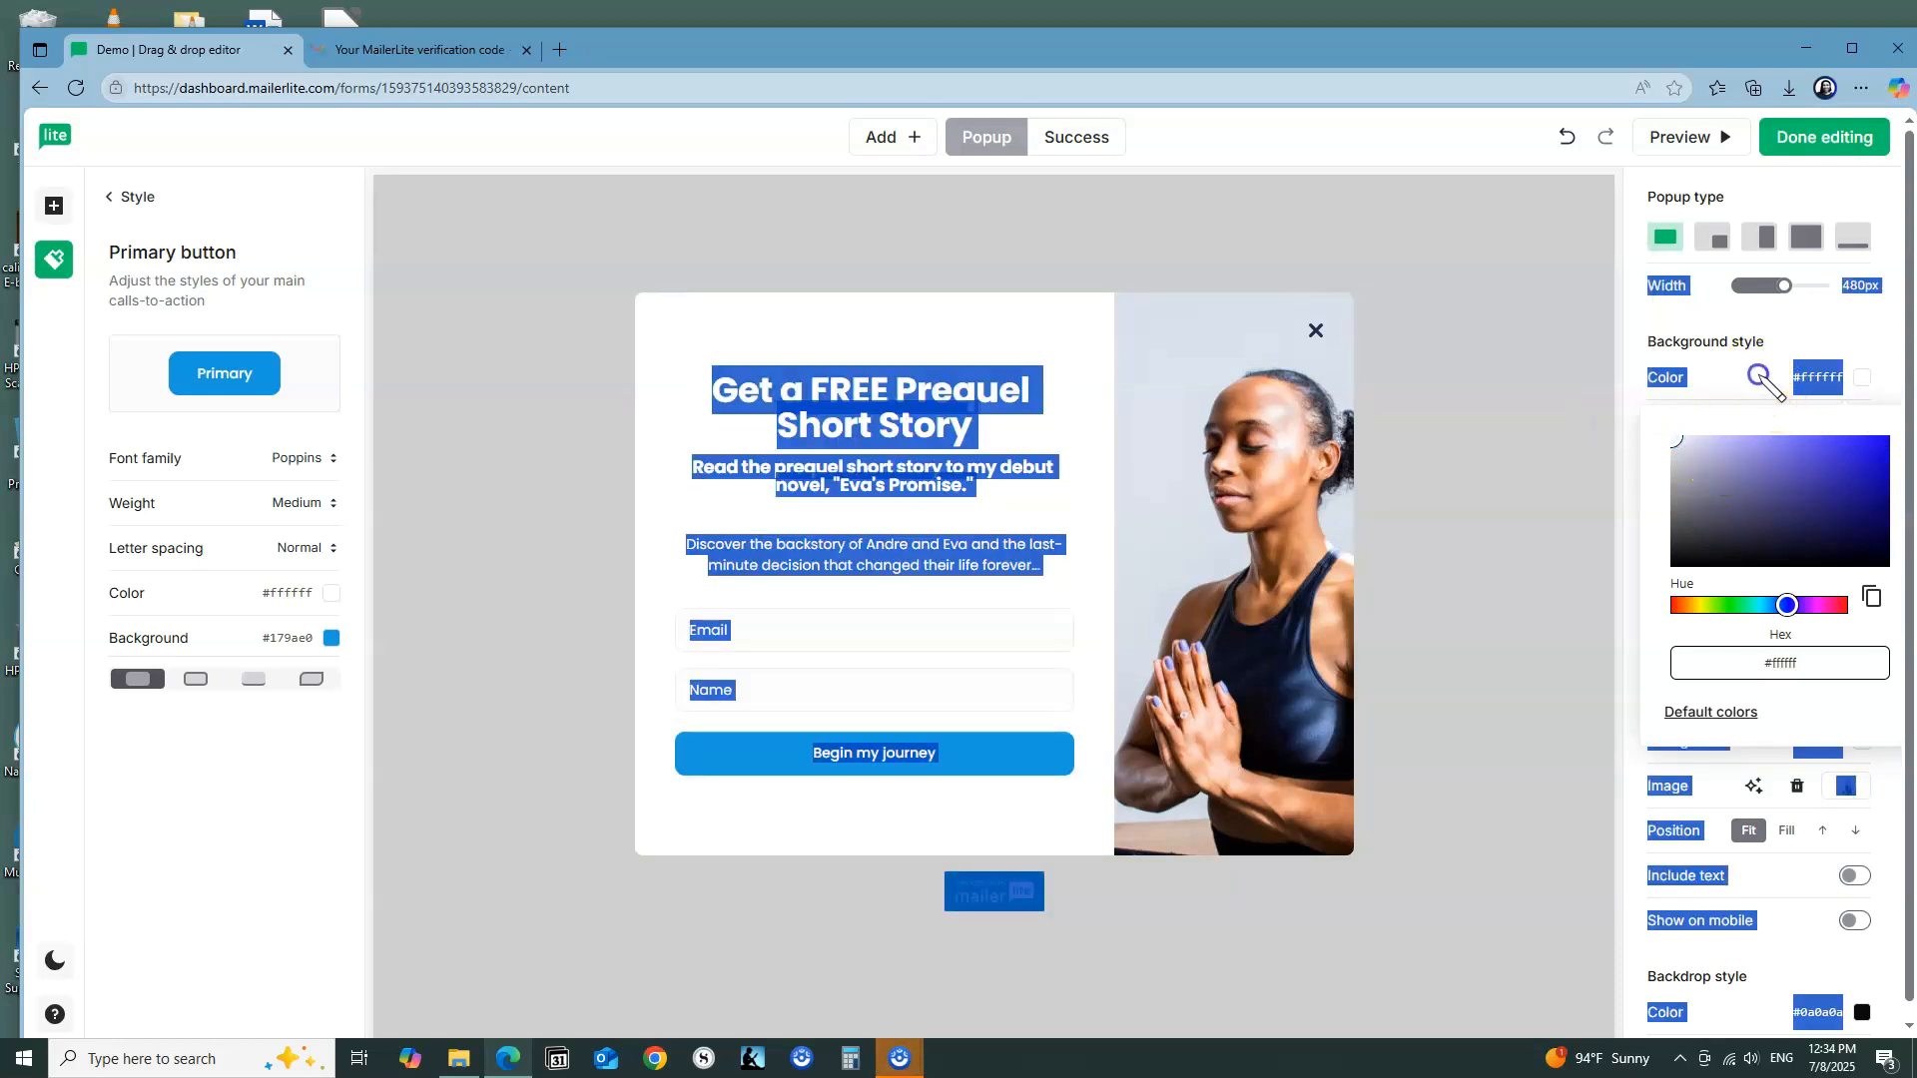
click(1760, 379)
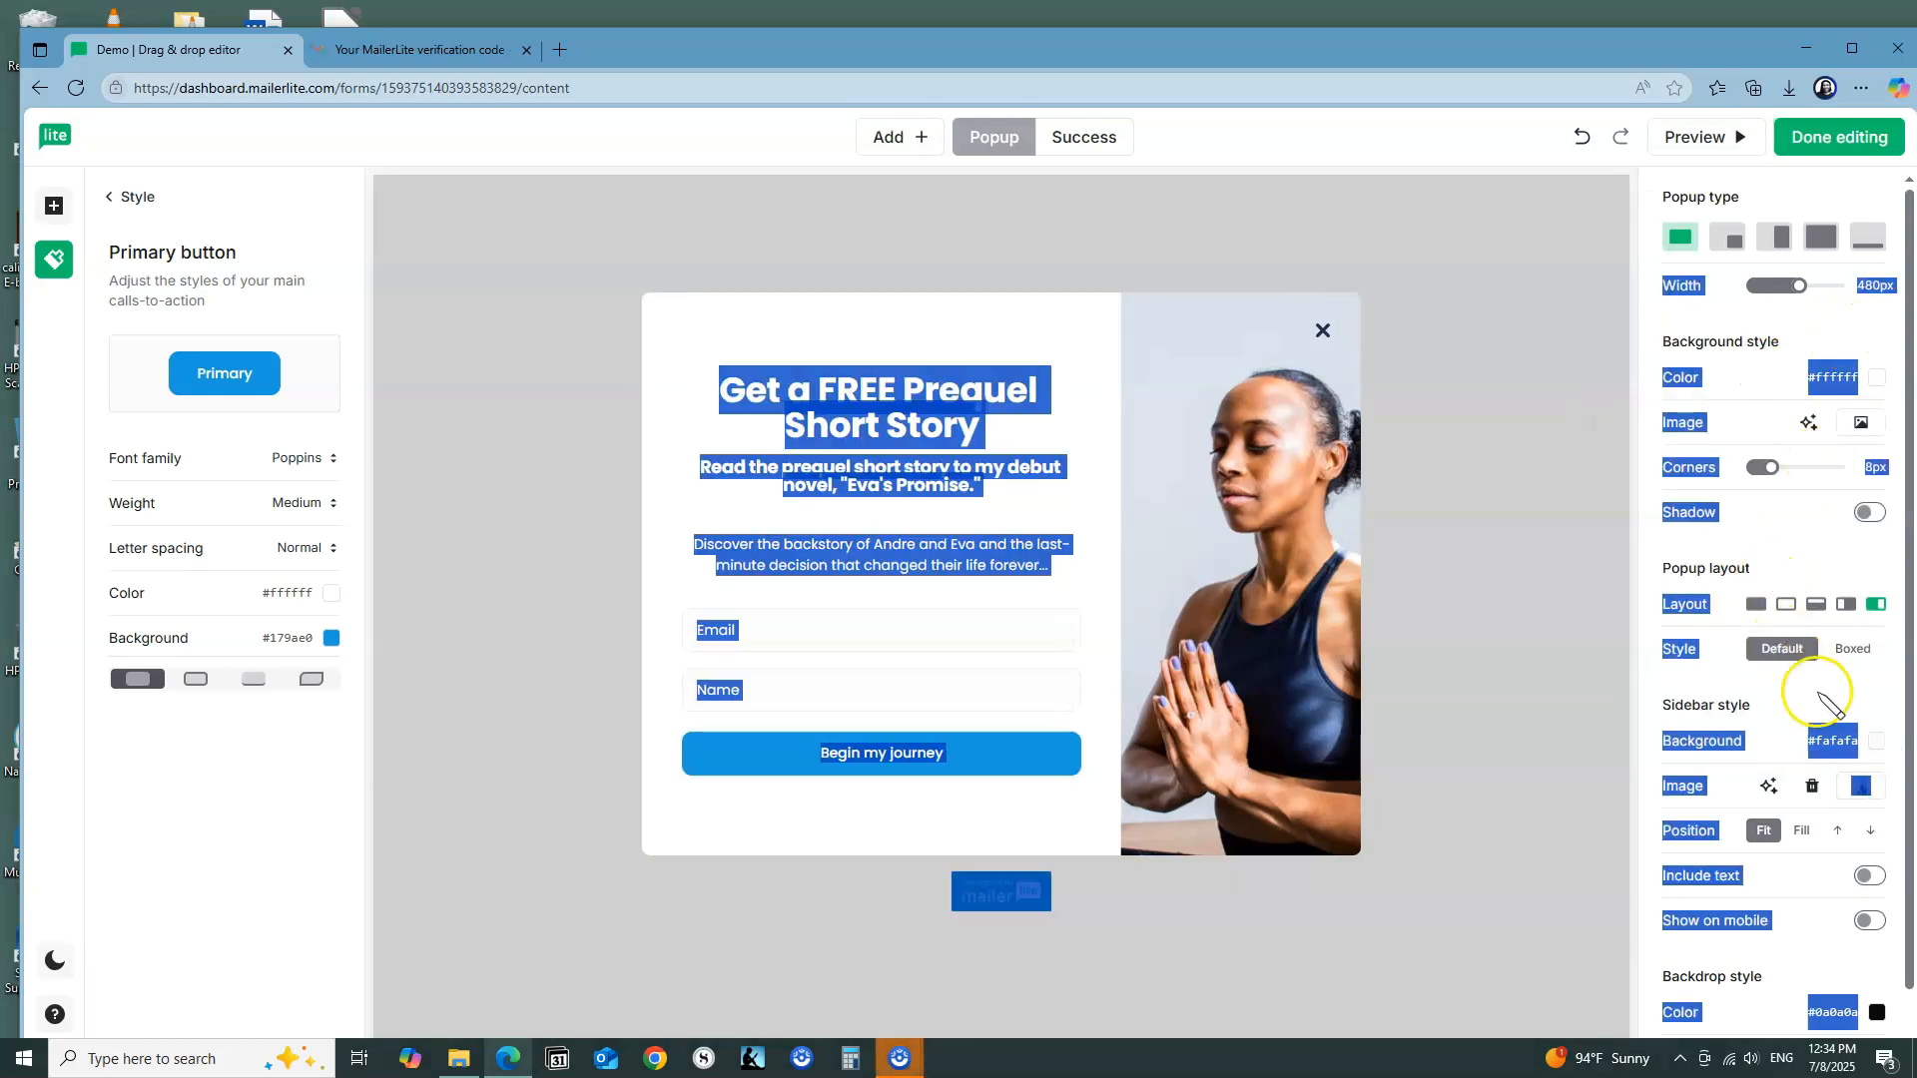
click(1518, 724)
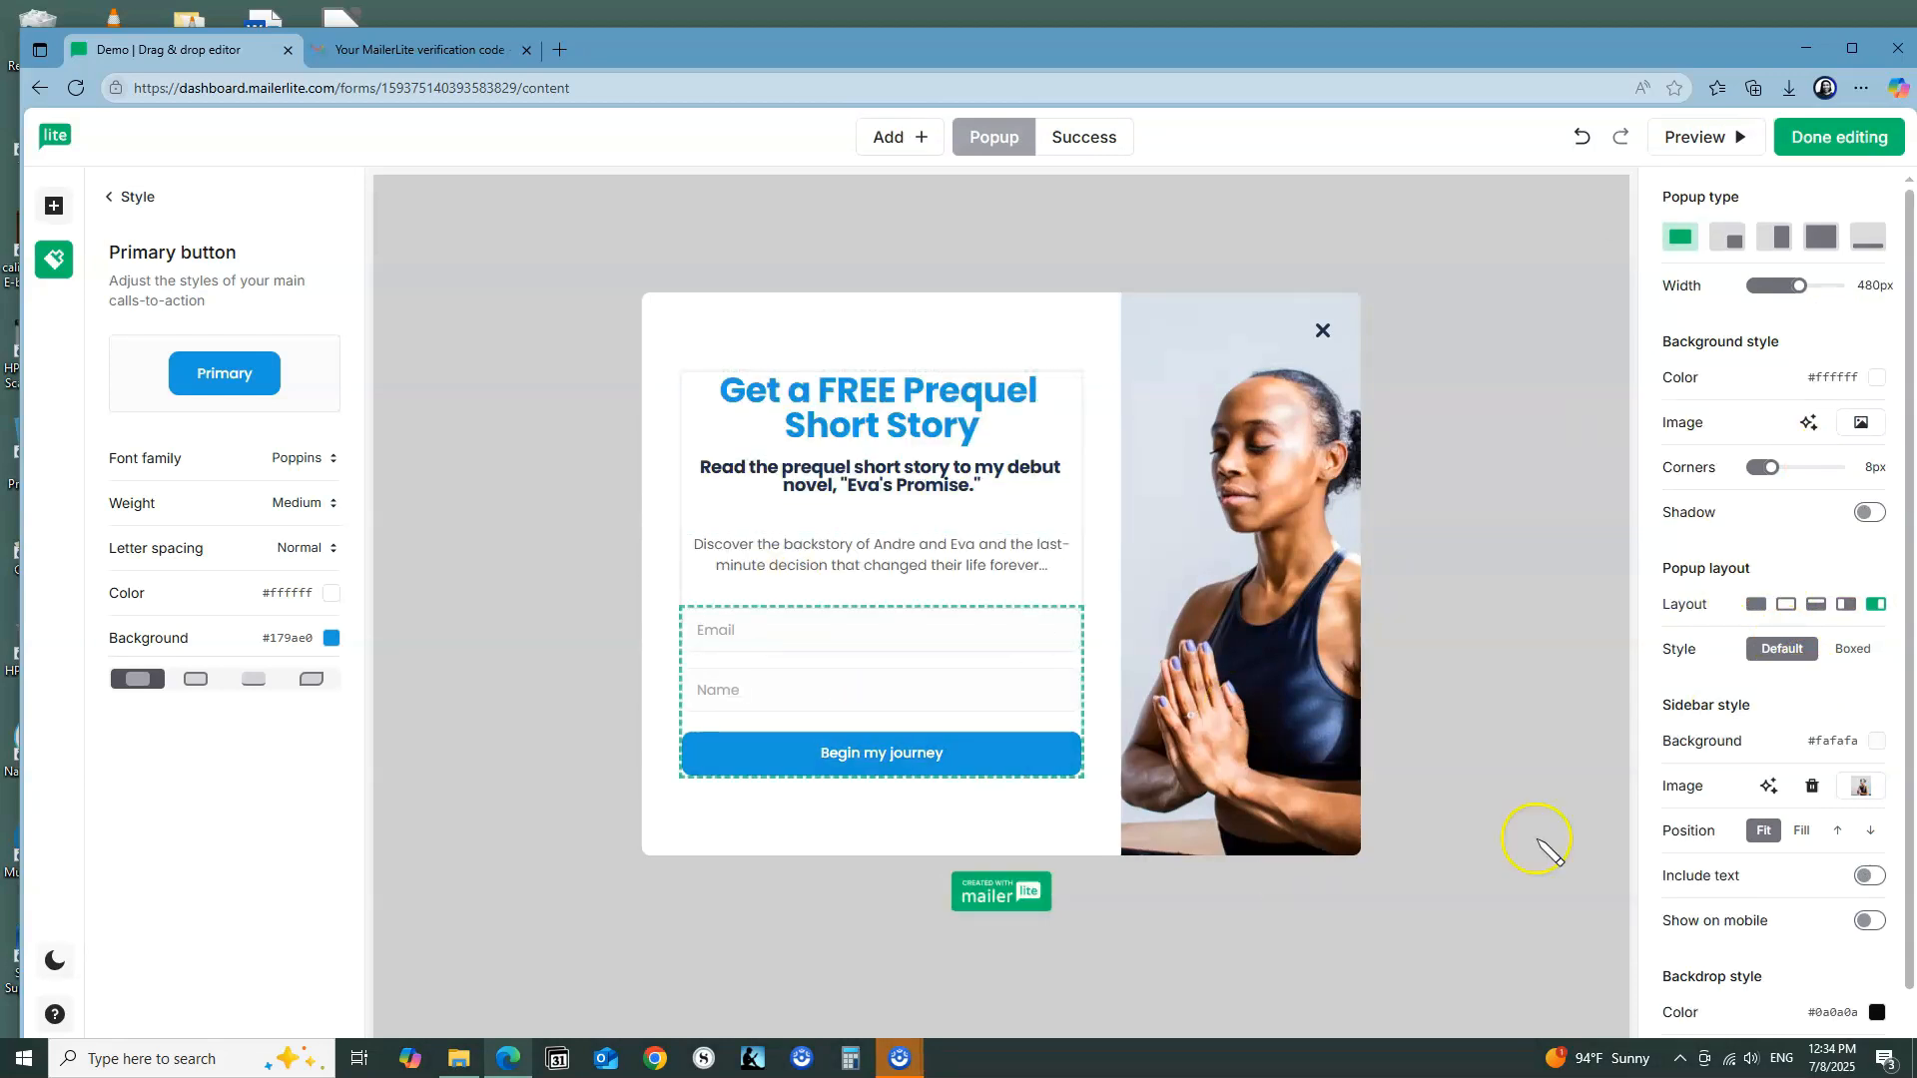
Step: Turn on the popup's shadow and set its layout to Left sidebar, comparing it with the no-sidebar layout
scroll(1853, 647, down, 1)
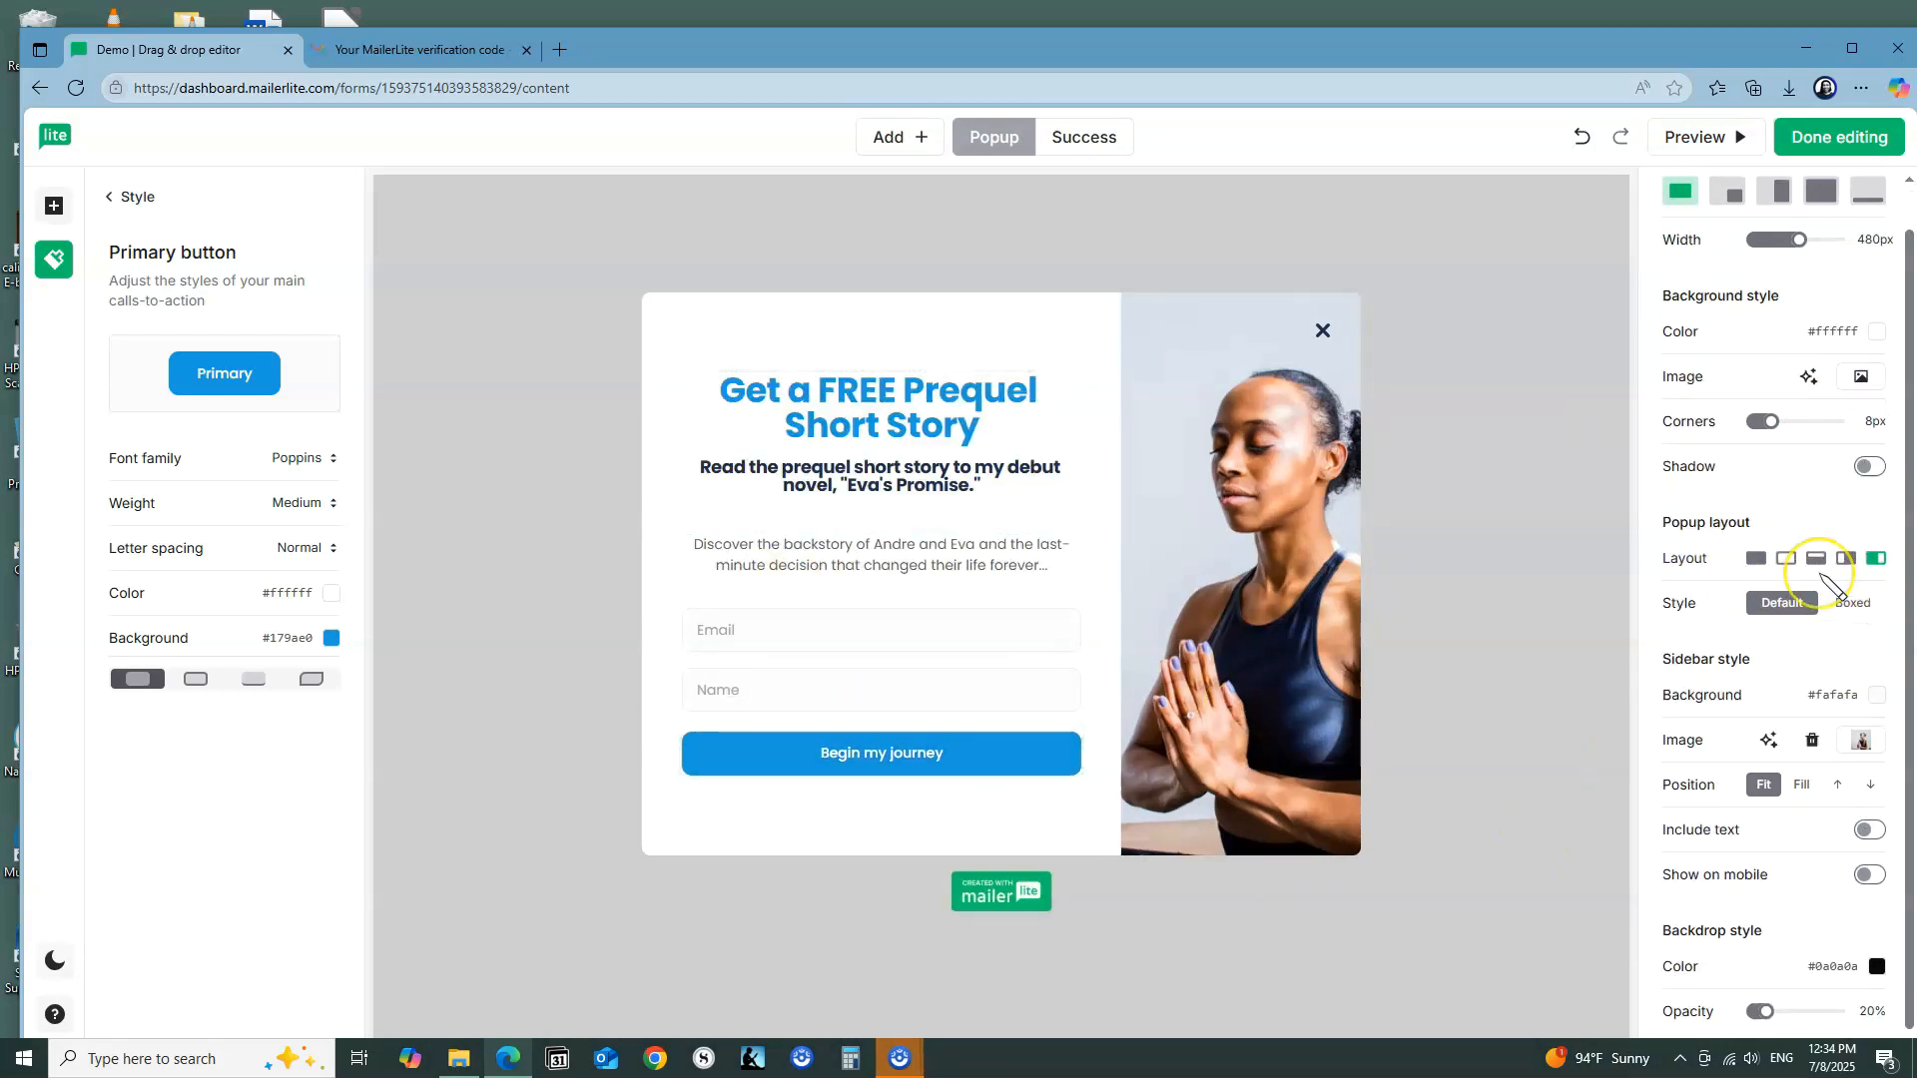
click(1873, 467)
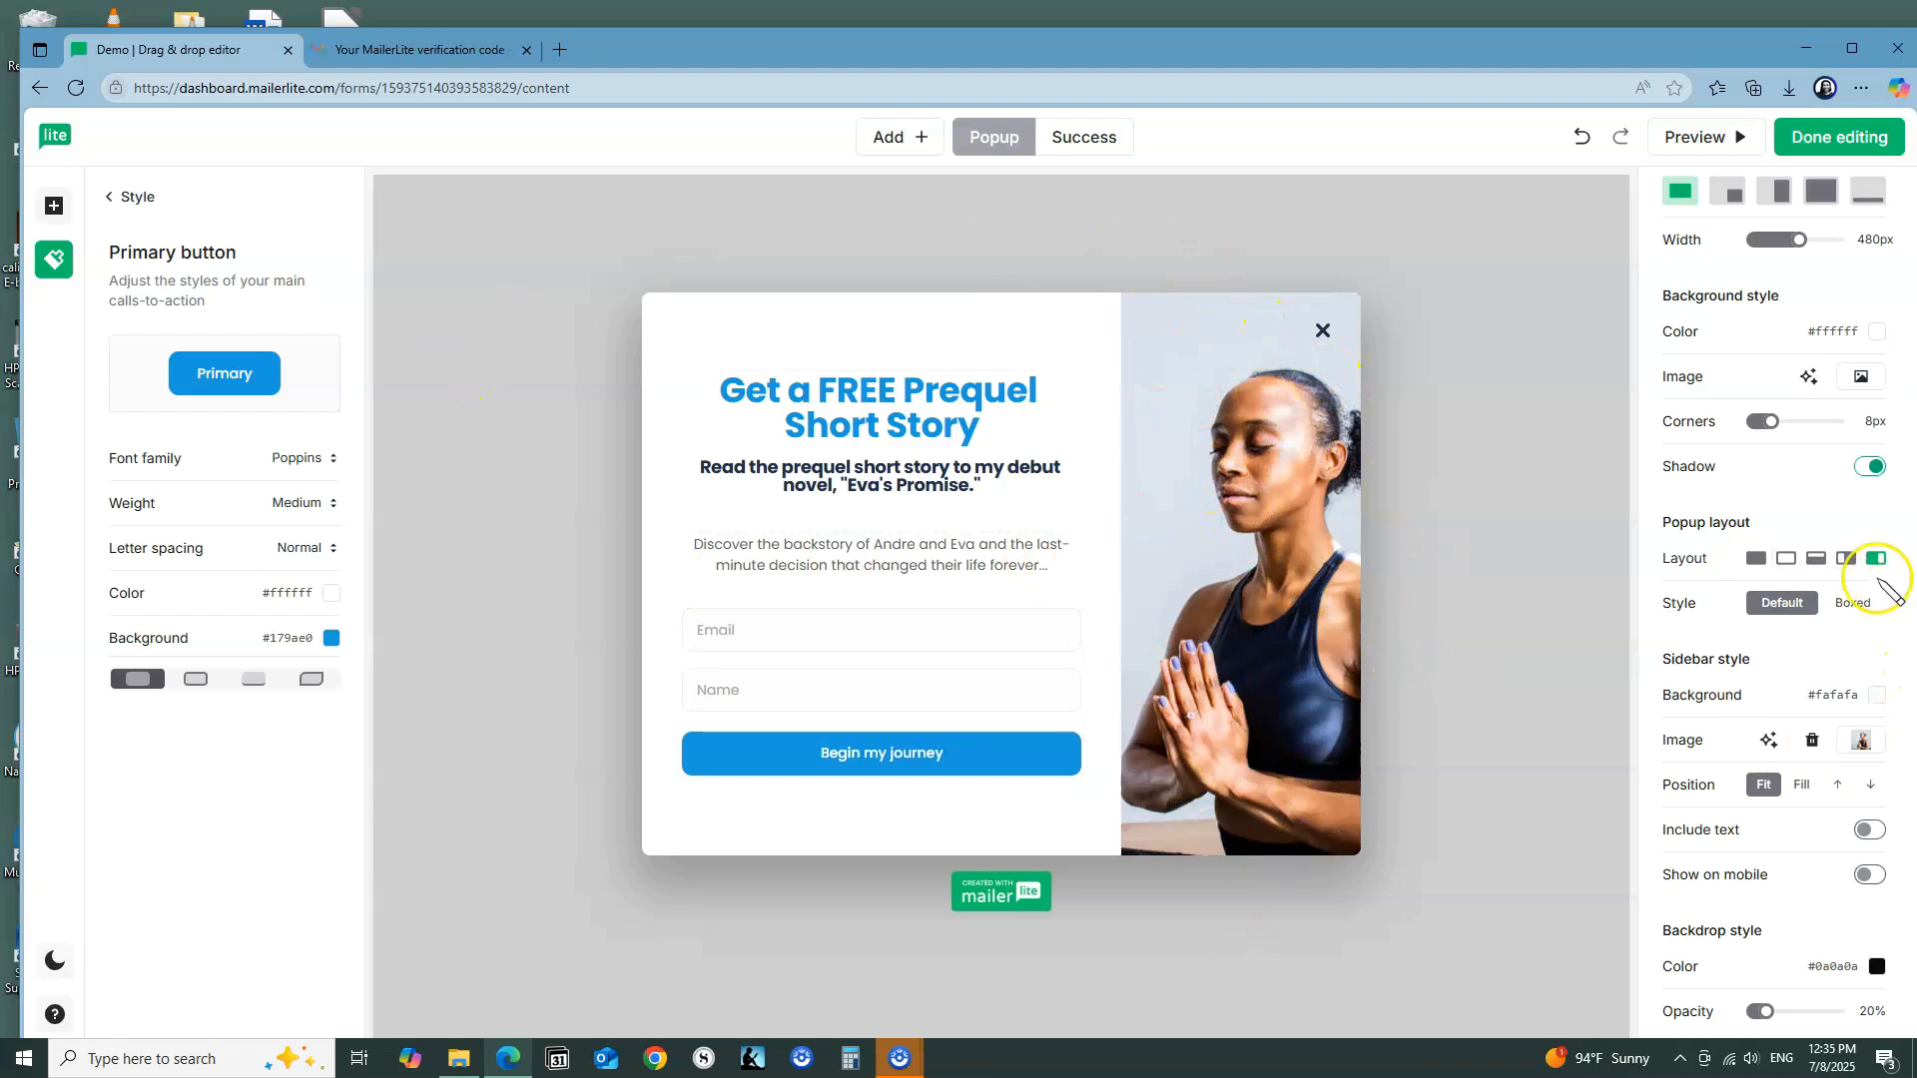
click(1847, 560)
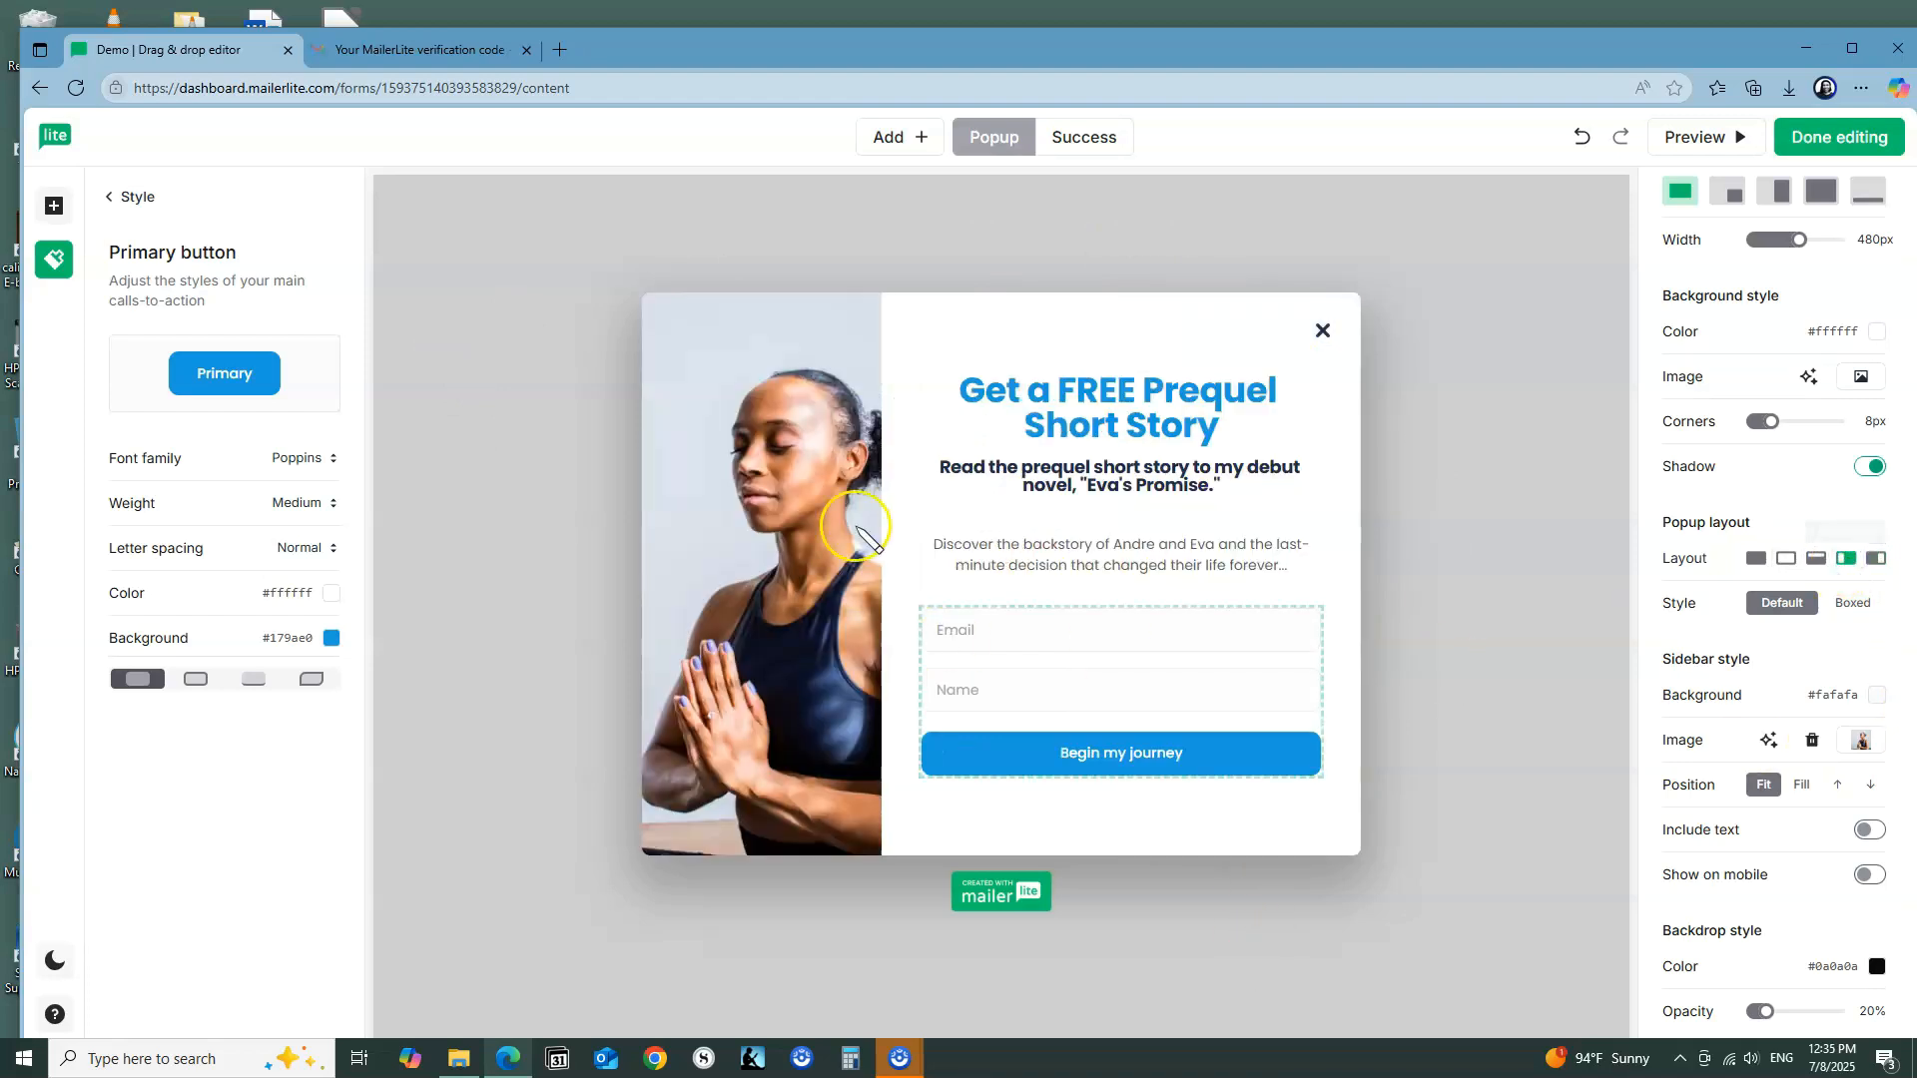
click(1759, 559)
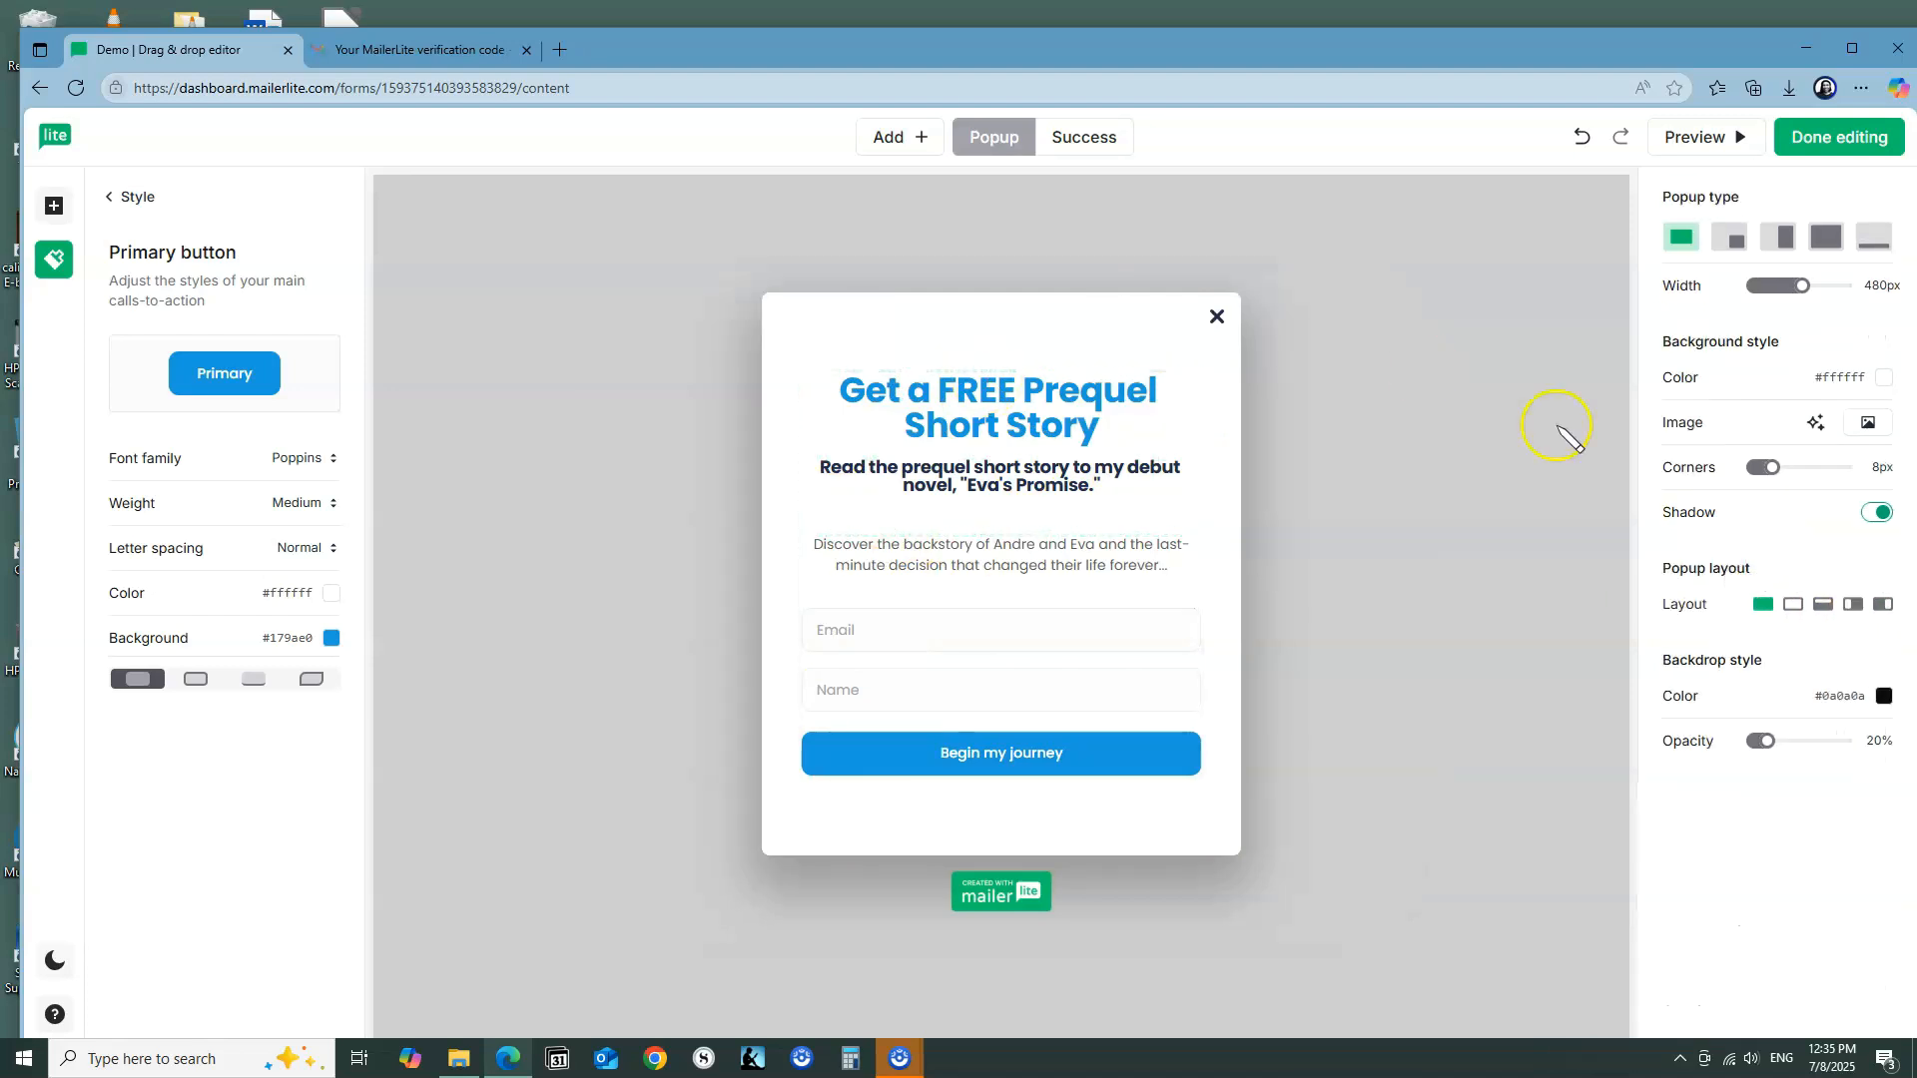
click(1857, 614)
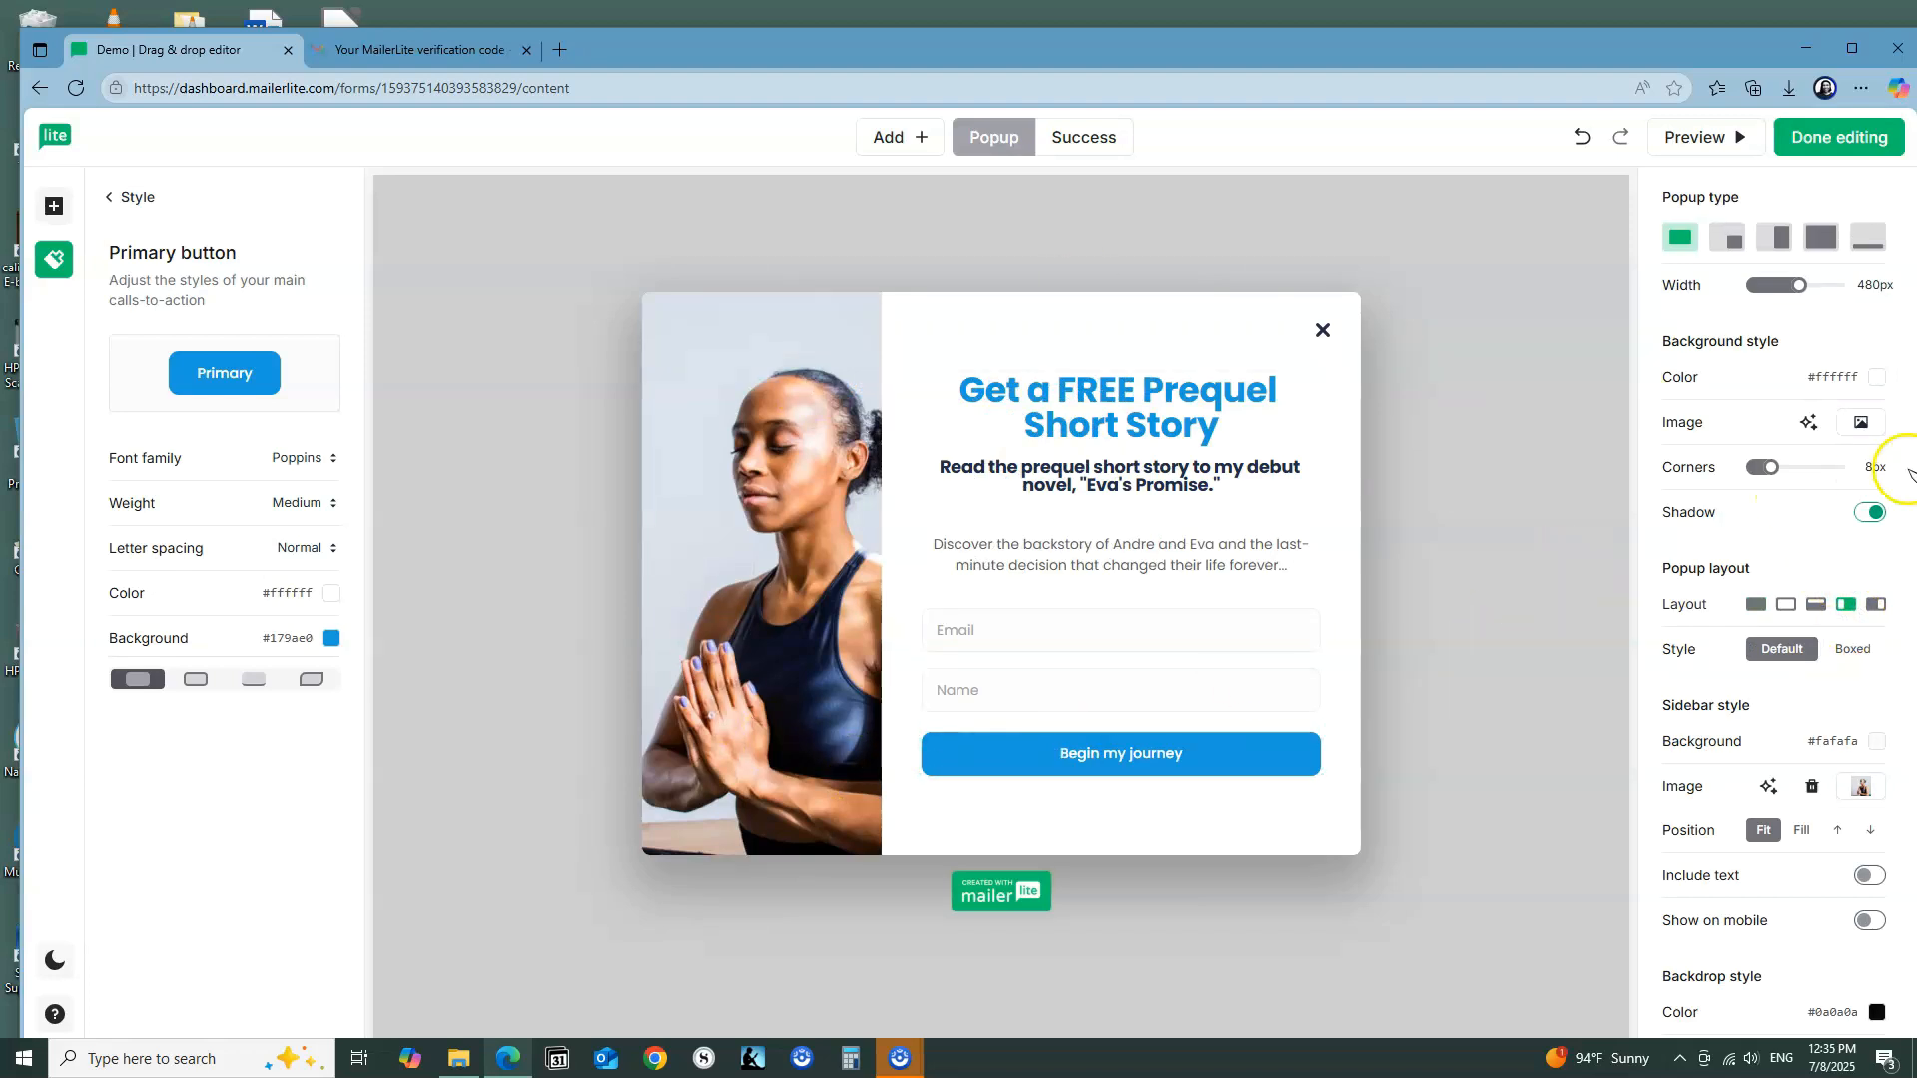
Step: Replace the popup's sidebar image with E-book Cover.jpg from the file manager
scroll(1903, 567, down, 1)
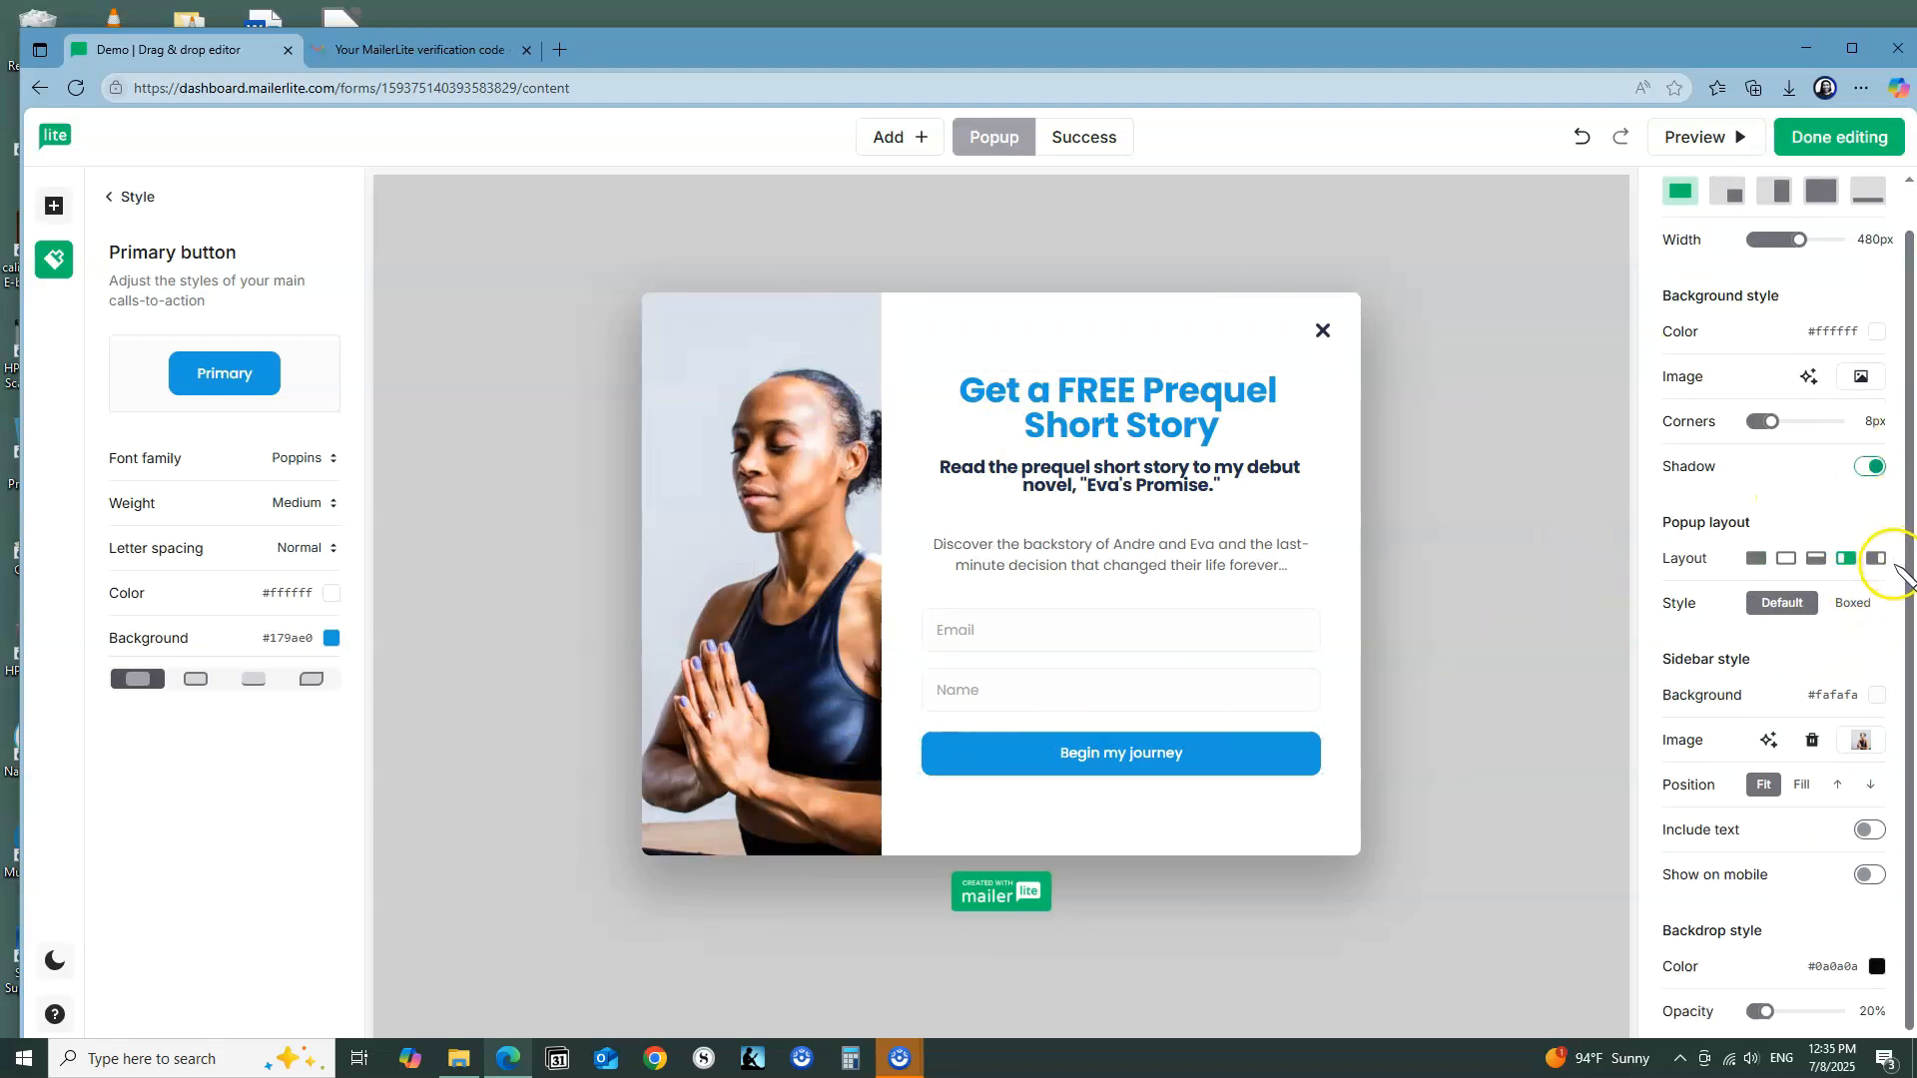
click(1864, 743)
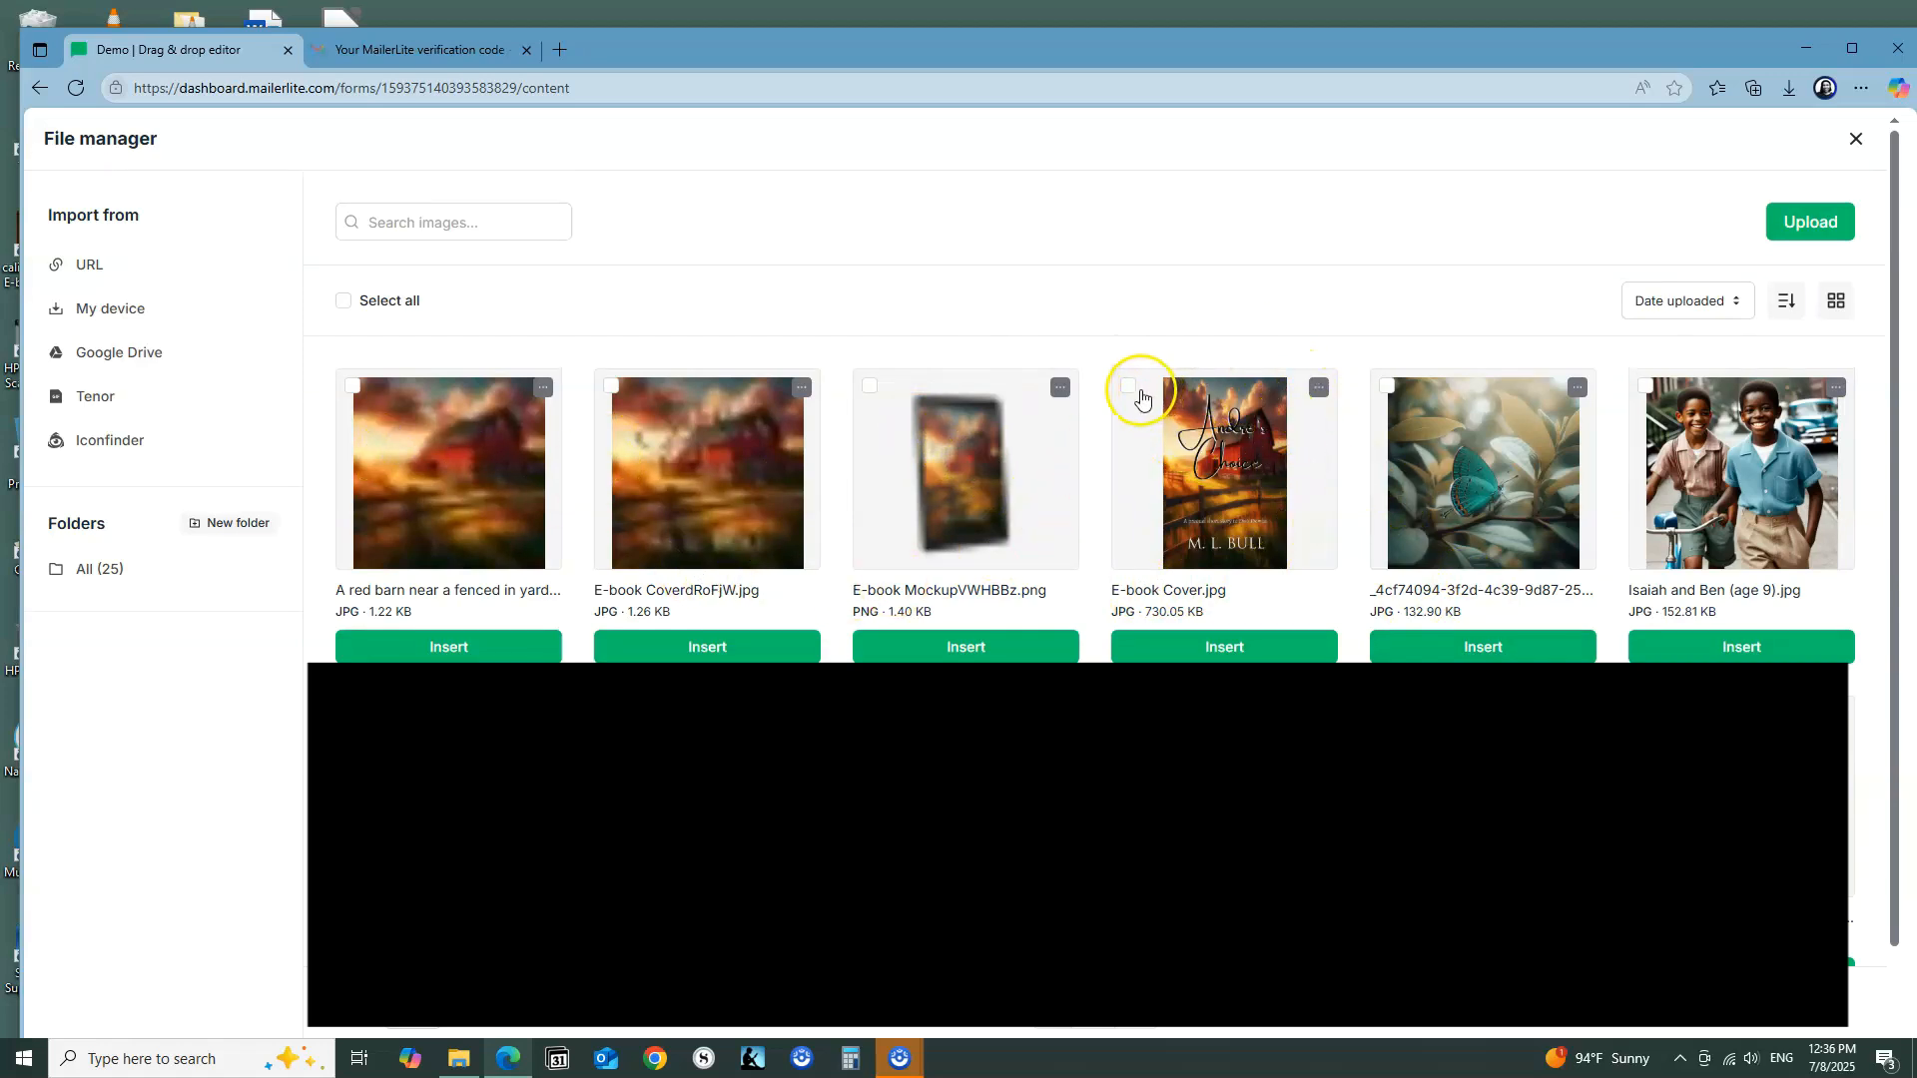
click(1129, 388)
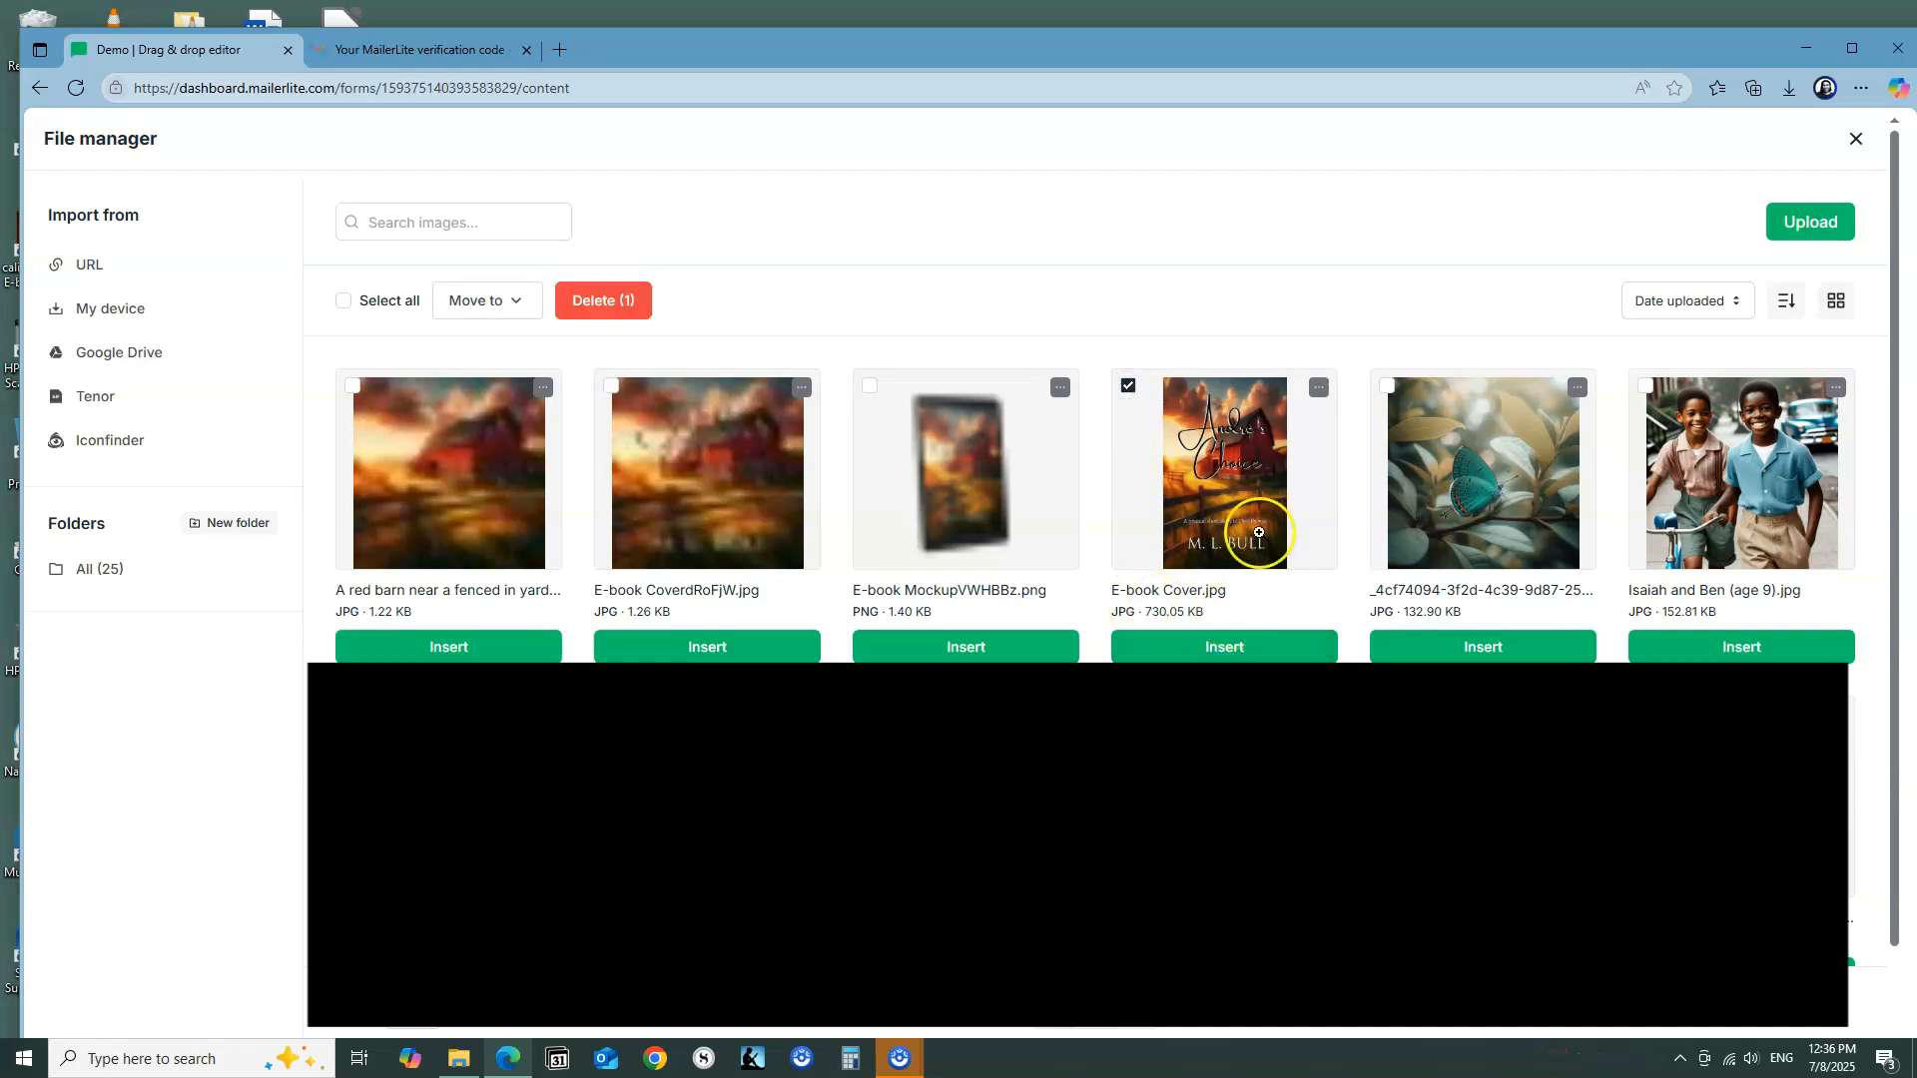
click(1229, 650)
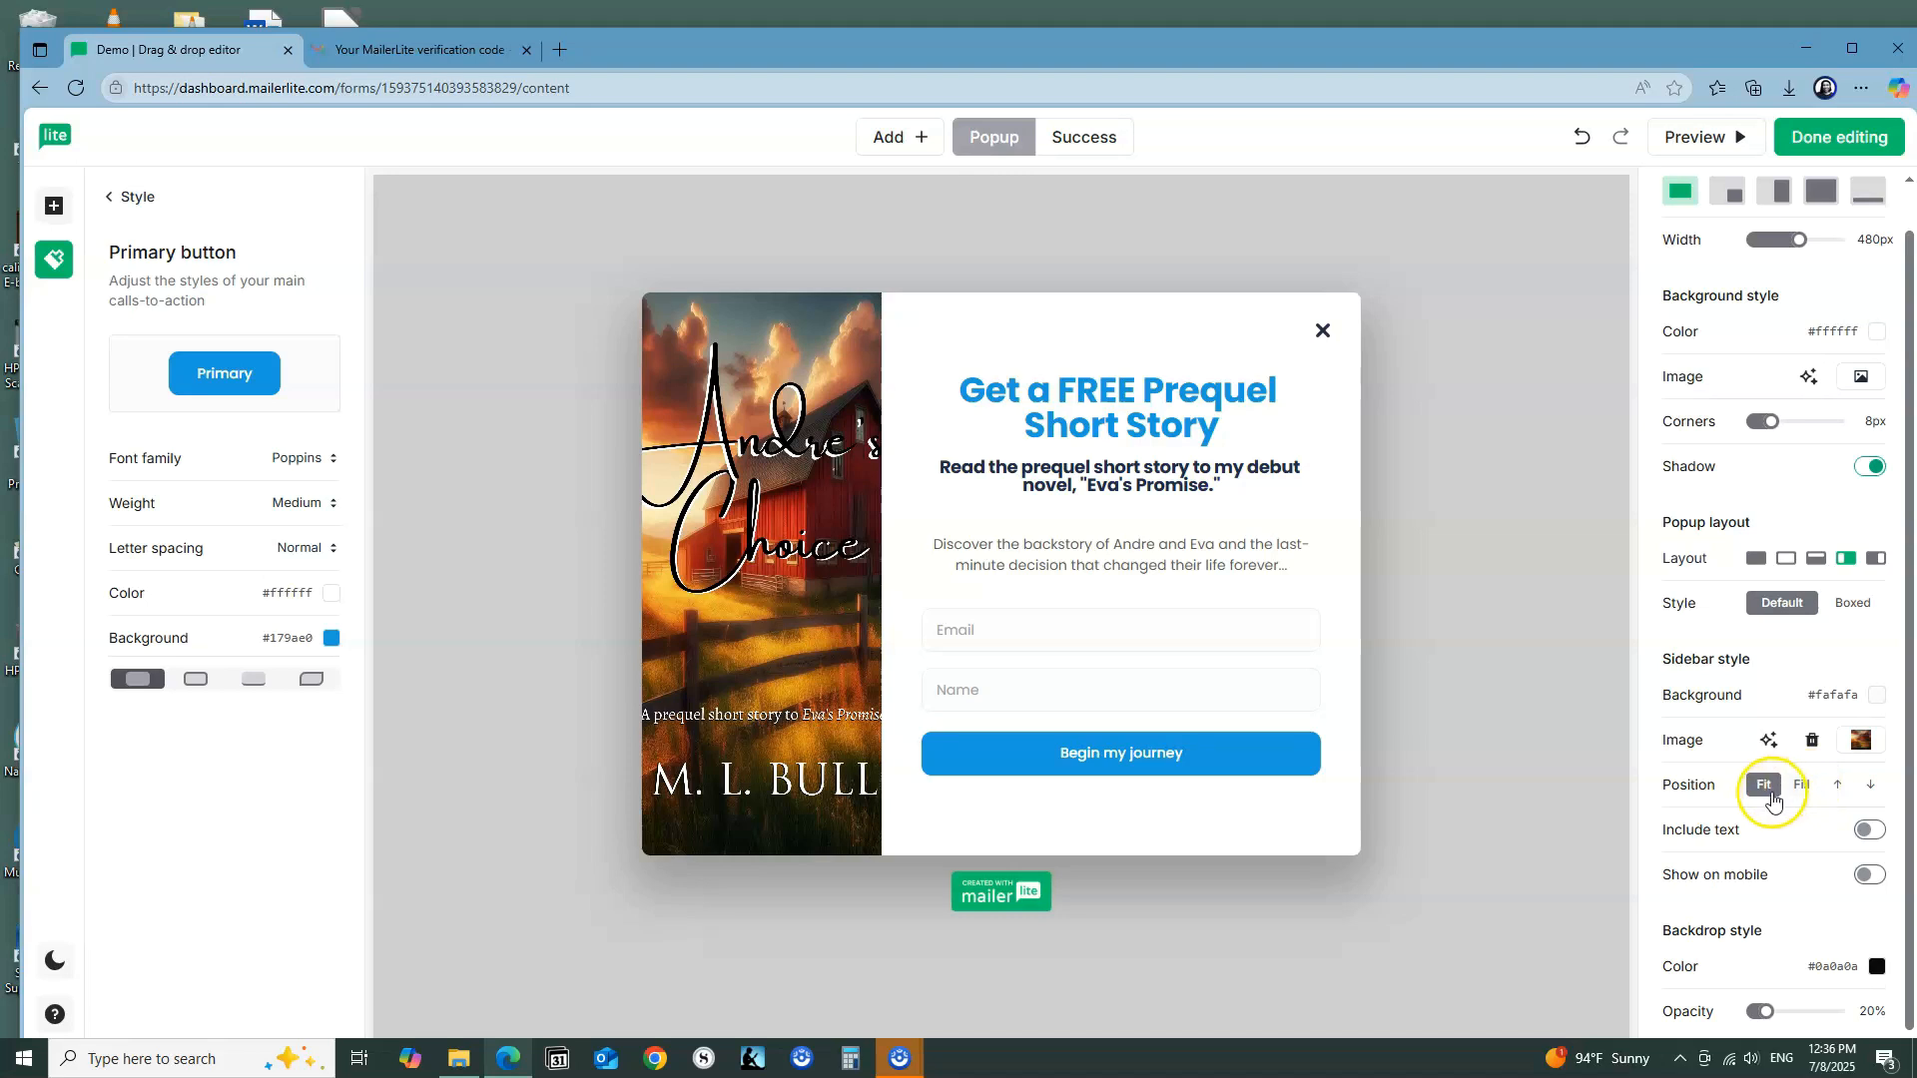
Step: Compare the sidebar image's Fill position with Fit, keep Fit, and widen the popup to 600px
click(1801, 789)
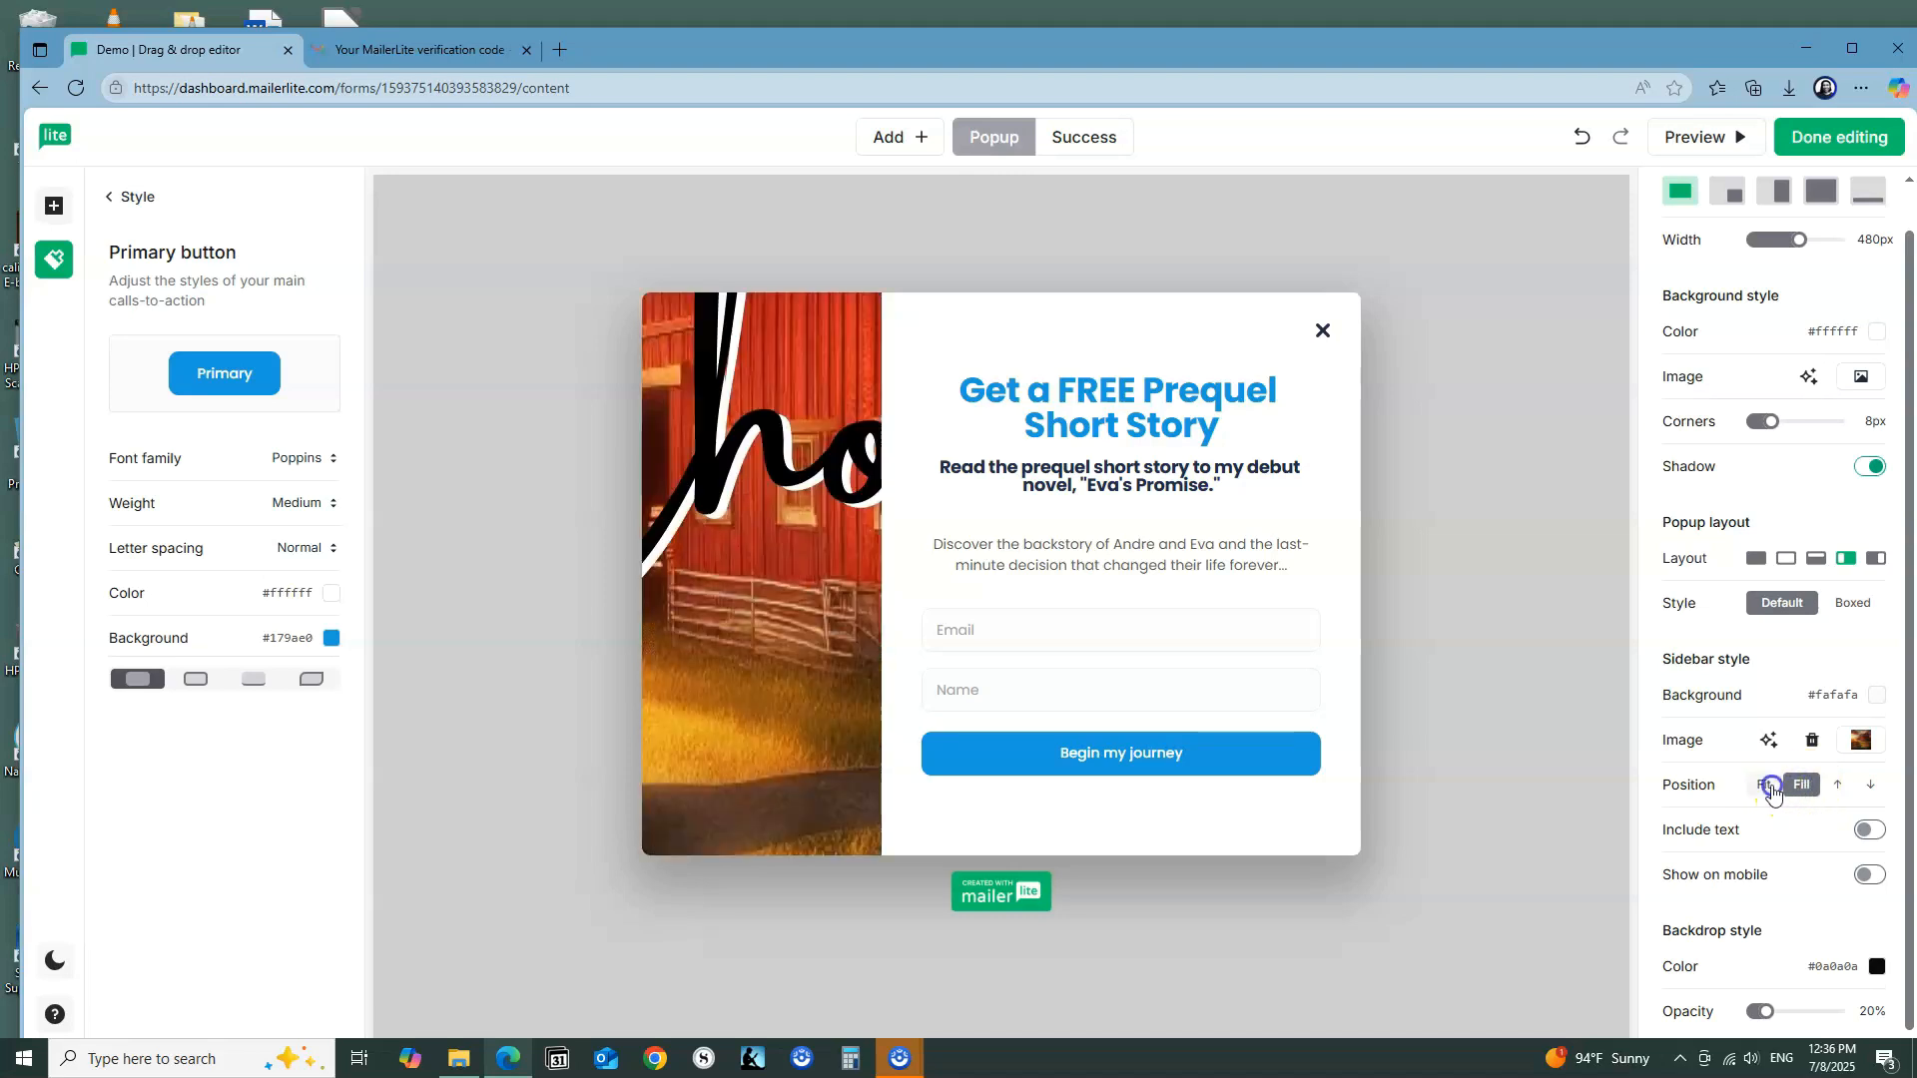
click(1768, 787)
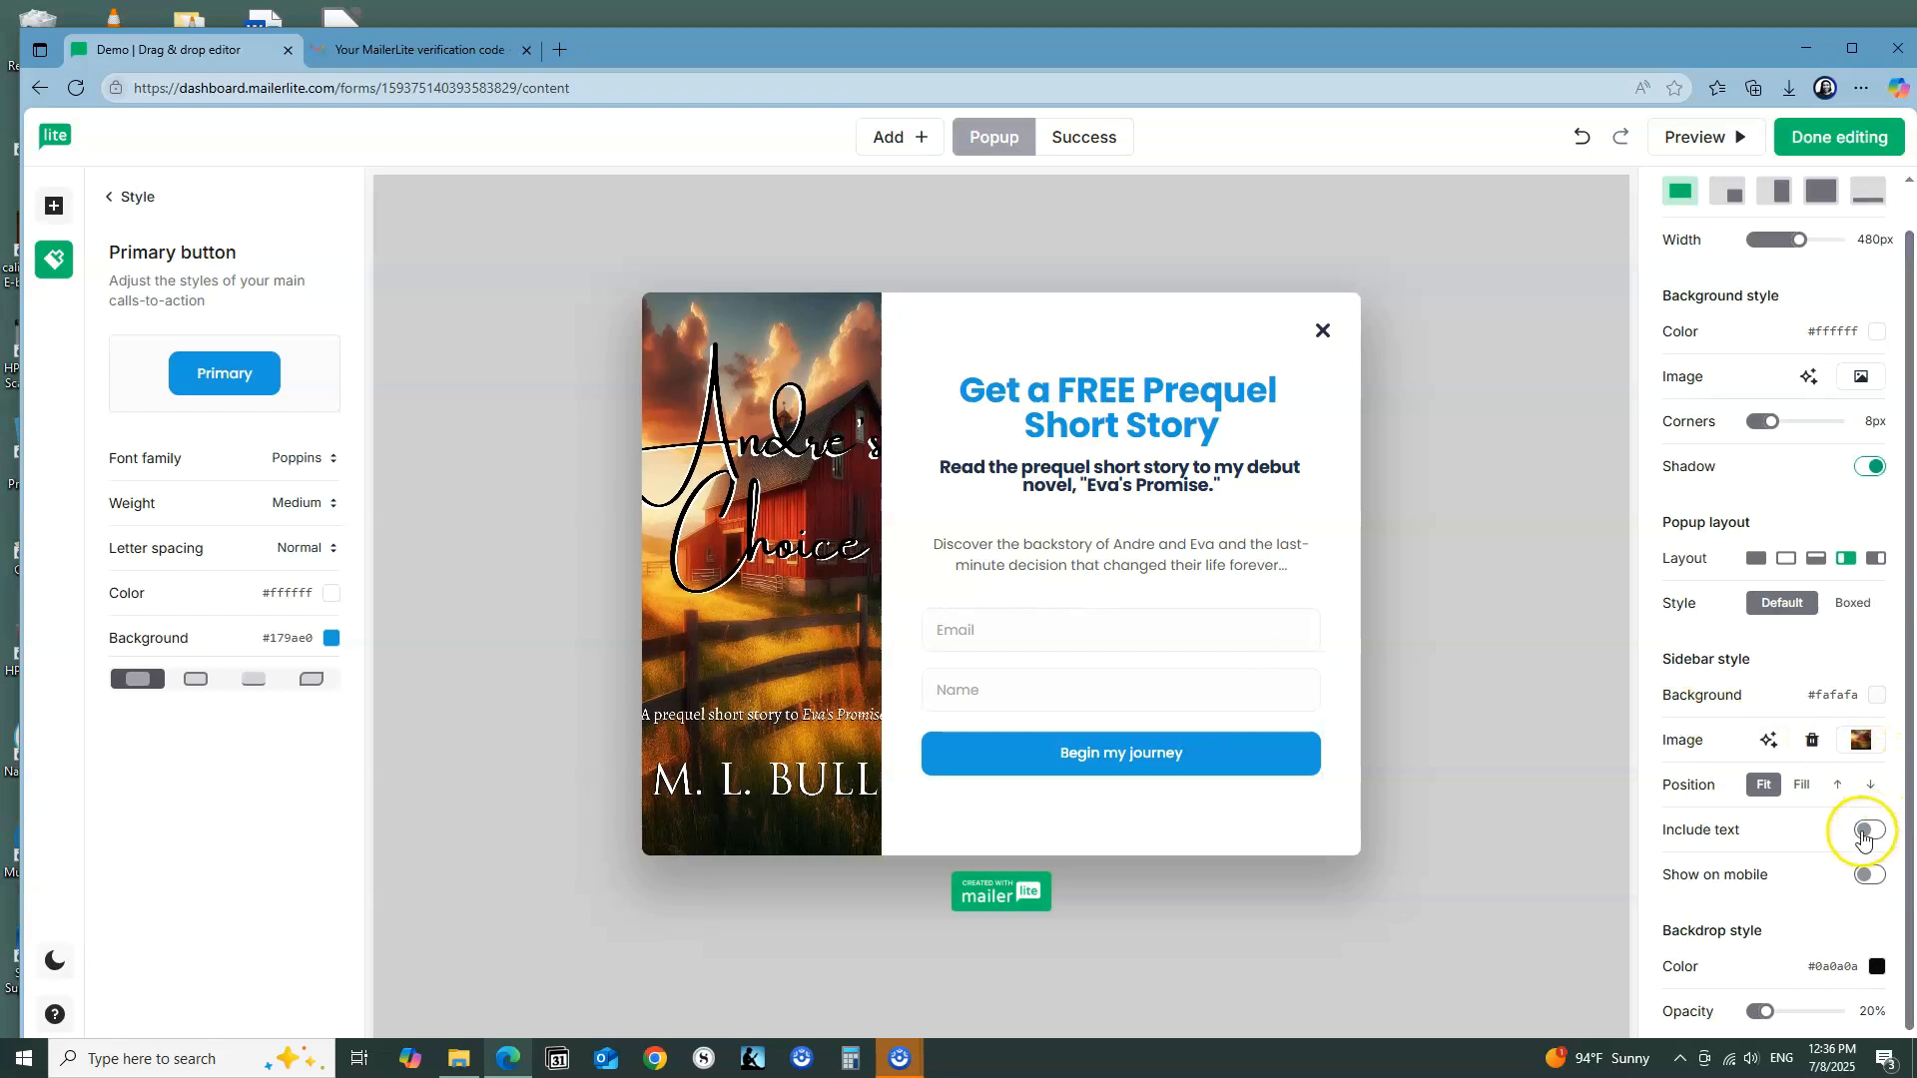
scroll(1759, 424, up, 1)
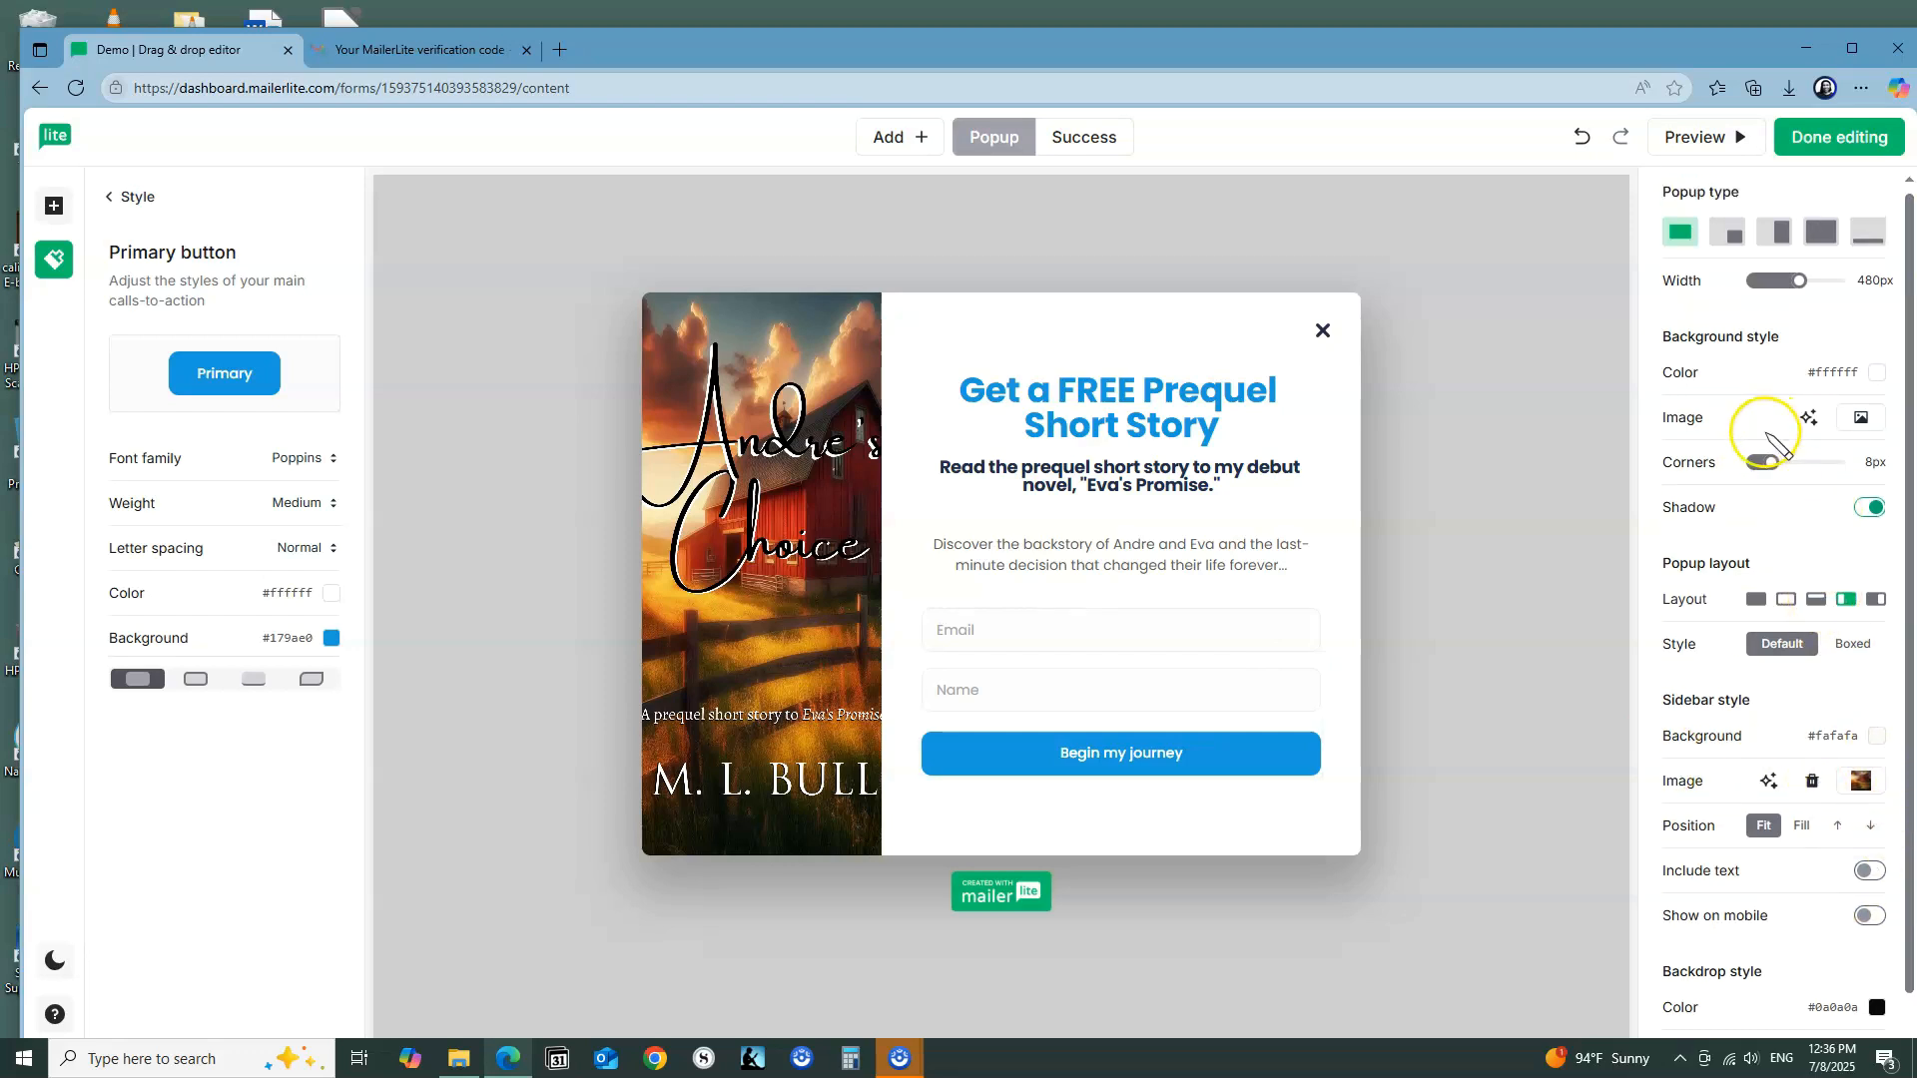
drag(1803, 288, 1854, 292)
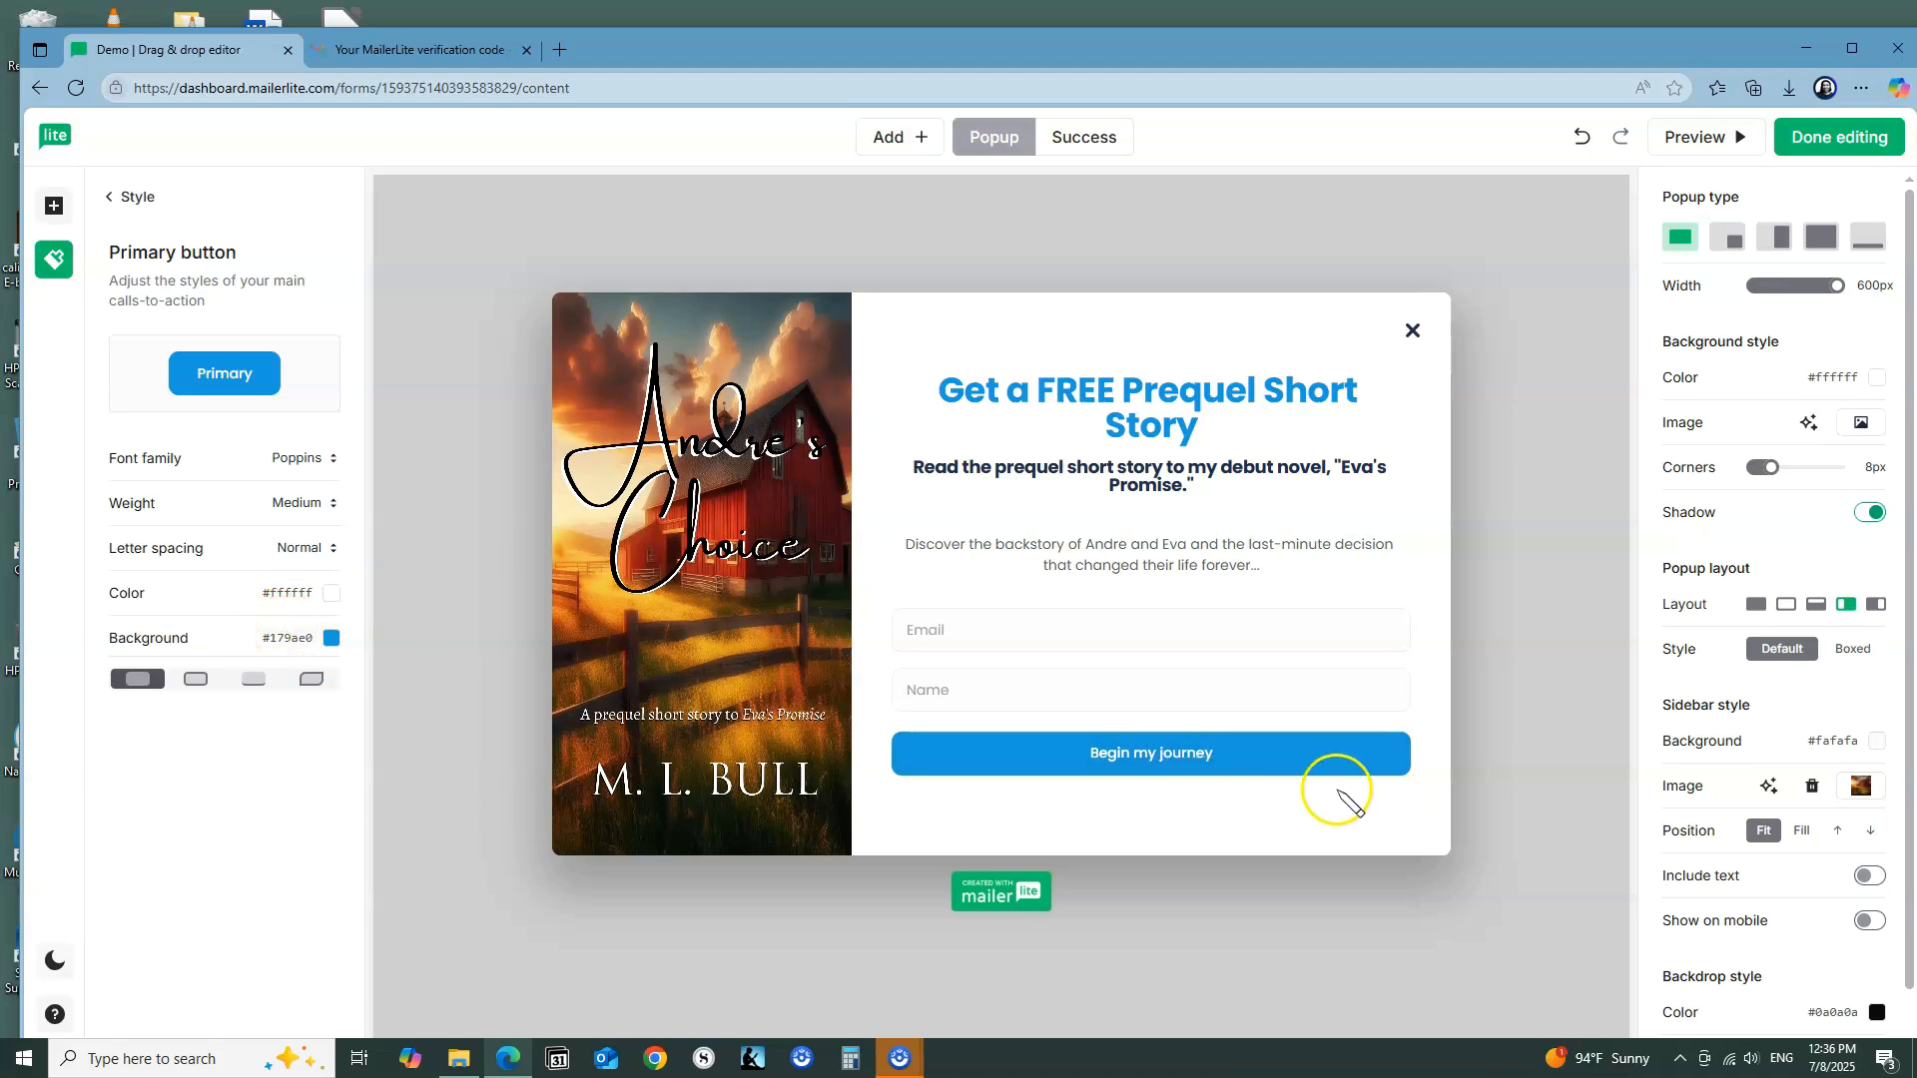
Step: Select the signup form block and move its Name field above the Email field
click(1409, 643)
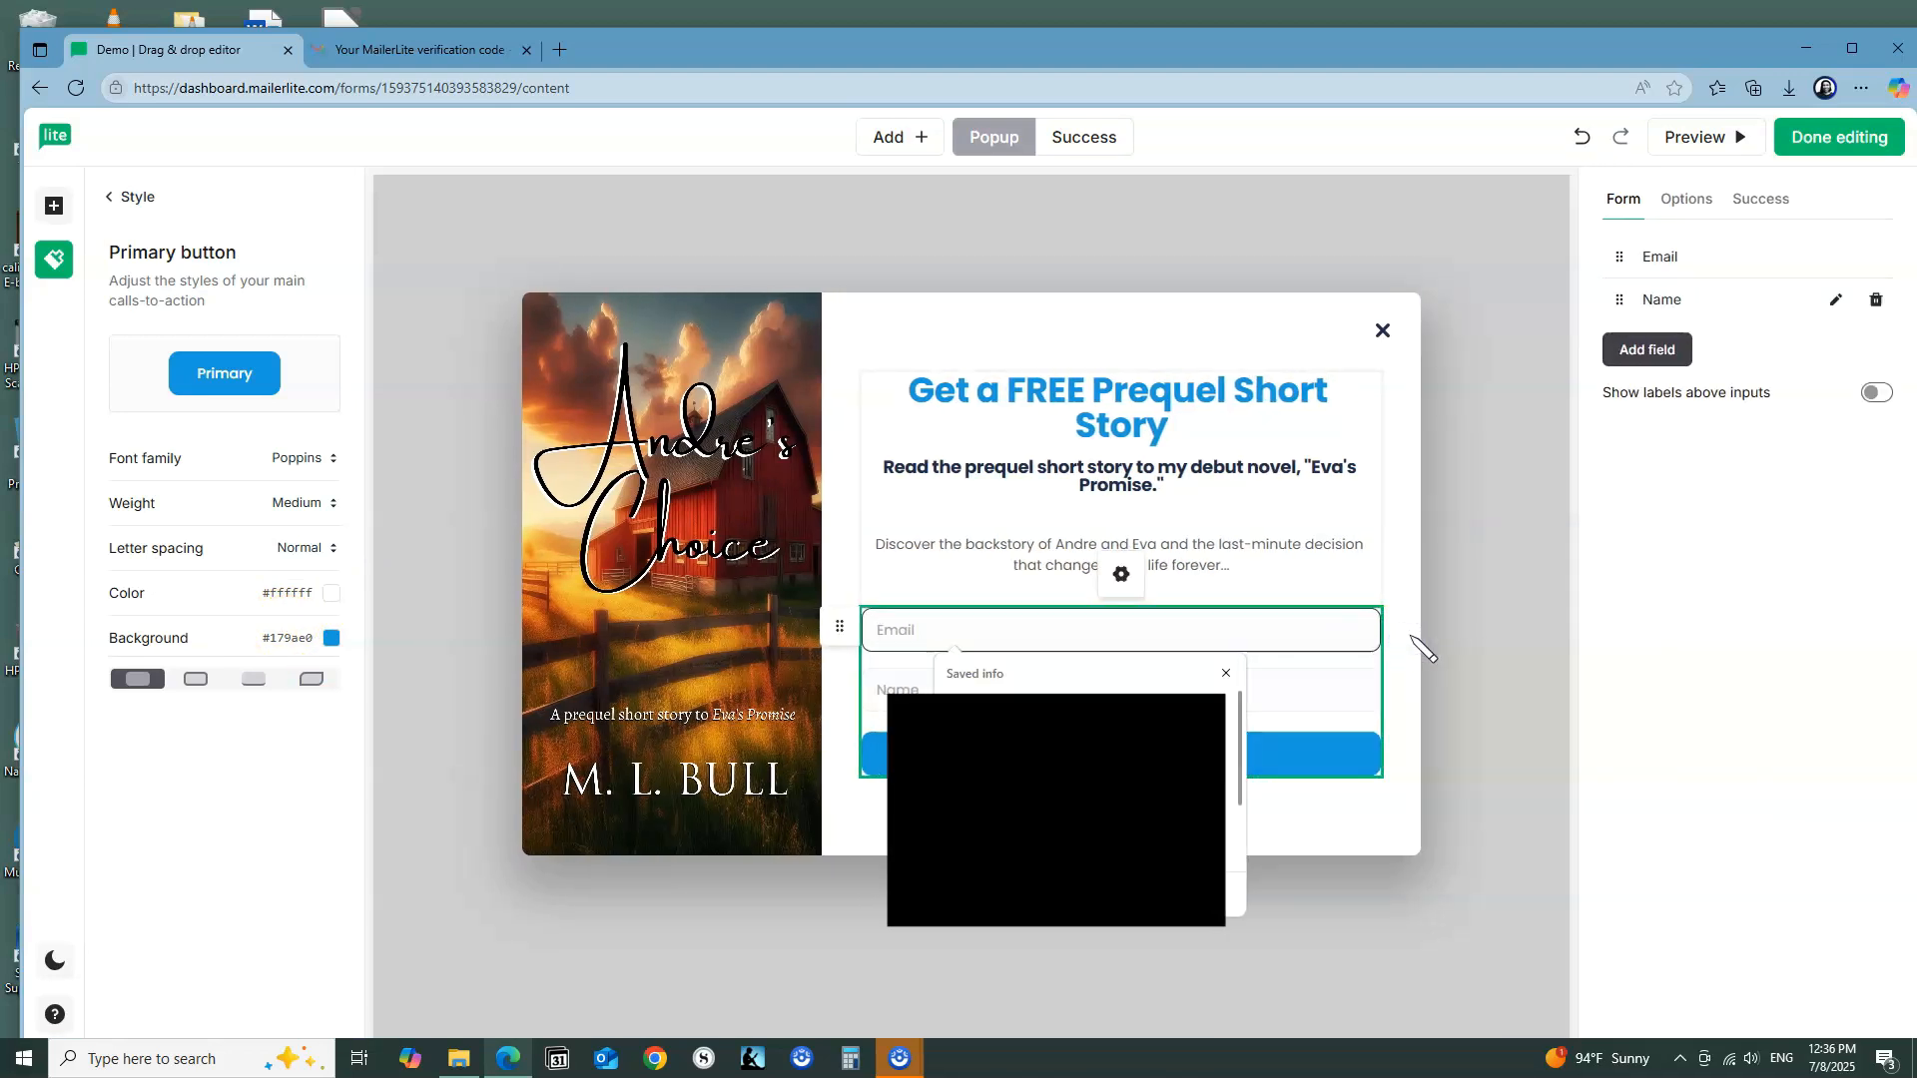
click(1414, 641)
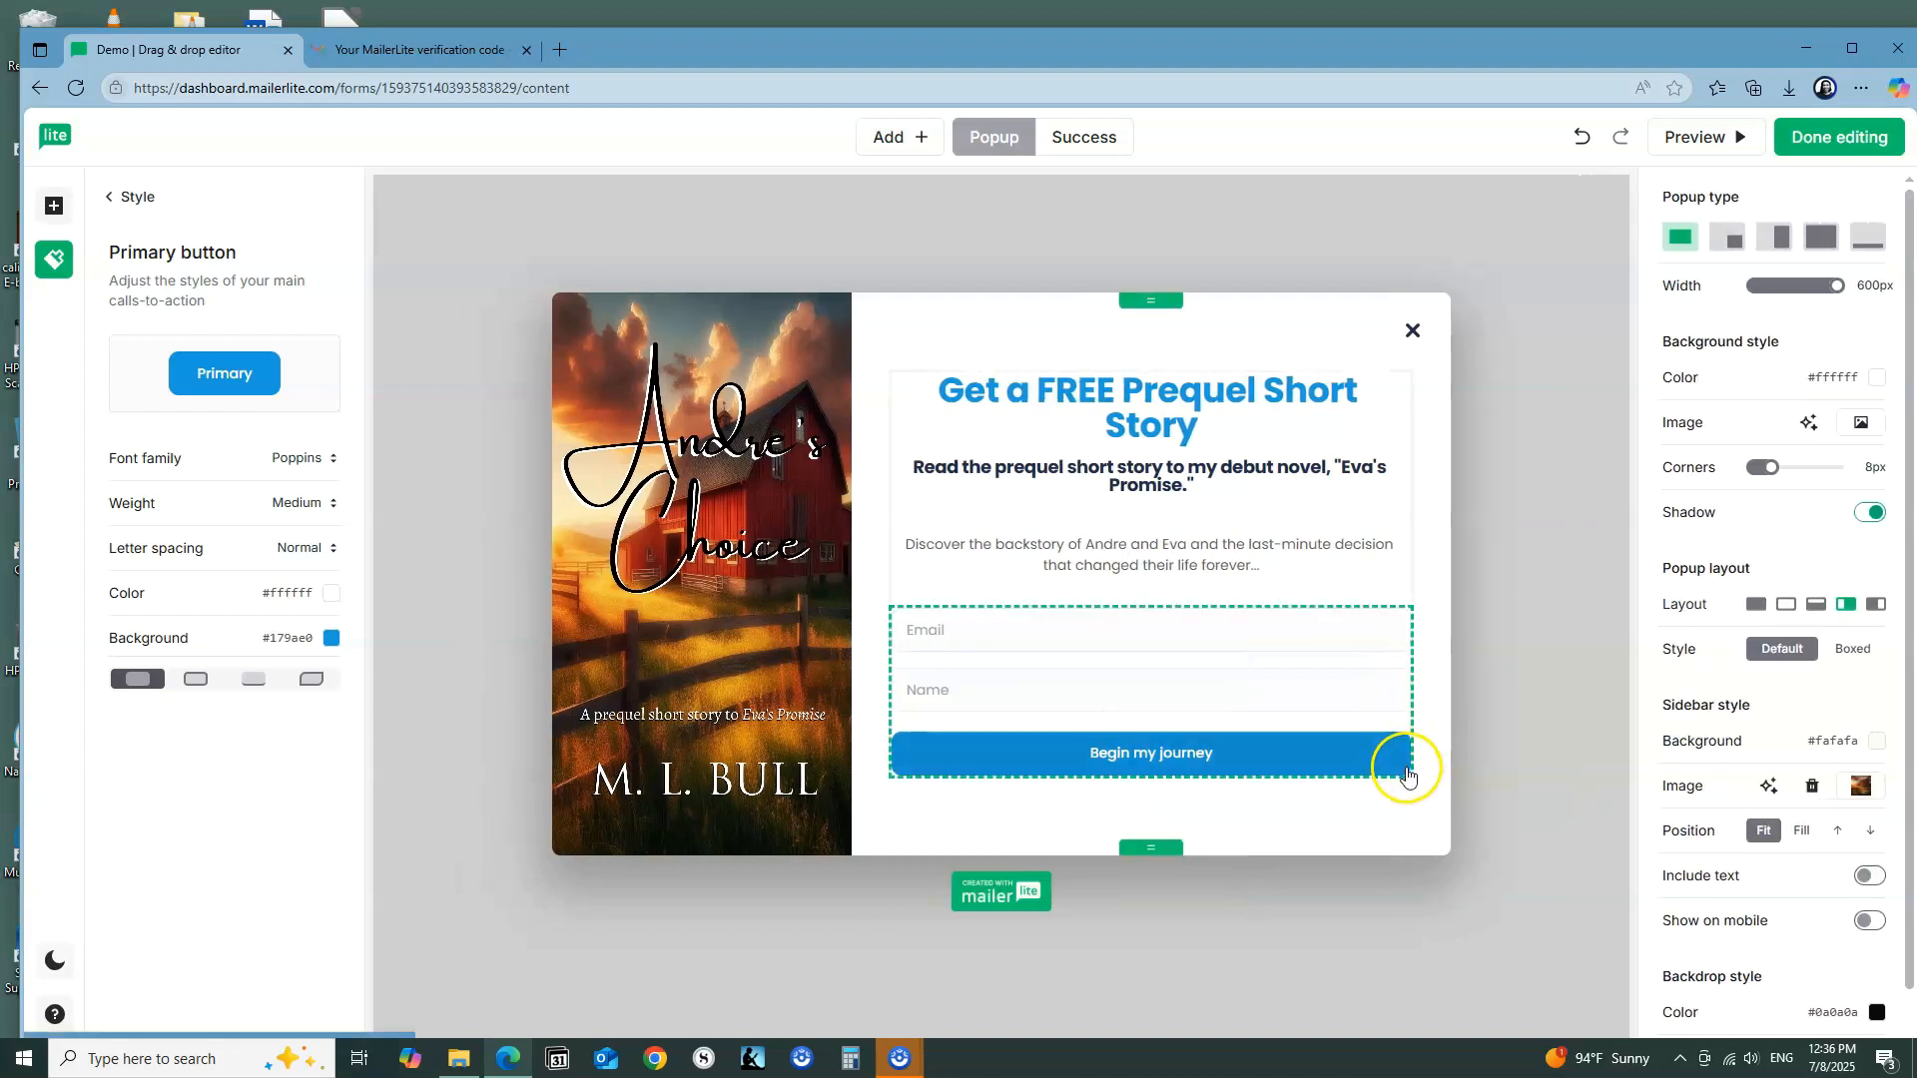
click(1409, 767)
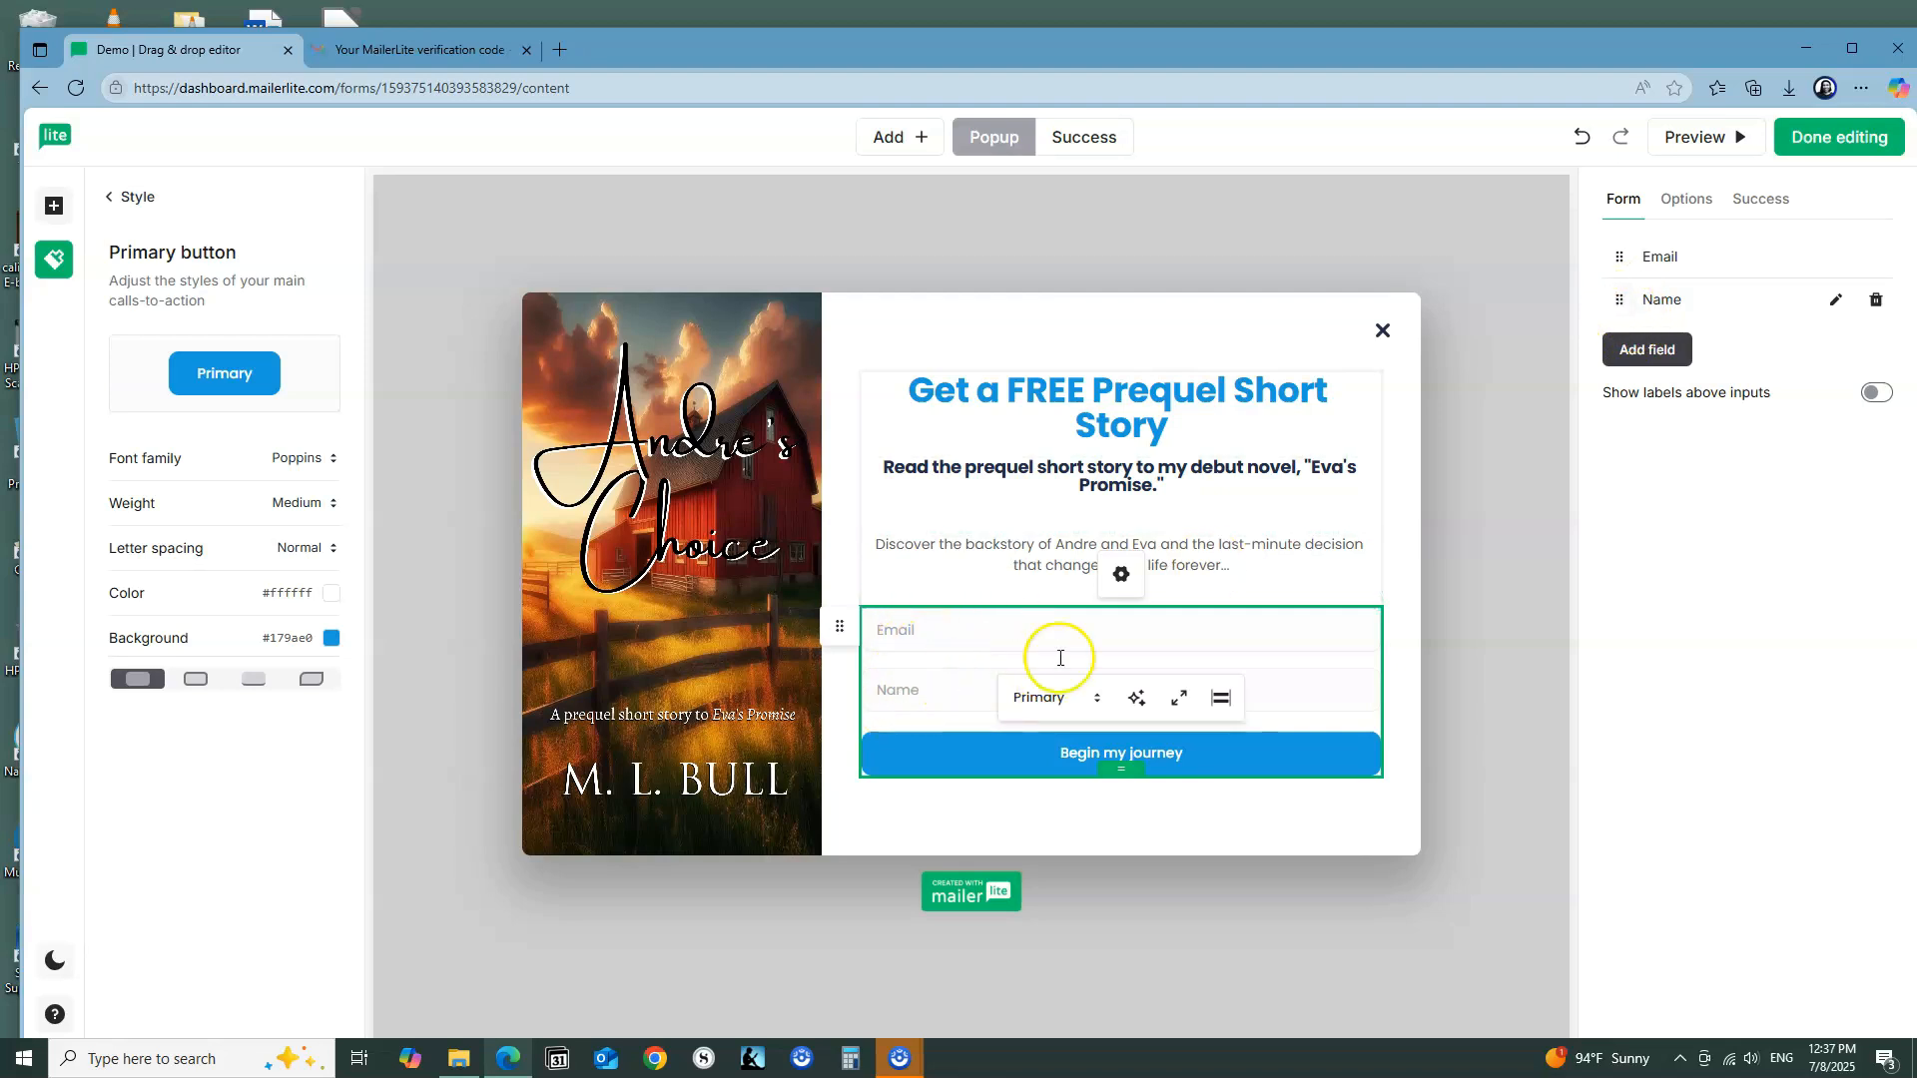
drag(1621, 300, 1627, 256)
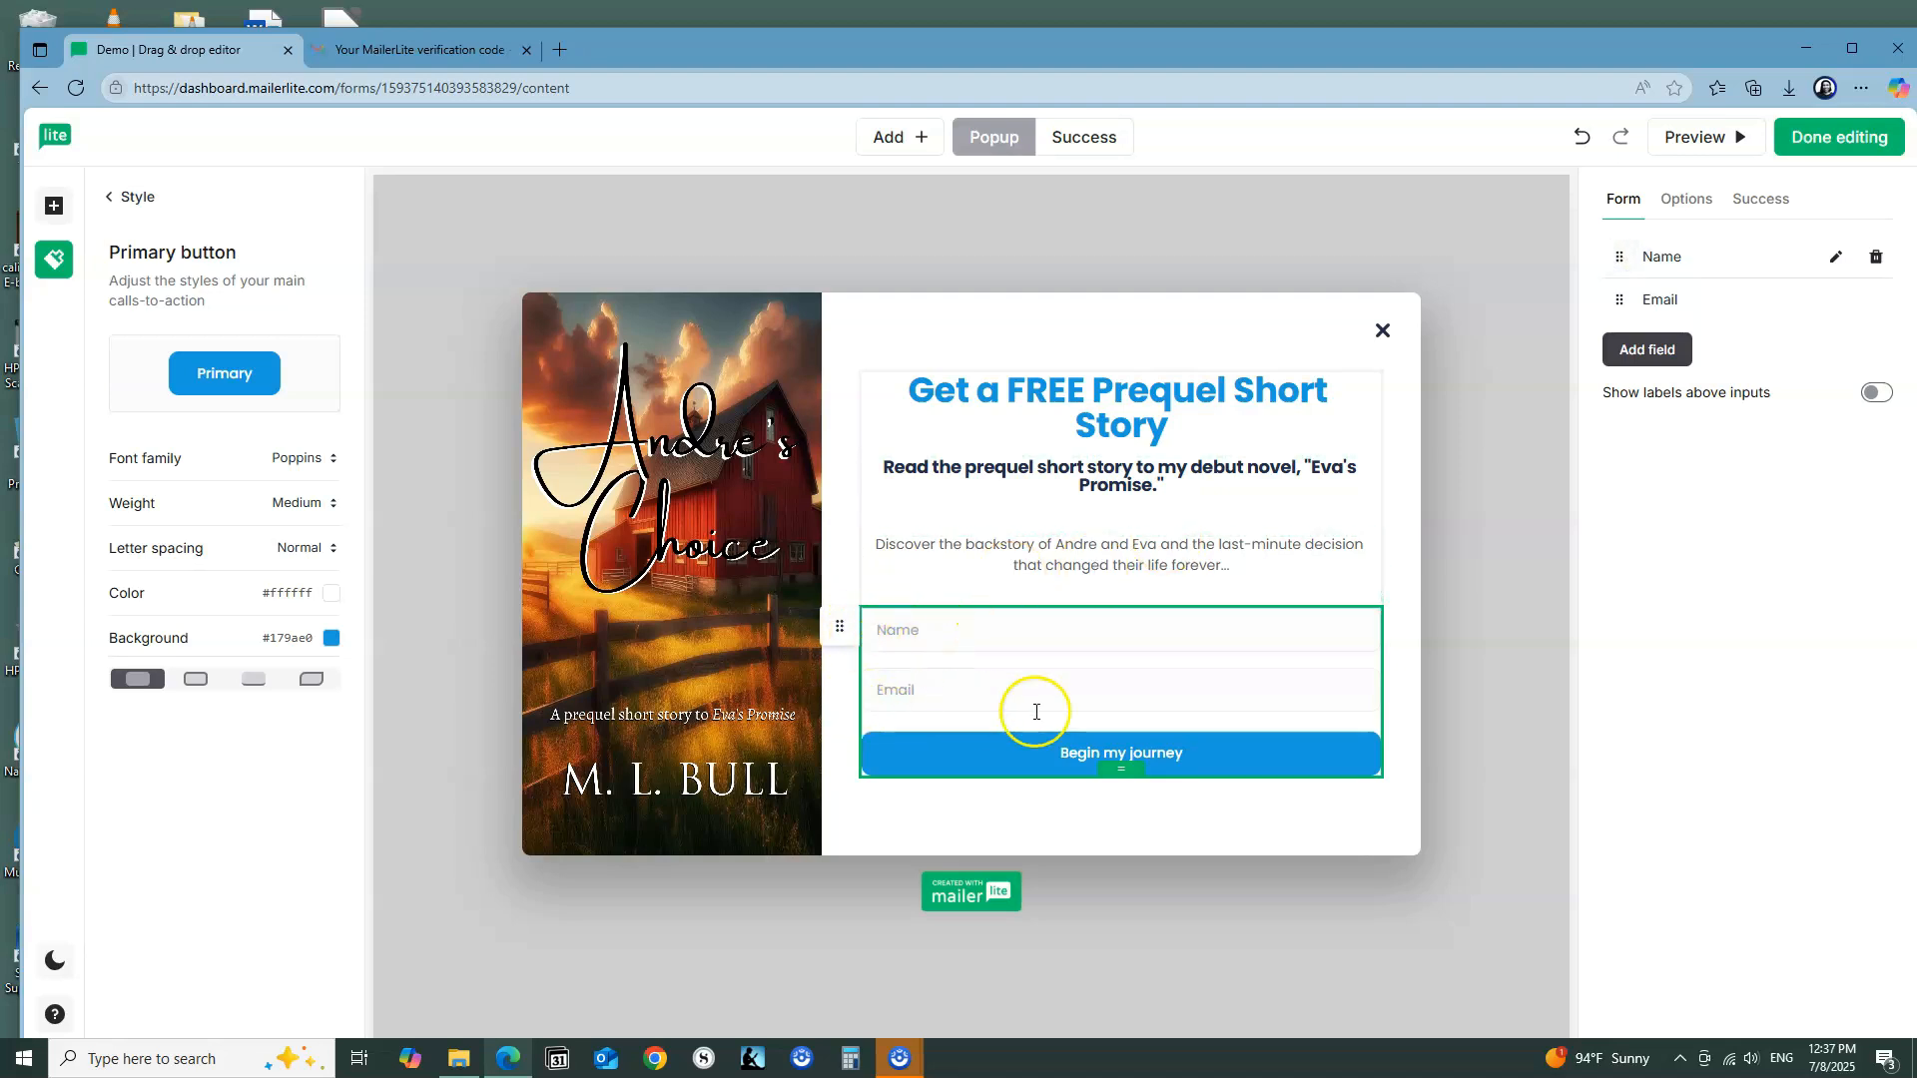
Step: Try a Last name field in the form, remove it, and look over the form's additional options
click(1650, 356)
click(1641, 400)
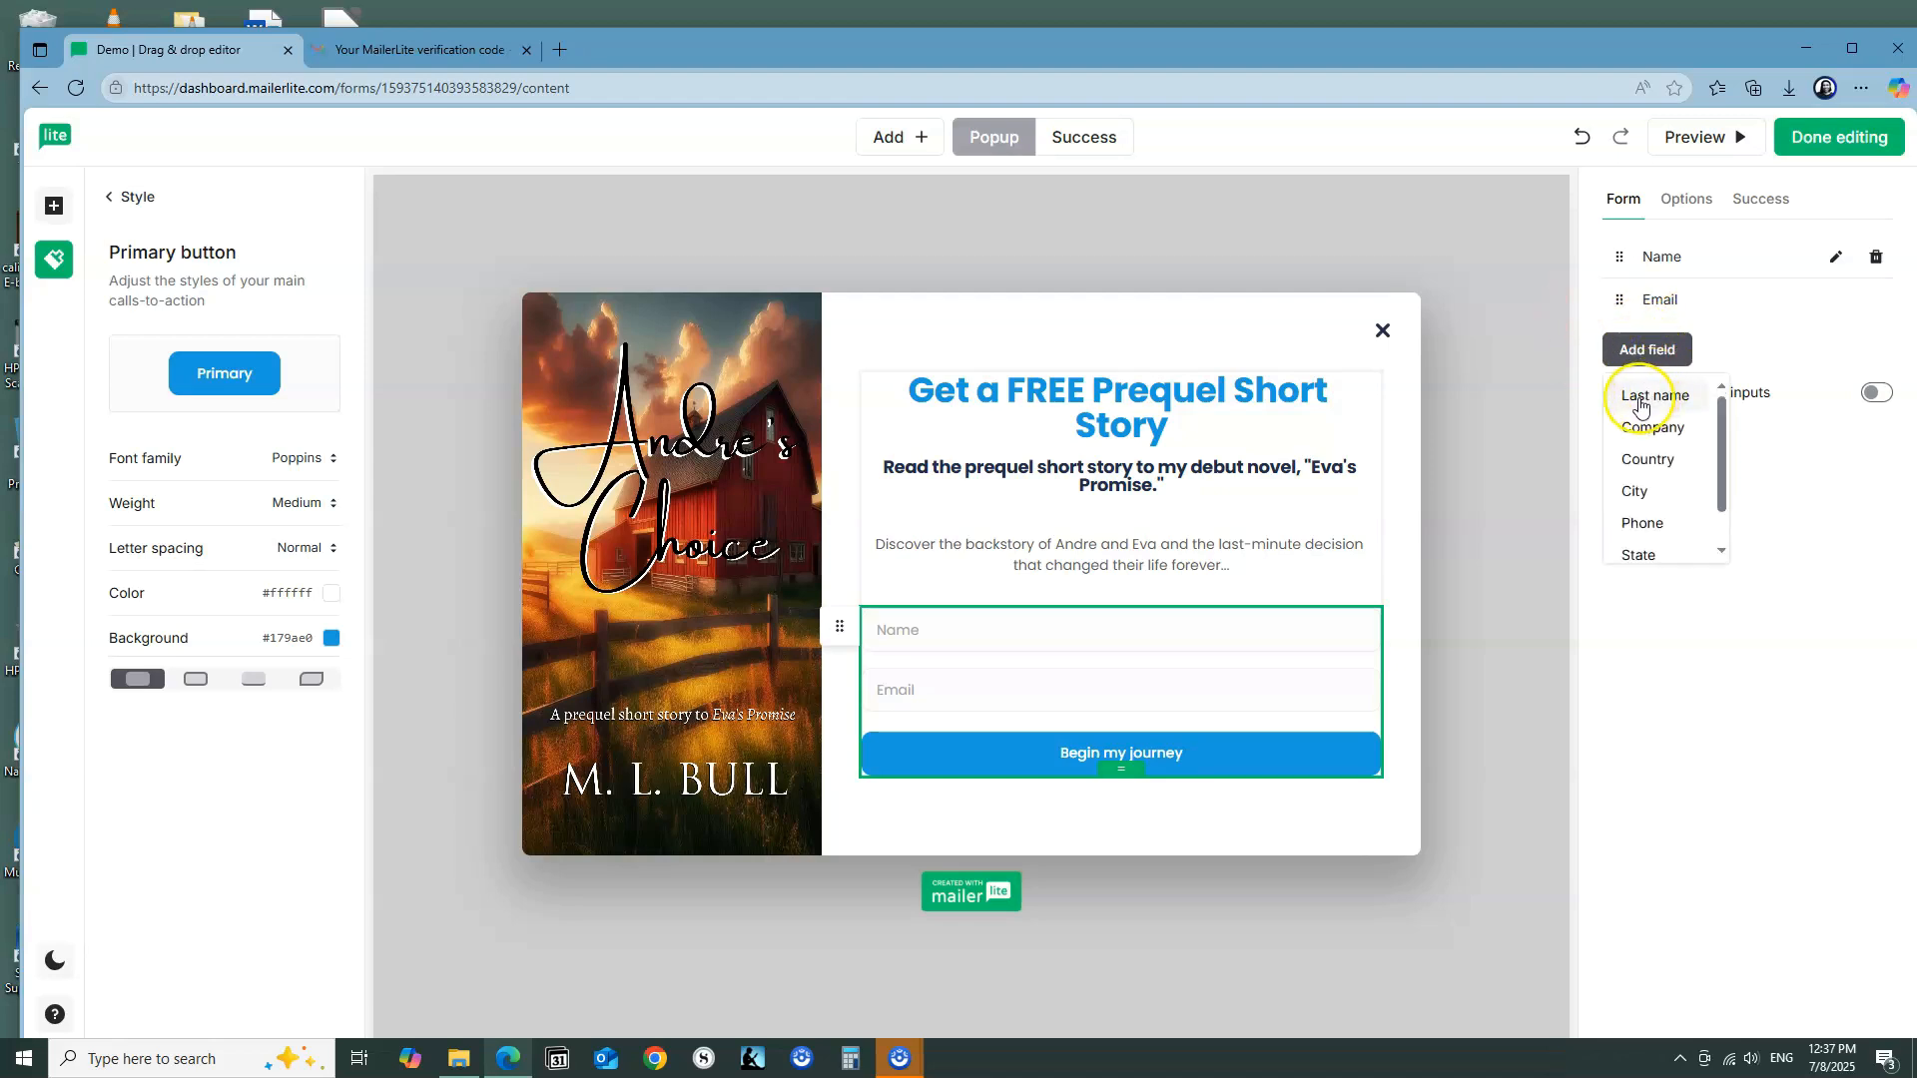
click(1641, 400)
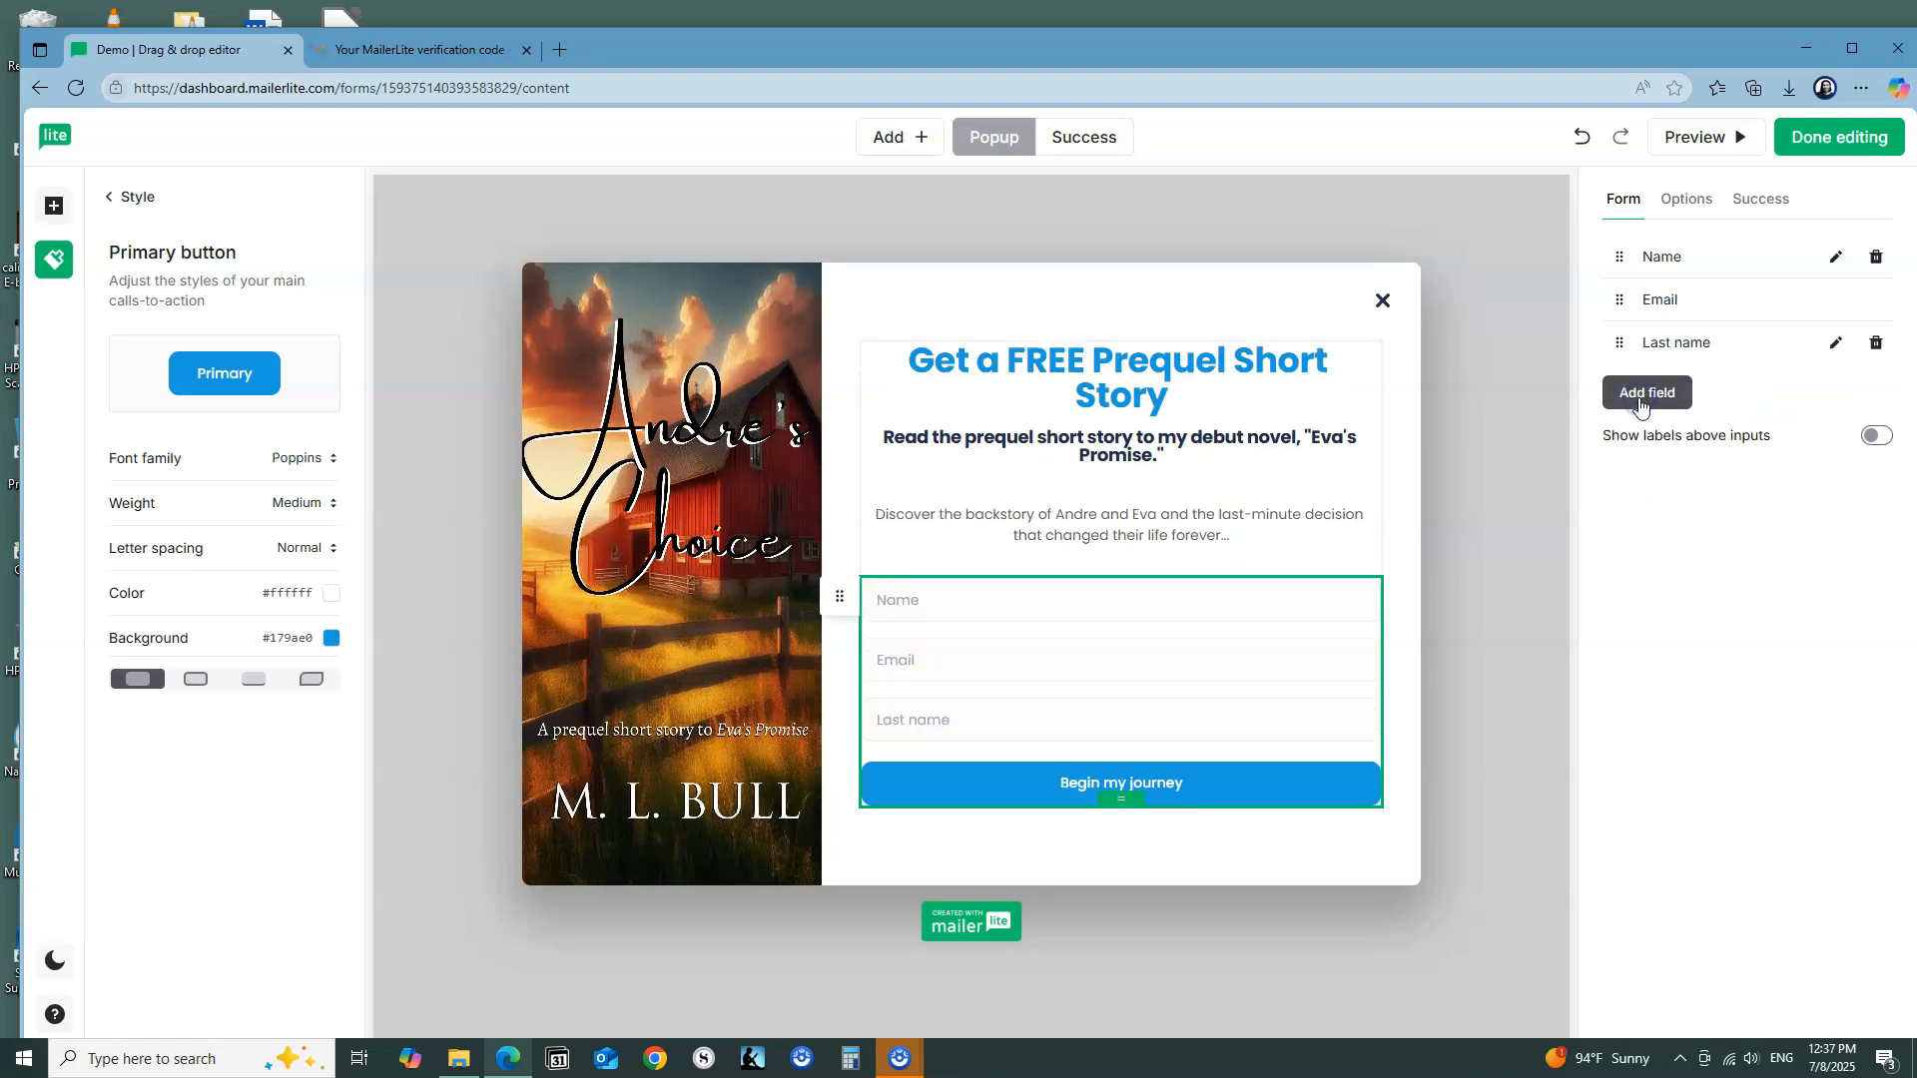
click(1876, 345)
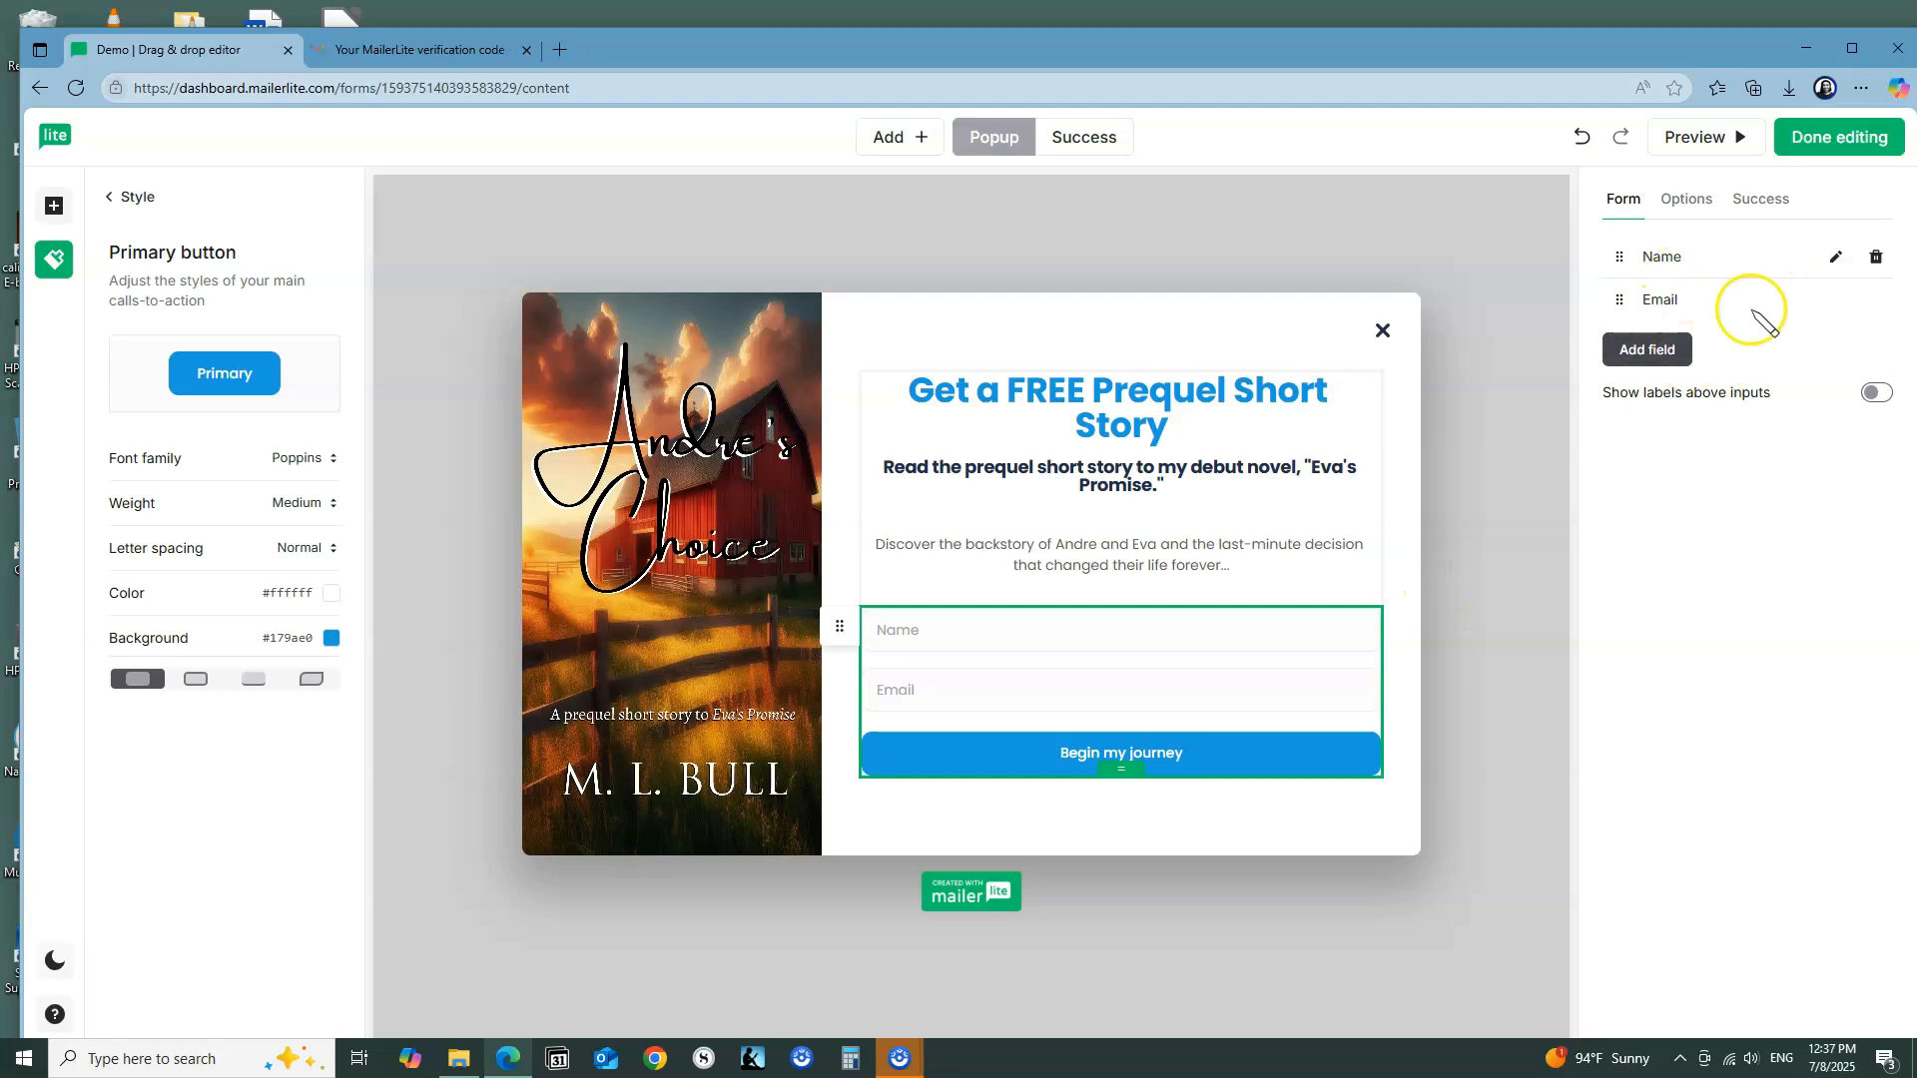
click(1677, 206)
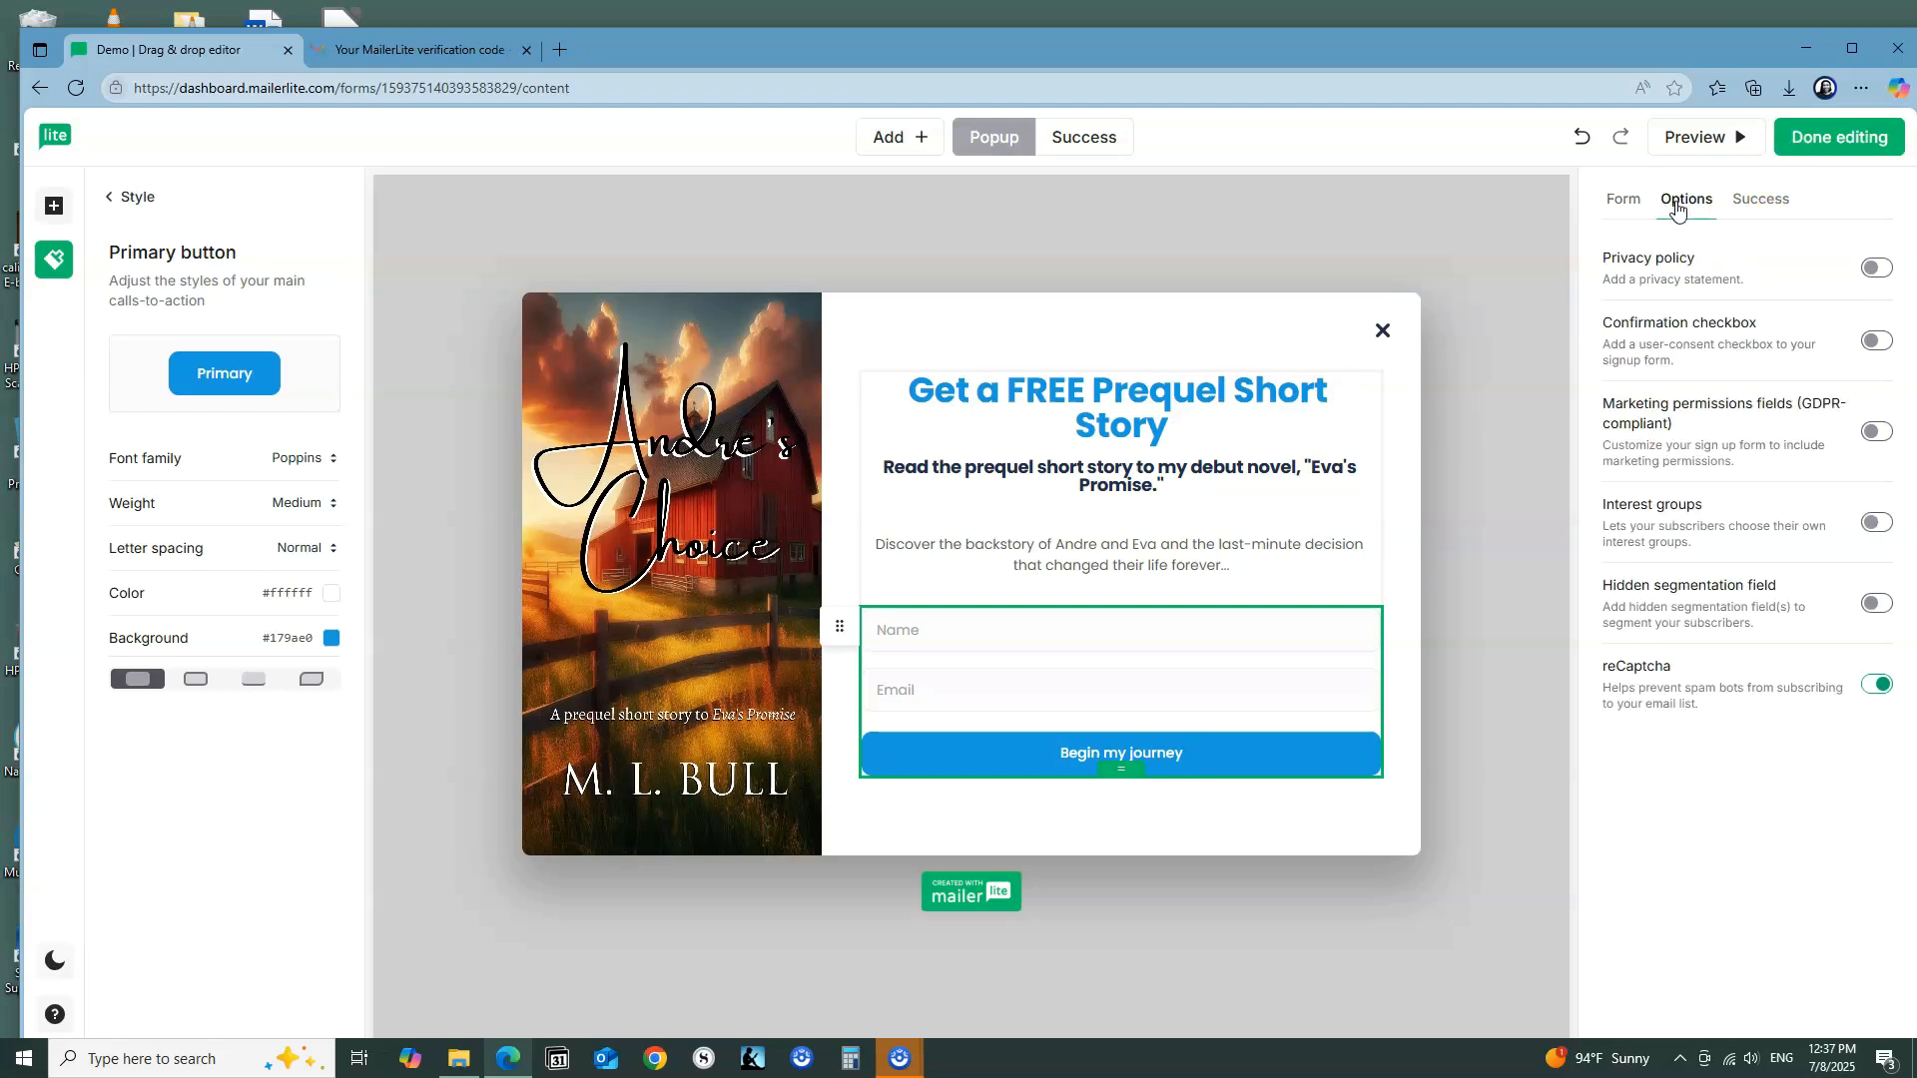
click(1617, 198)
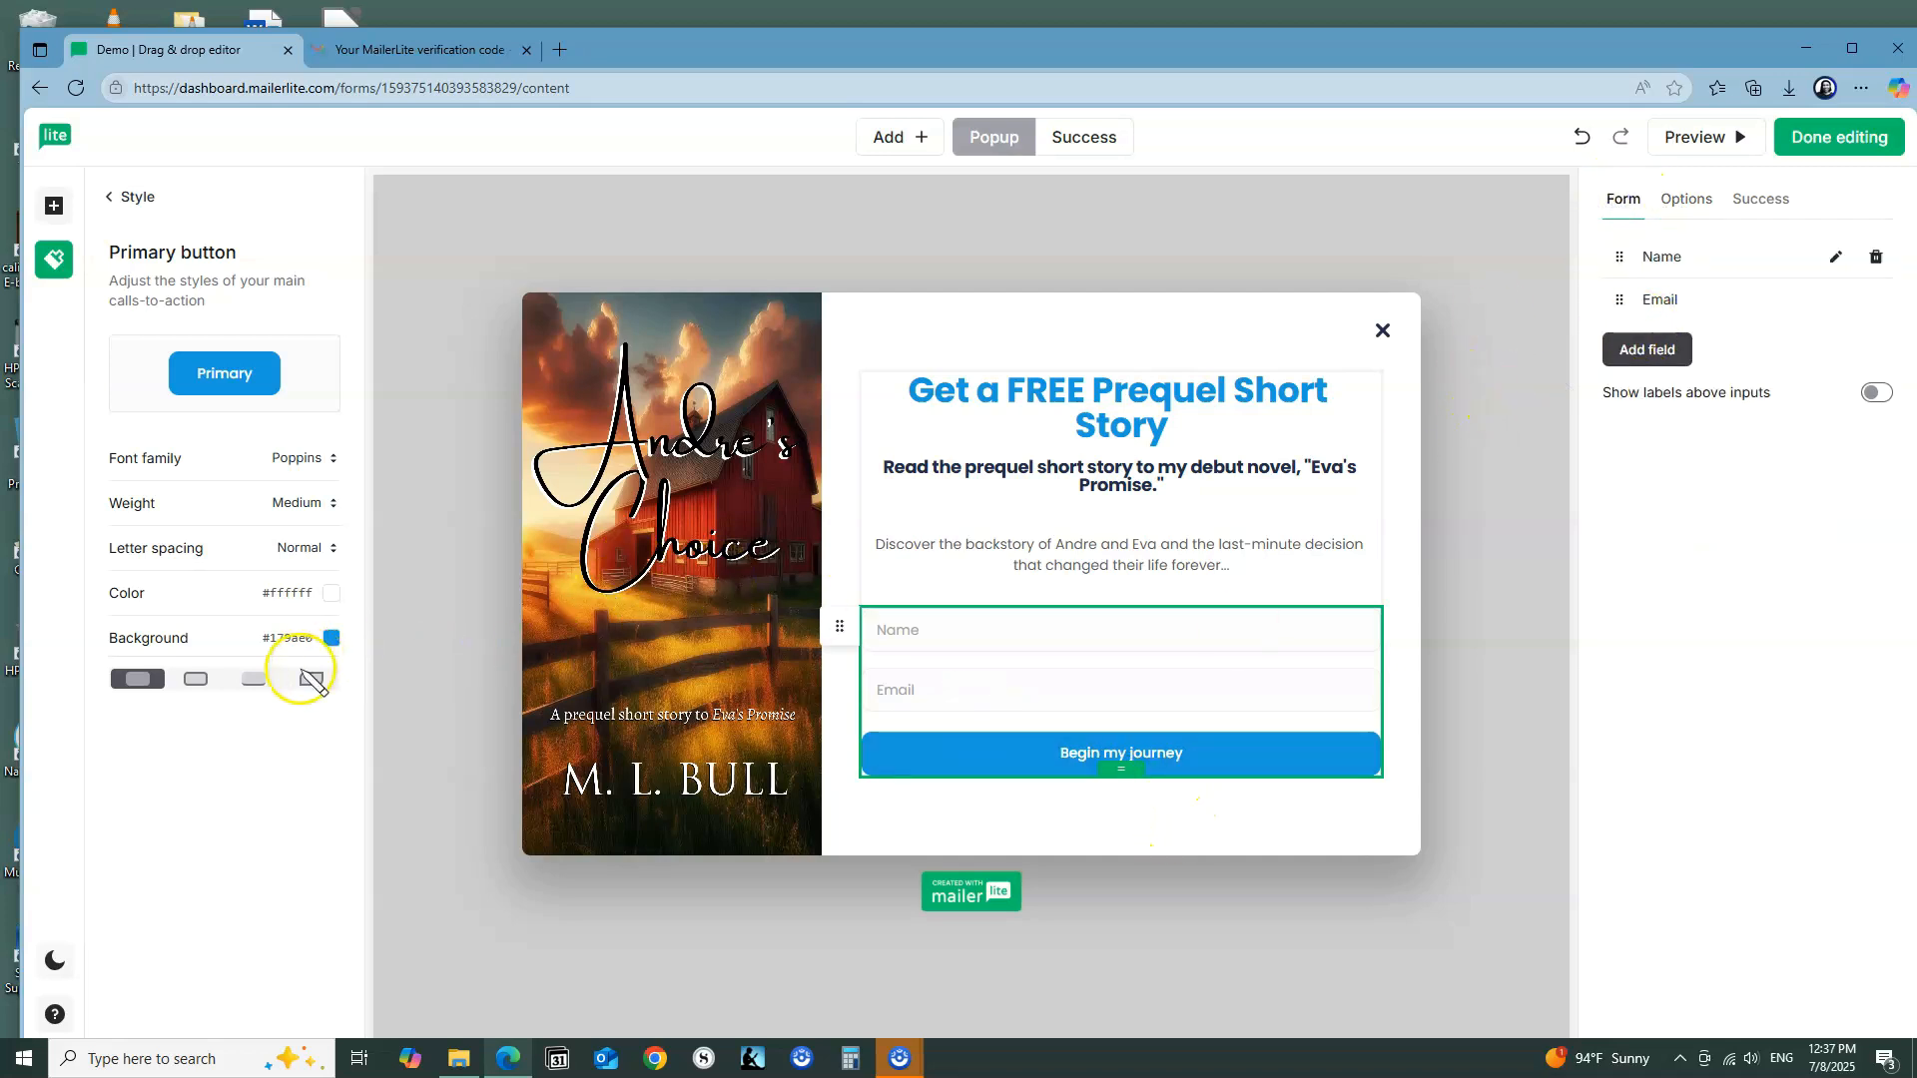
Step: Change the form button's text to "Subscribe and Download" and deselect the form block
click(1187, 757)
click(1180, 757)
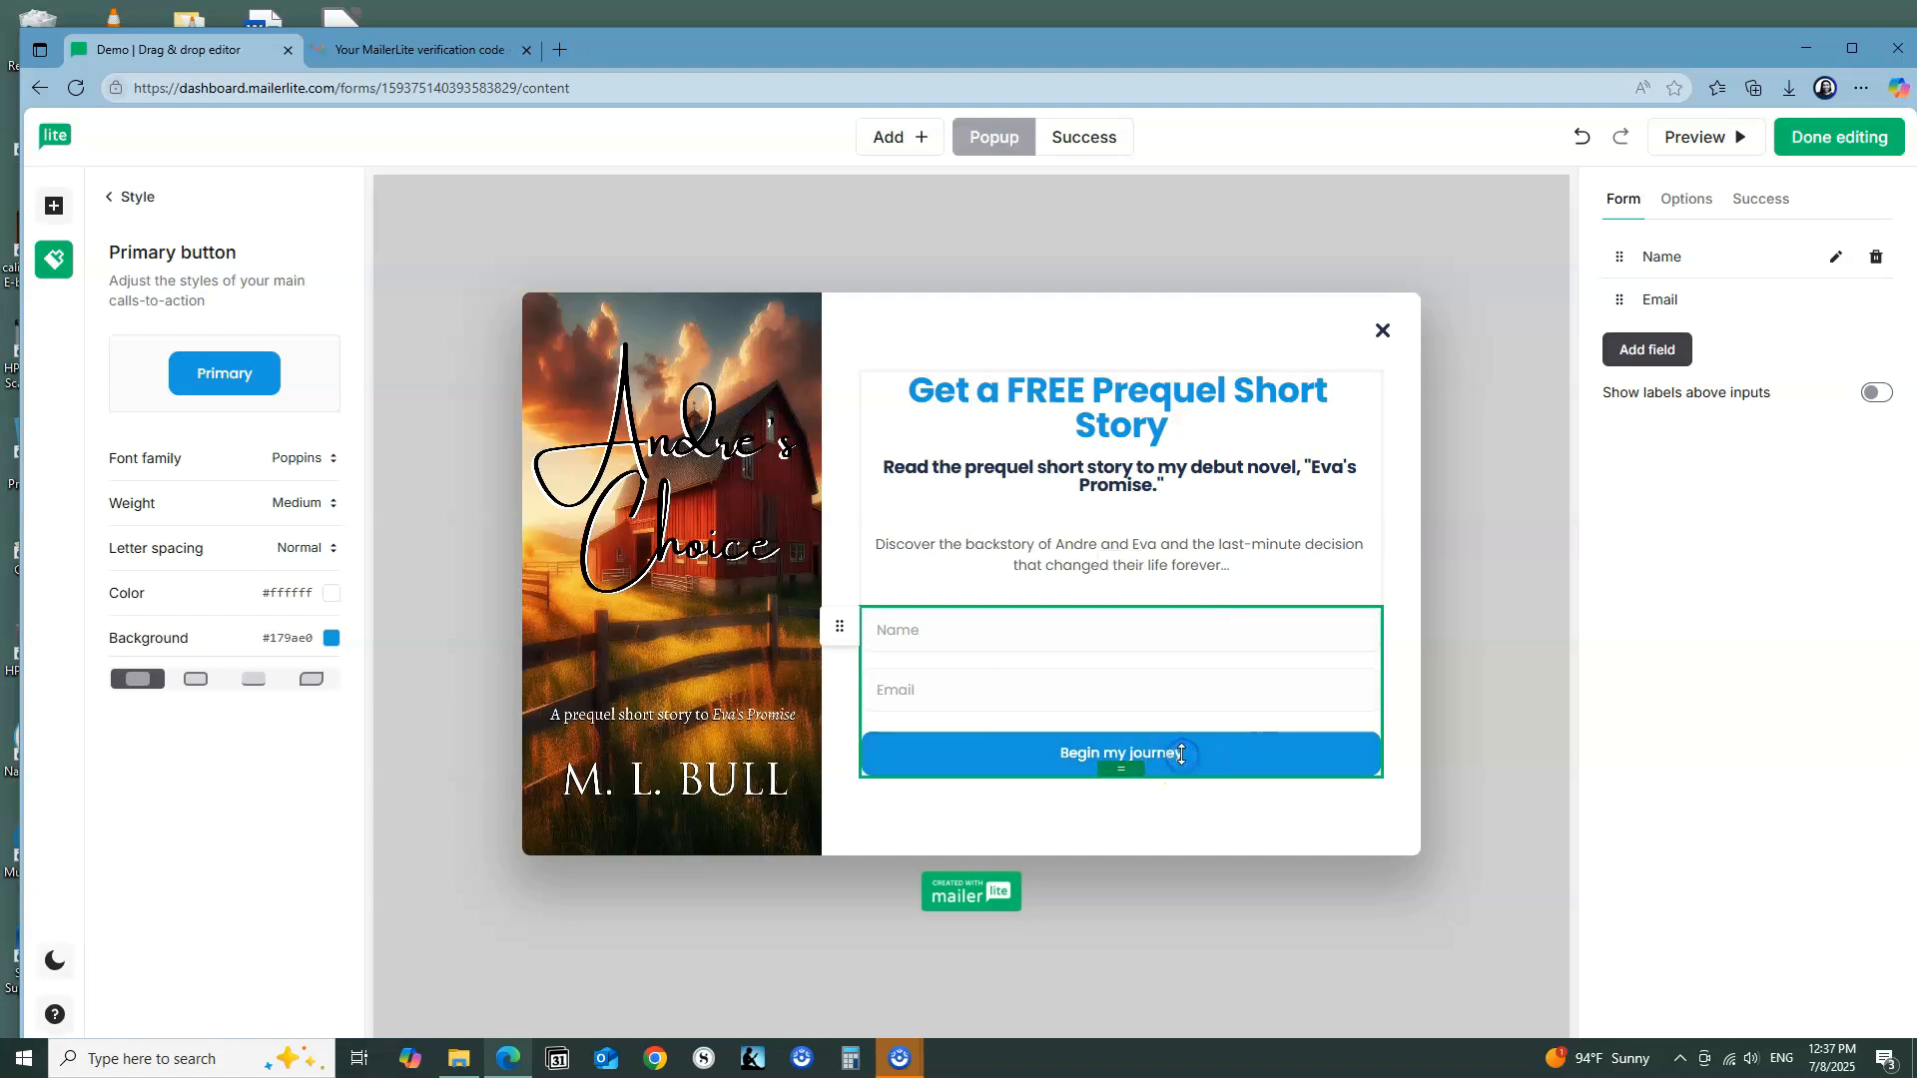
click(1153, 755)
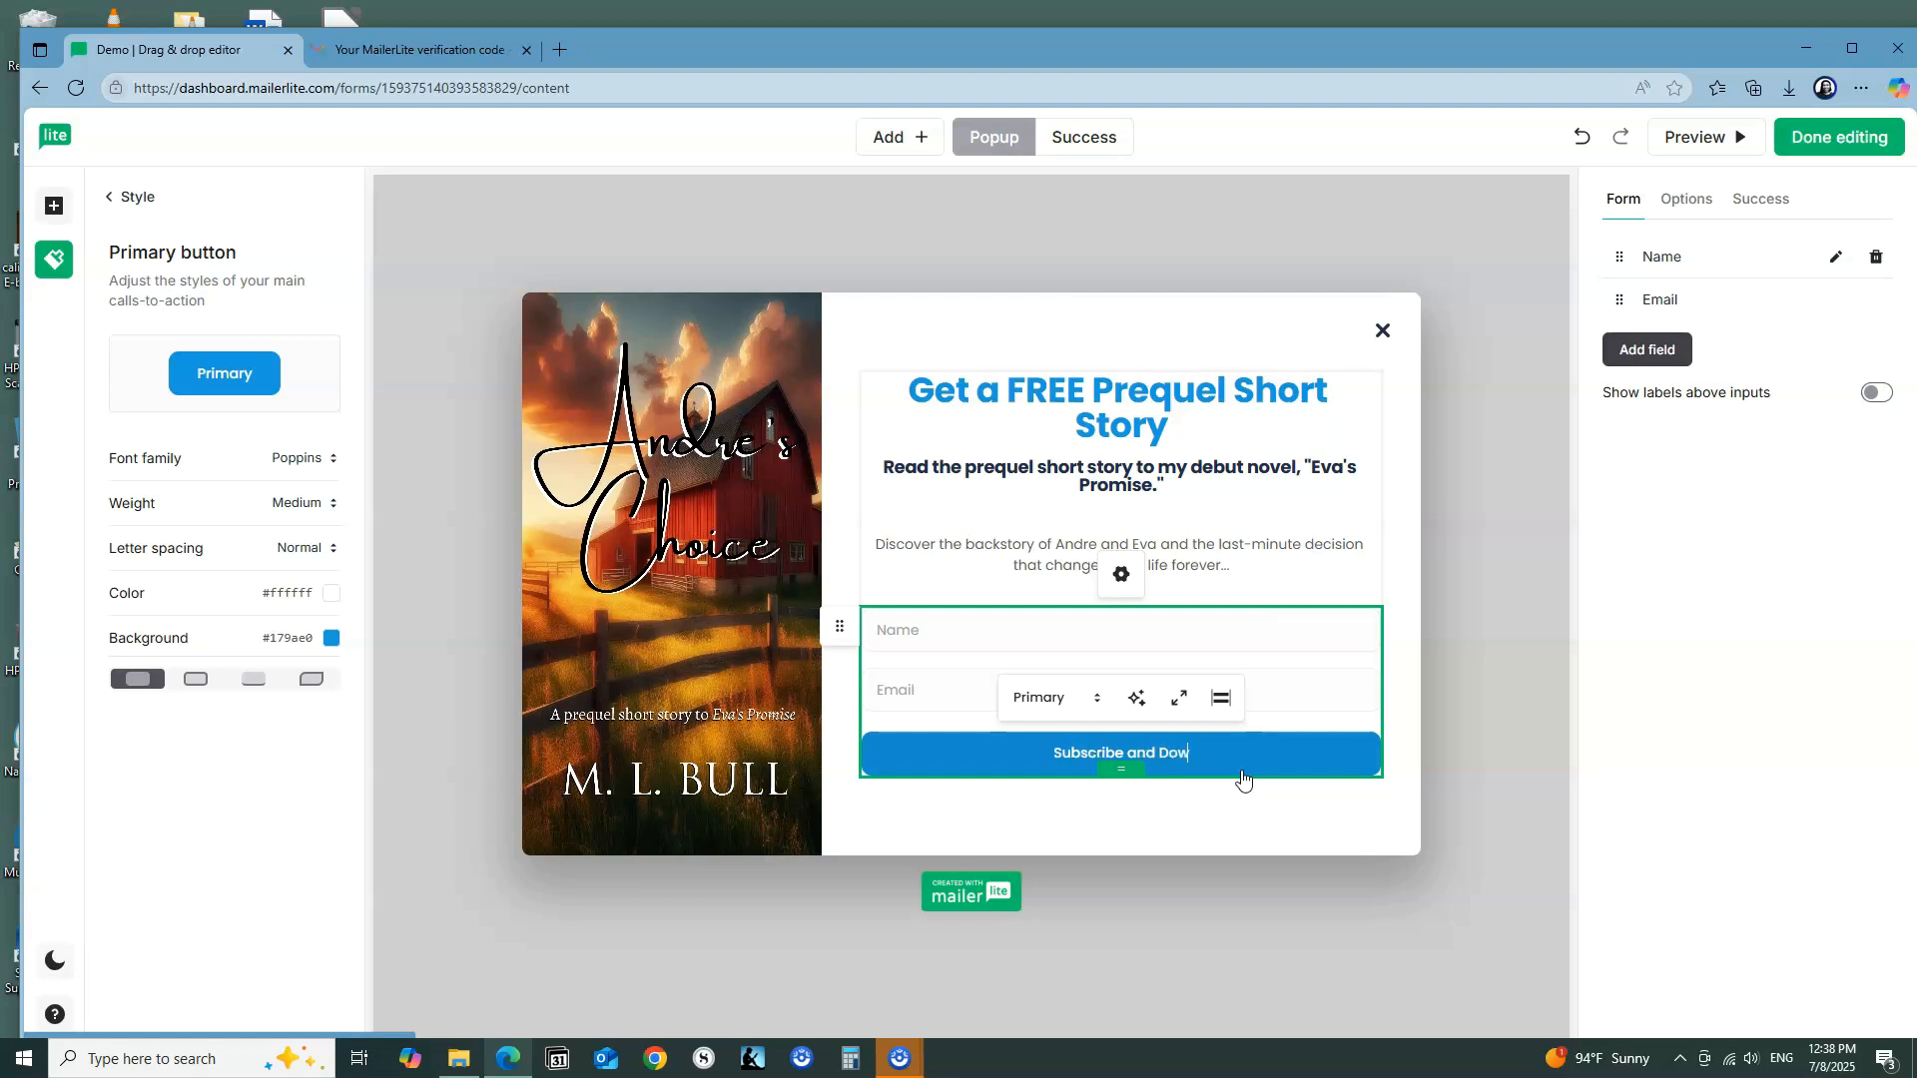
click(1246, 811)
click(1309, 548)
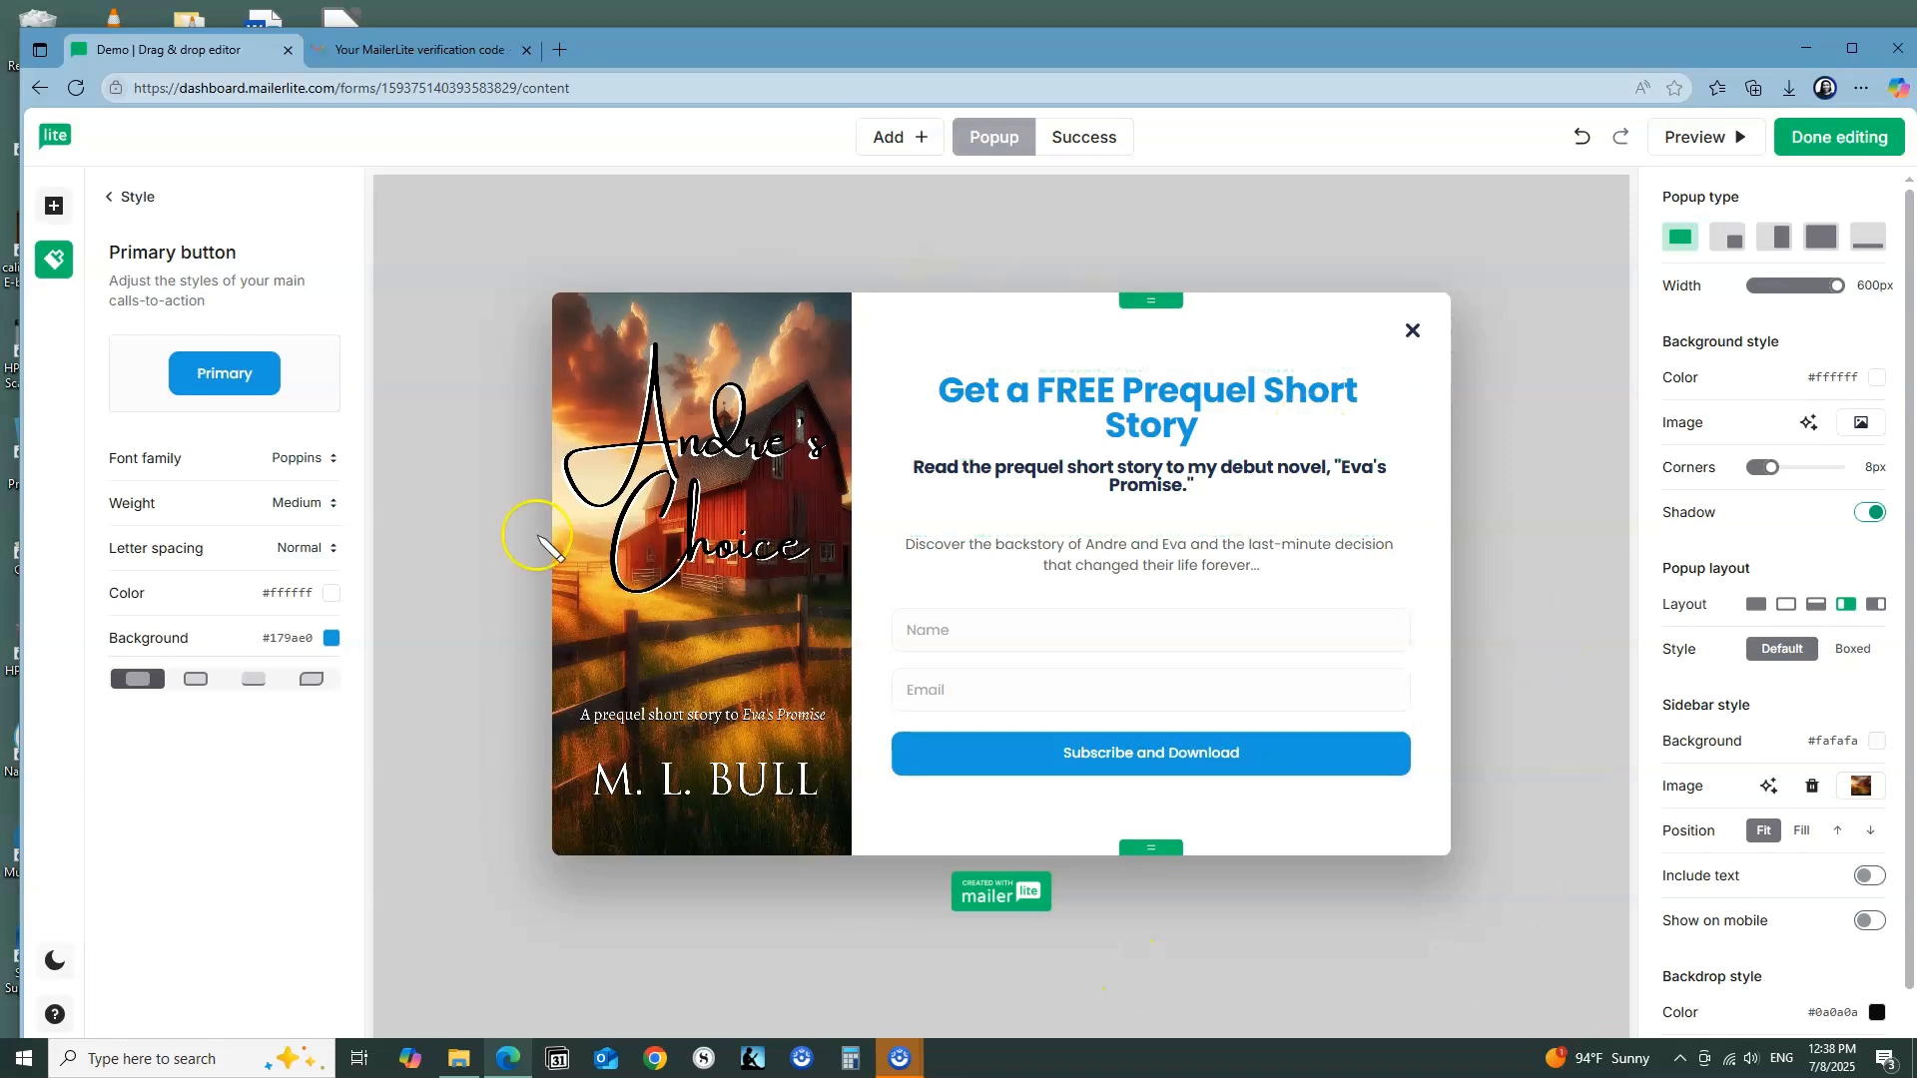
Step: Replace the "Namaste!" heading of the popup's success message with "Subscribed successfully"
click(1084, 142)
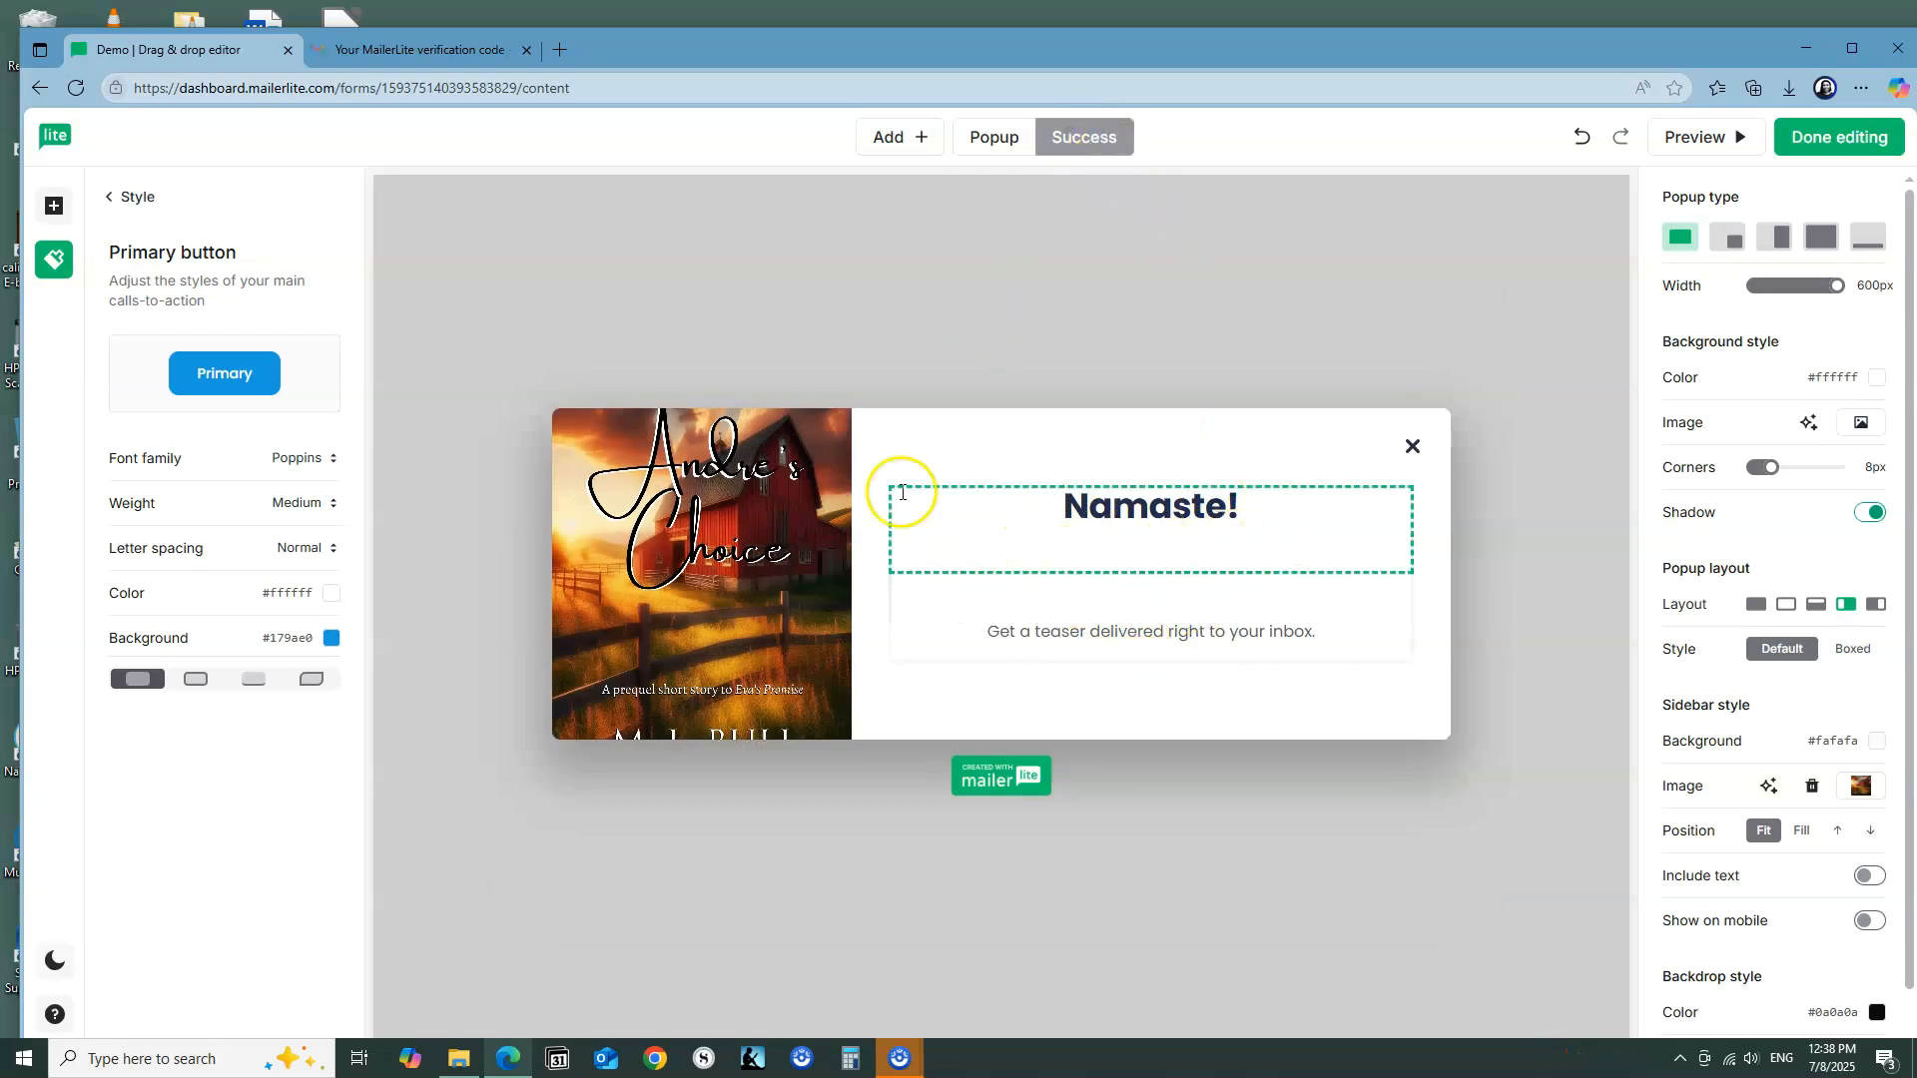
click(1252, 514)
key(BackSpace)
key(BackSpace)
key(BackSpace)
key(BackSpace)
key(BackSpace)
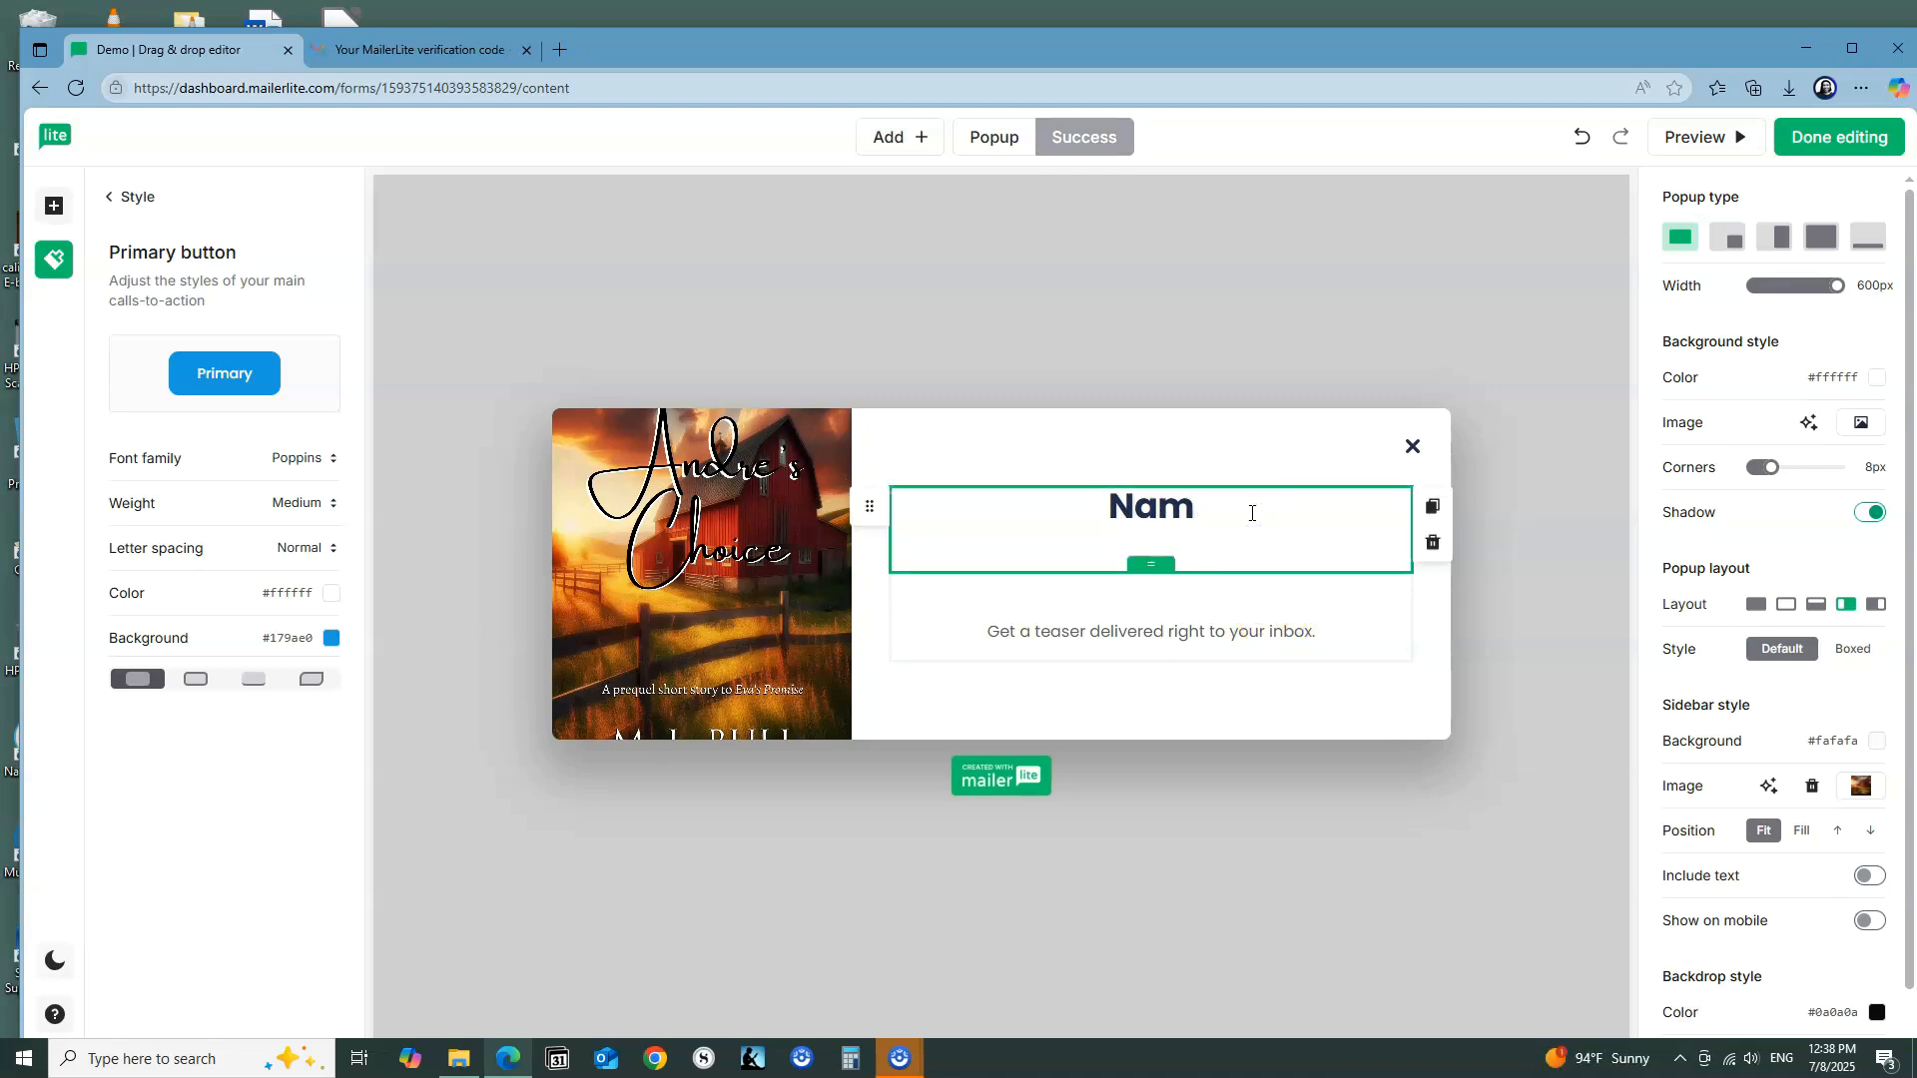
text(Subscribed)
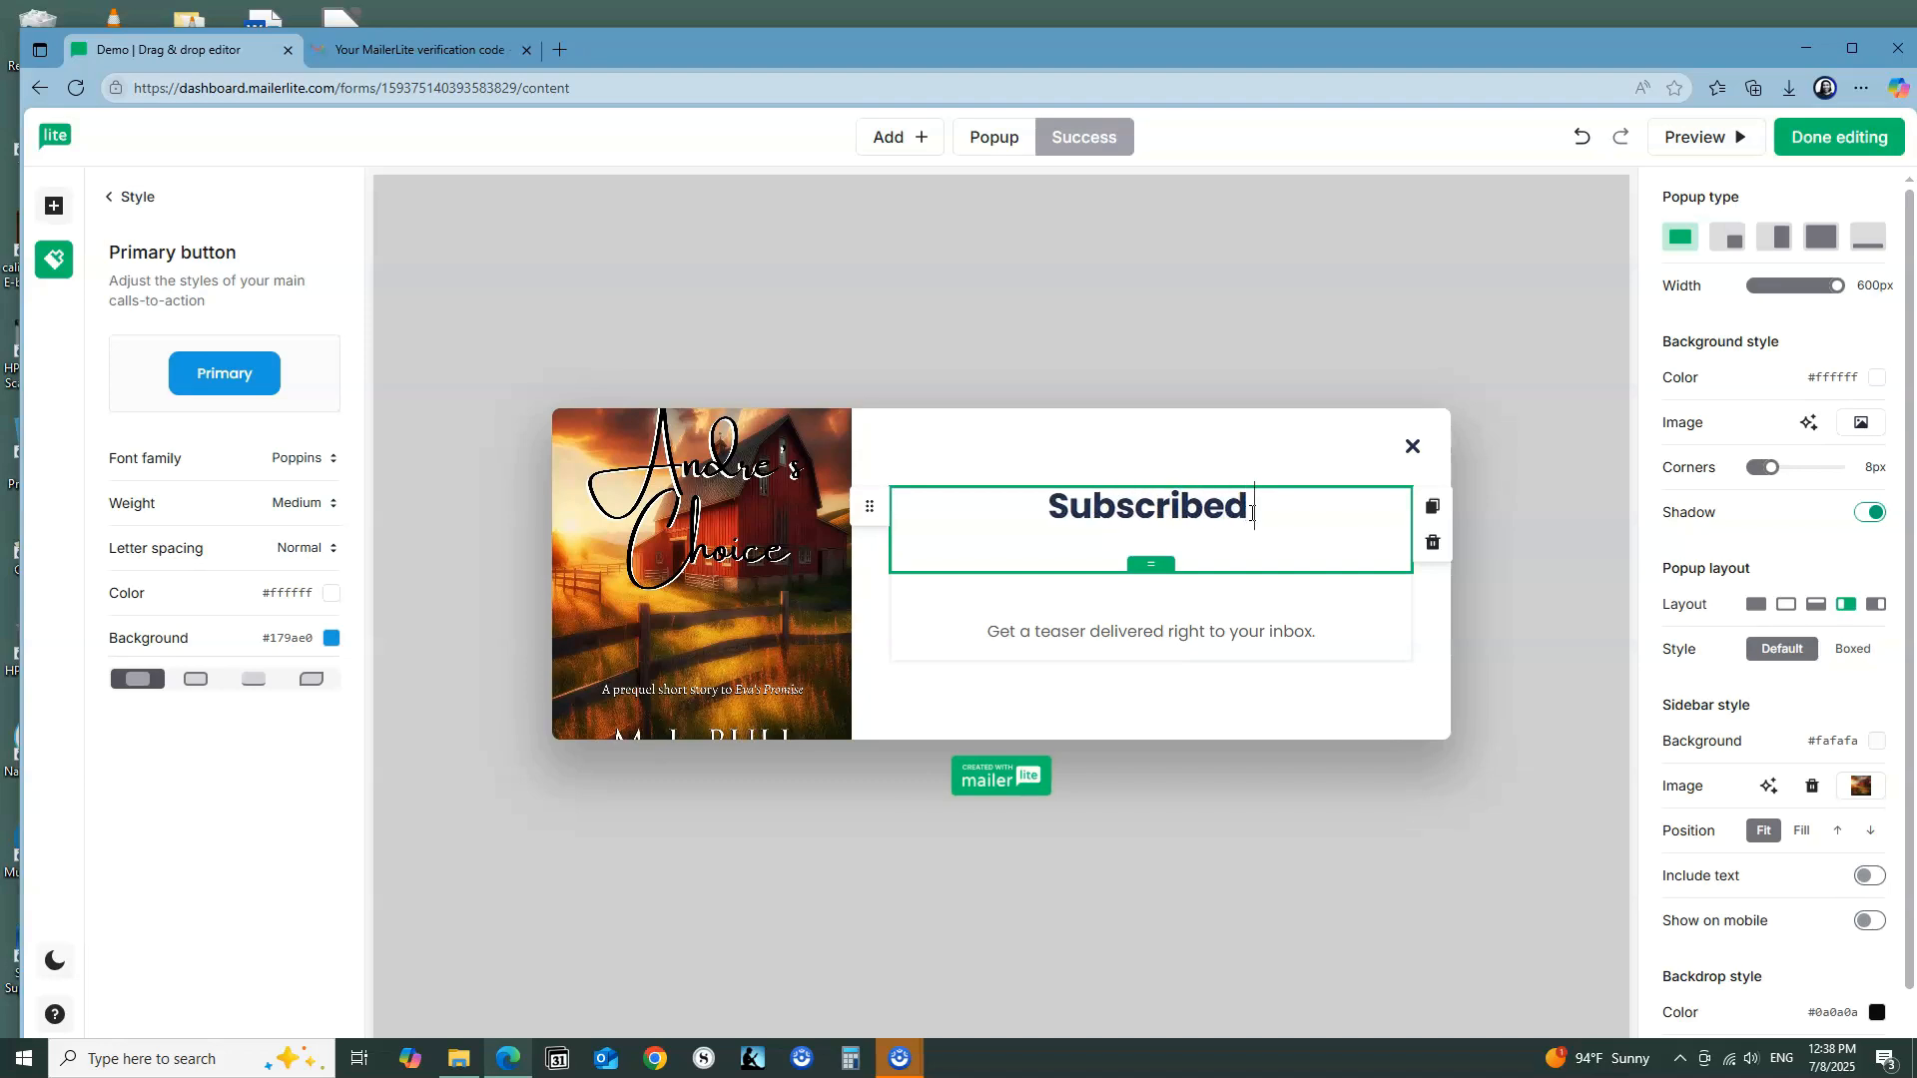
text( succe)
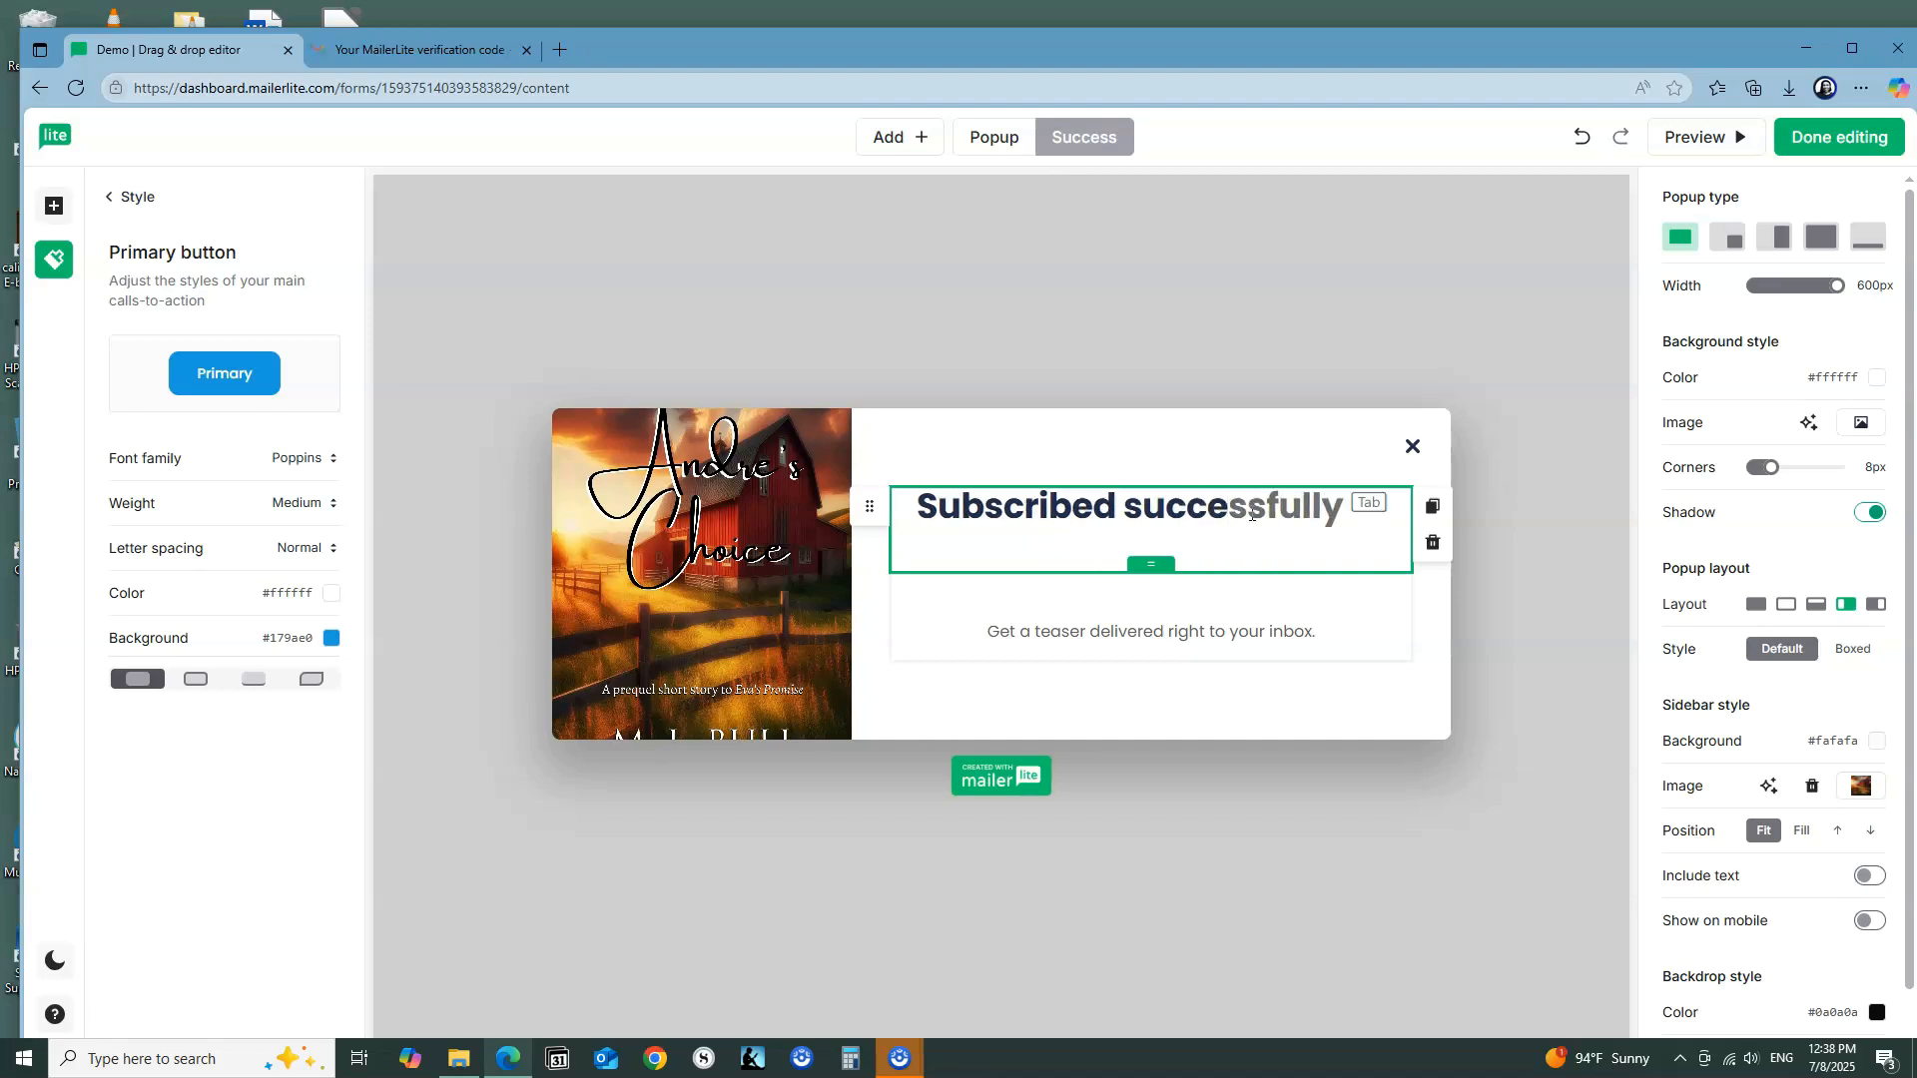